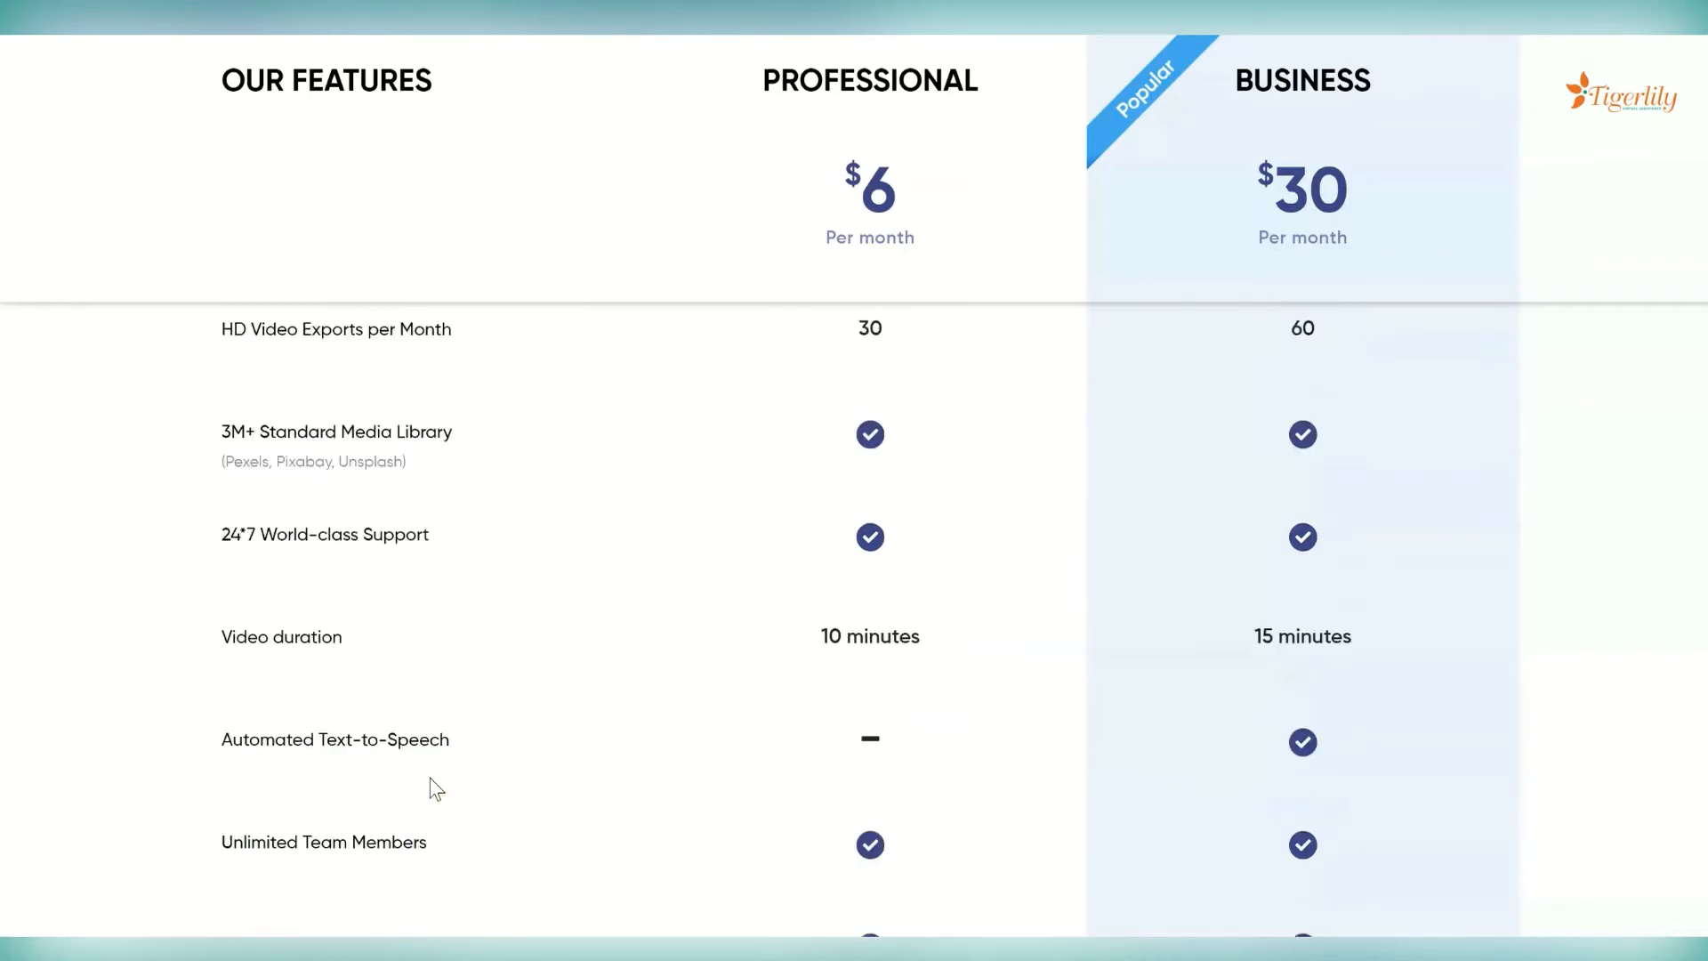
Start a new video project with the Article-to-Video option.
scroll(430, 777, "up", 12)
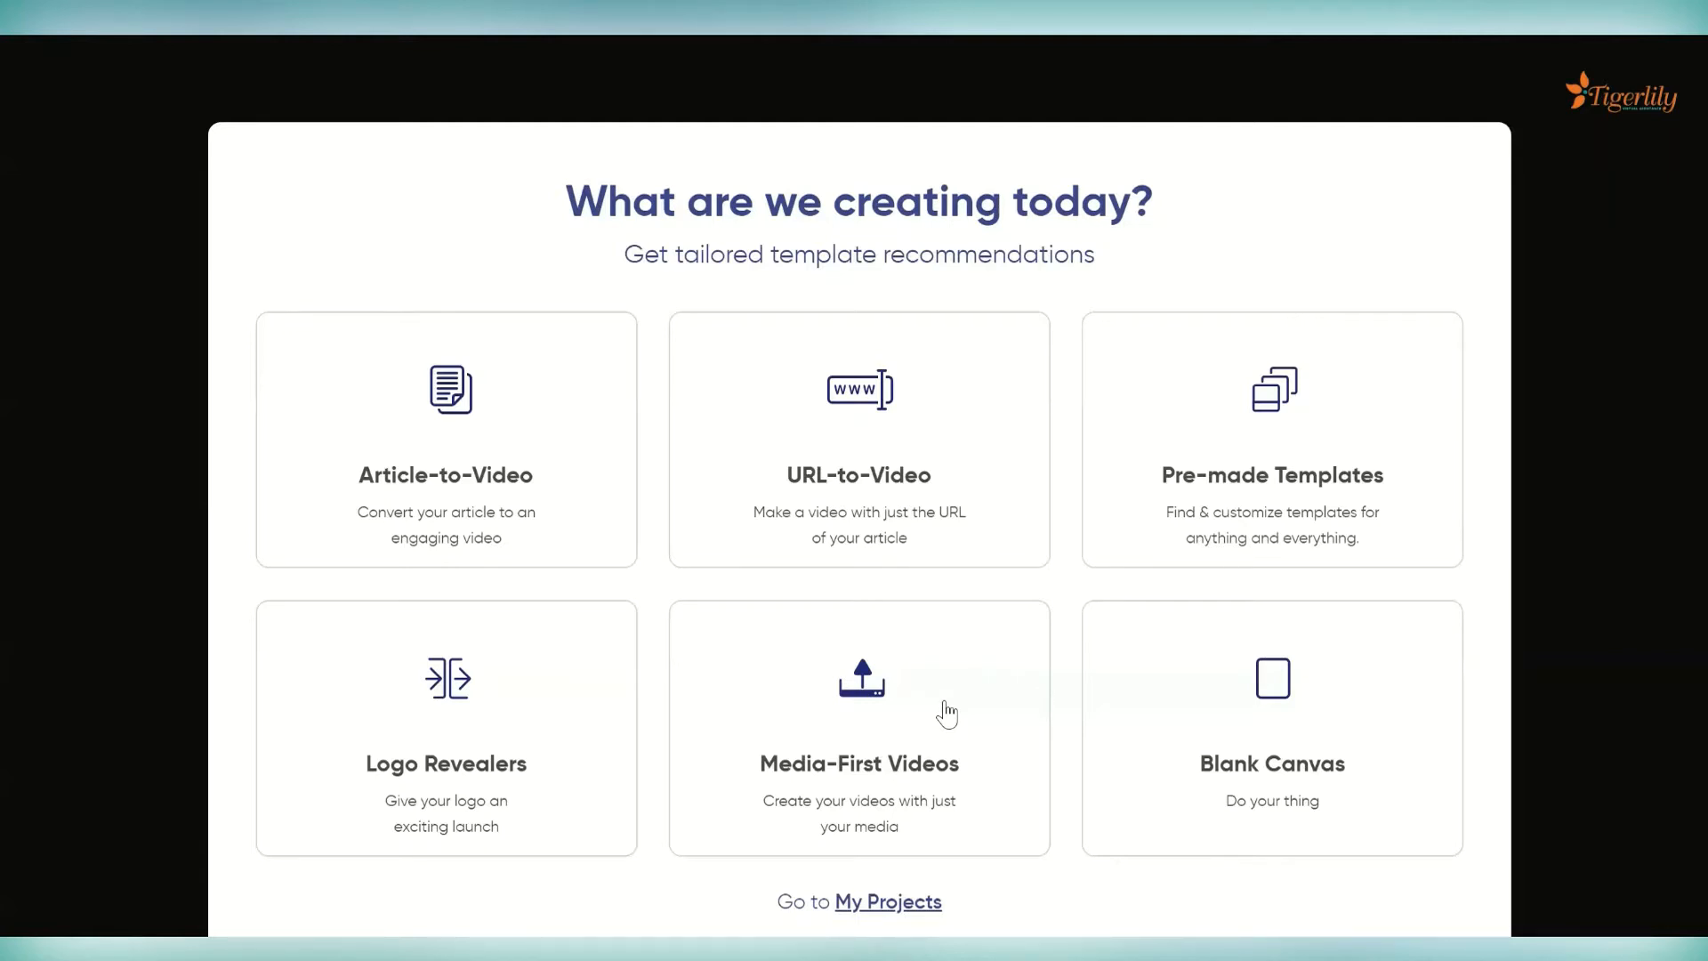
left_click(984, 784)
left_click(1152, 749)
left_click(579, 452)
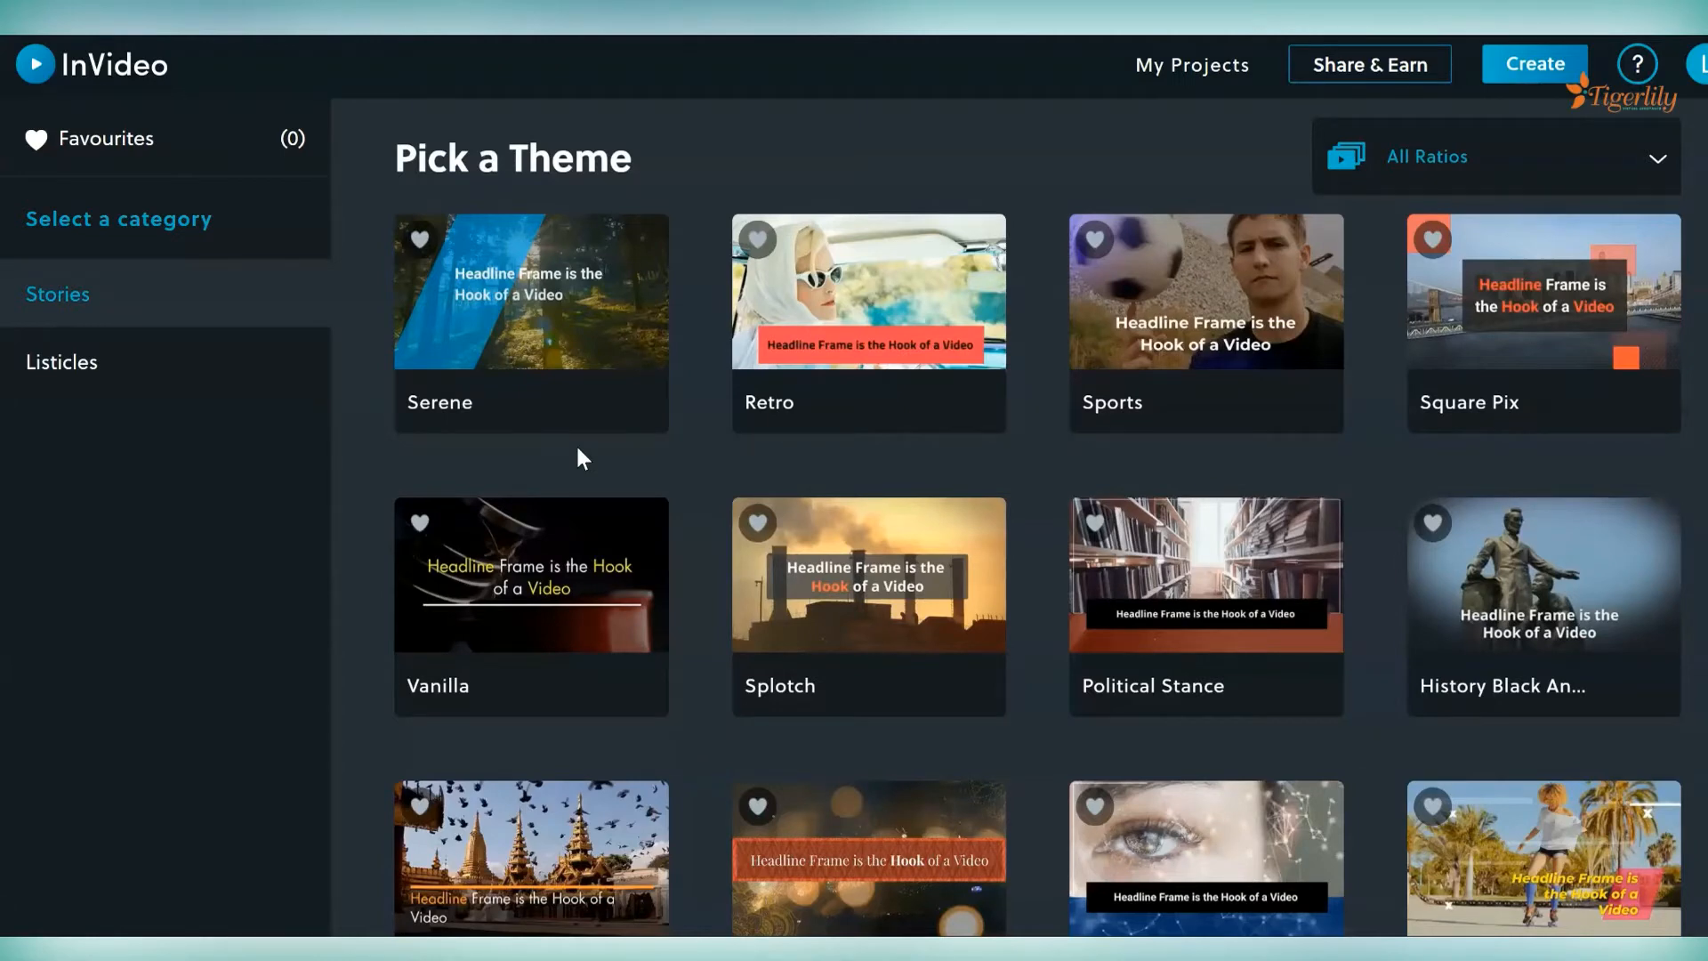
Choose the Technology theme from the Stories category.
scroll(583, 458, "down", 3)
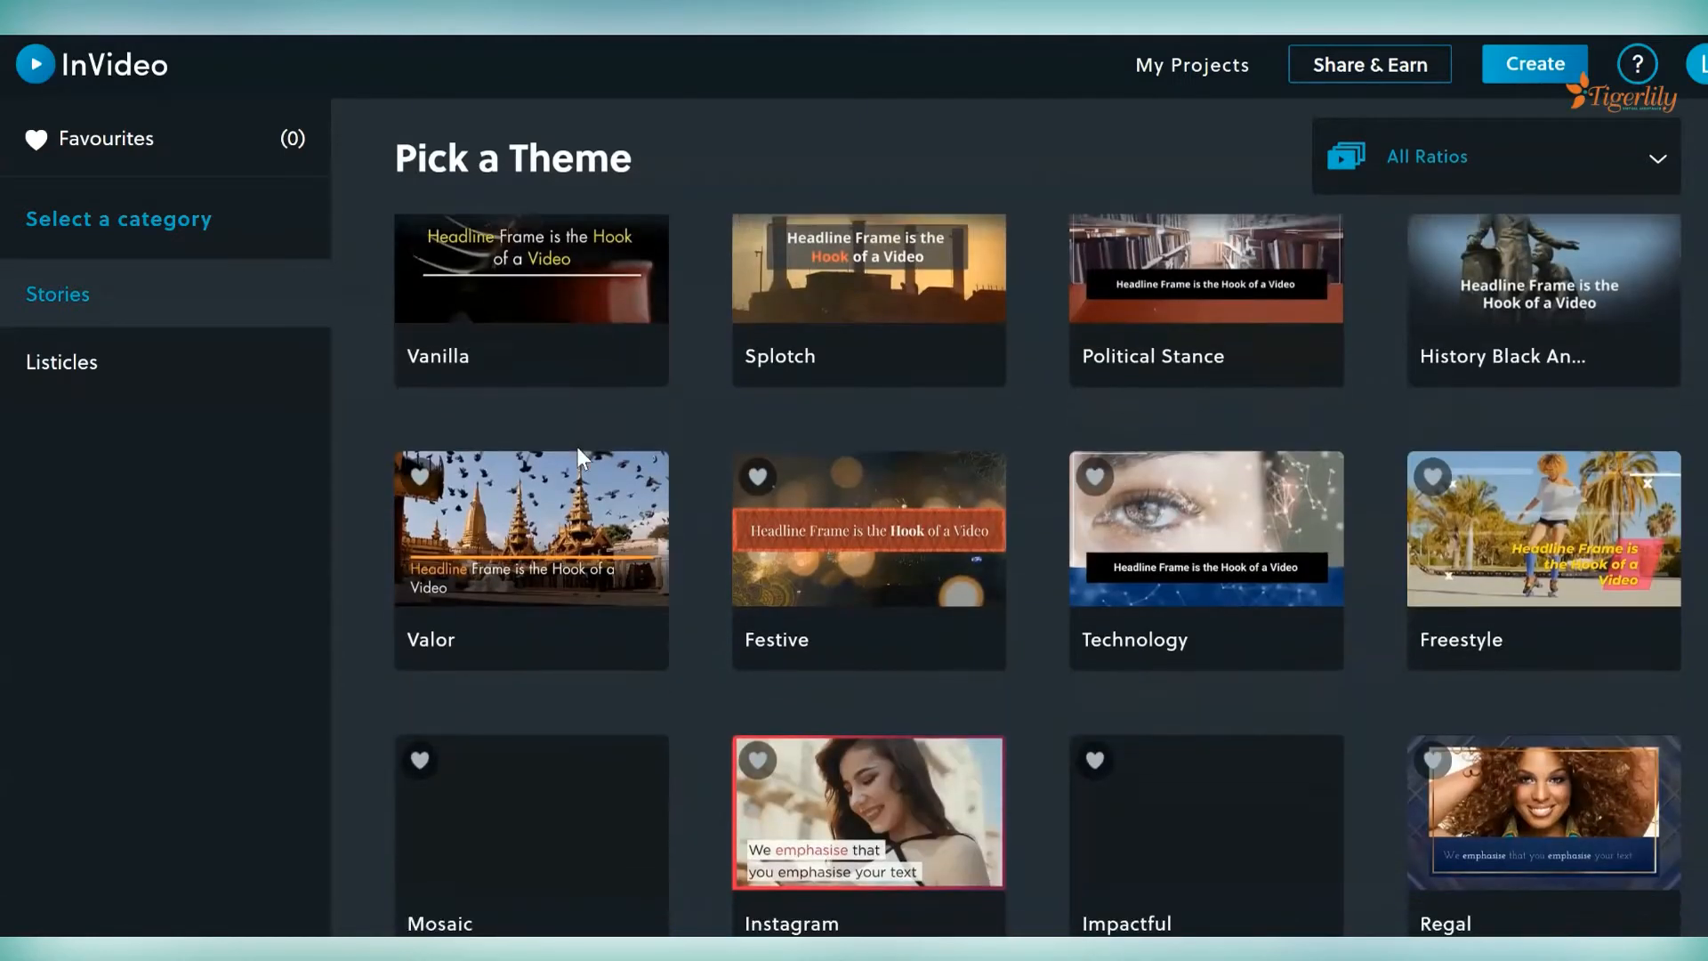
scroll(578, 455, "down", 1)
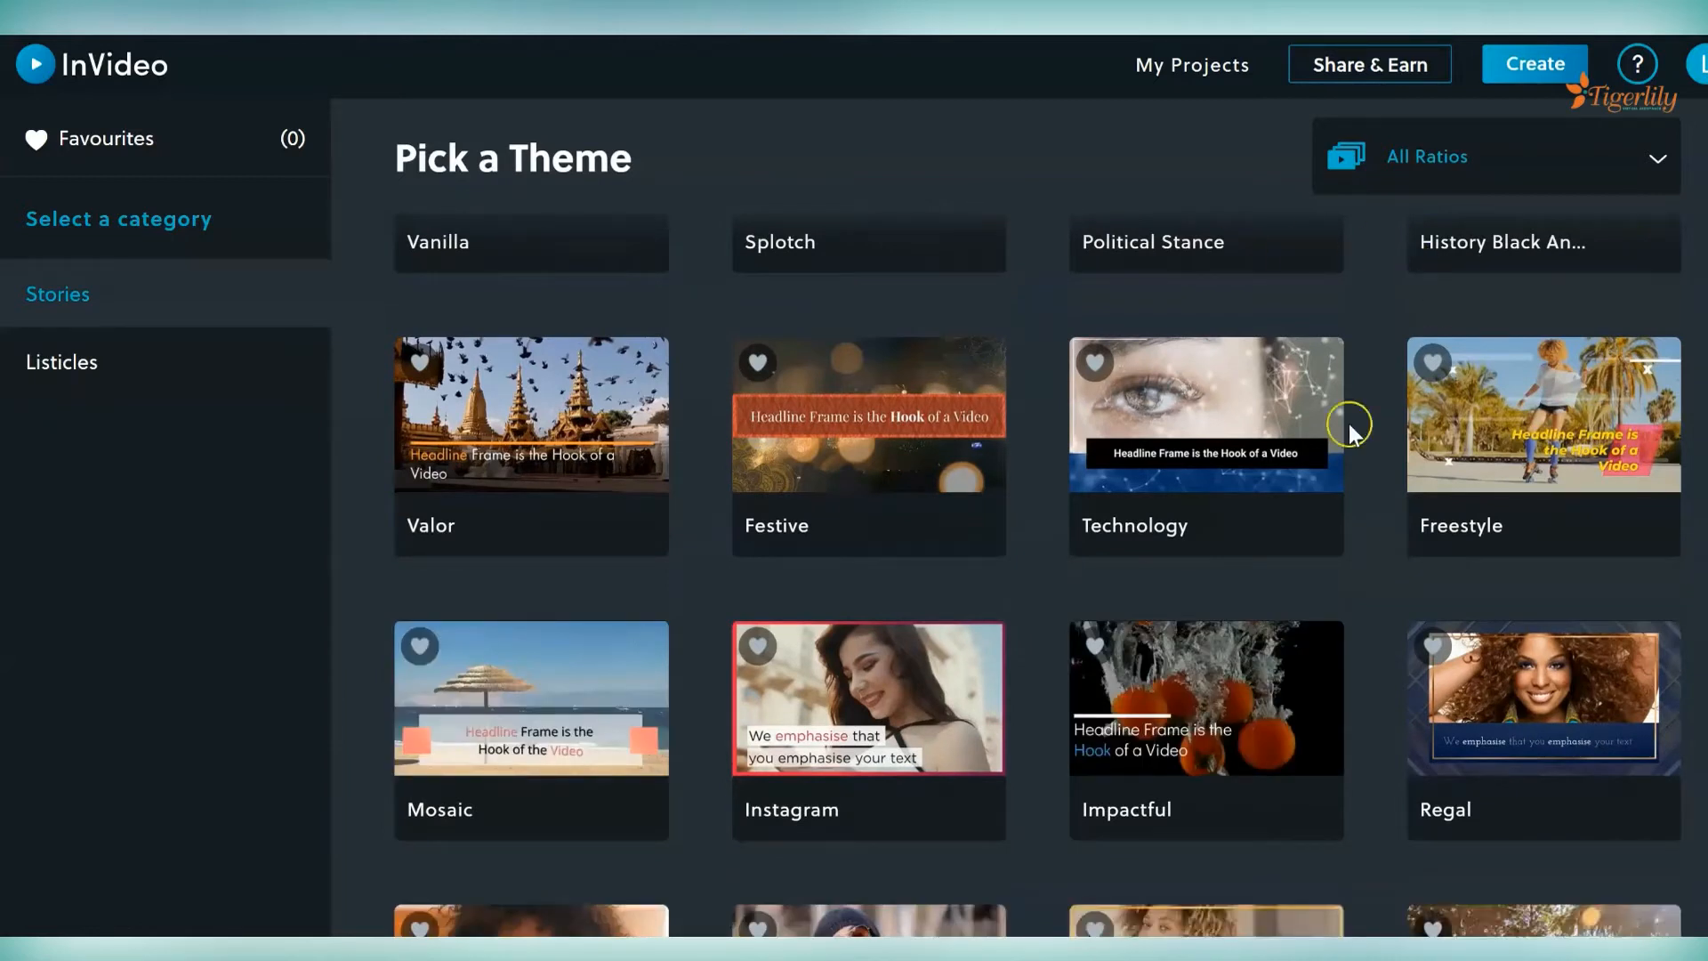
left_click(1215, 418)
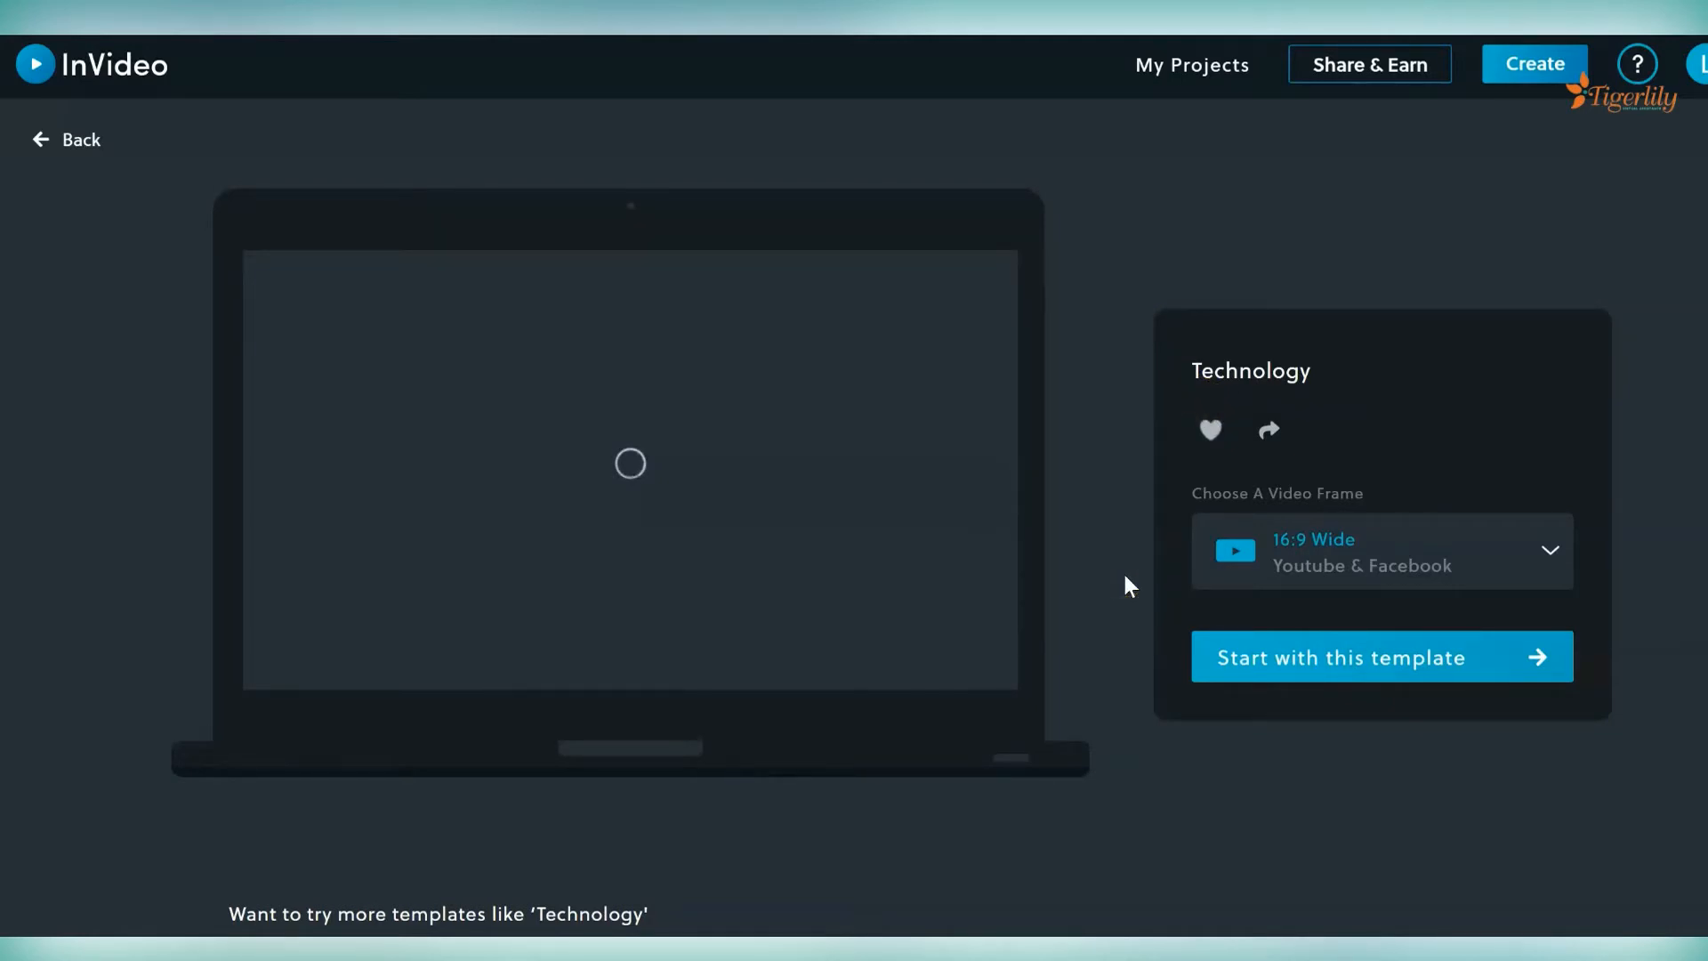
Review the video frame ratios offered for the Technology template, keeping 16:9 Wide.
left_click(1551, 551)
left_click(1552, 554)
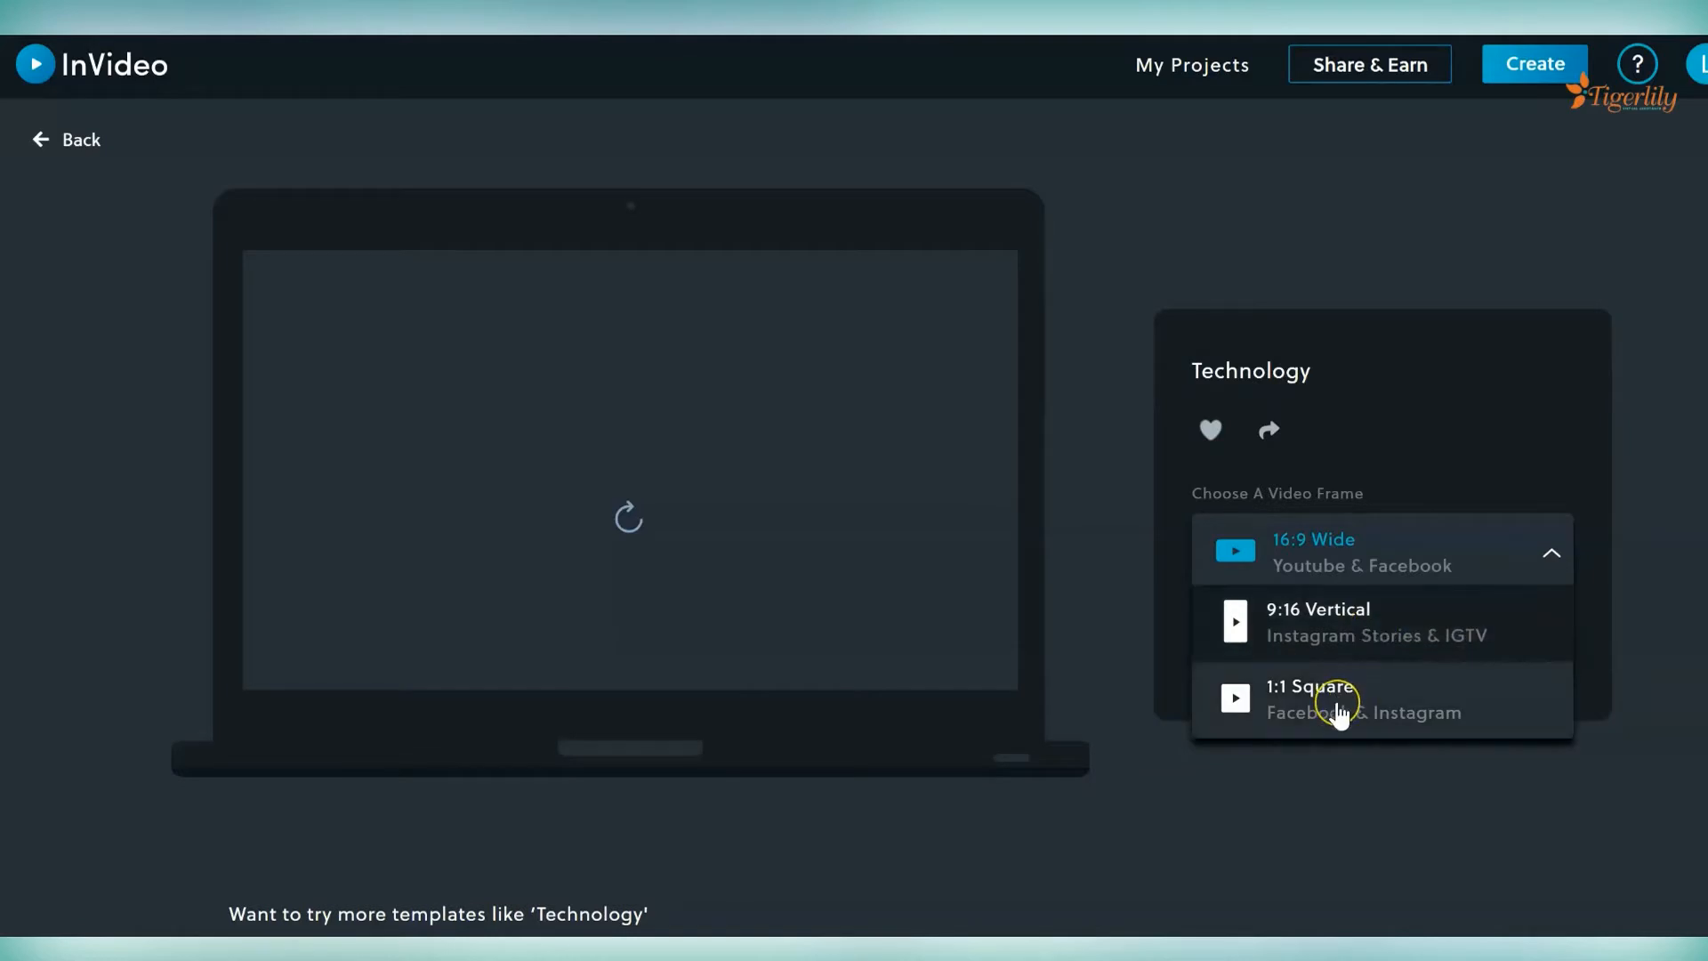
left_click(1362, 496)
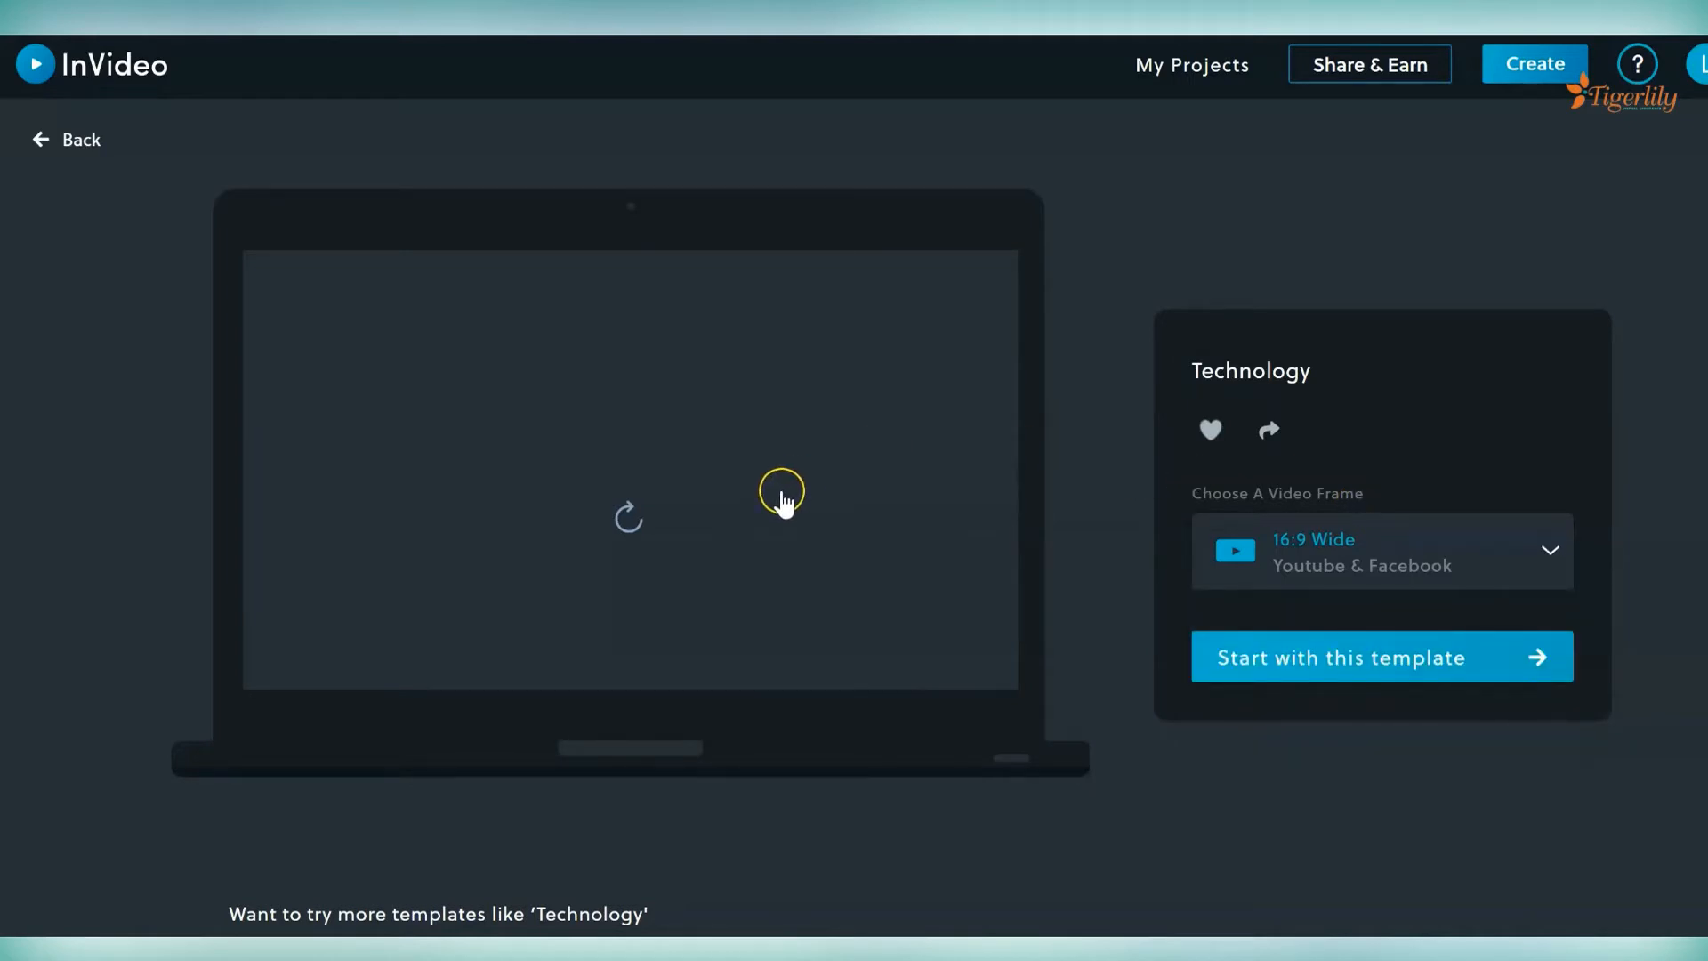
Play and pause the preview video of the Technology template.
left_click(622, 512)
left_click(711, 807)
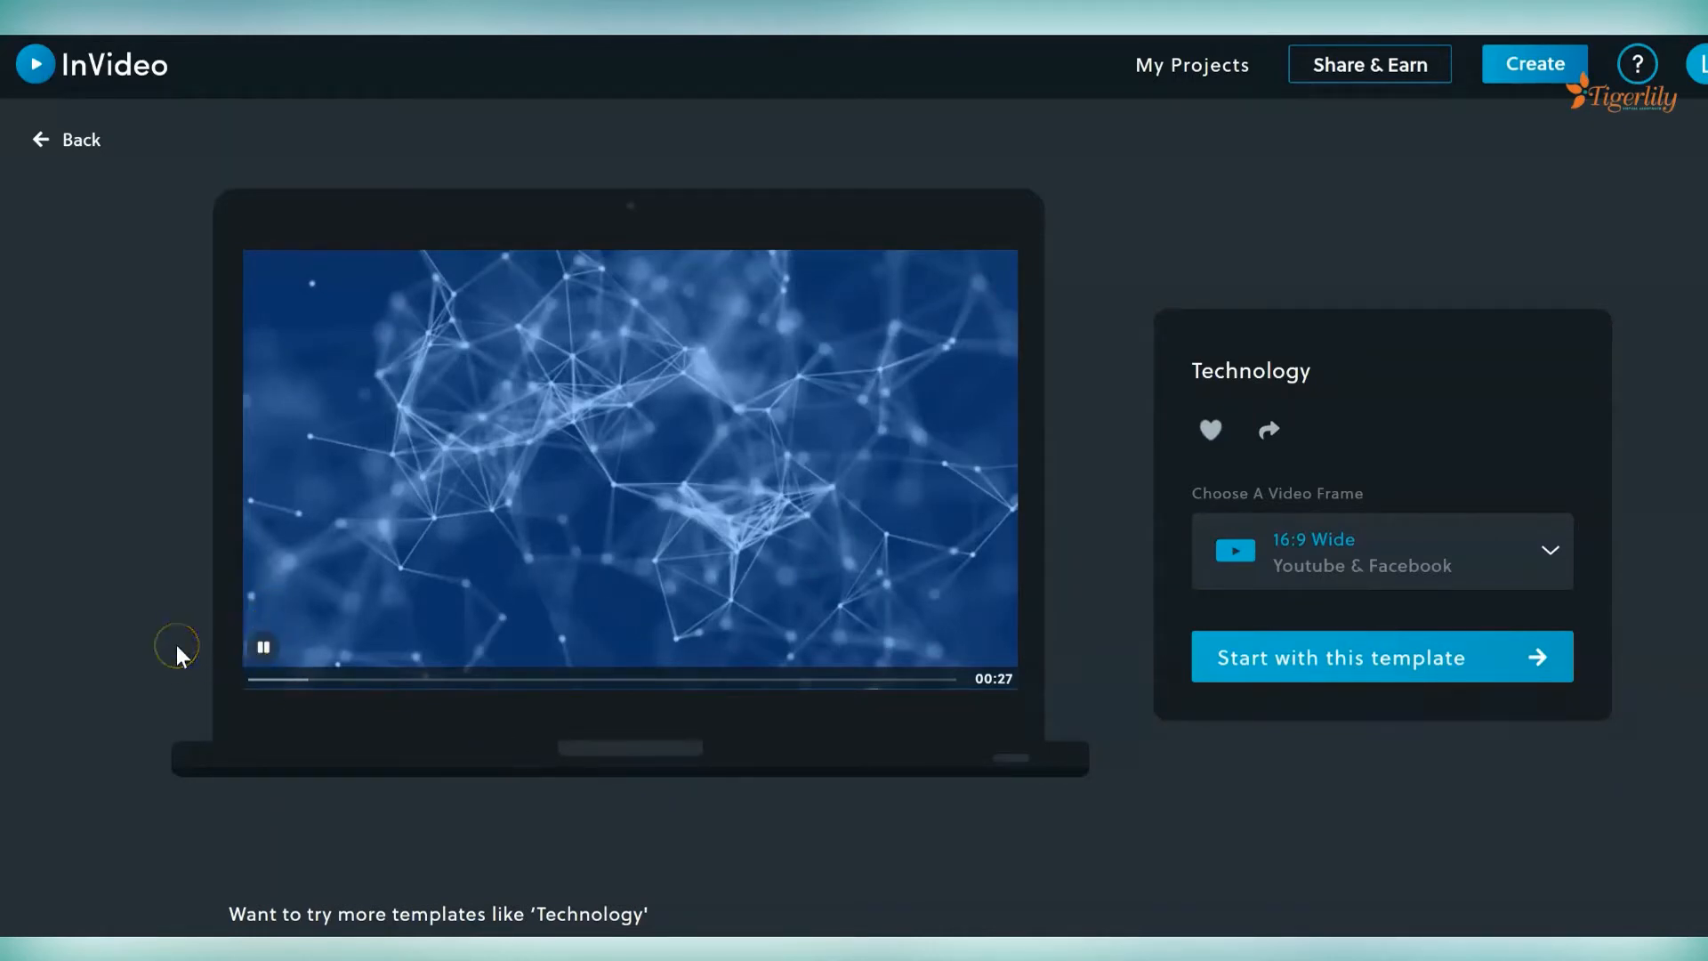
left_click(265, 648)
left_click(265, 648)
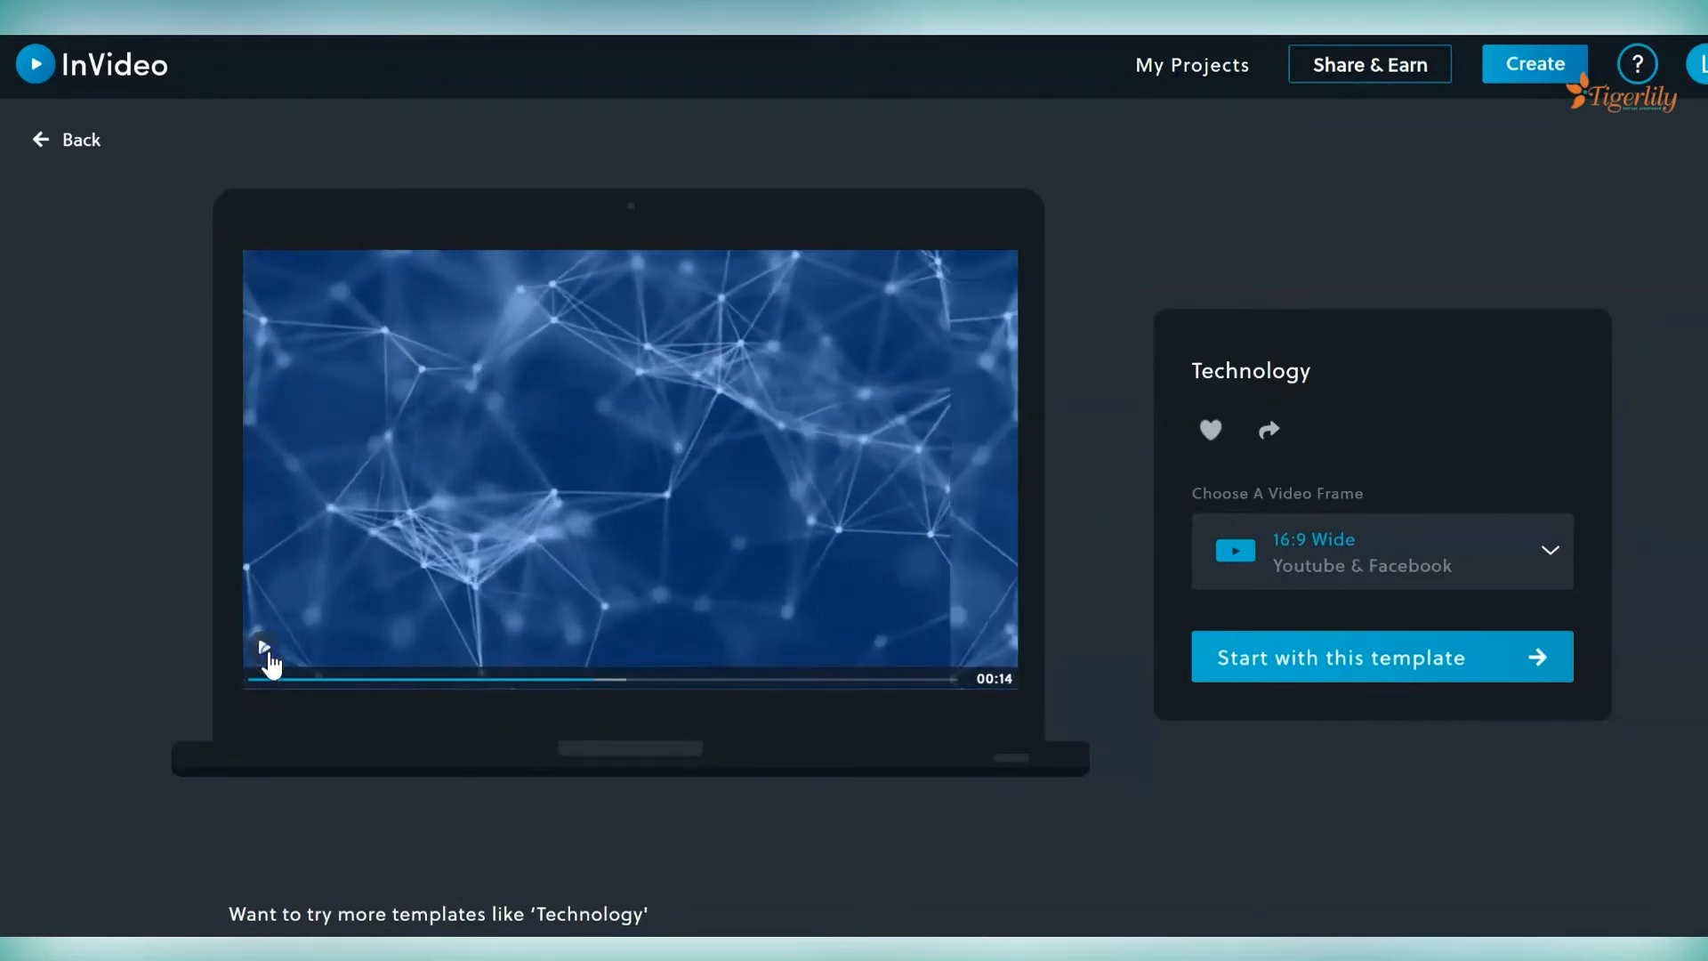
left_click(264, 652)
Start a project from the Technology template and enter "Technology Tips" as the script headline.
left_click(1337, 660)
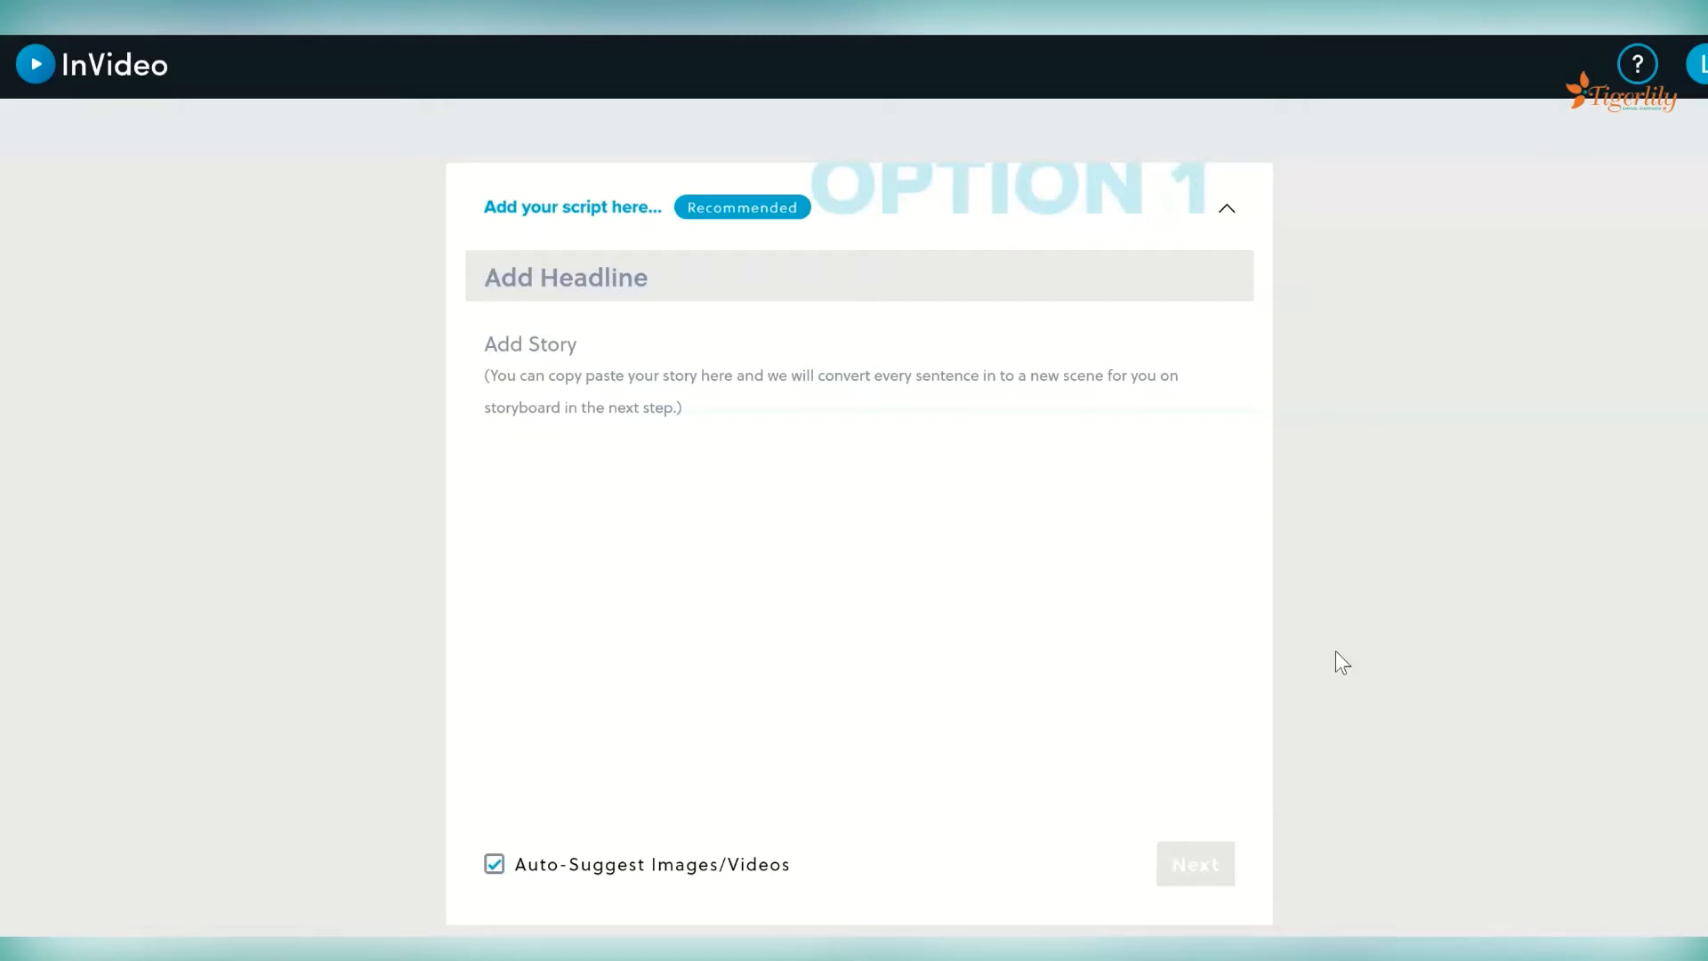
left_click(770, 406)
left_click(765, 266)
type("Te")
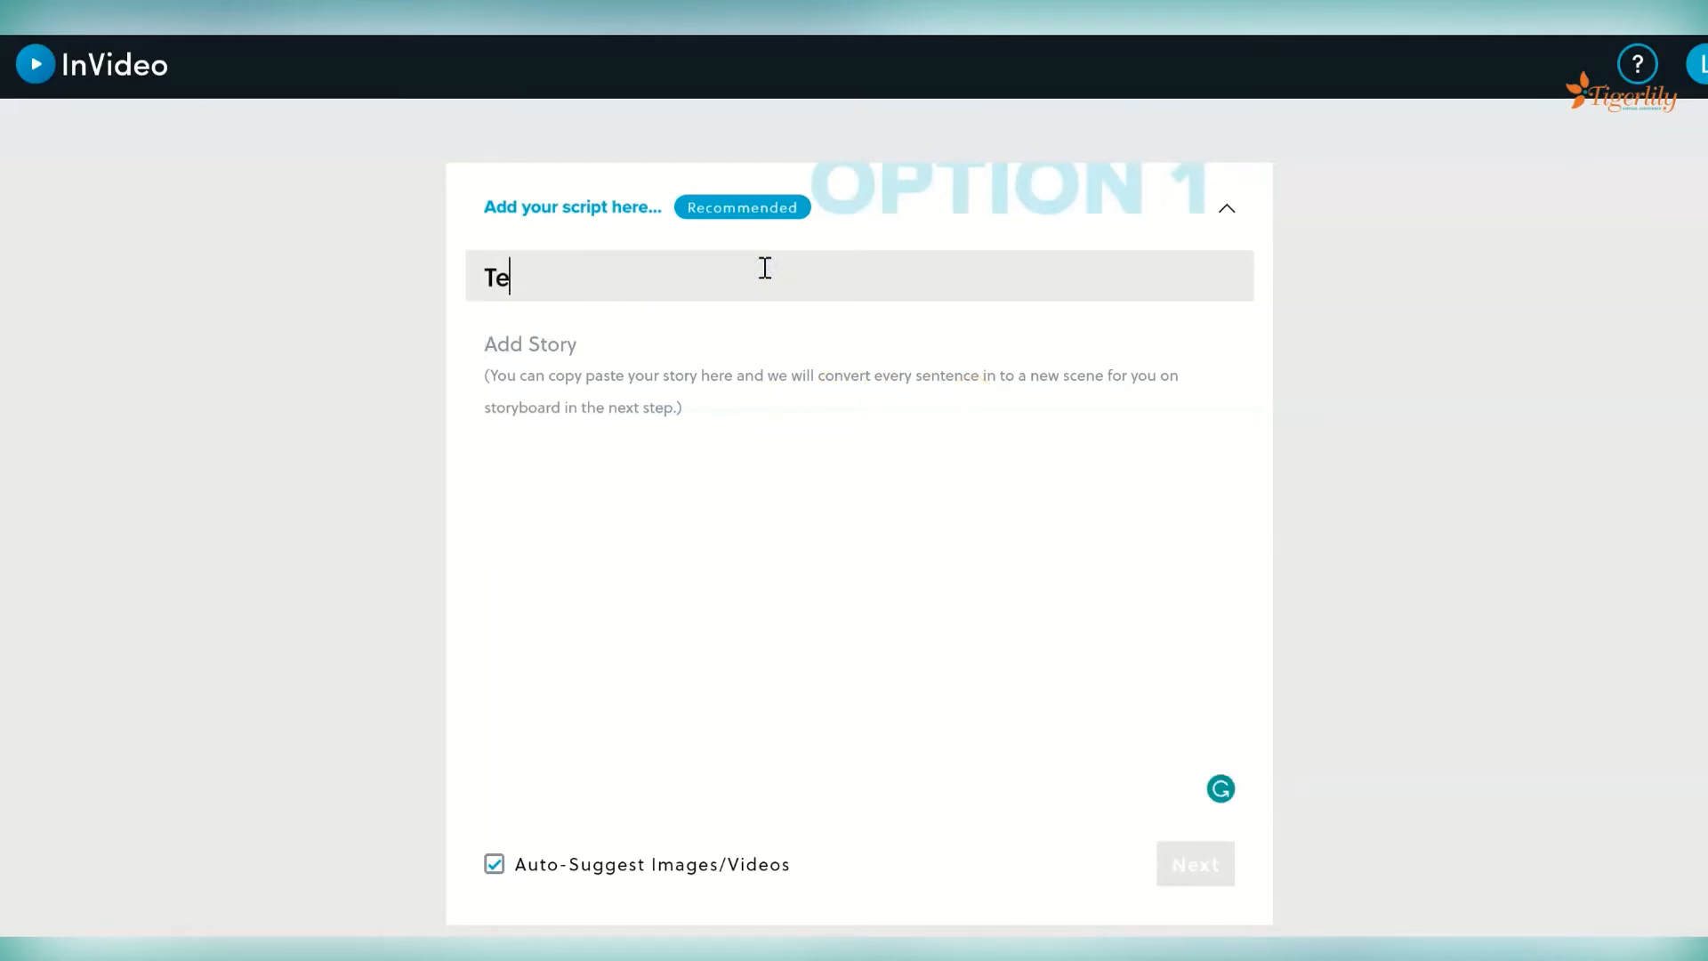
type("chnology Tips")
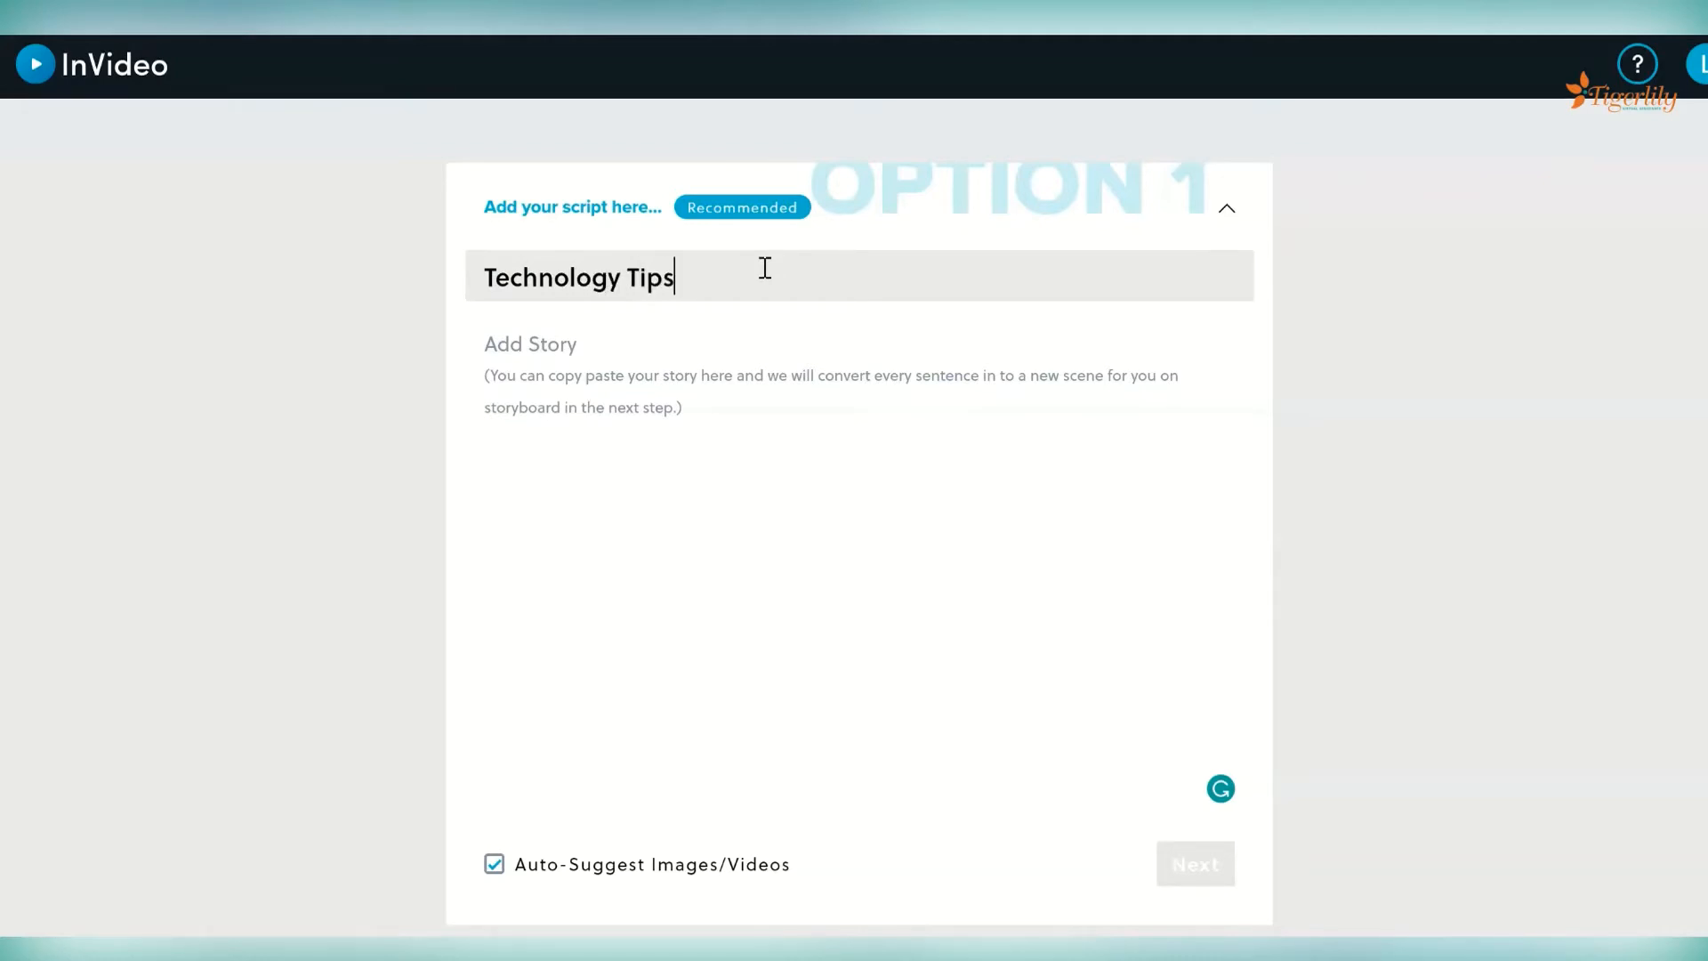
Write the story as two paragraphs, "Computer Tips" and "Get the best internet connection", separated by a blank line.
left_click(718, 395)
type("Comp")
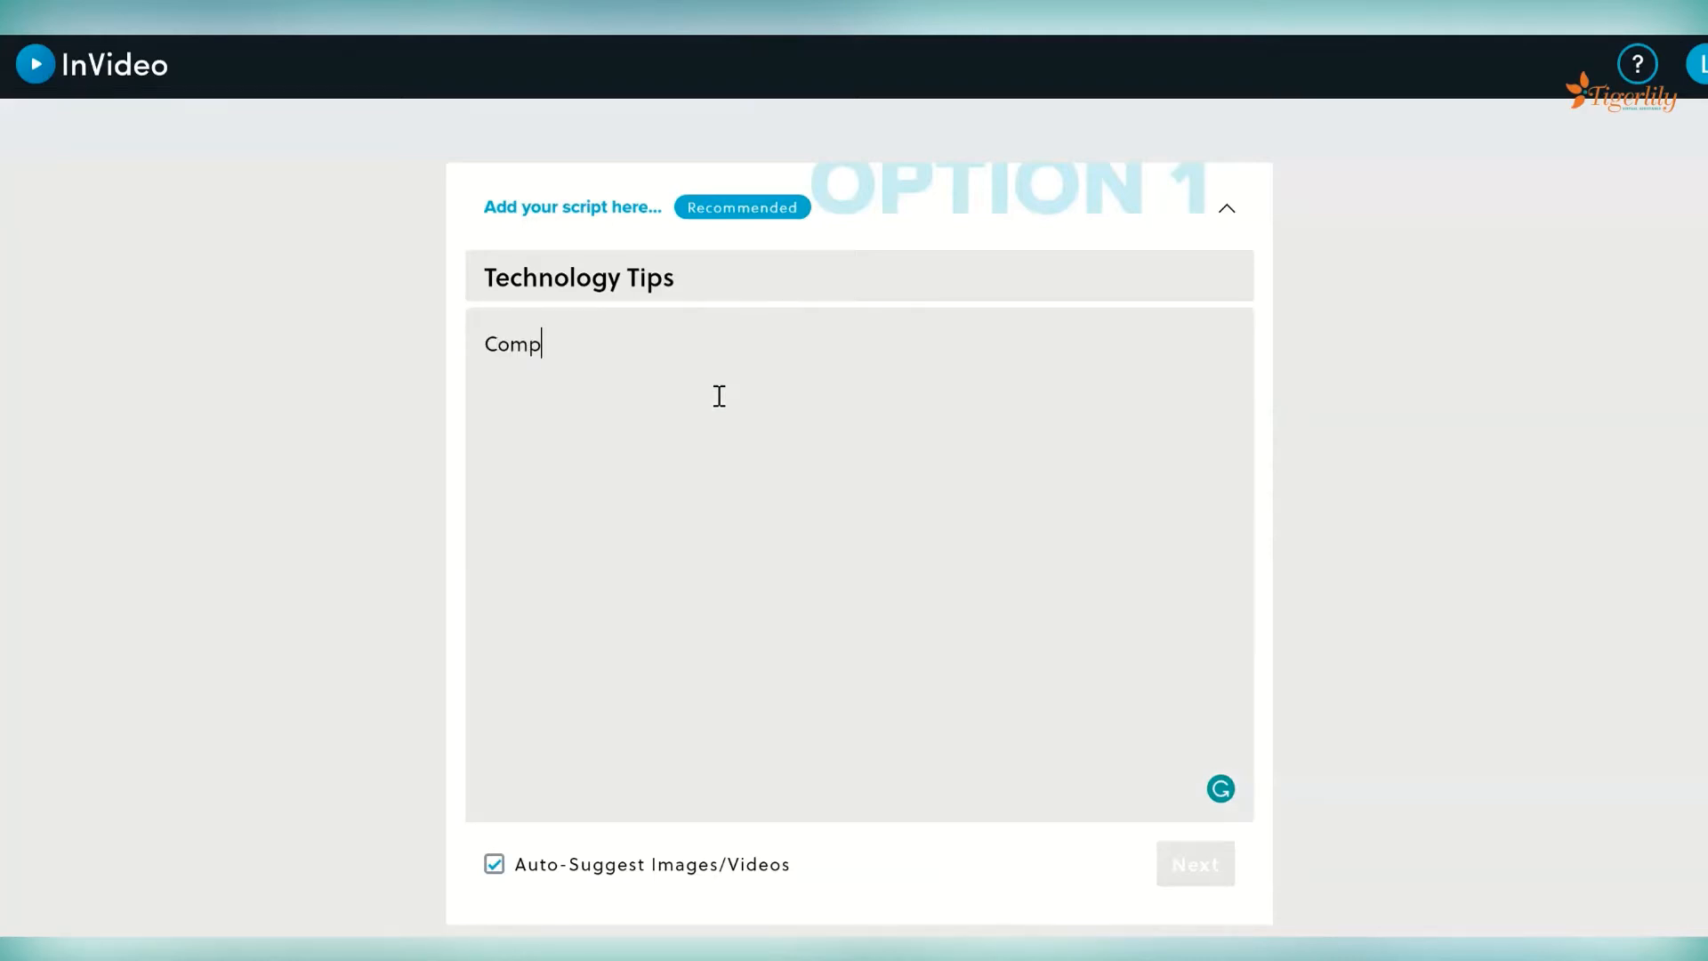
type("uter Tips")
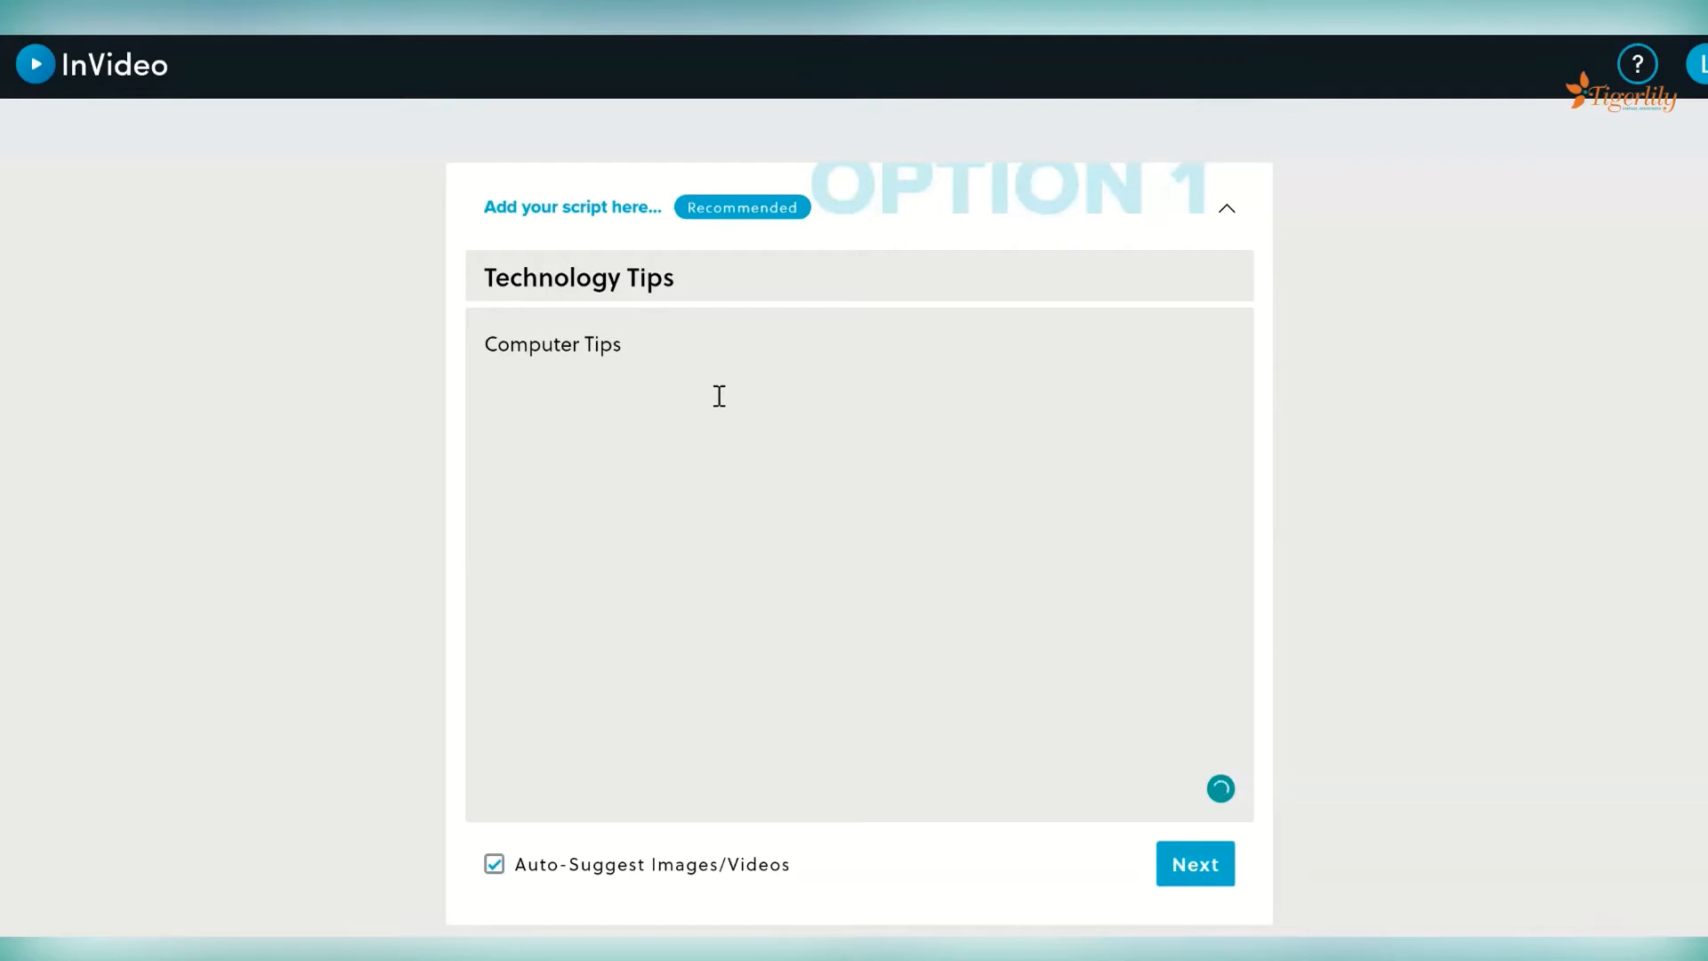
key("Return")
key("Return")
type("M")
key("BackSpace")
type("Get the best i")
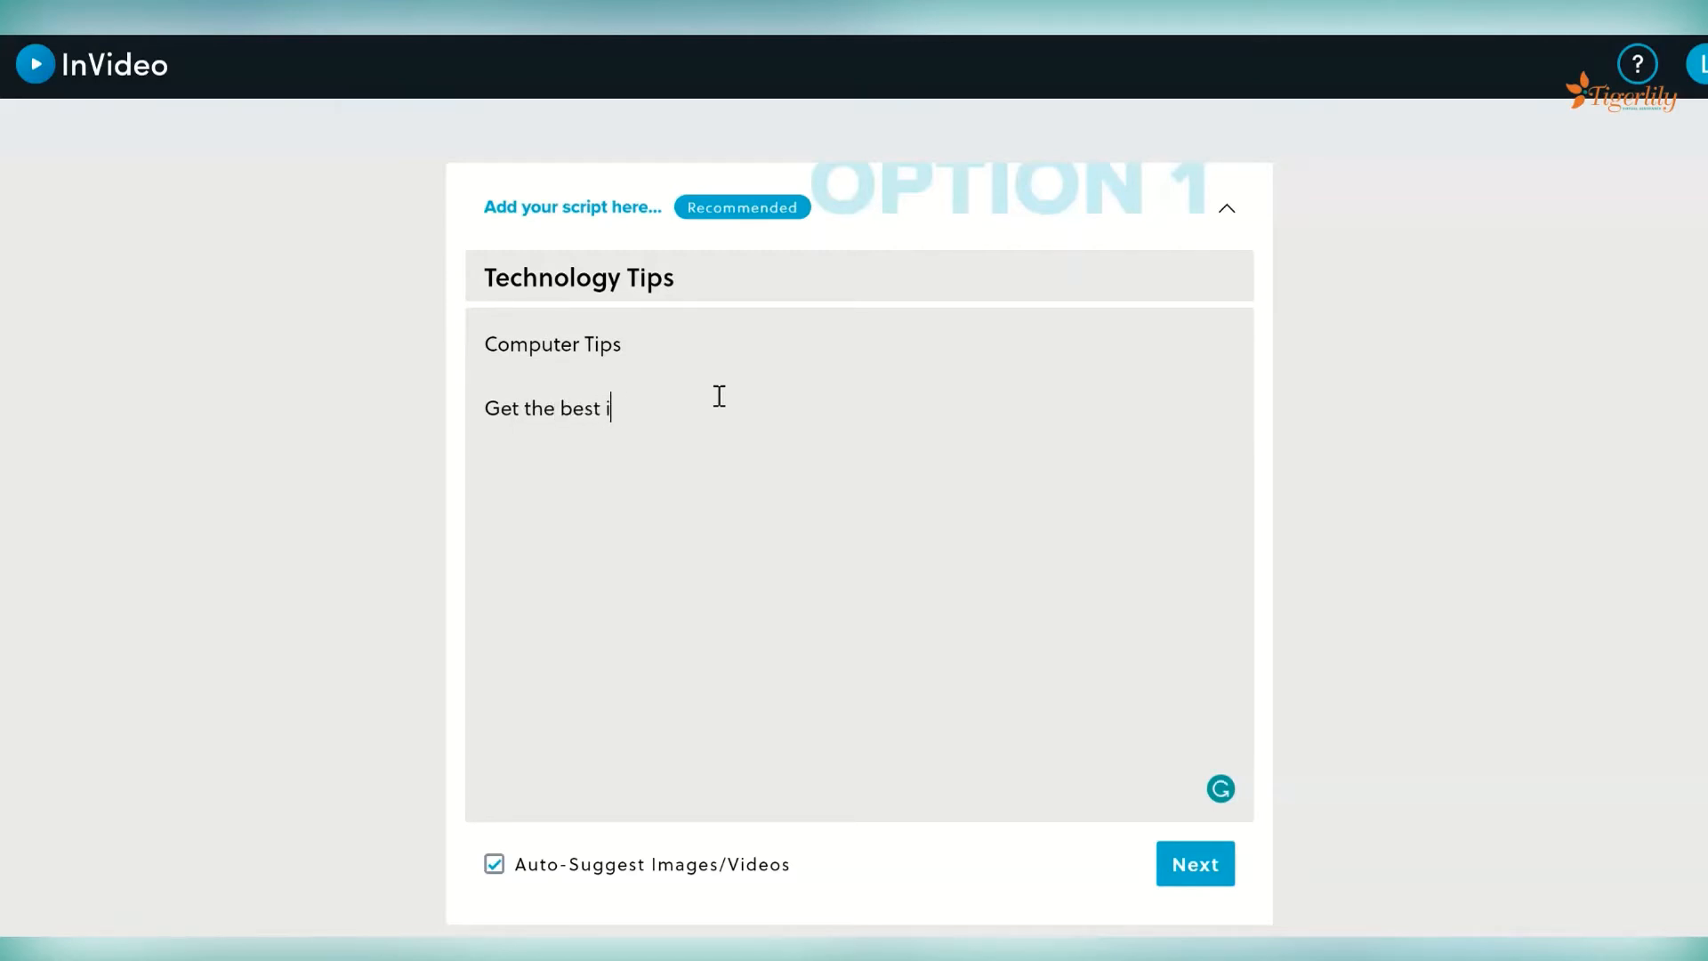
type("nternet connection")
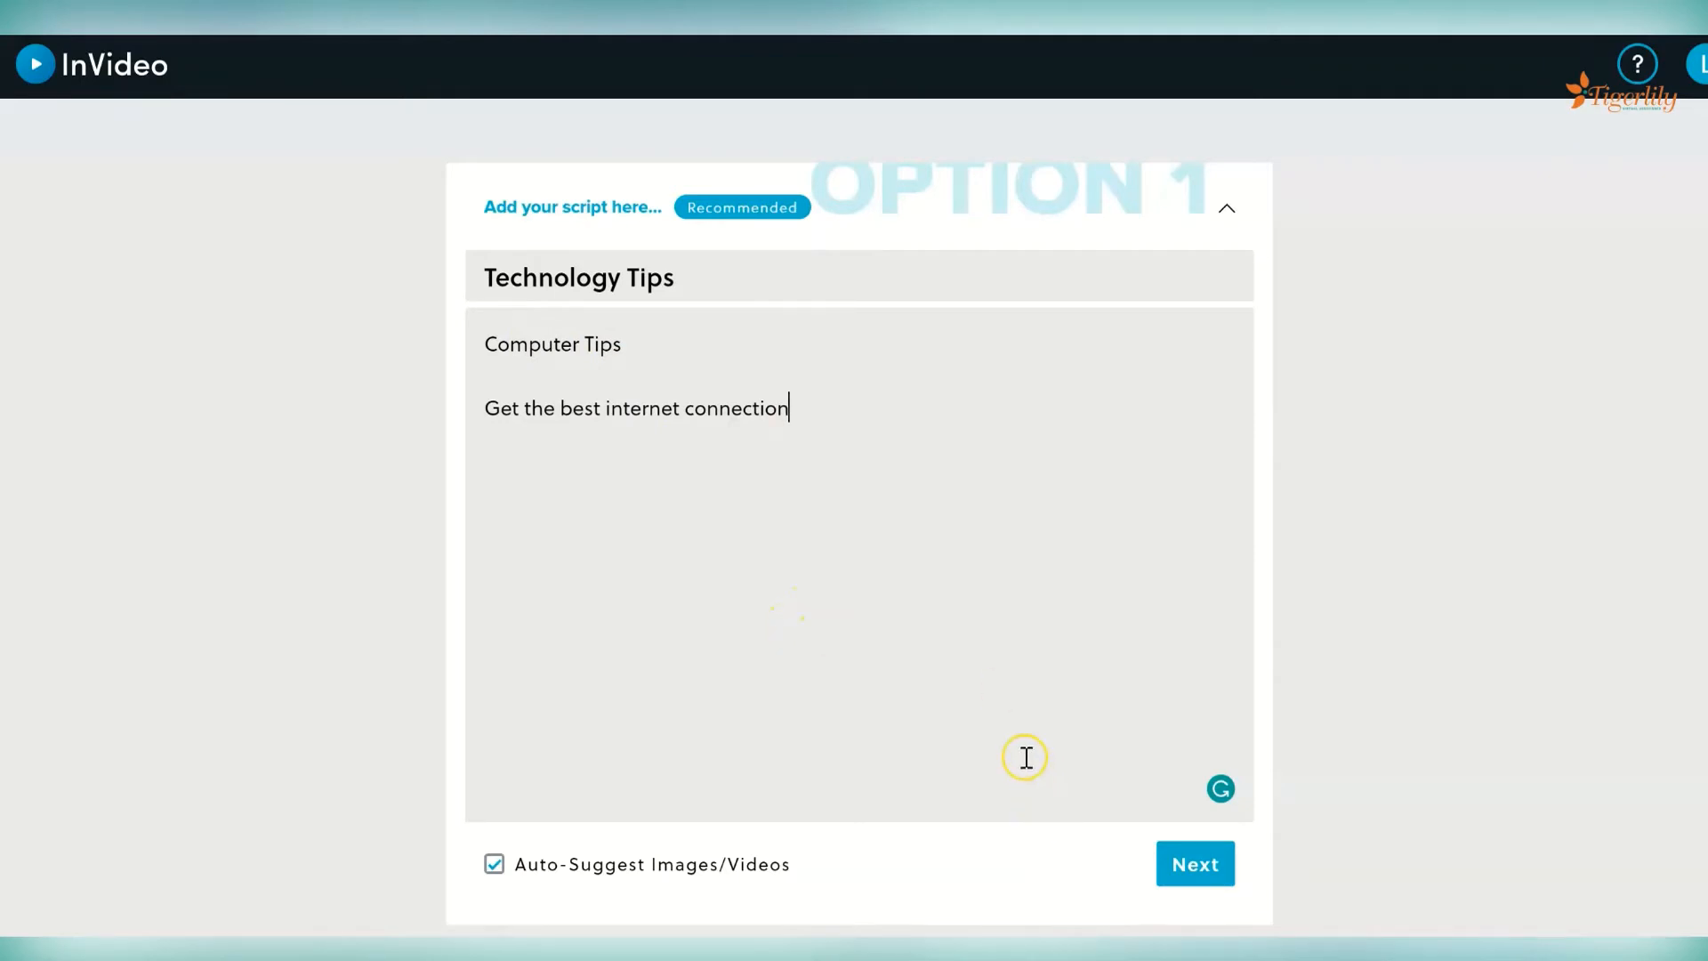
Check the alternative URL option and generate the storyboard from the written script with Auto-Suggest Images/Videos enabled.
scroll(1025, 755, "down", 1)
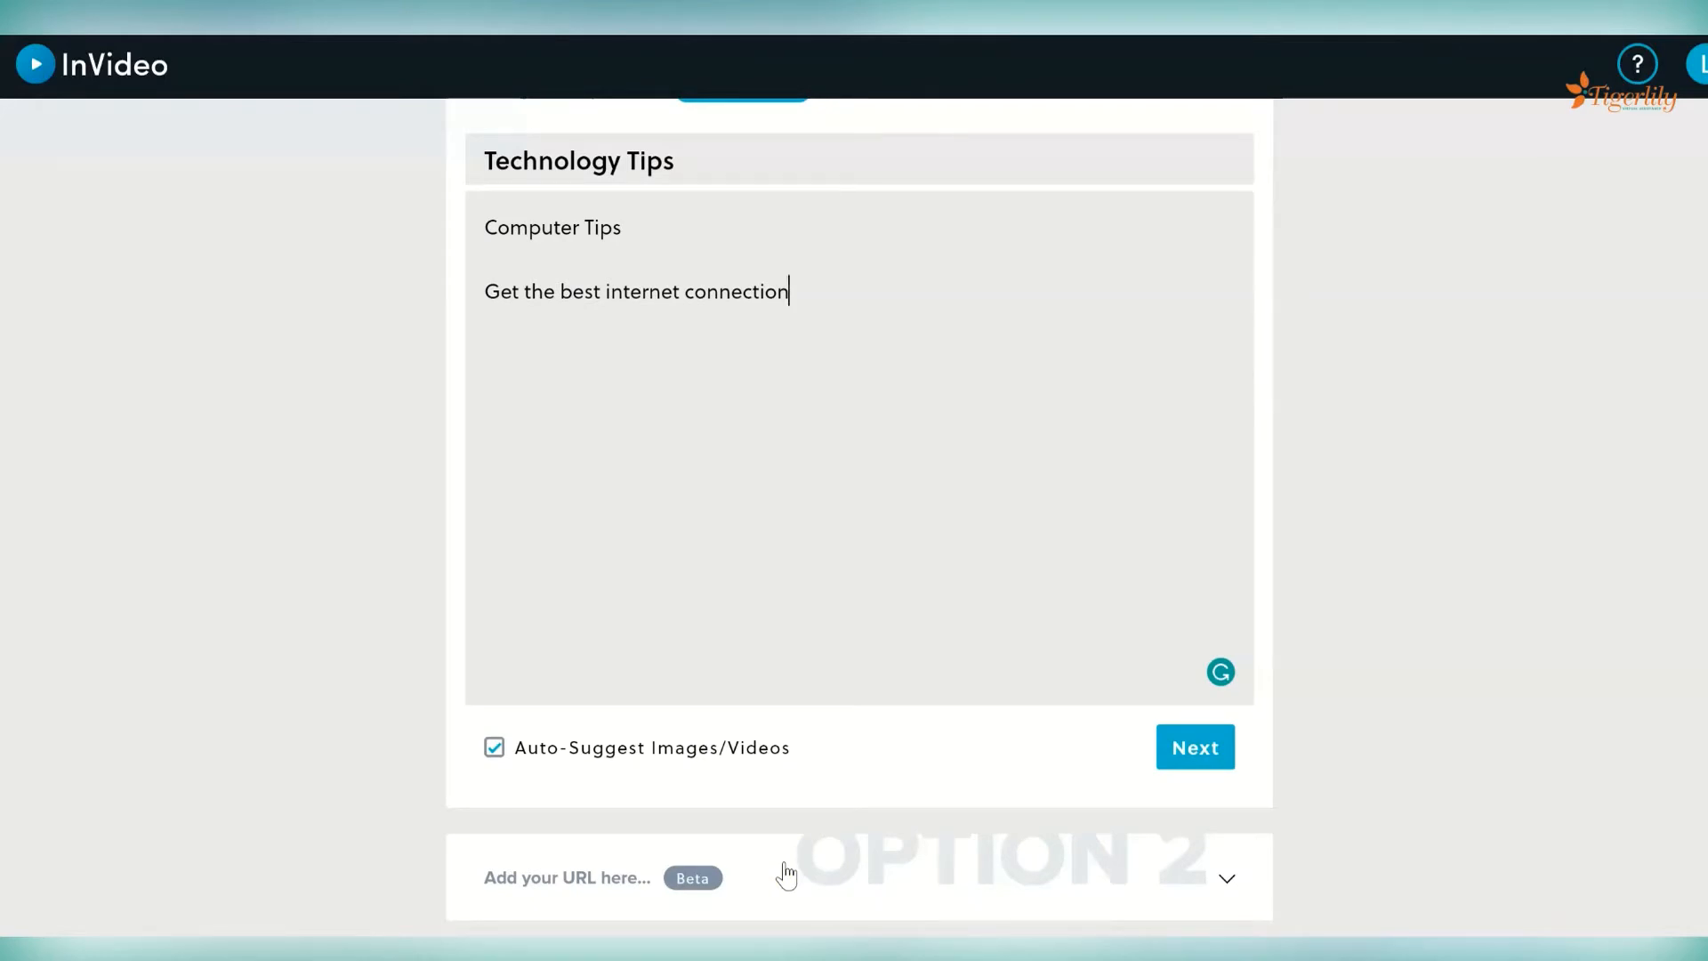
left_click(602, 881)
left_click(777, 674)
scroll(777, 674, "up", 1)
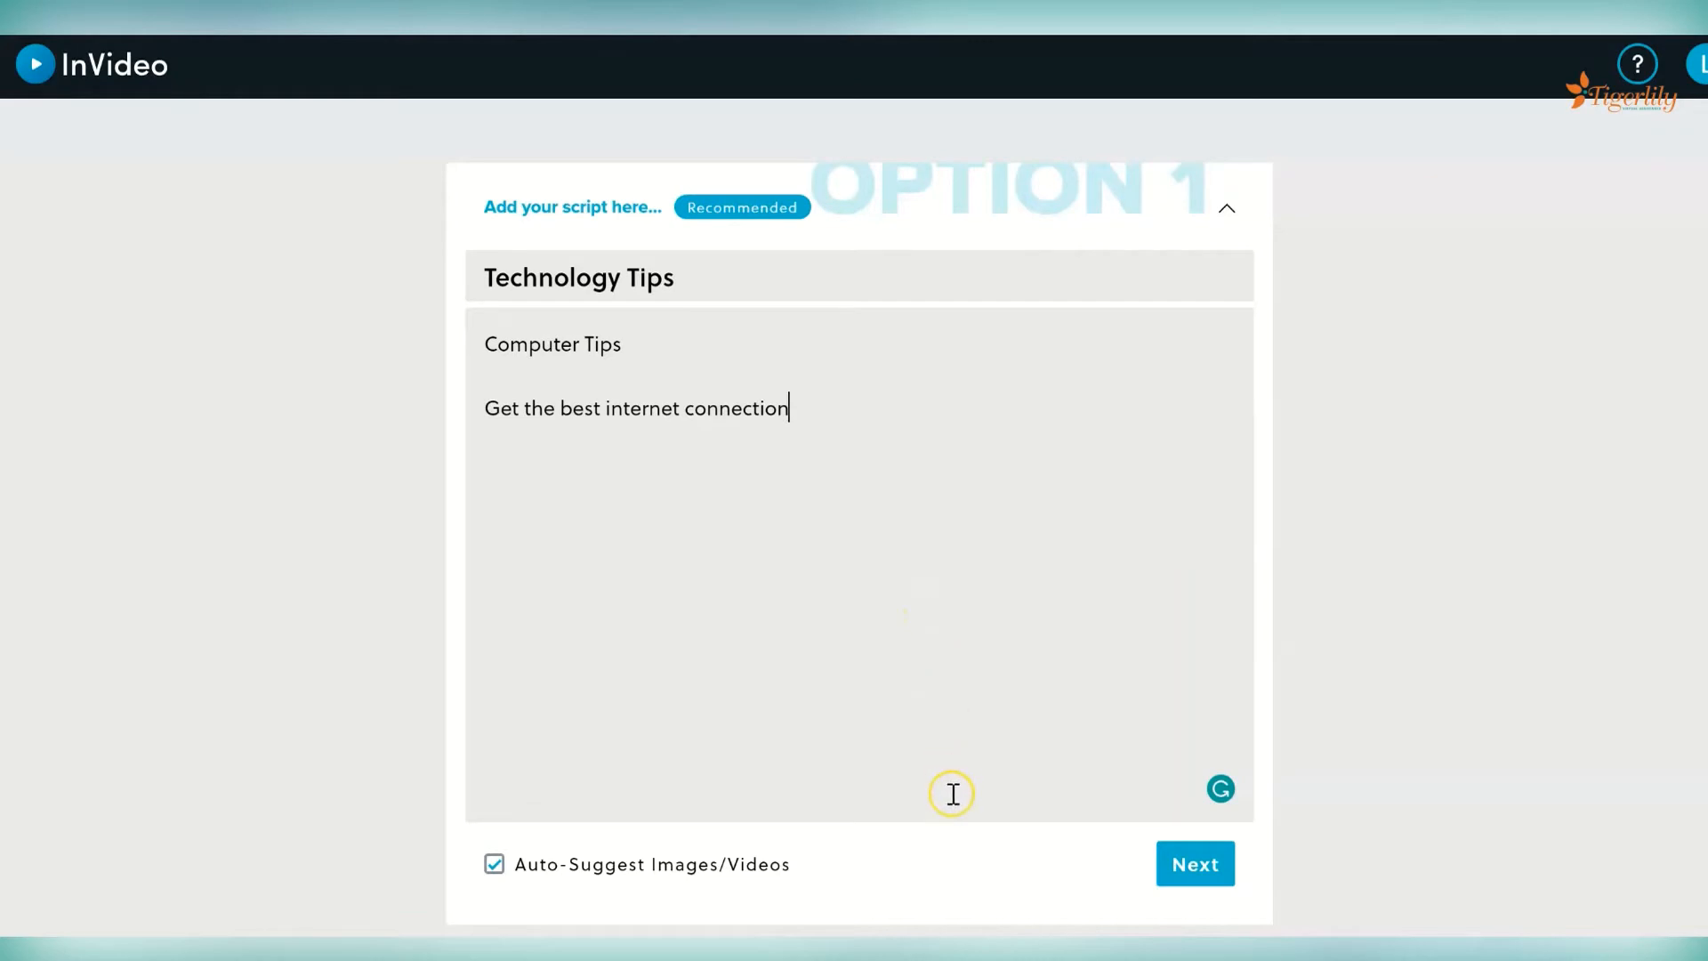
left_click(1217, 861)
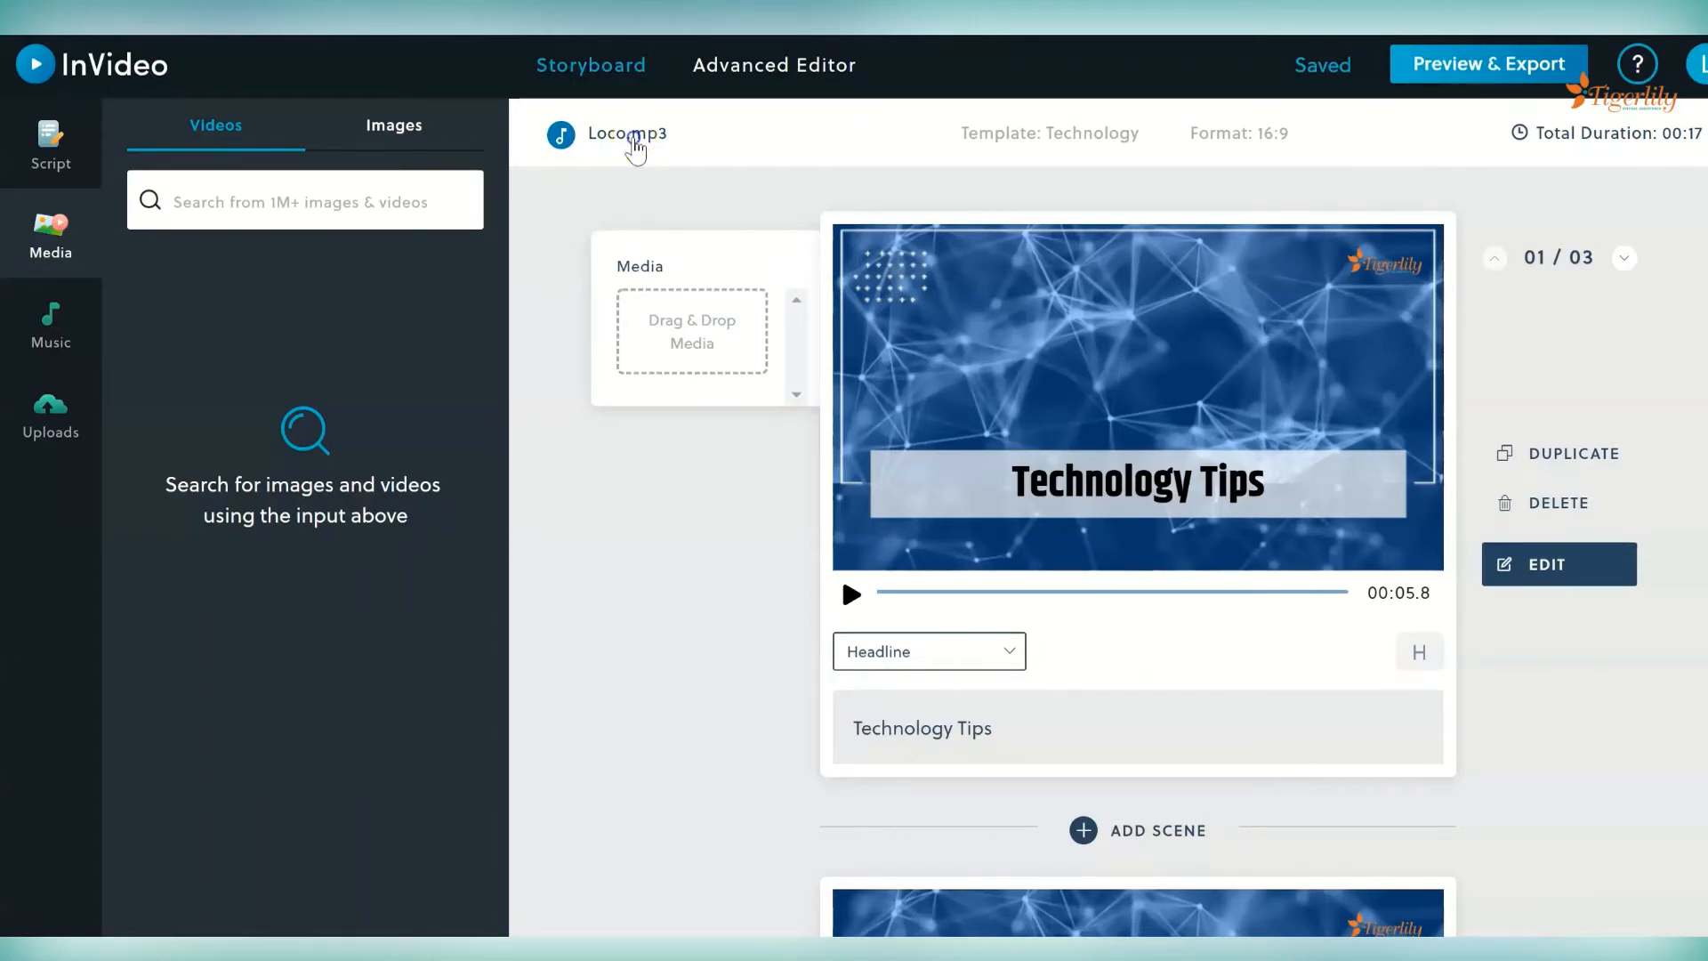
Browse the background music collection for the video, filtering the tracks by the Happy and Inspirational categories.
left_click(633, 143)
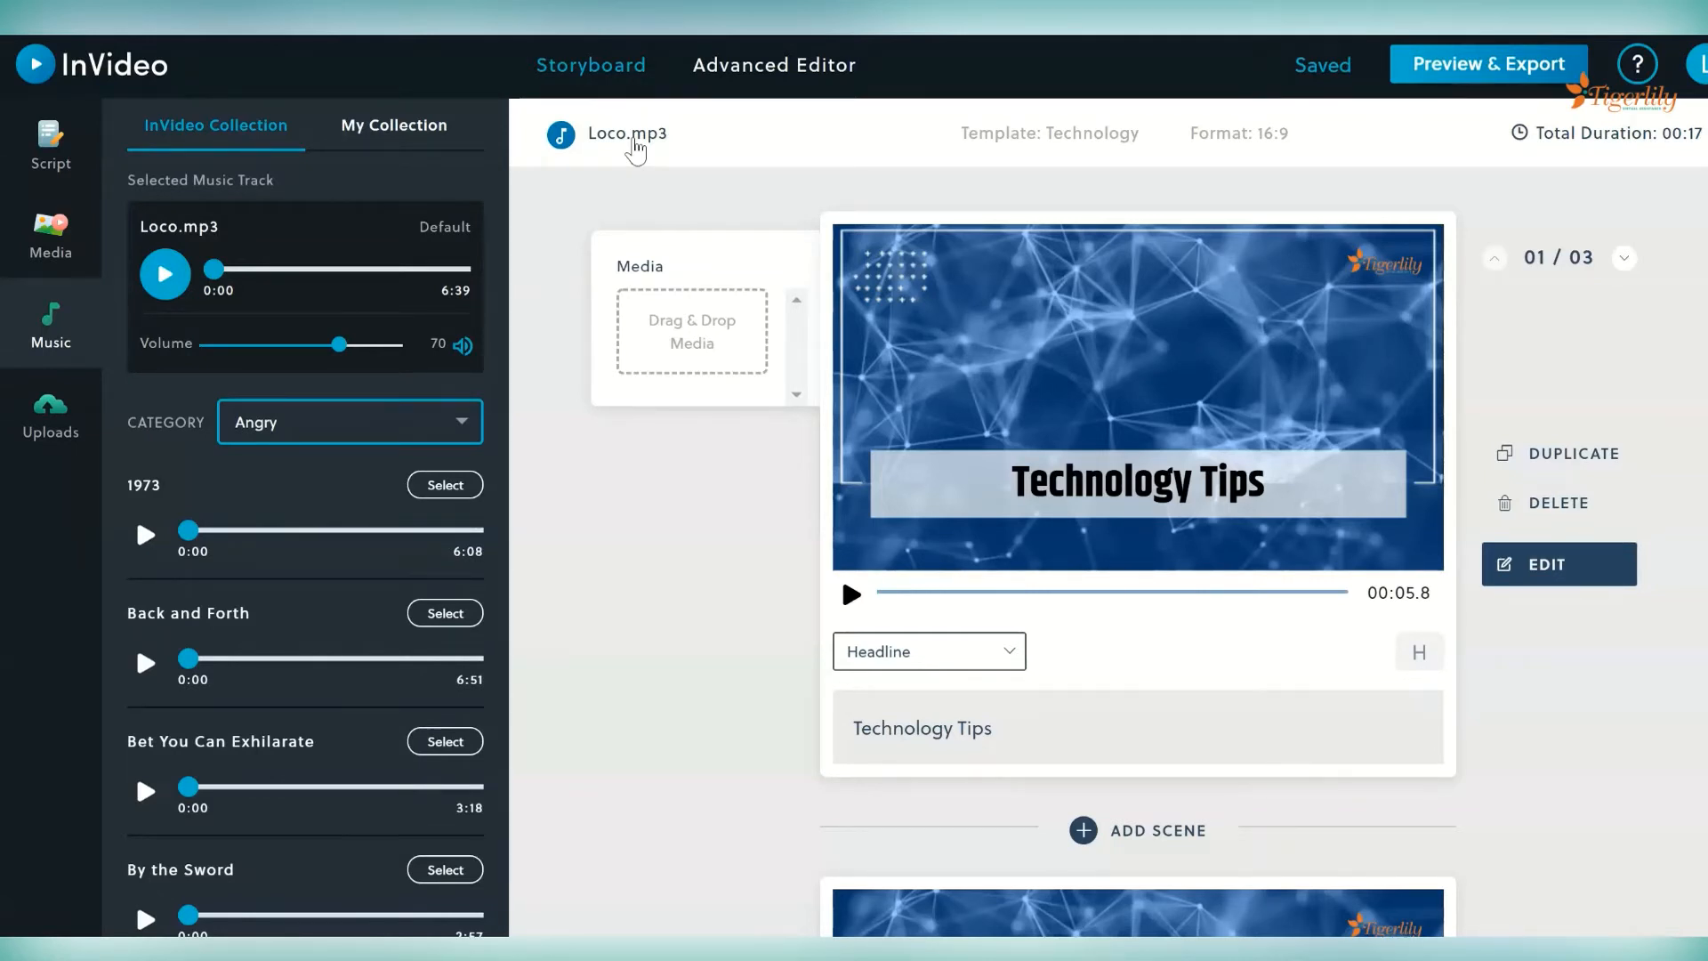
left_click(568, 140)
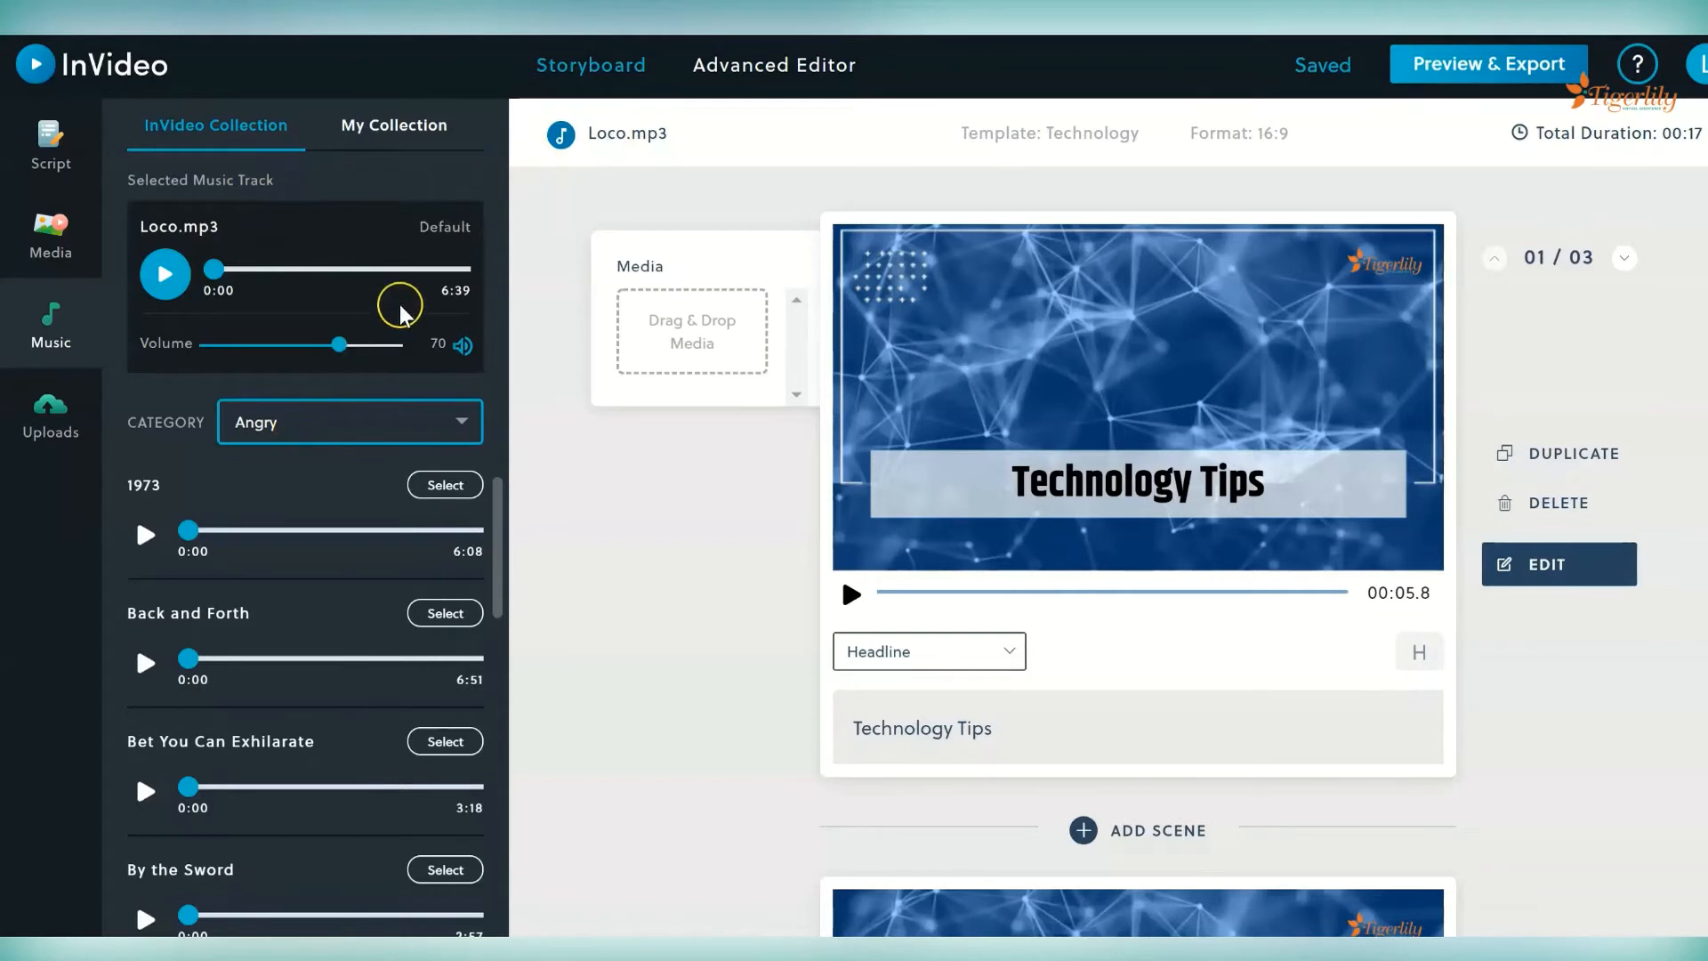
scroll(367, 760, "down", 3)
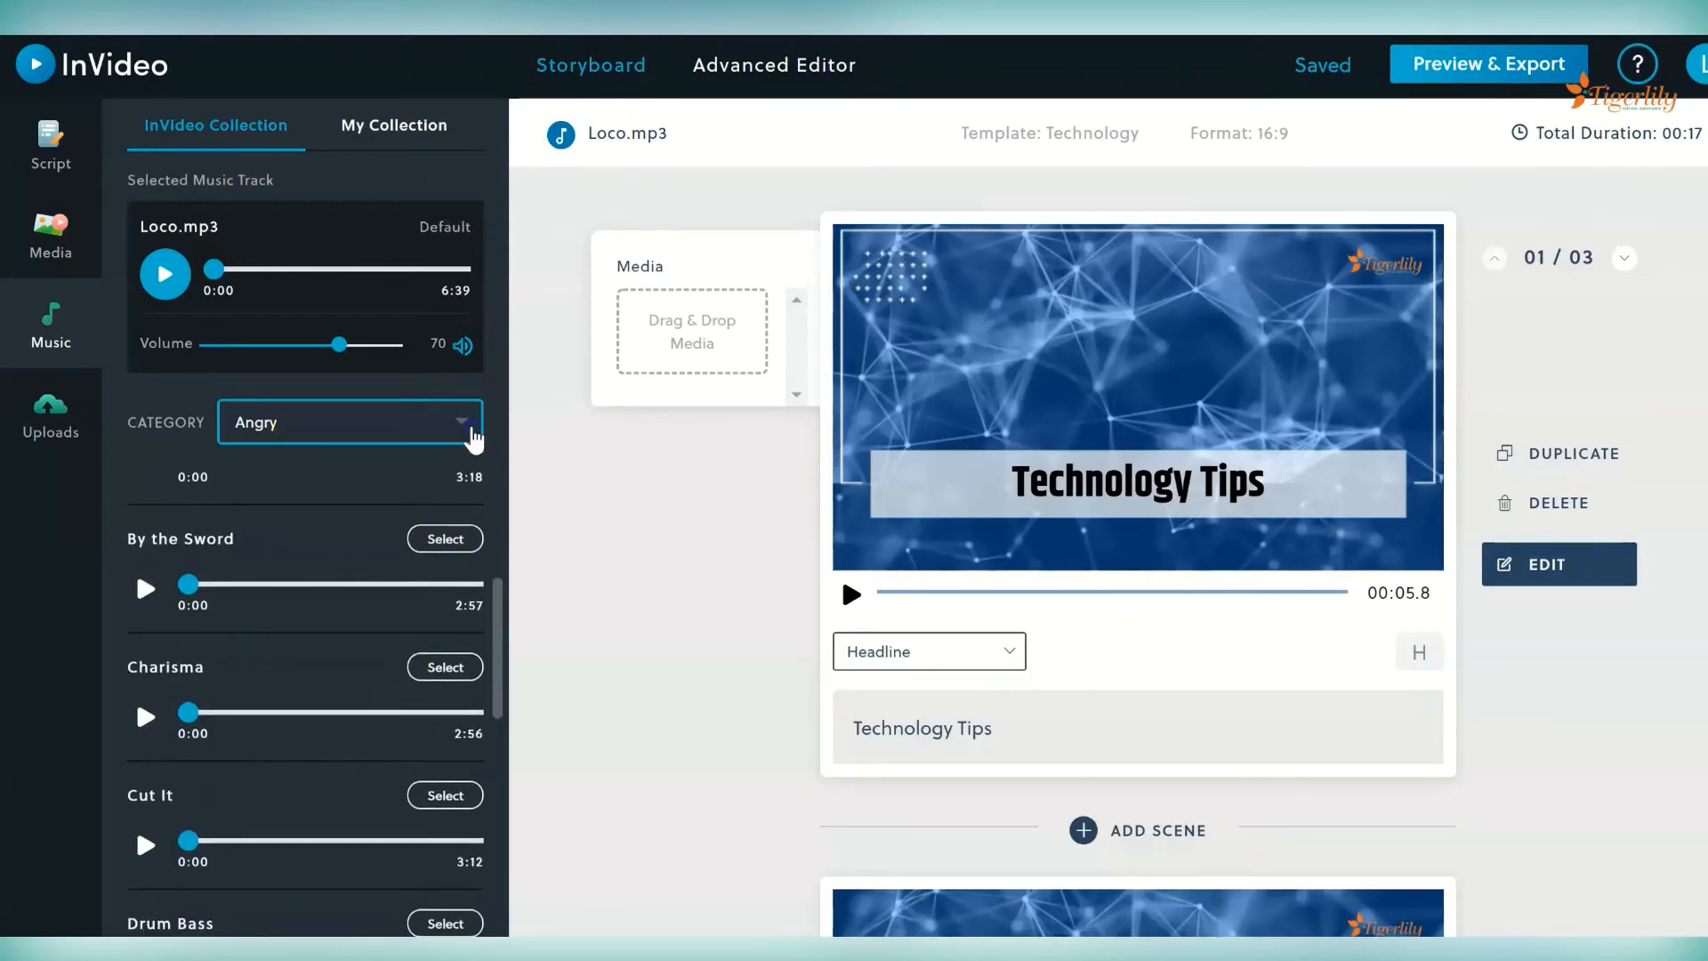
left_click(474, 436)
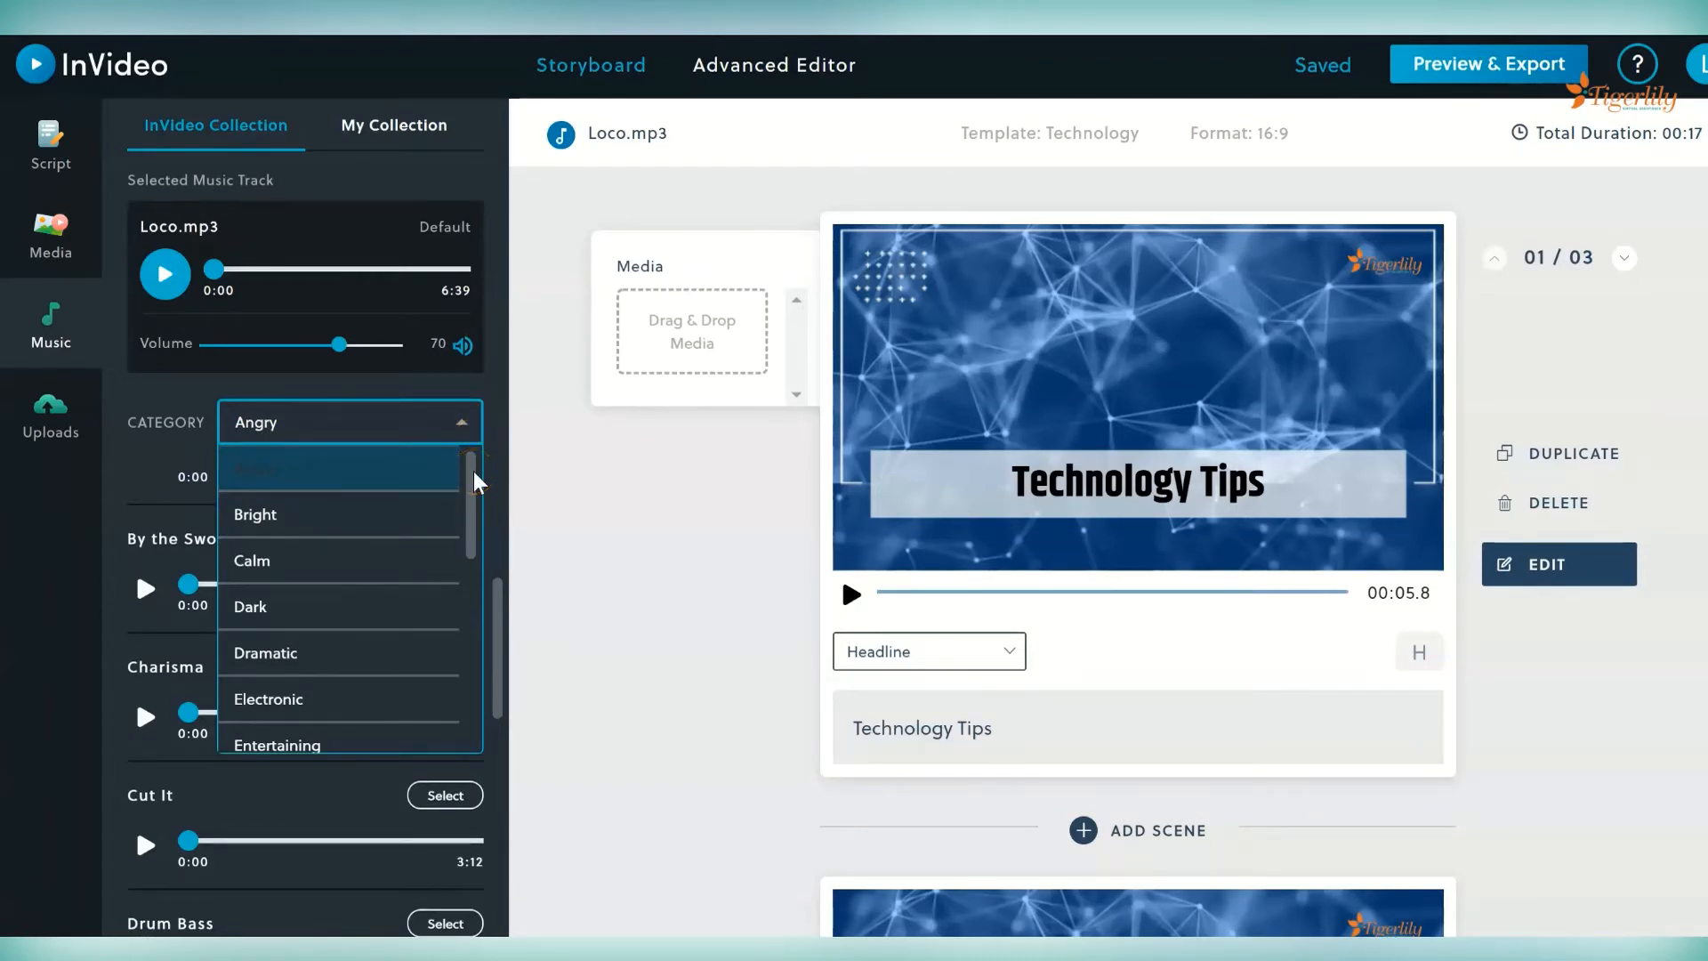
left_click_drag(476, 482, 464, 627)
left_click(307, 500)
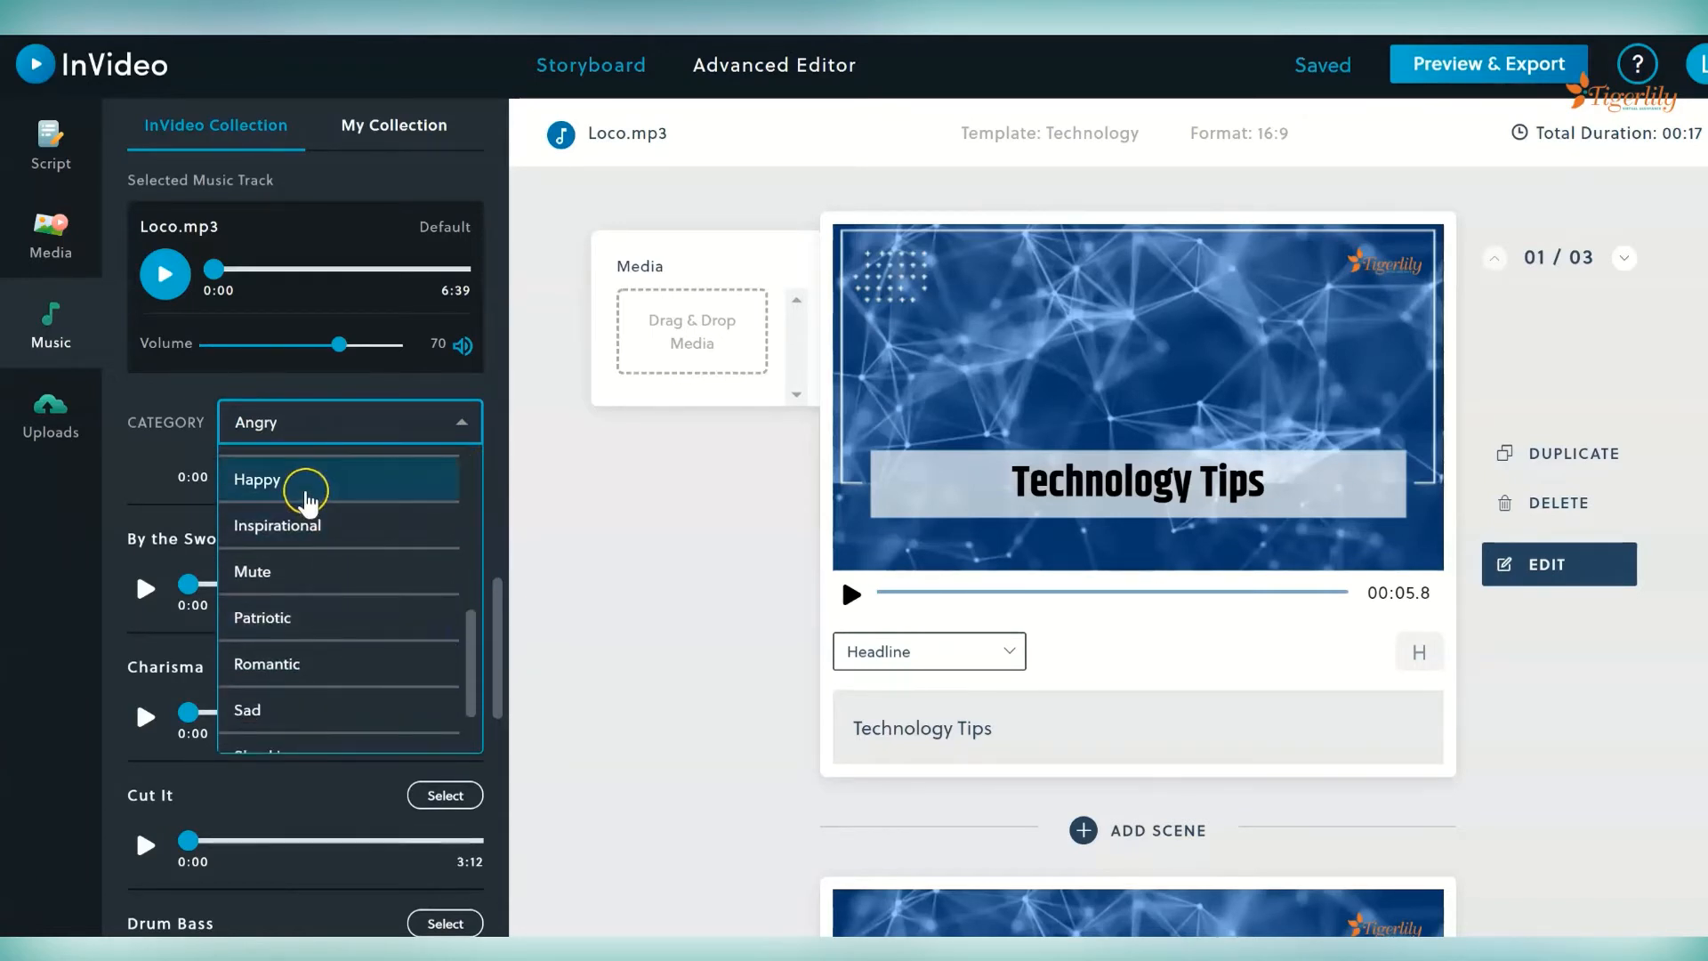
left_click(462, 424)
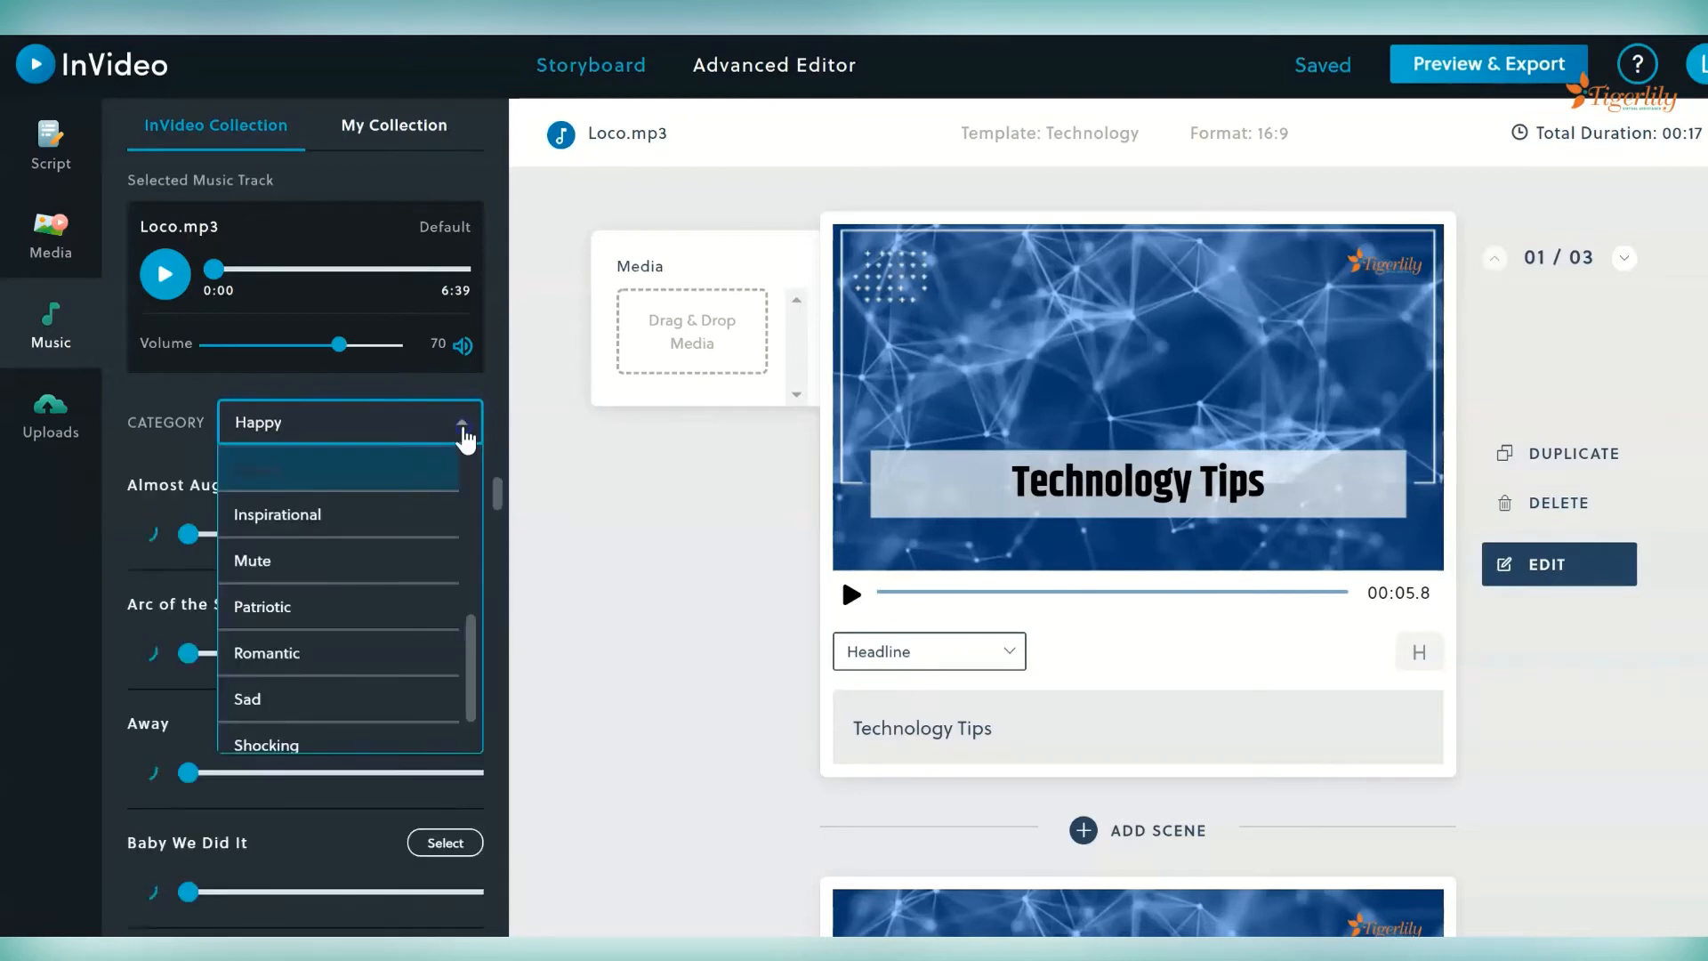
left_click(381, 518)
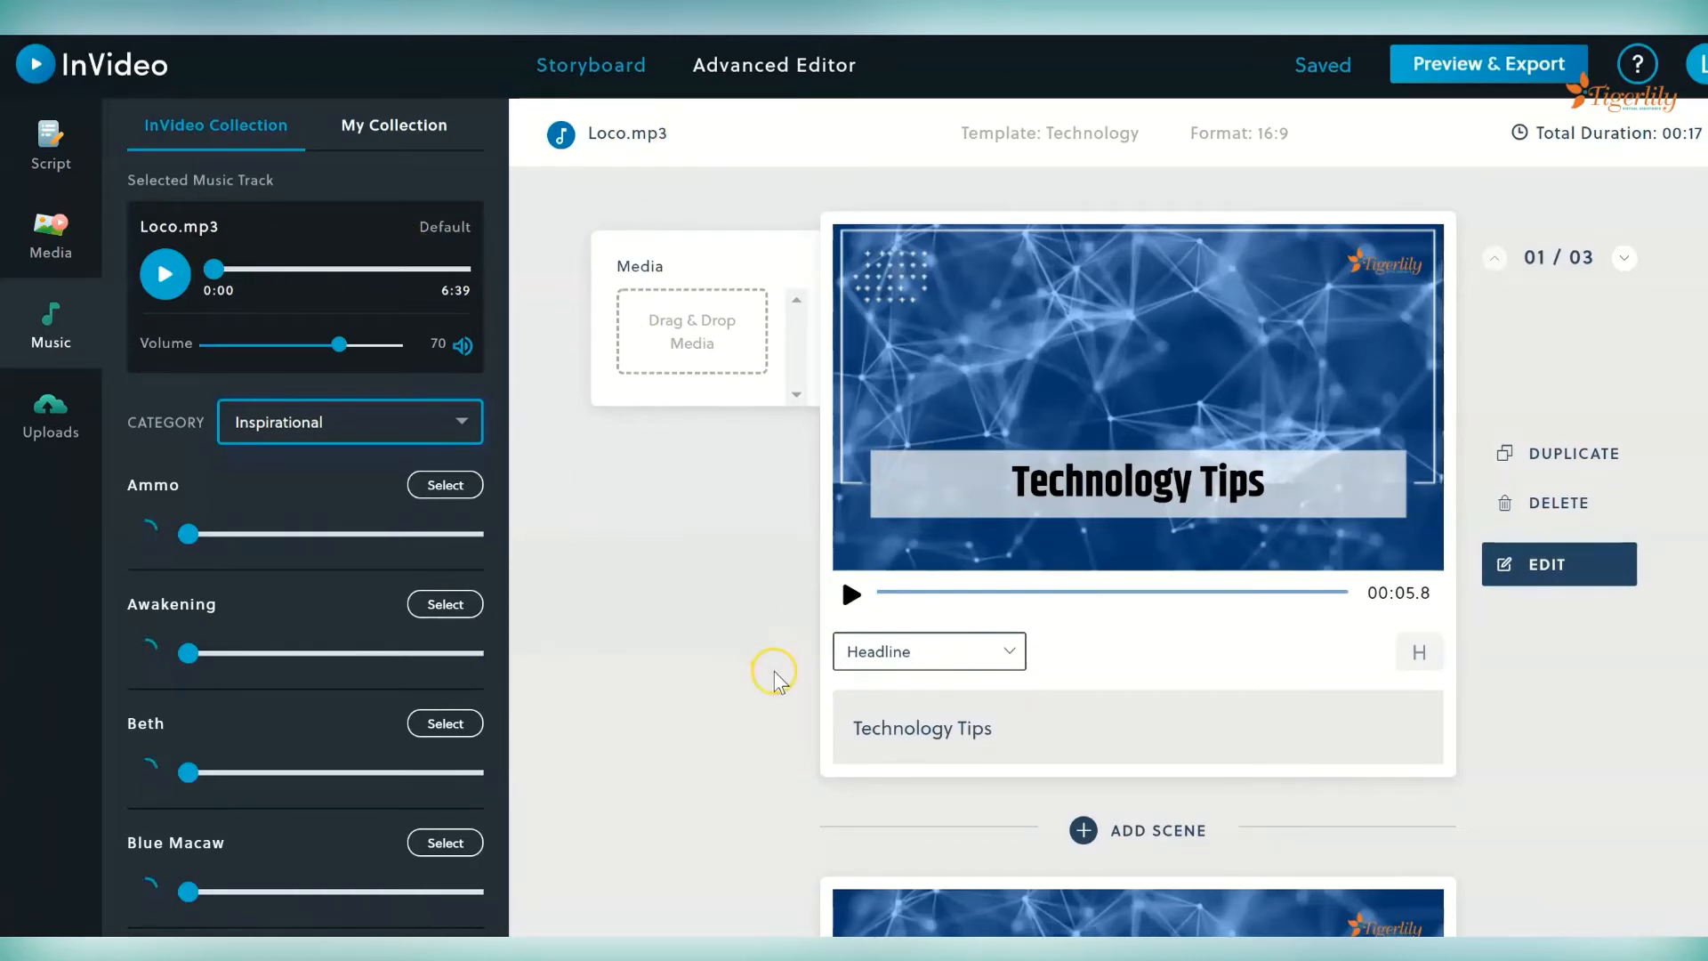
scroll(1074, 392, "down", 2)
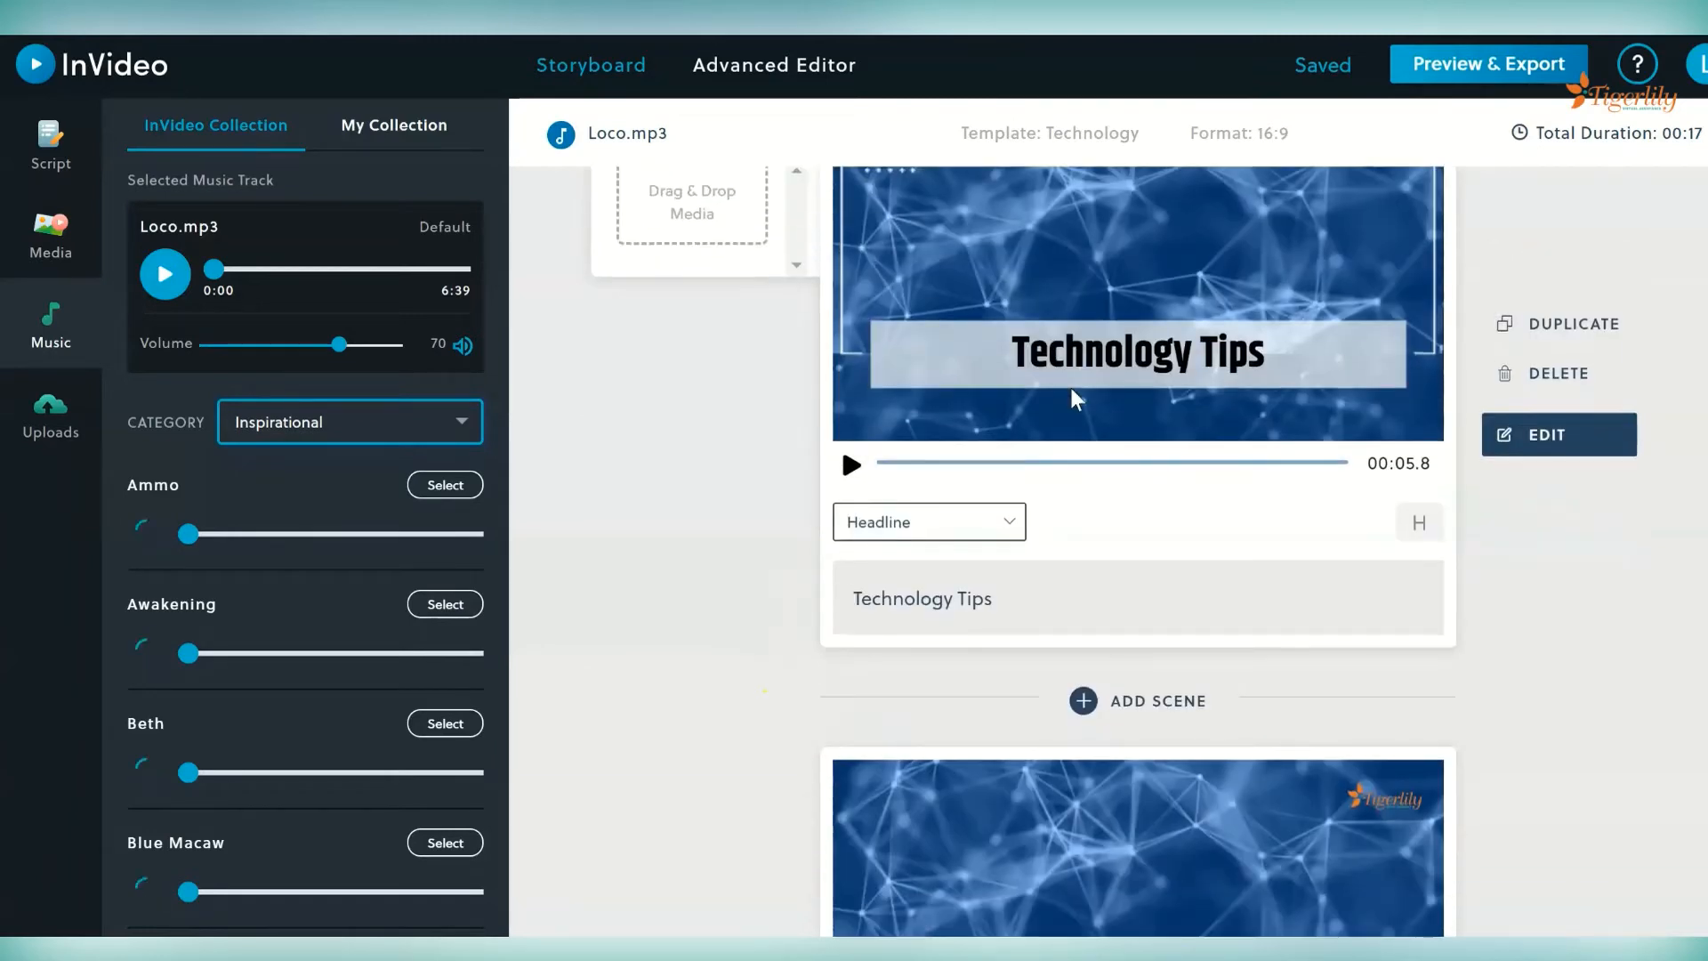
scroll(1074, 392, "up", 2)
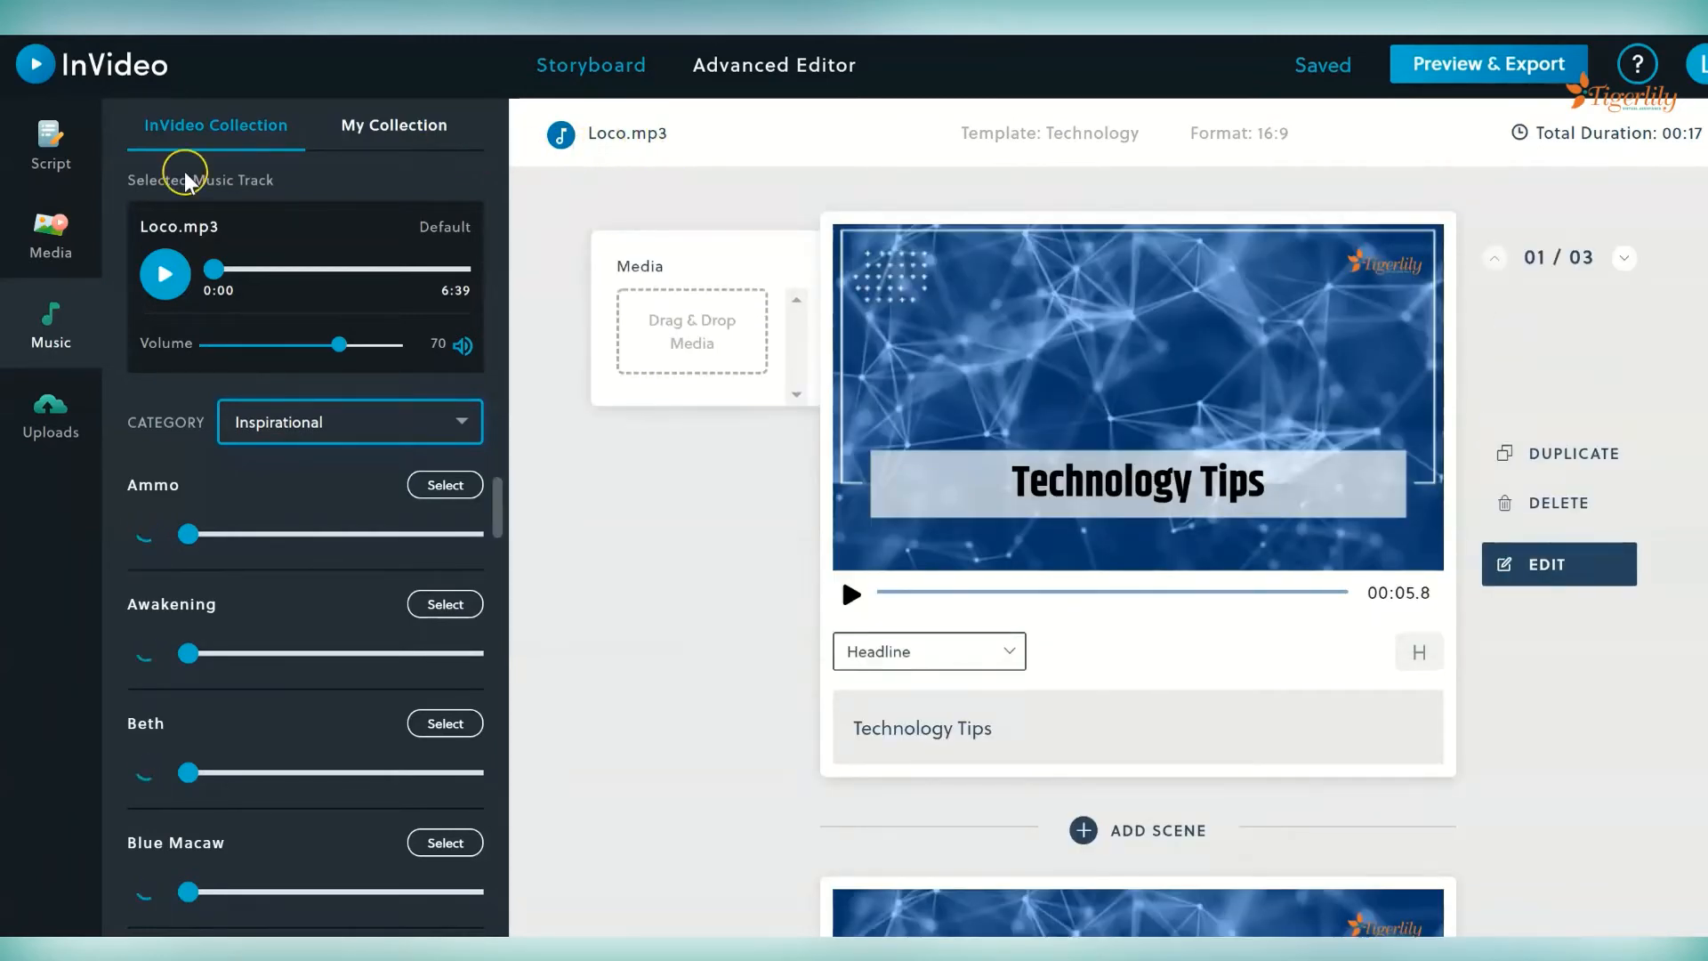
Show the media search and look through all three storyboard scenes with their text and visuals.
left_click(49, 244)
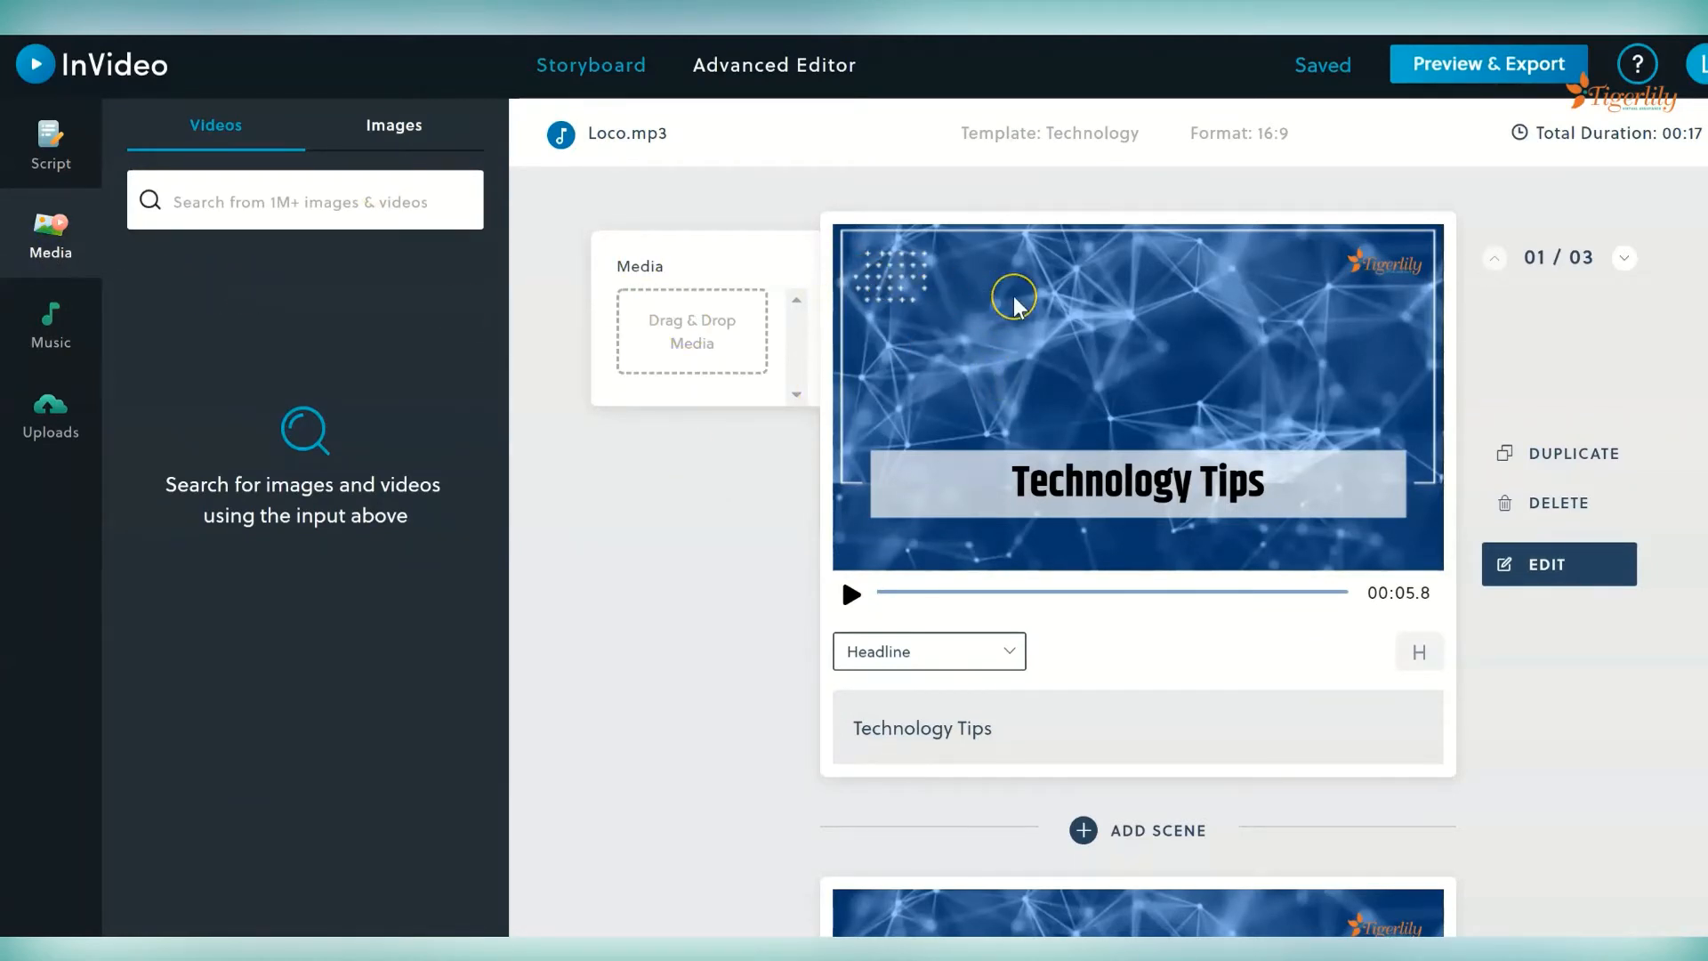
scroll(1010, 298, "down", 4)
scroll(941, 658, "down", 5)
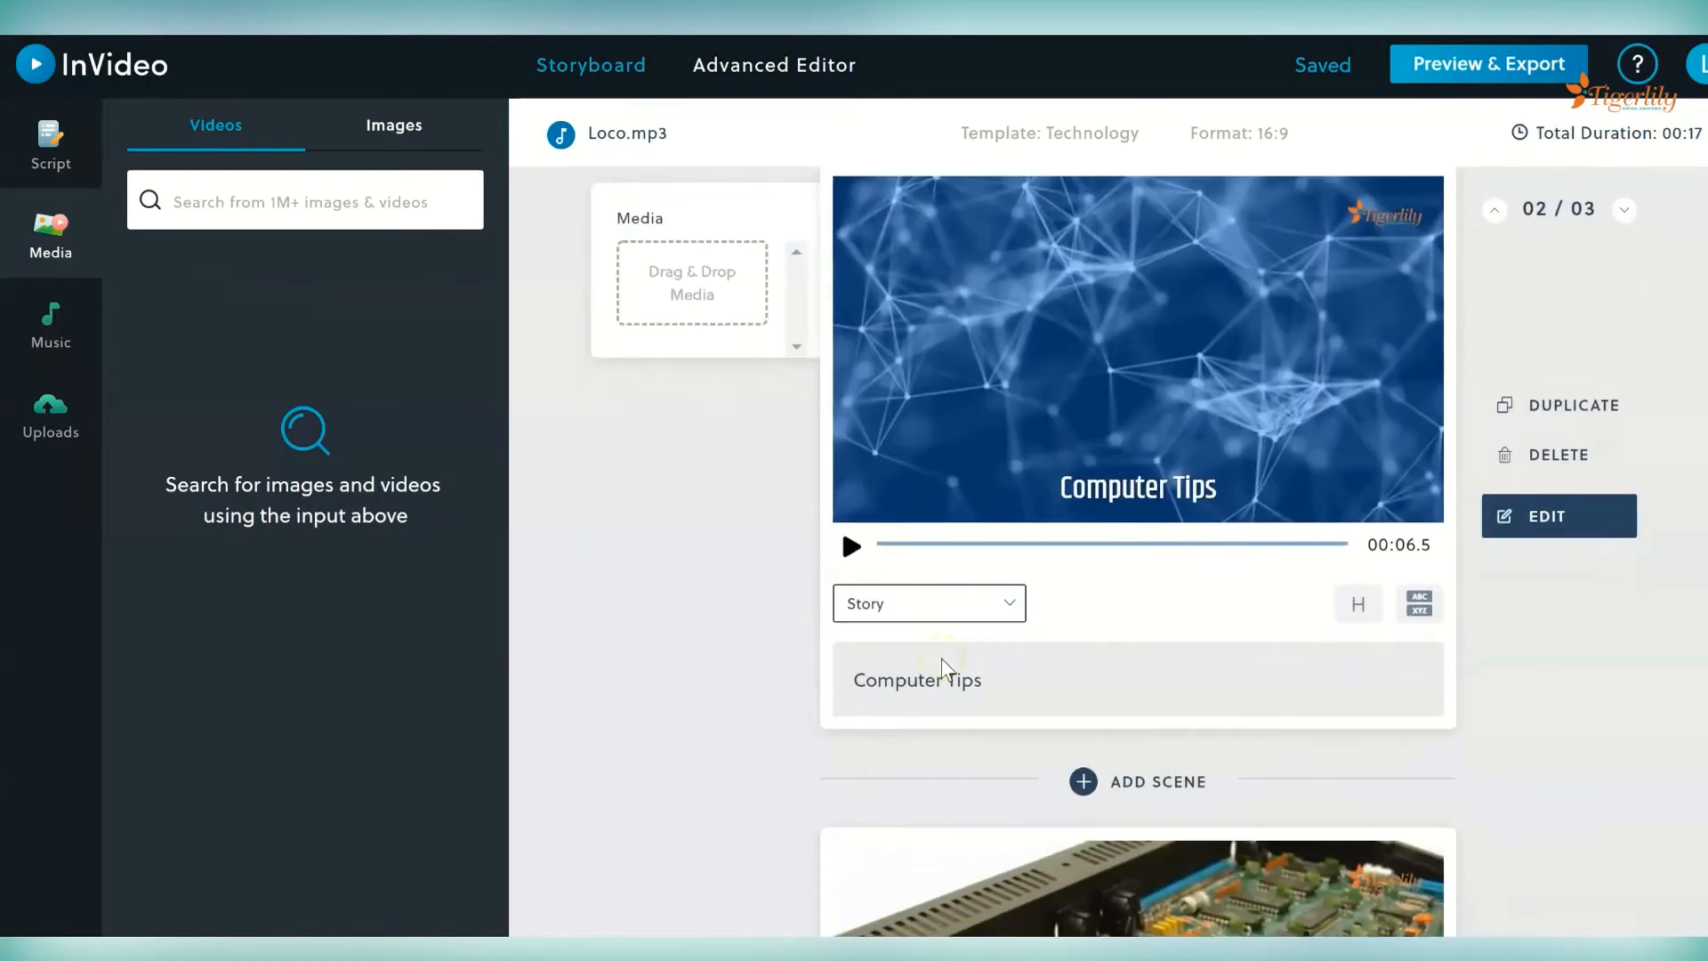
scroll(941, 658, "down", 5)
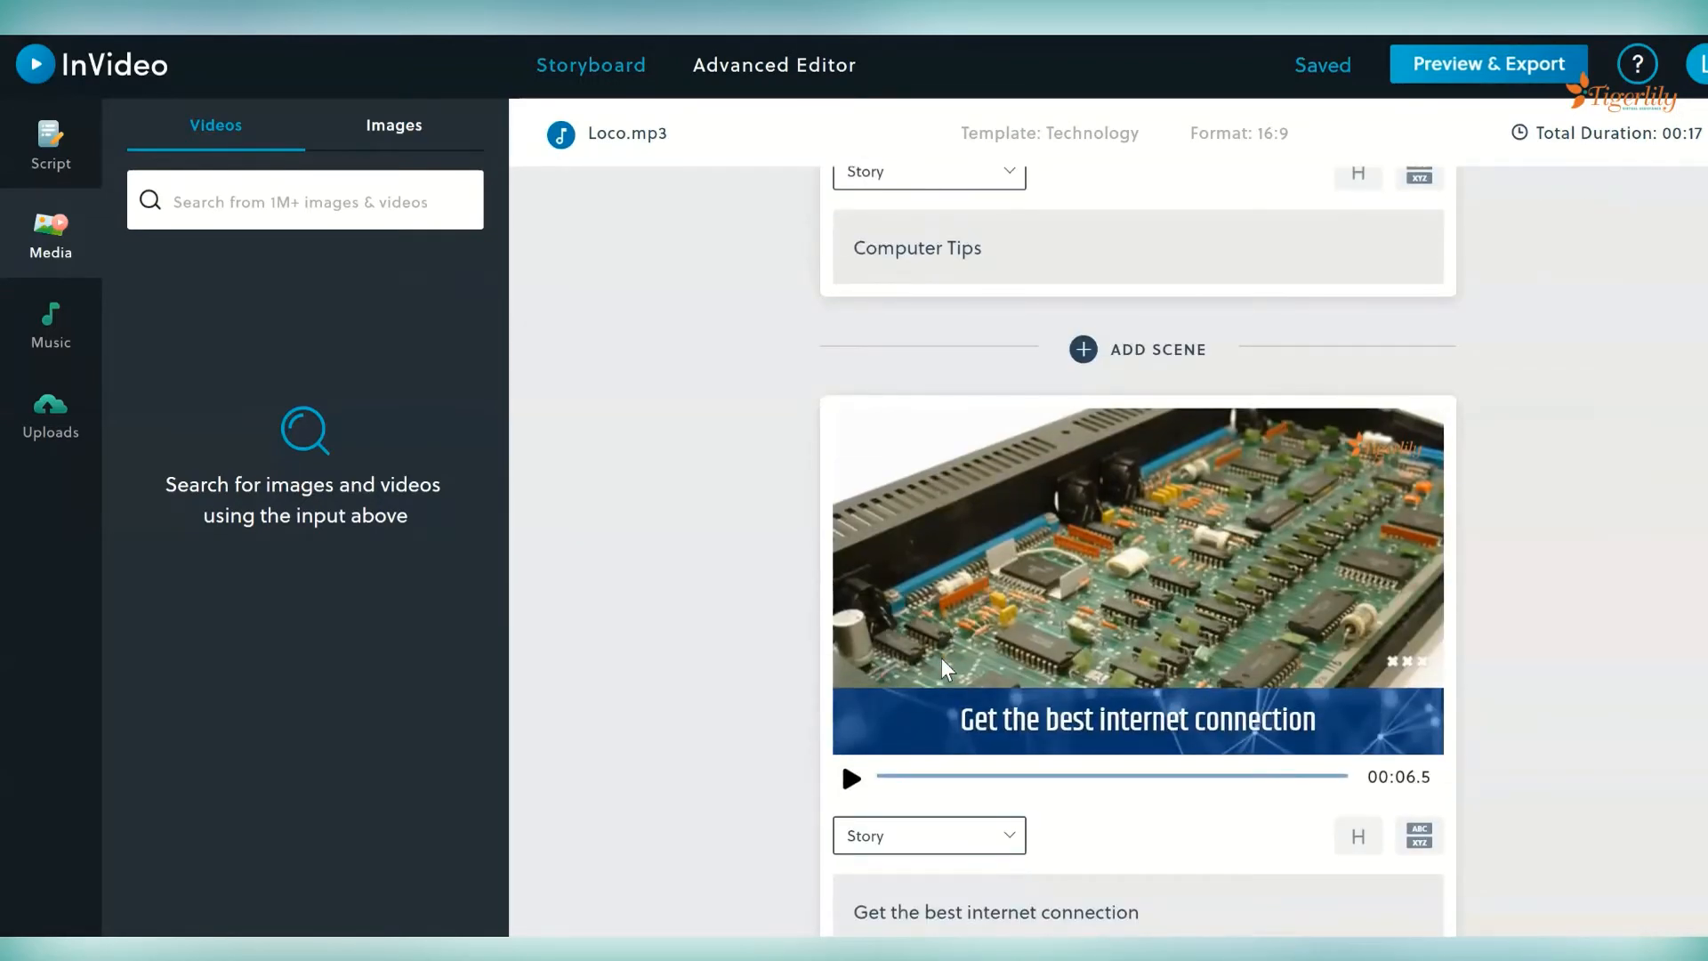
scroll(941, 665, "up", 14)
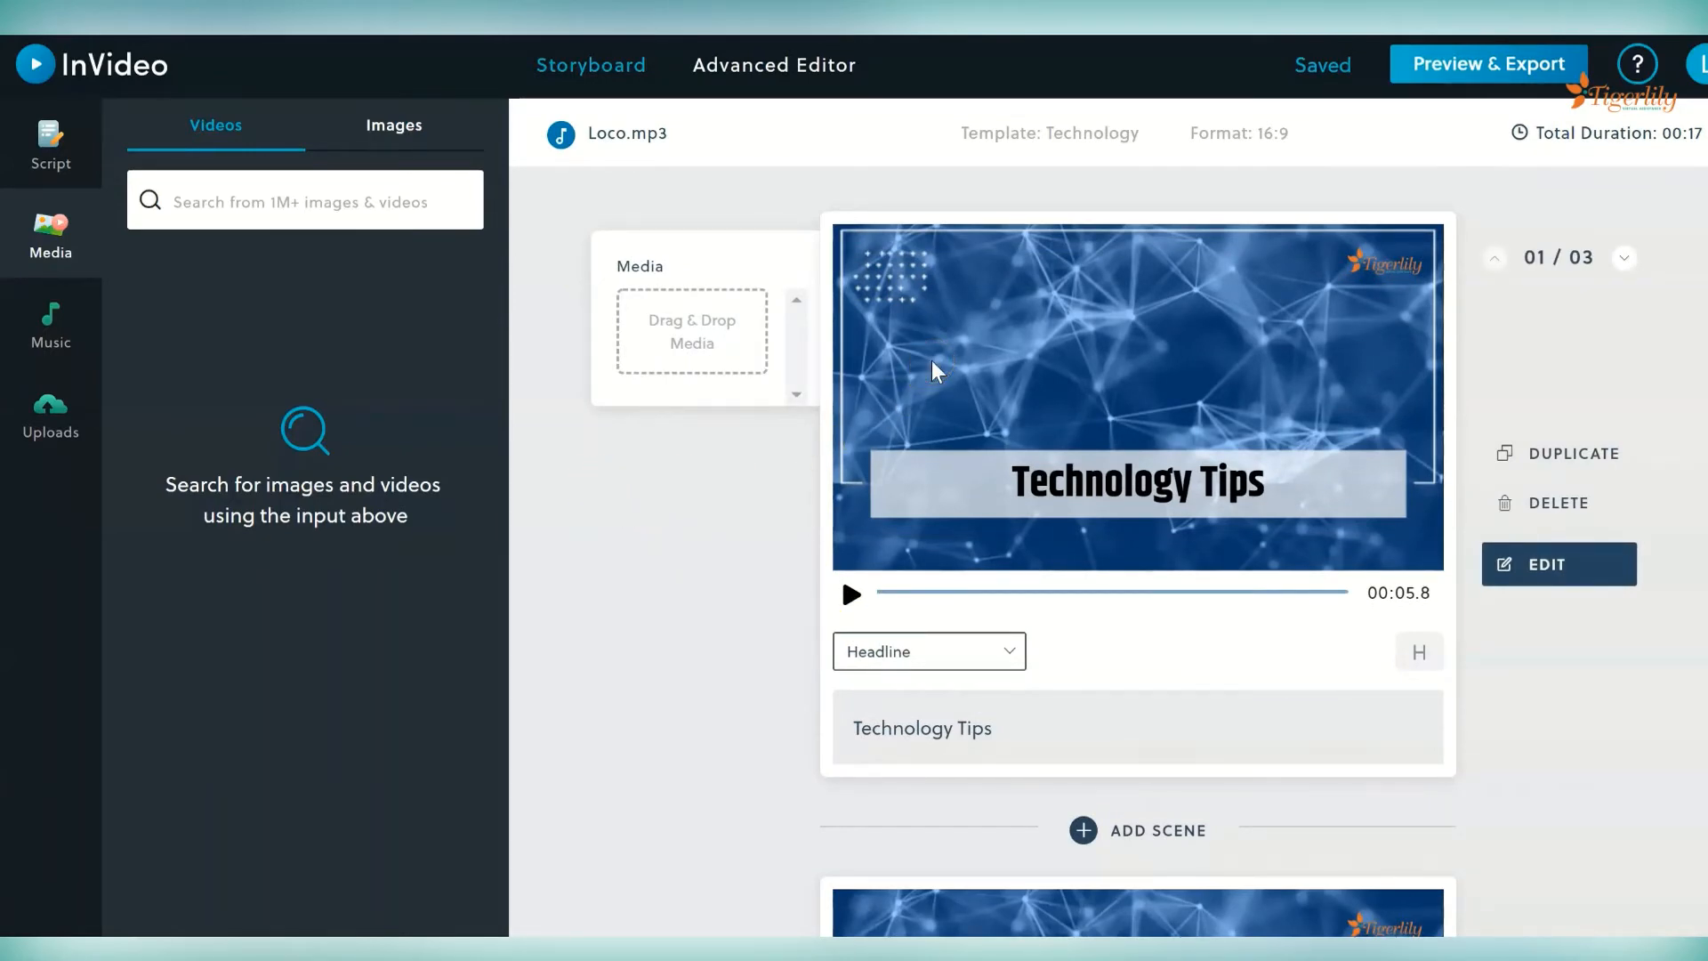
scroll(934, 364, "down", 13)
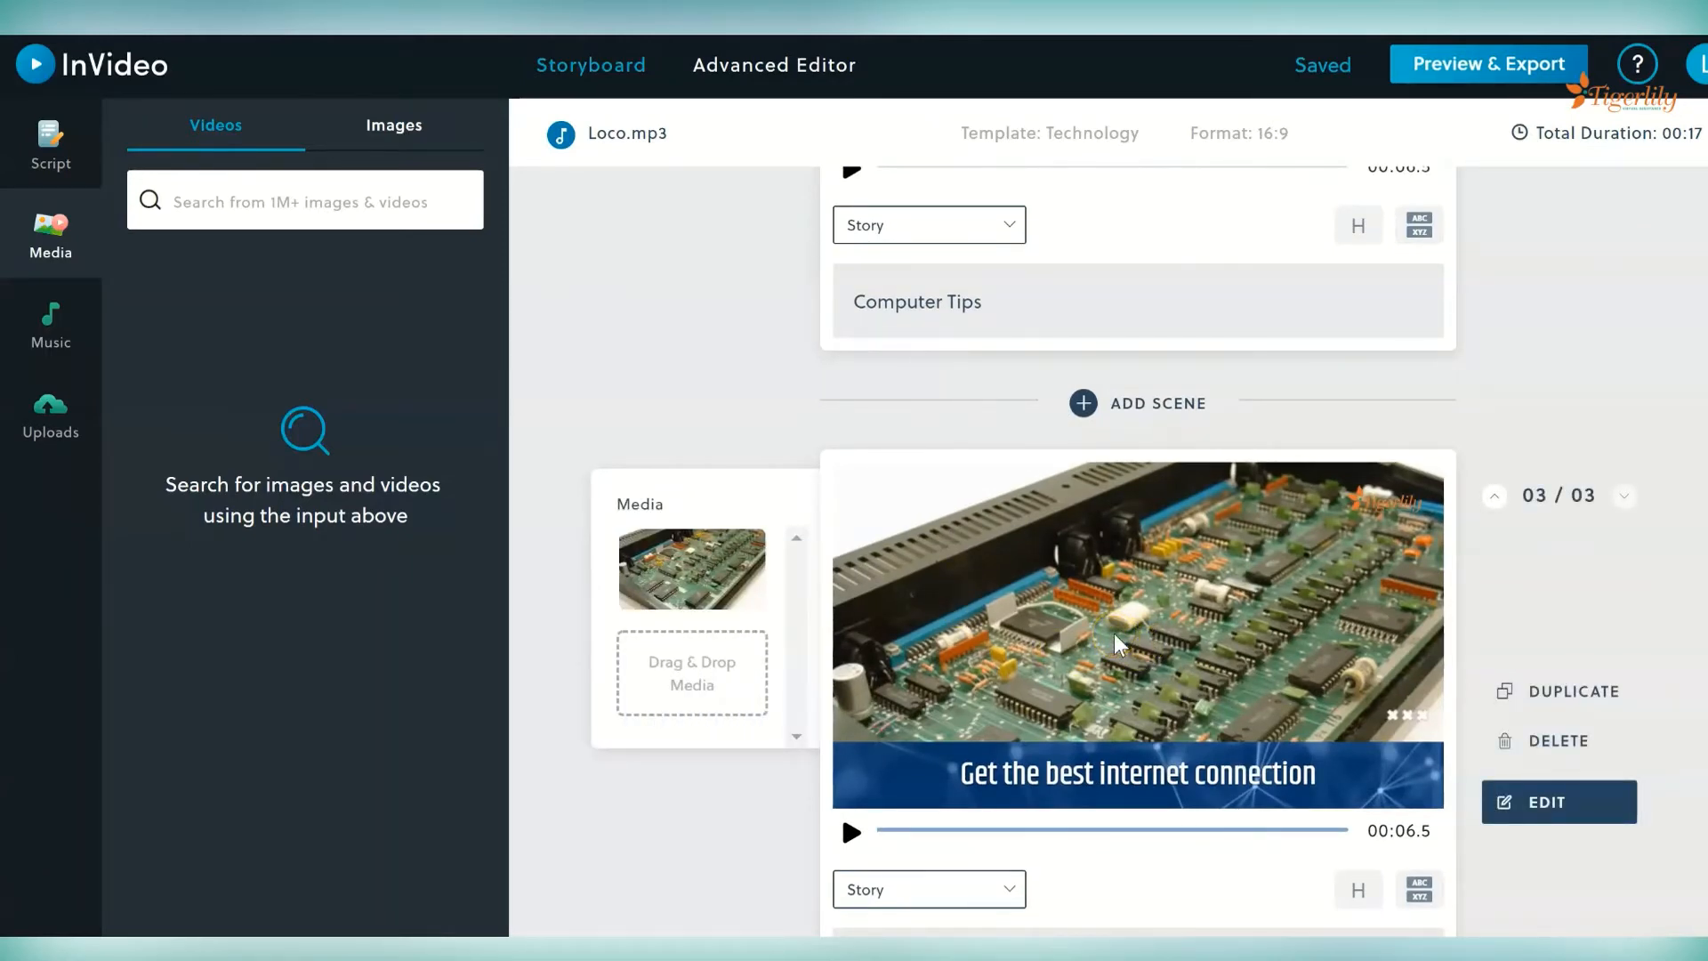
Preview the first scene, the Technology Tips headline, and open it in the scene editor.
scroll(1118, 641, "up", 10)
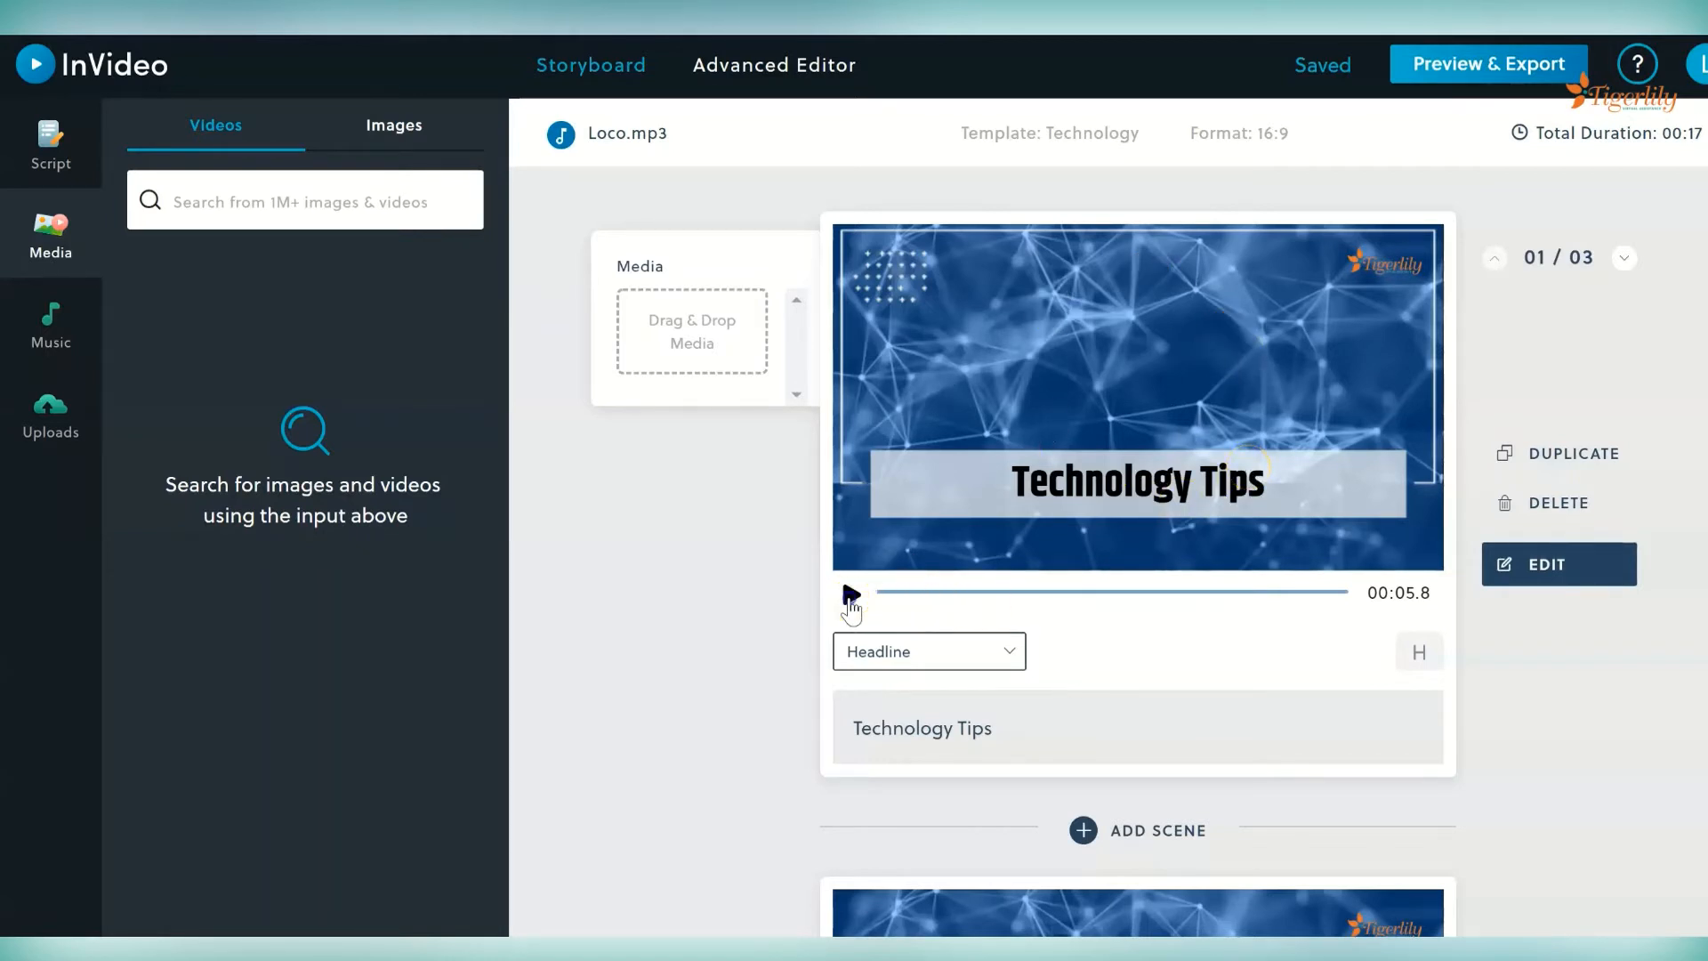
left_click(851, 594)
left_click(1564, 578)
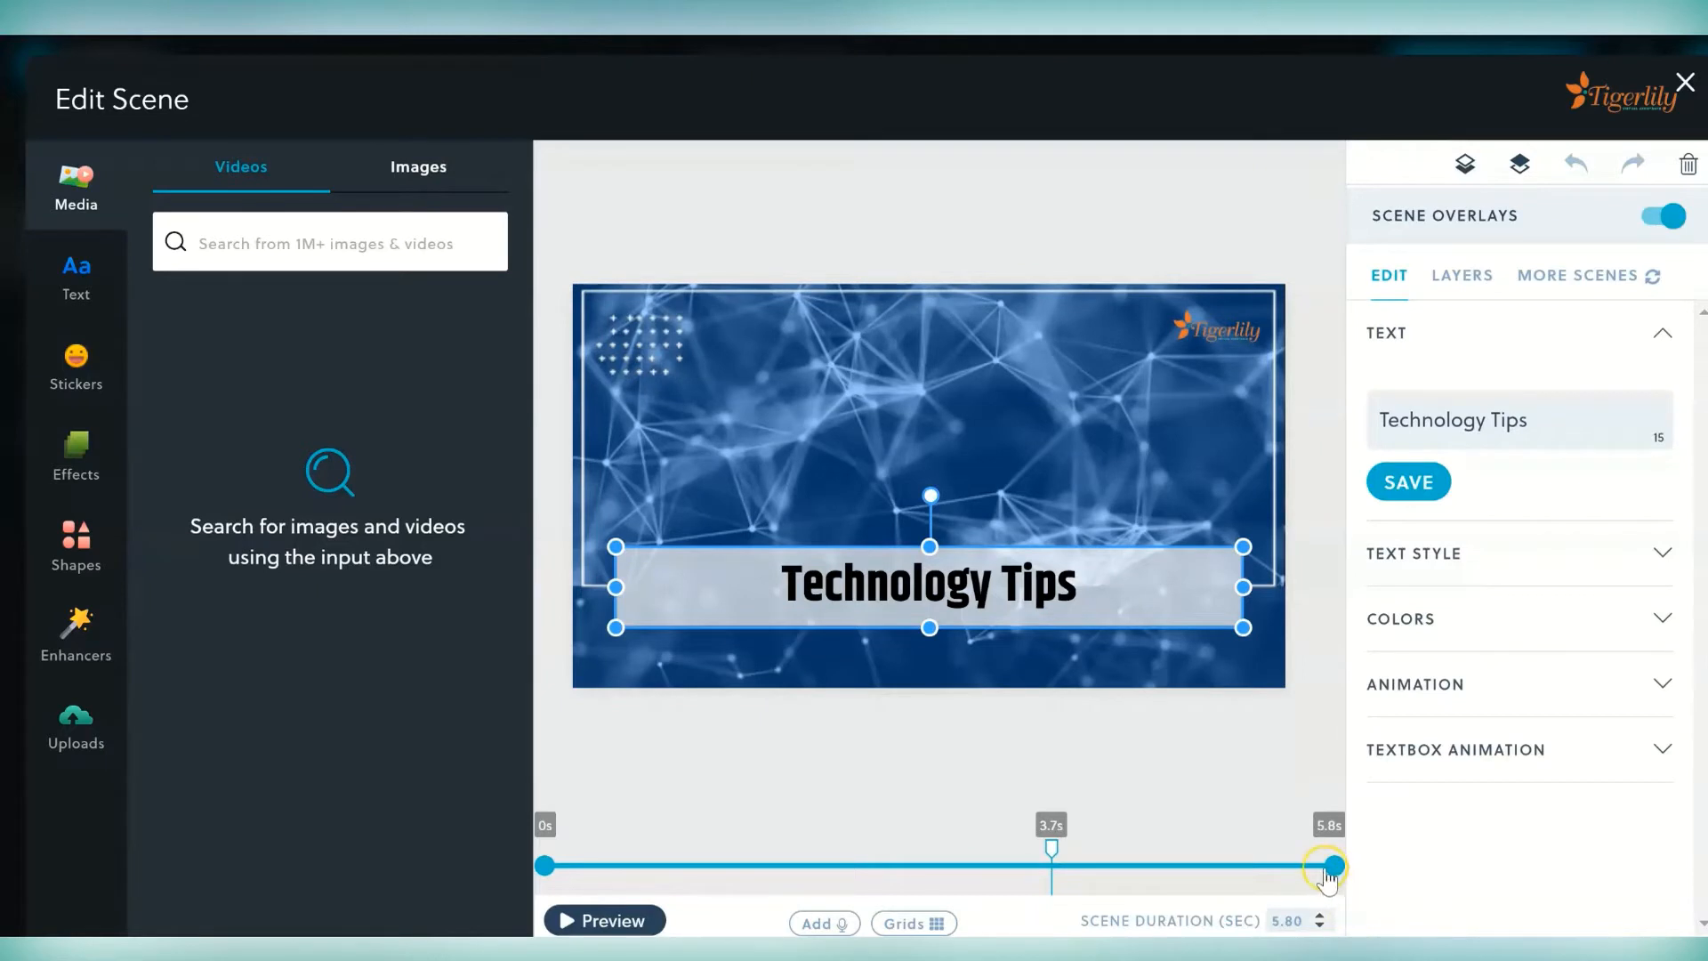
Shorten the Technology Tips text's display time so that it ends at 3 seconds, and preview the scene.
left_click_drag(1327, 876, 953, 922)
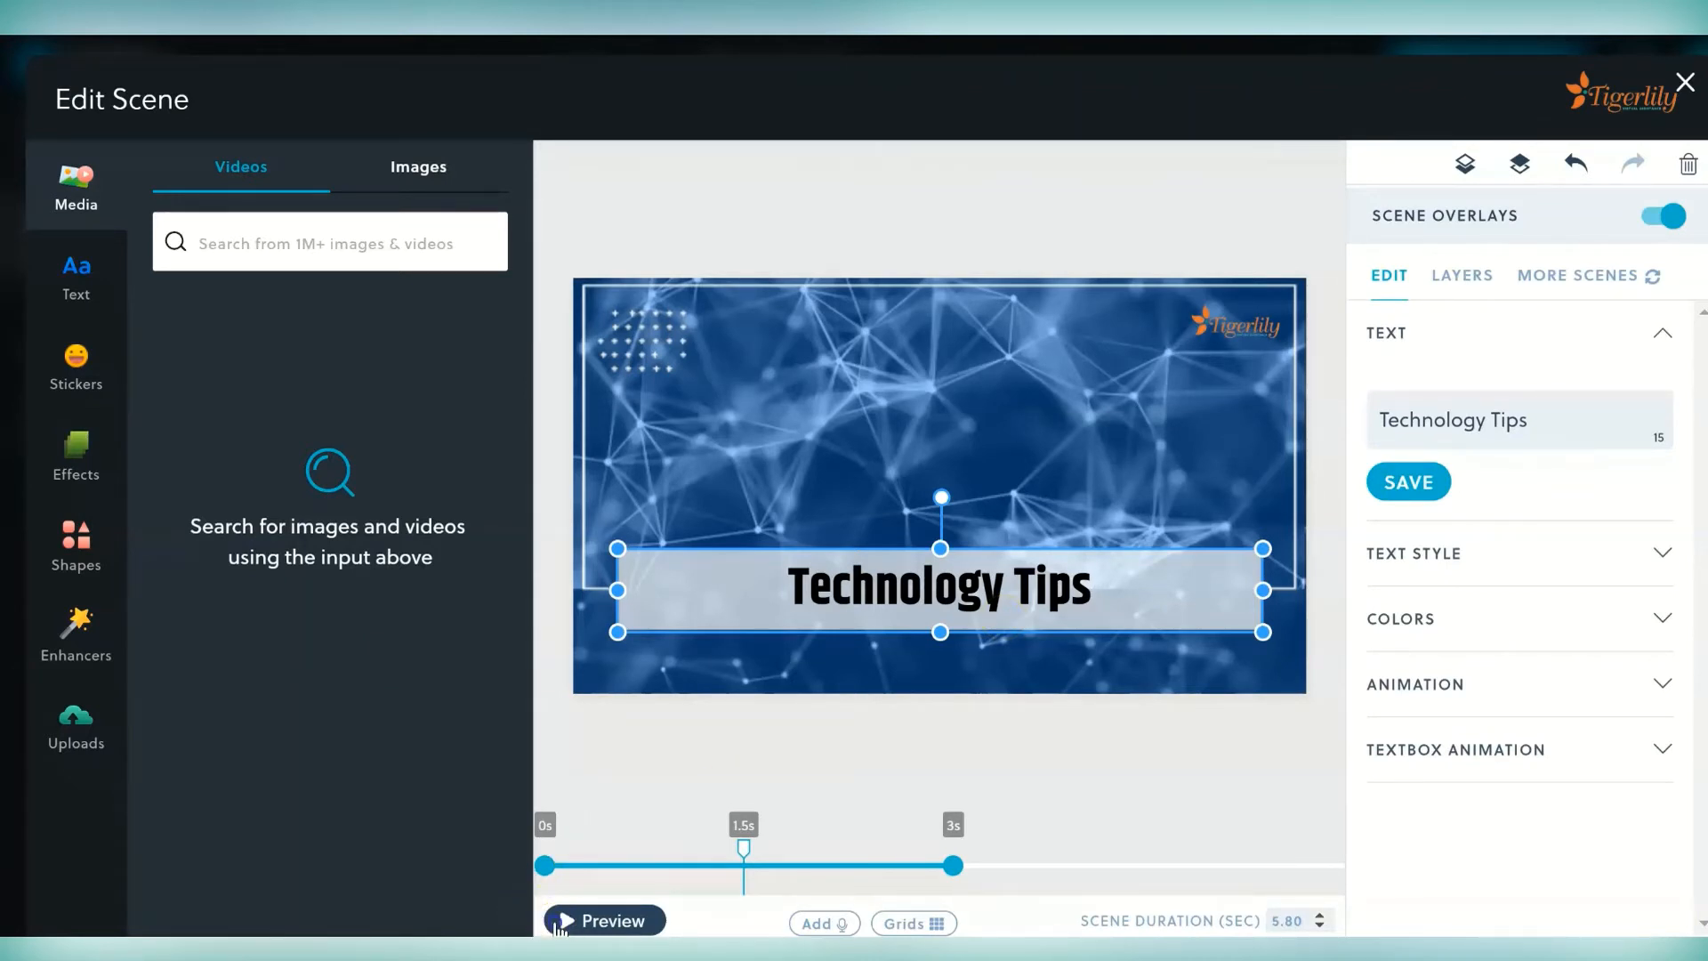
left_click(605, 920)
Set the scene duration to 3.40 seconds and preview the scene.
left_click(1318, 928)
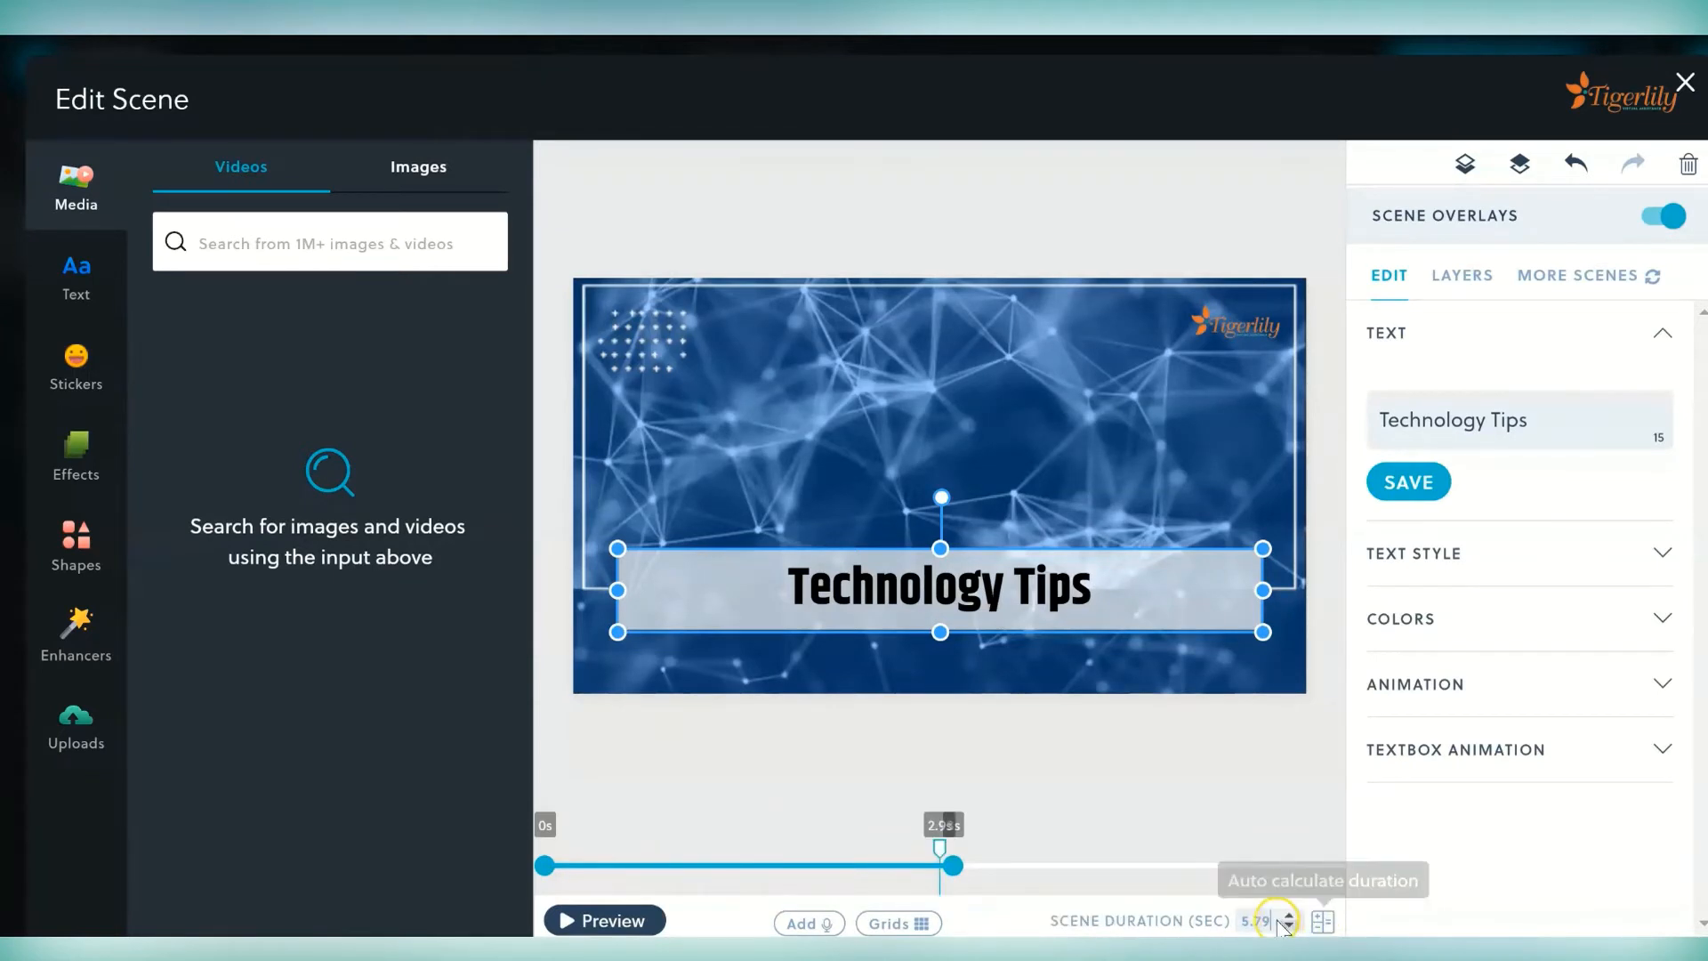
left_click_drag(1272, 921, 1220, 927)
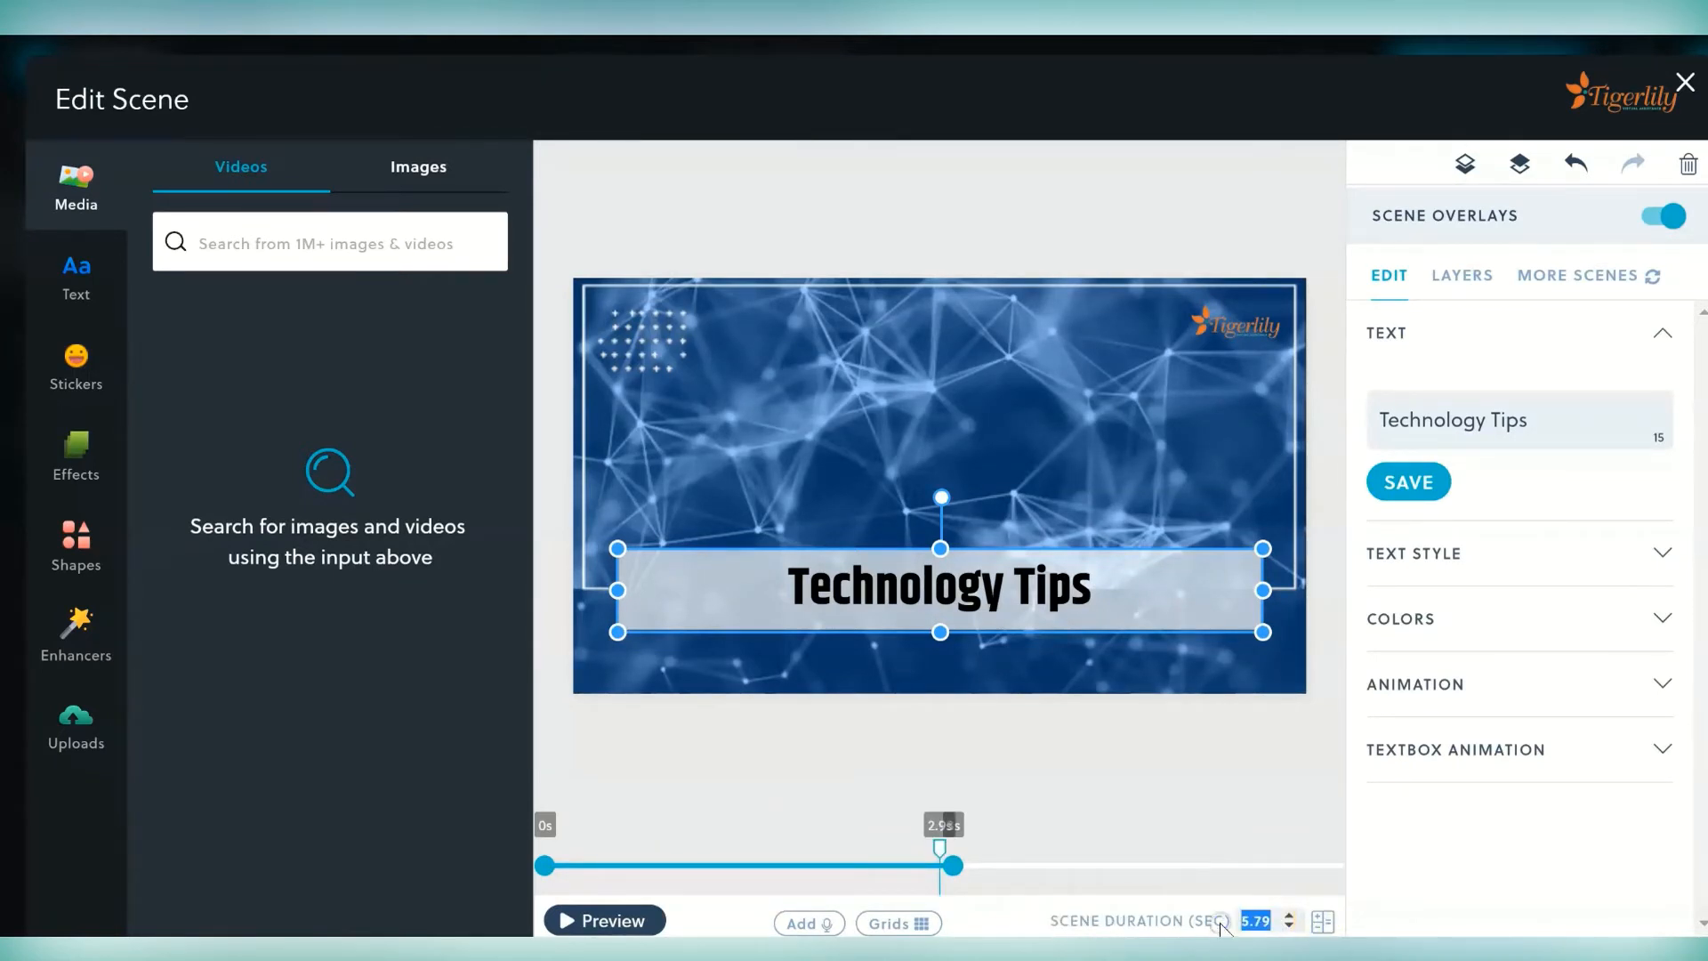
type("3.40")
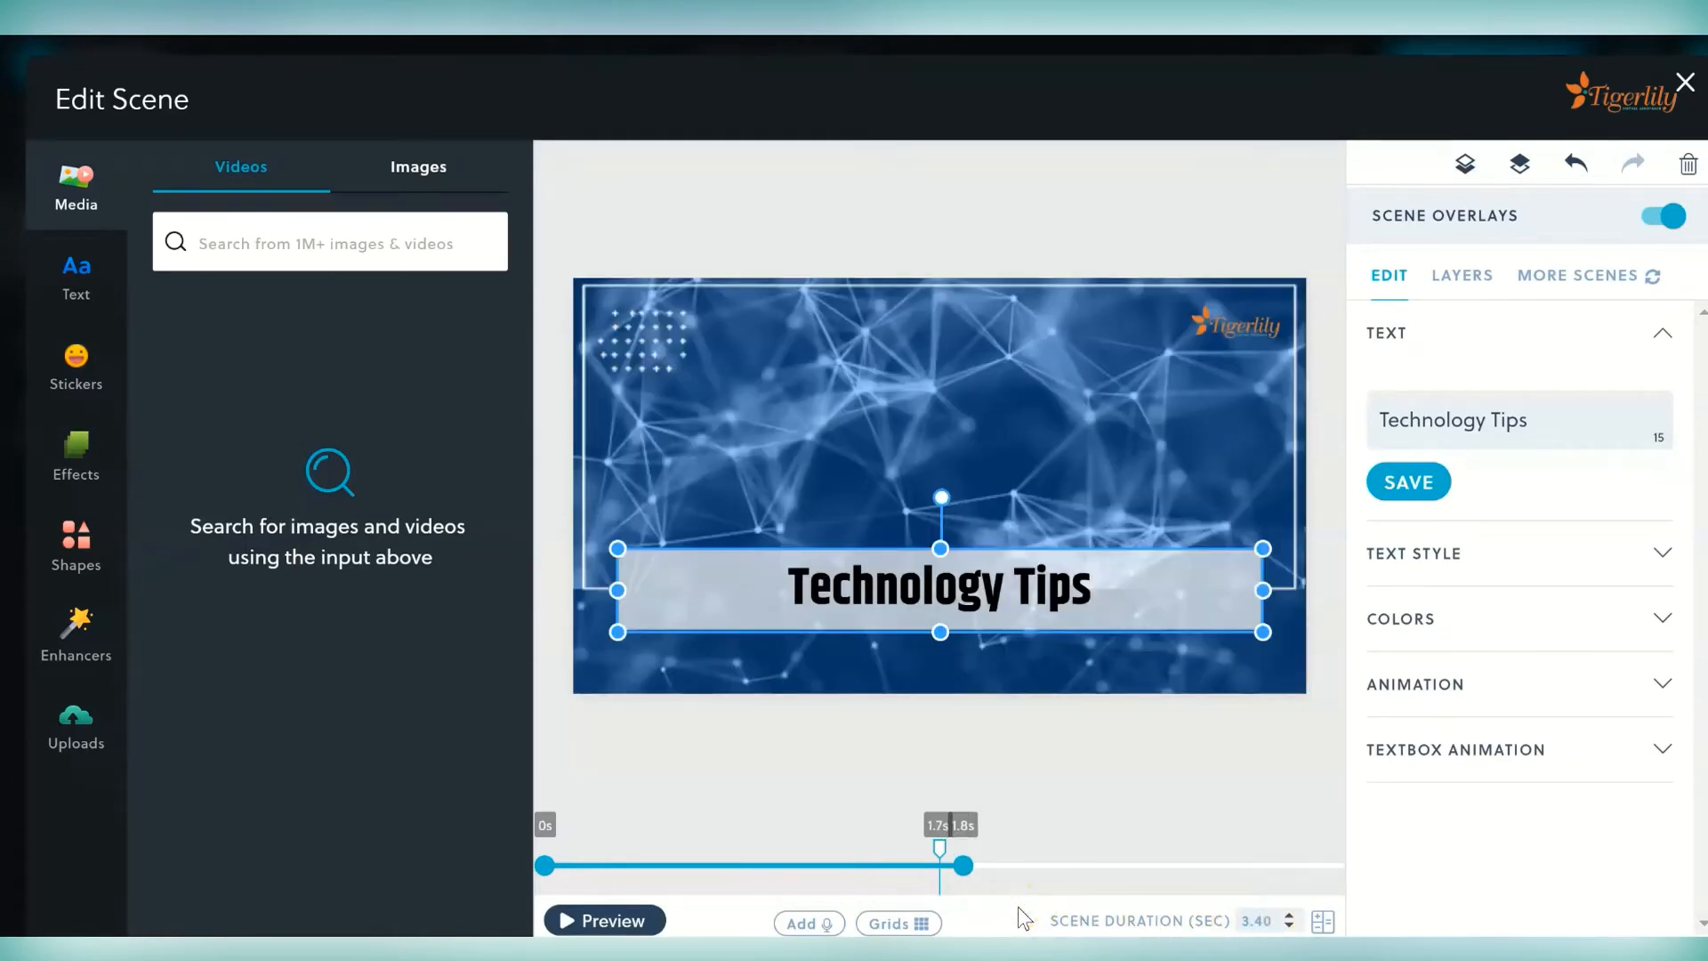
left_click(568, 922)
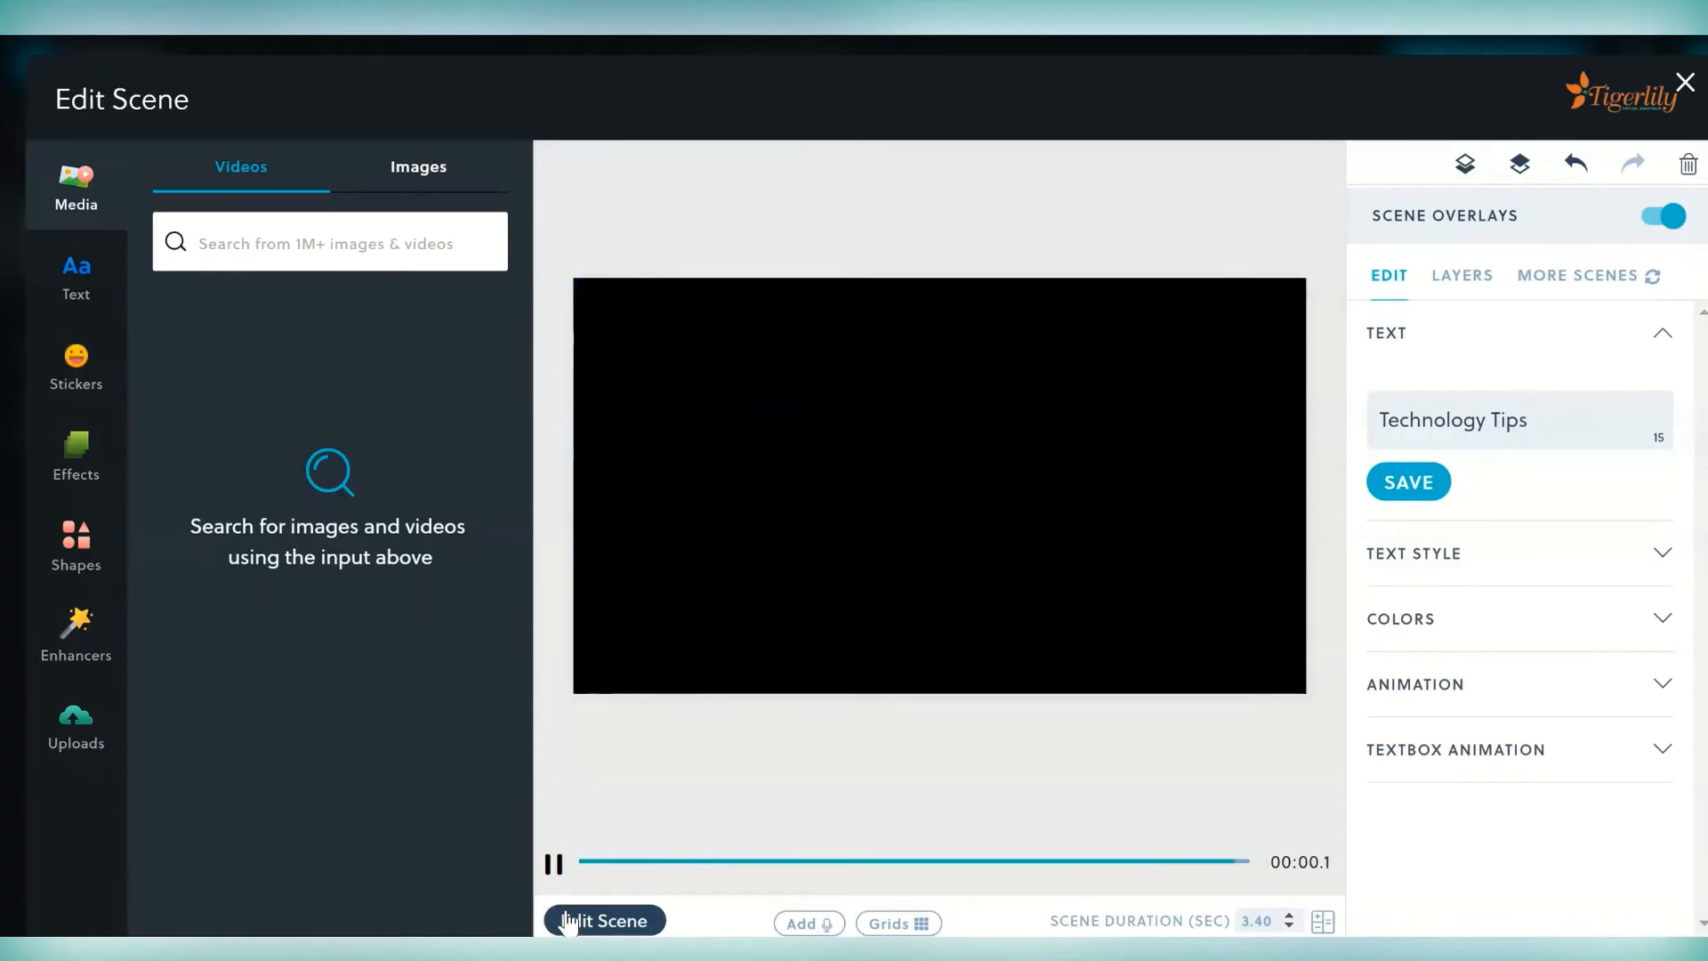
left_click(567, 922)
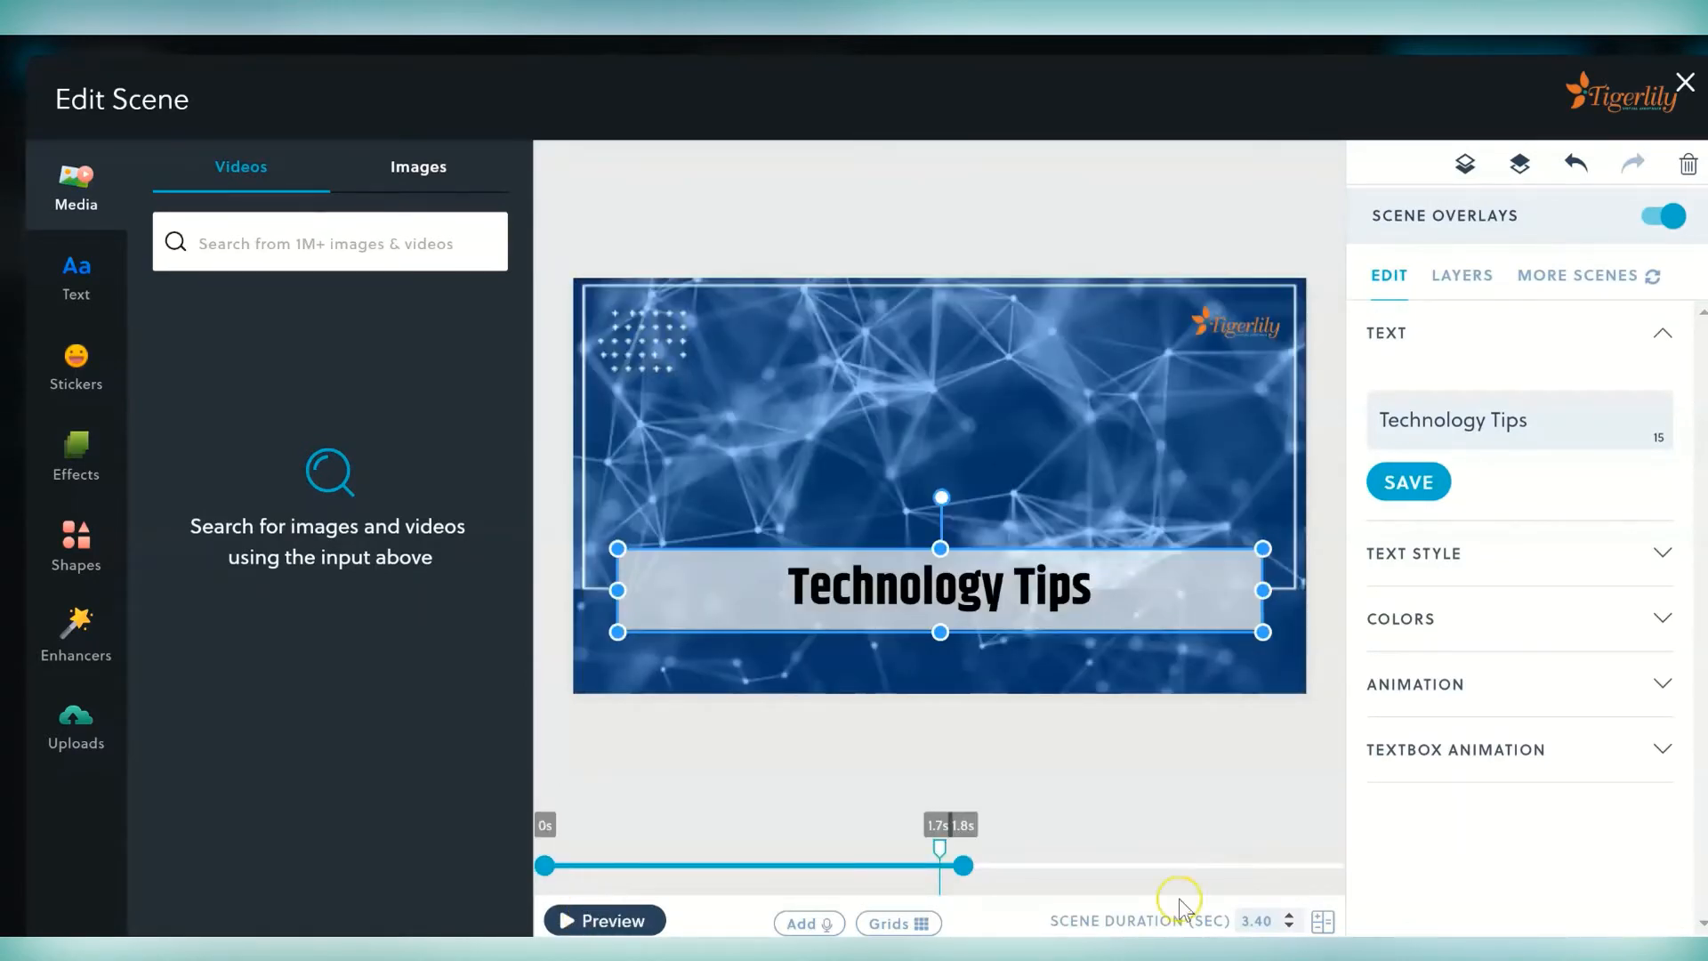
Increase the scene duration in small increments to 3.46 seconds and play the scene again.
left_click(1287, 919)
left_click(1288, 919)
left_click(1288, 918)
left_click(1290, 917)
left_click(1288, 917)
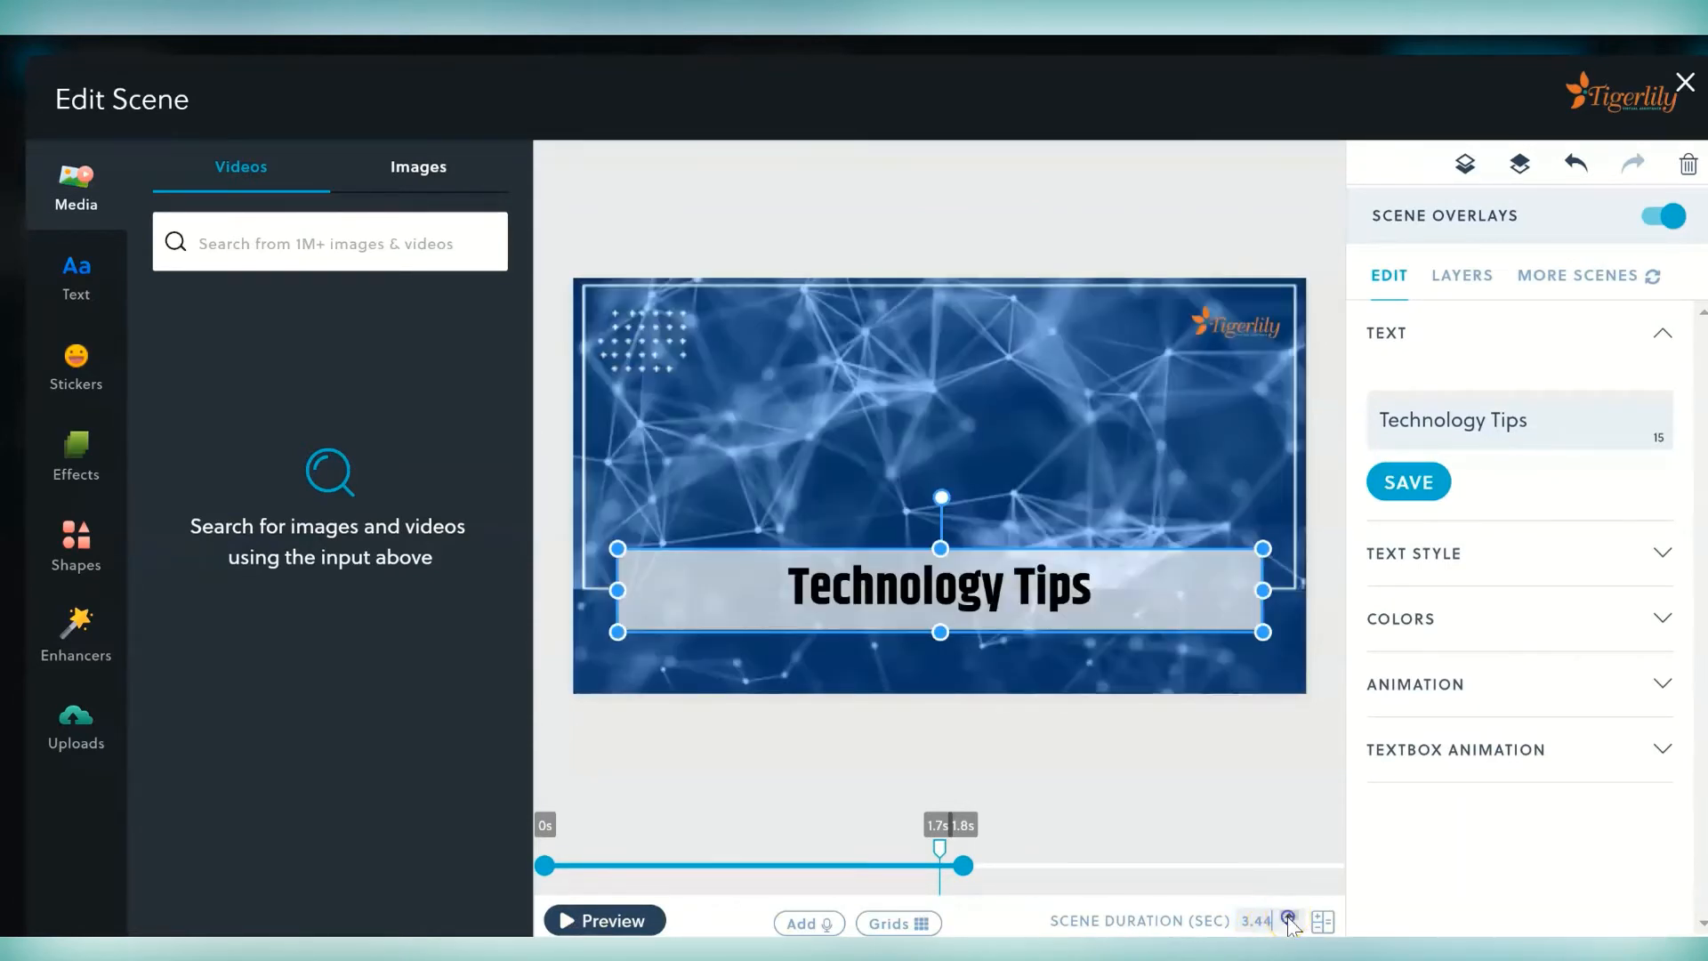
left_click(1288, 916)
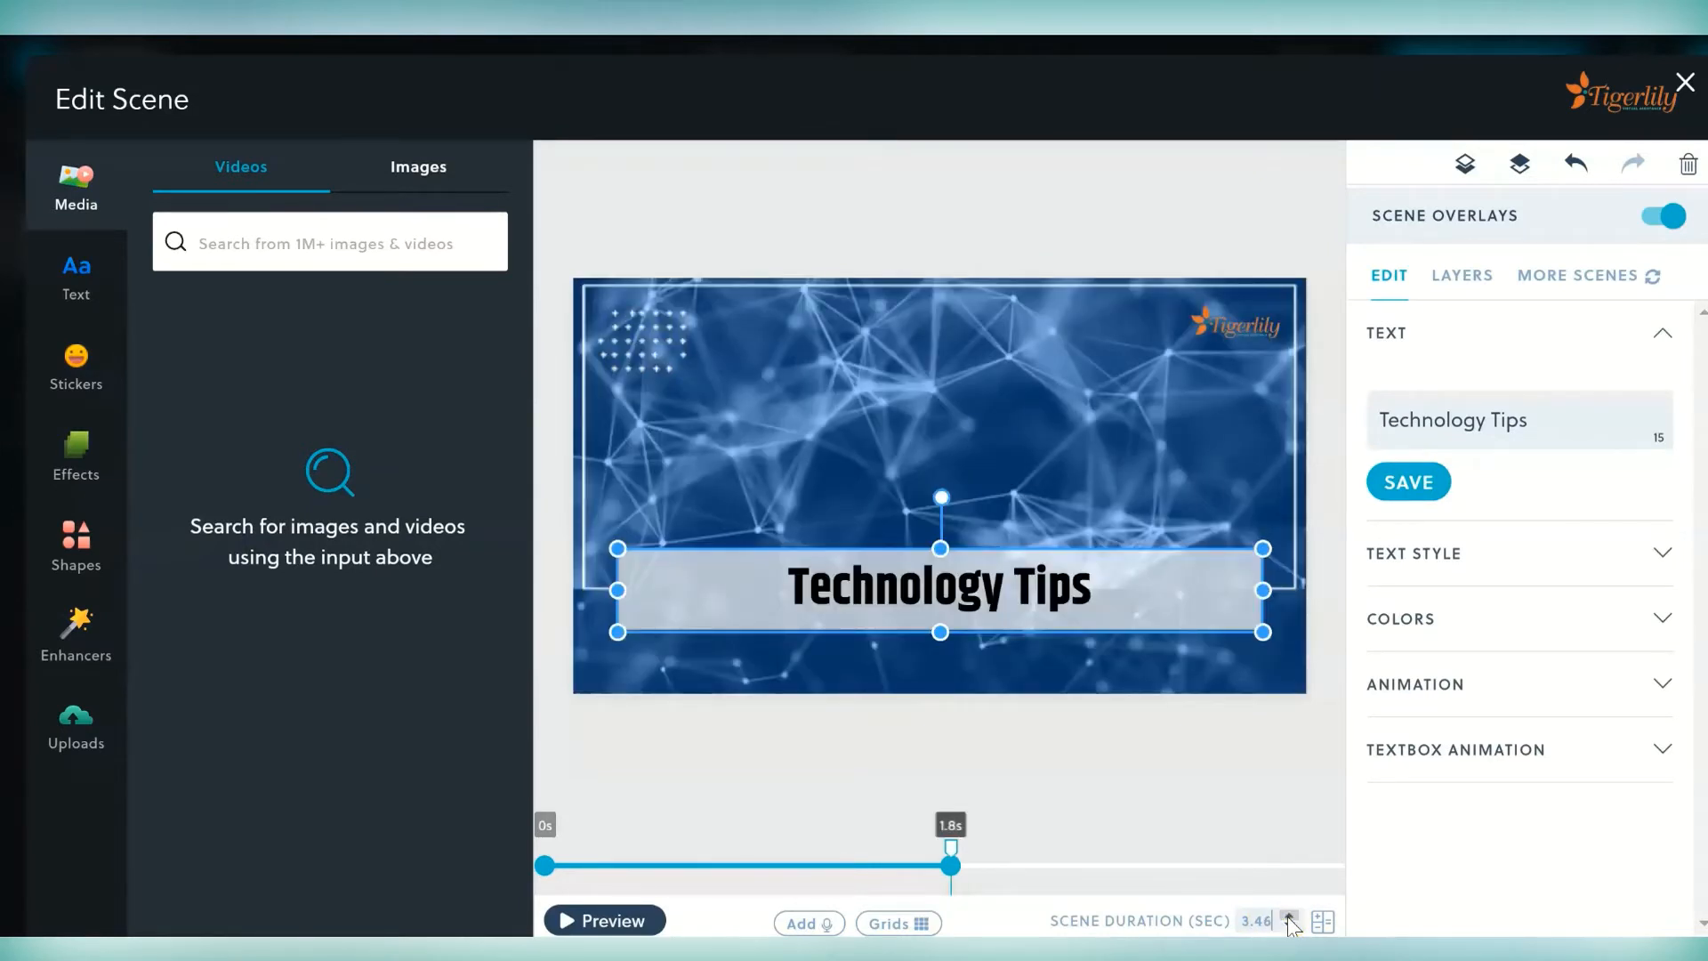
left_click(563, 923)
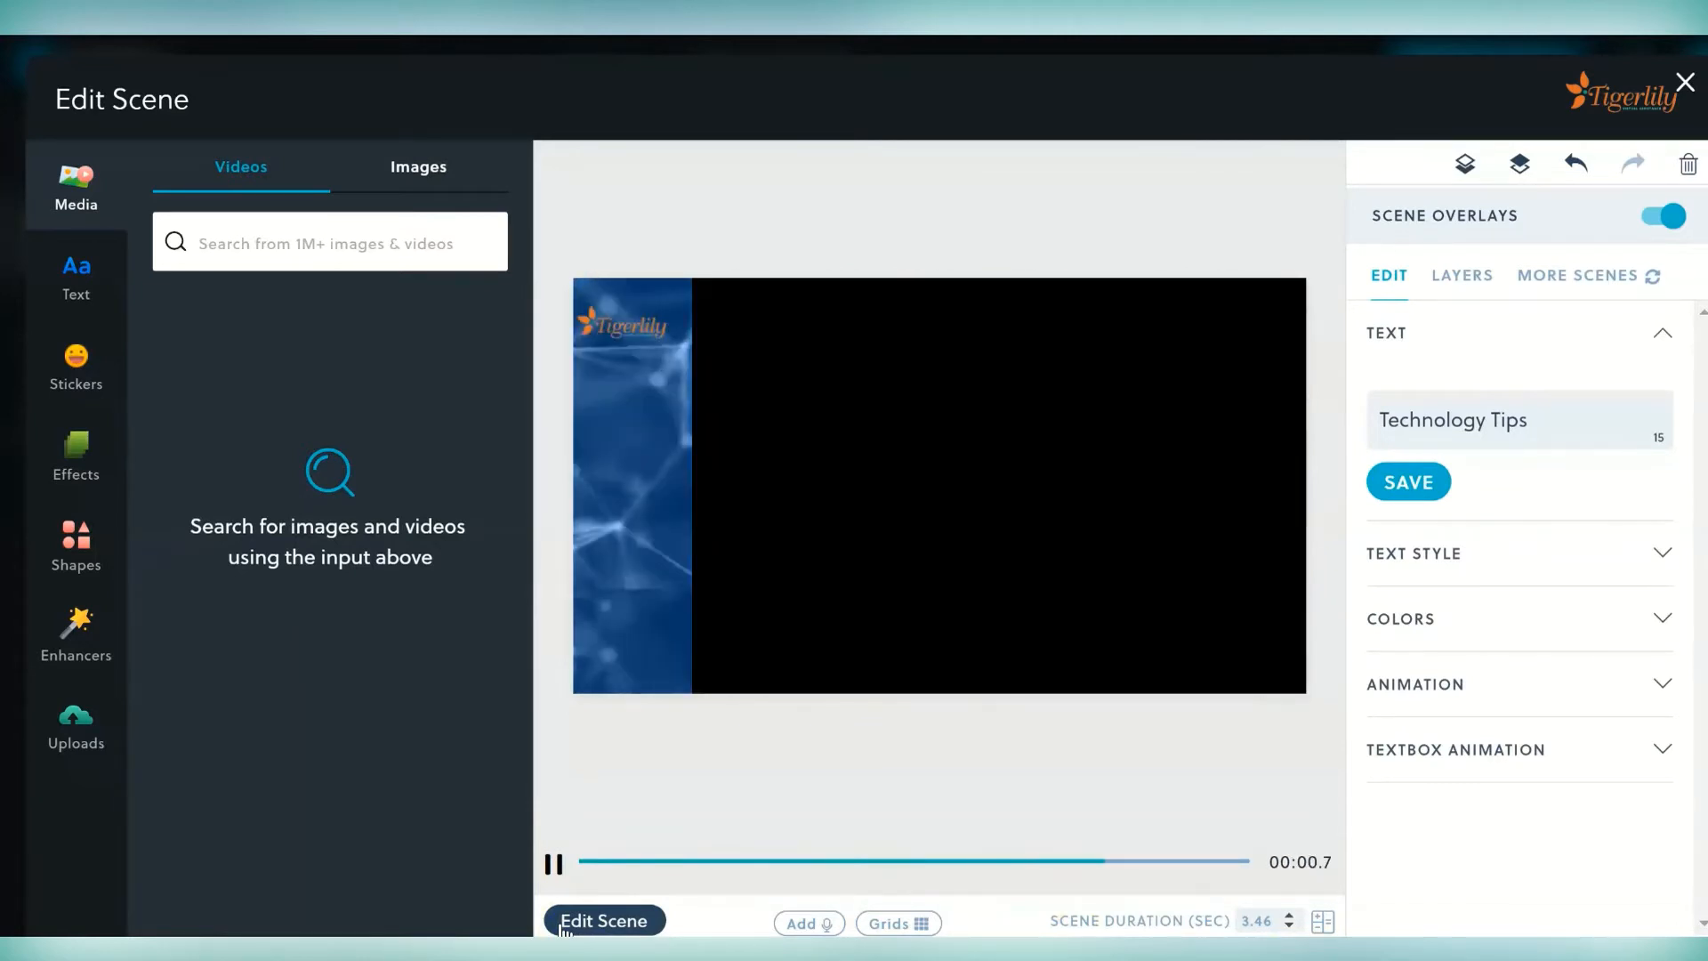
left_click(562, 925)
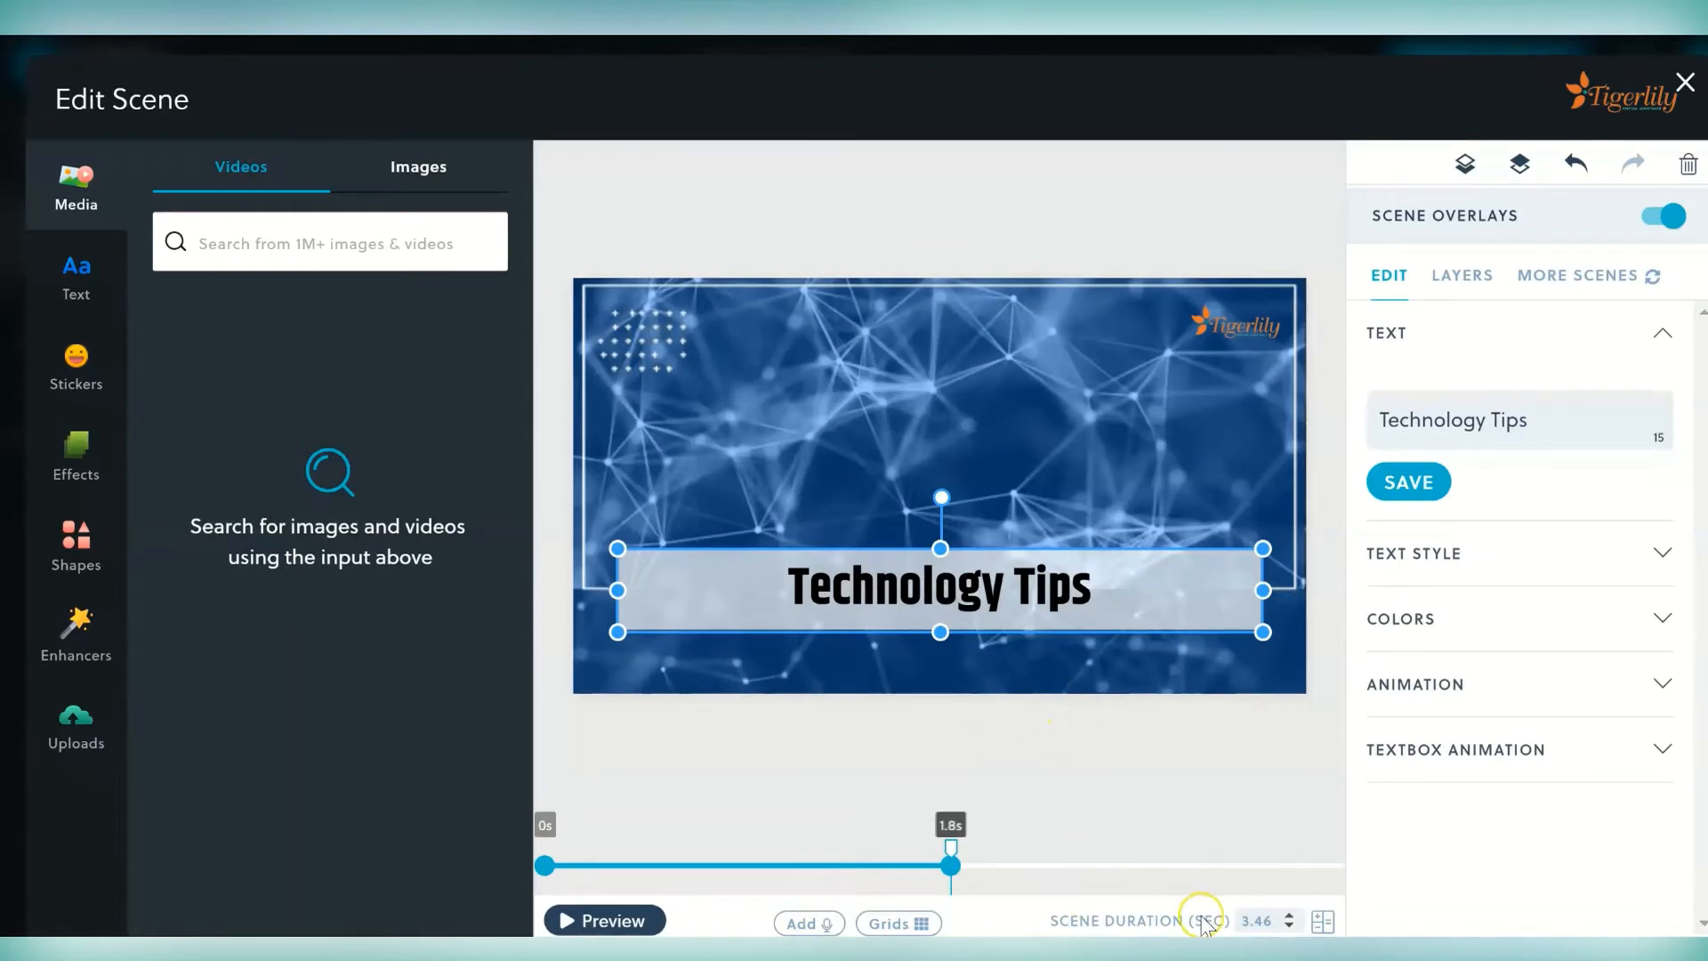
Set the first scene's duration to 4 seconds and preview the result.
double_click(1274, 922)
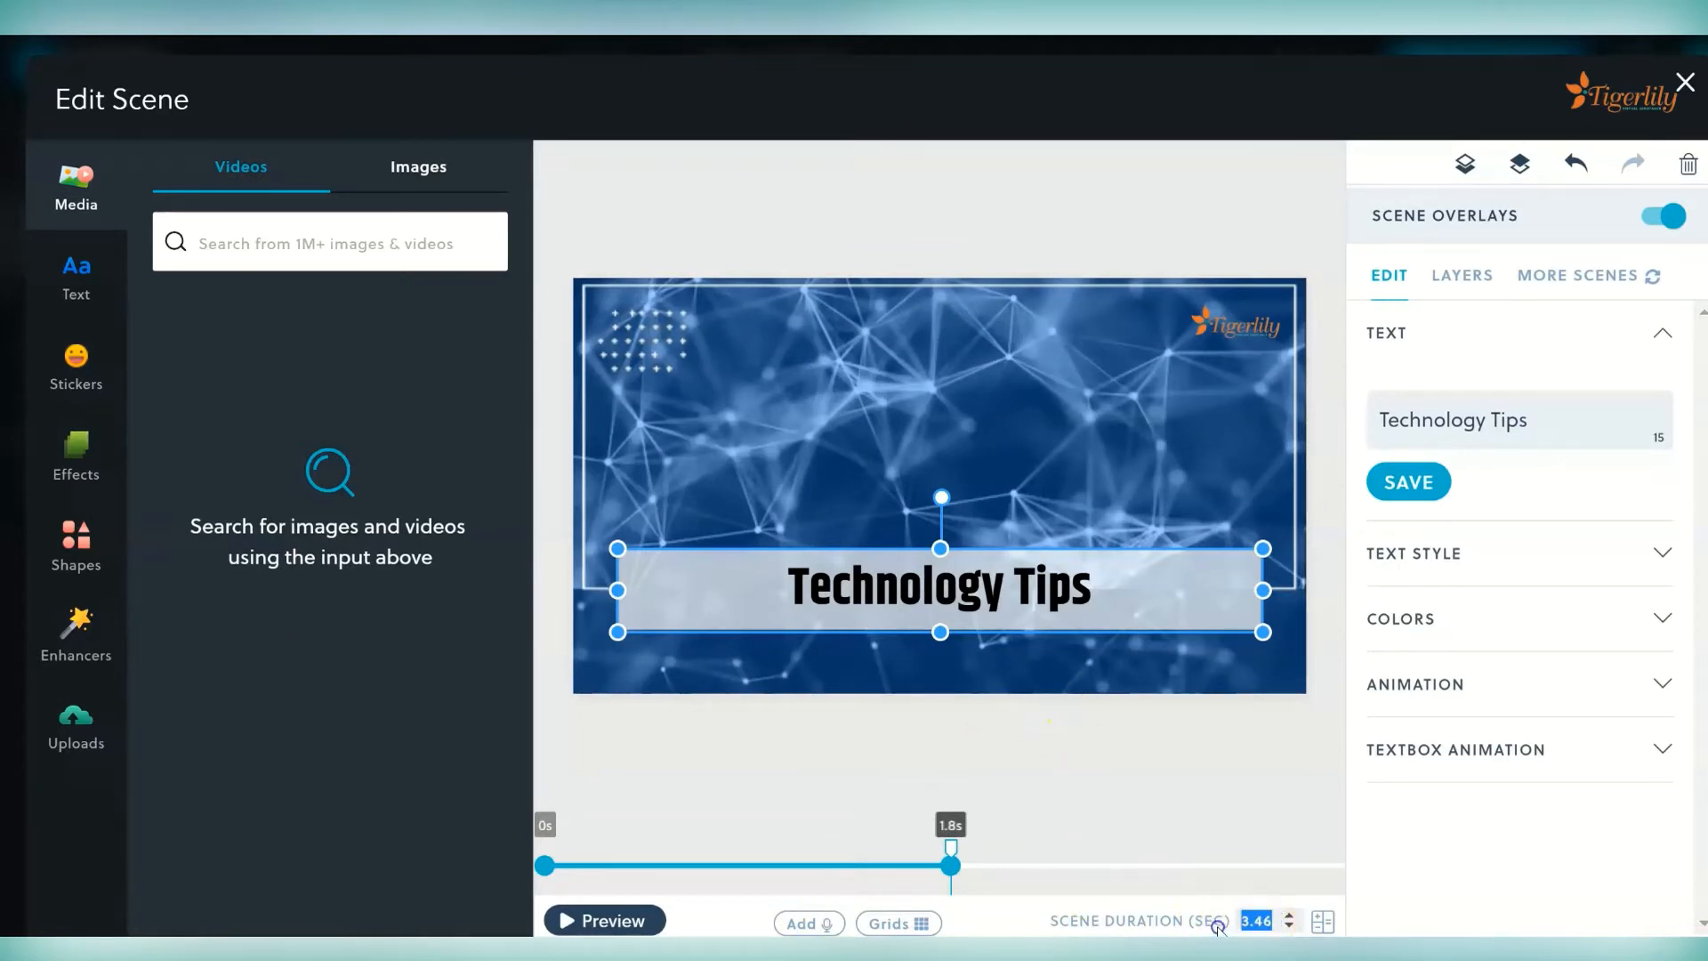
type("4")
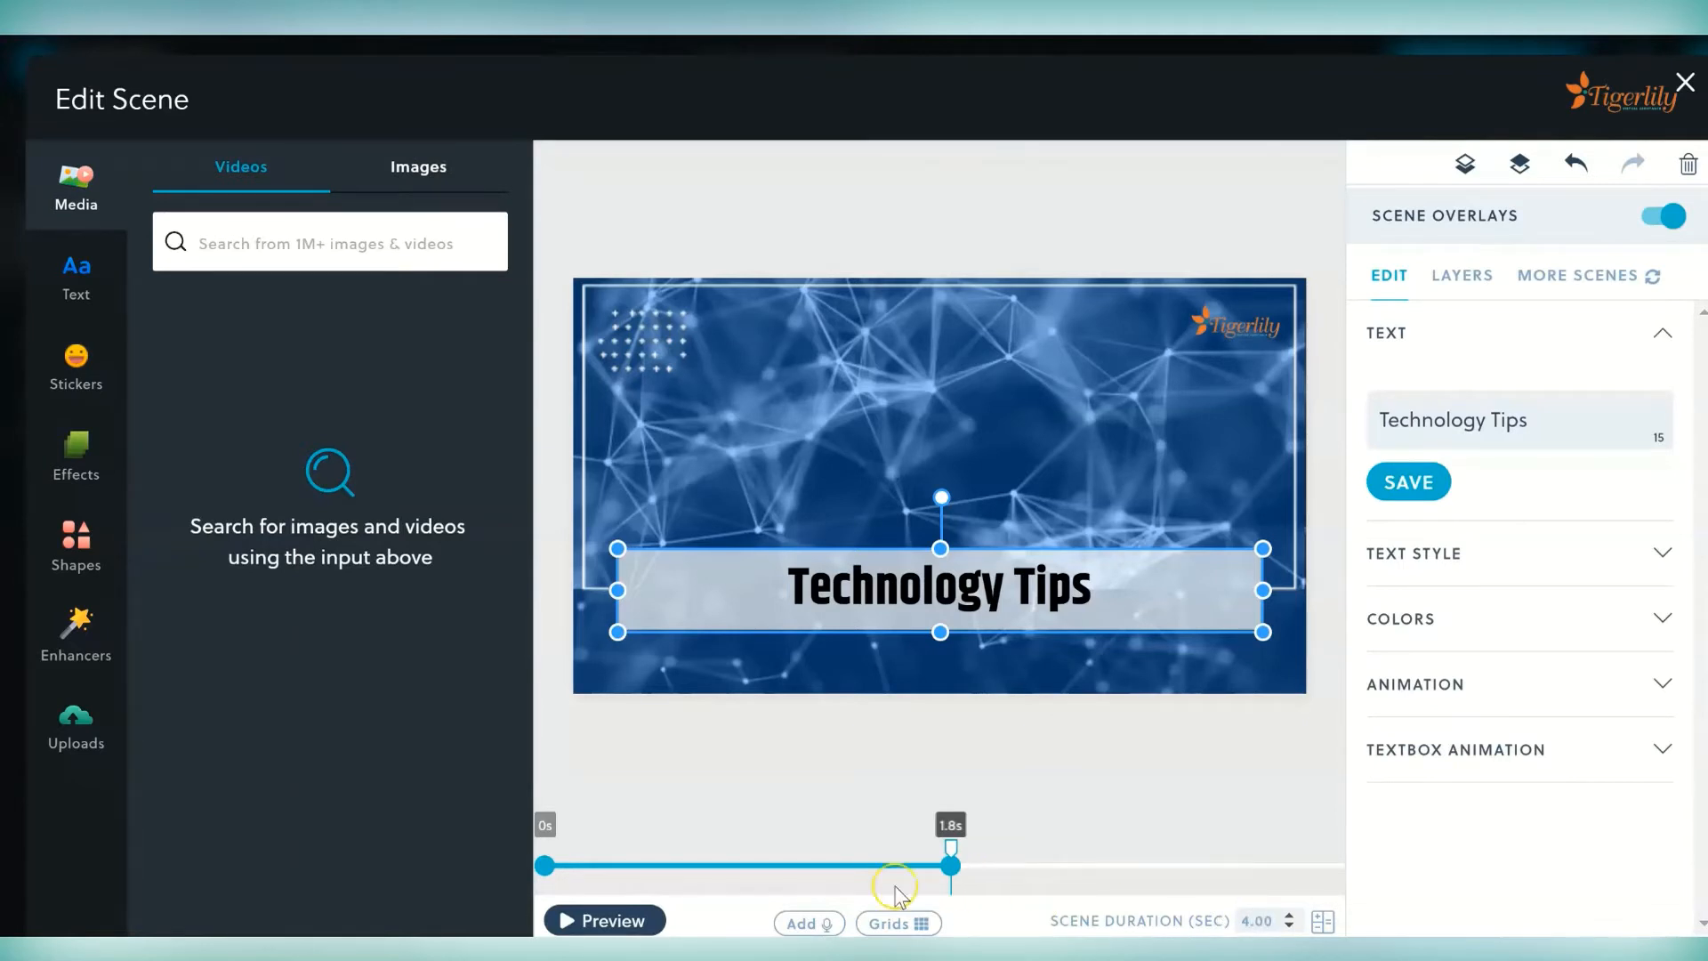
left_click(739, 909)
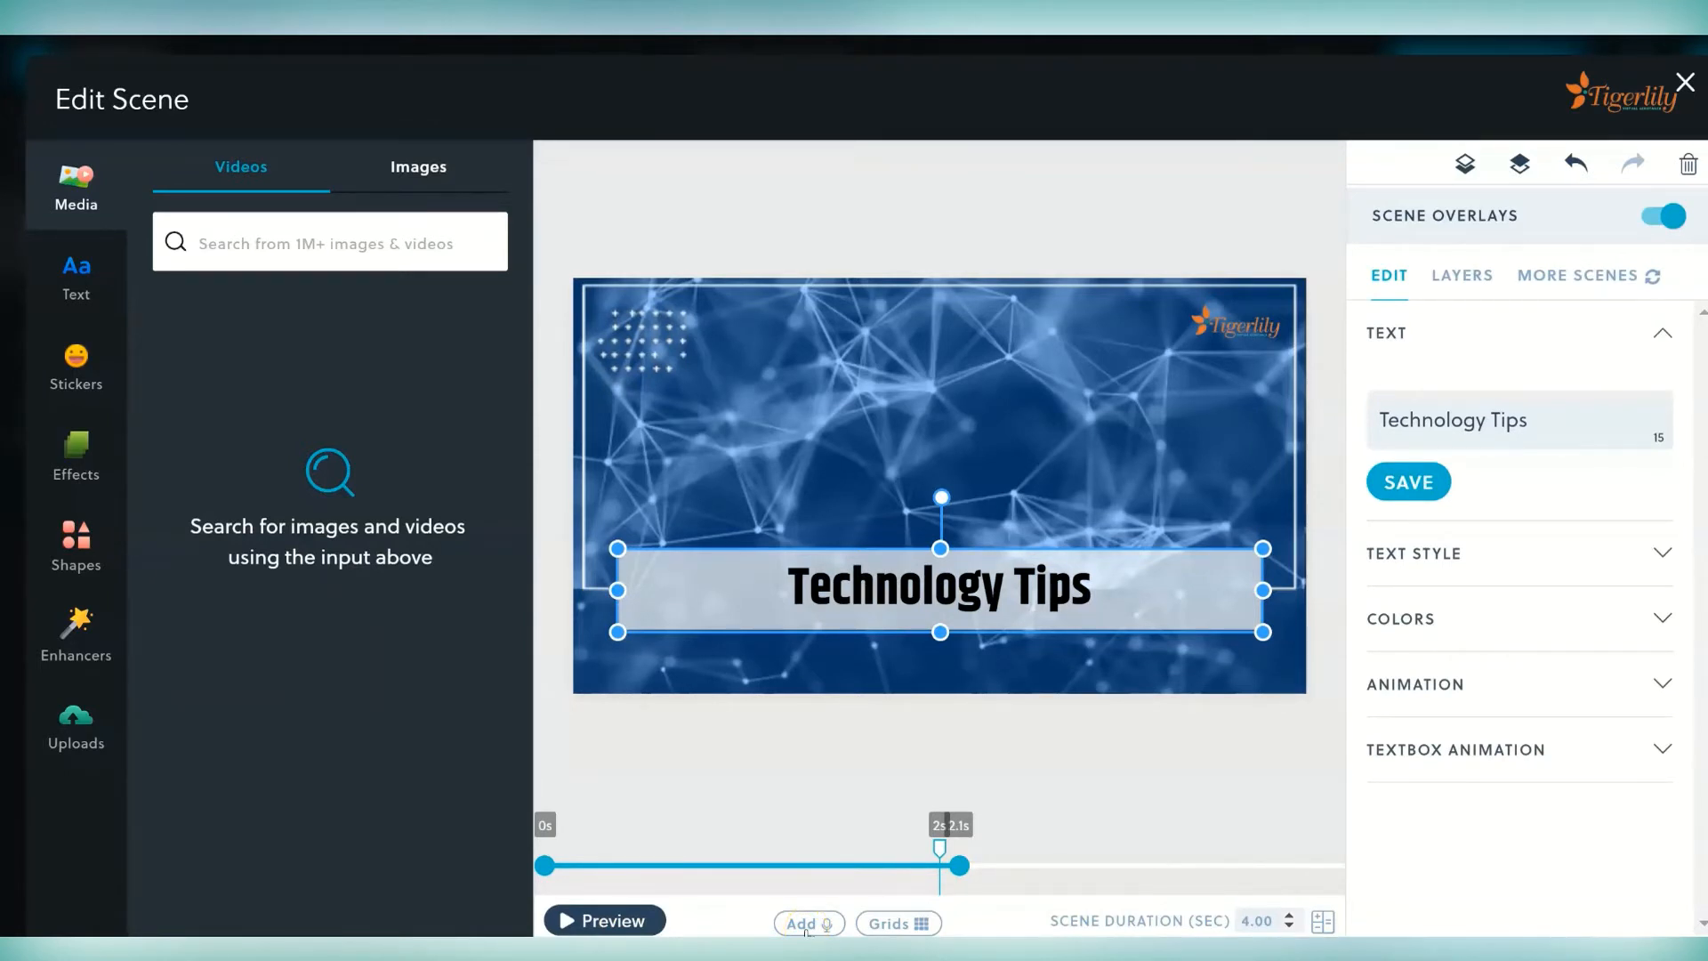
left_click(887, 925)
left_click(564, 923)
Examine the Technology Tips text's style, text colour, box opacity, animation and textbox animation settings.
left_click(1659, 567)
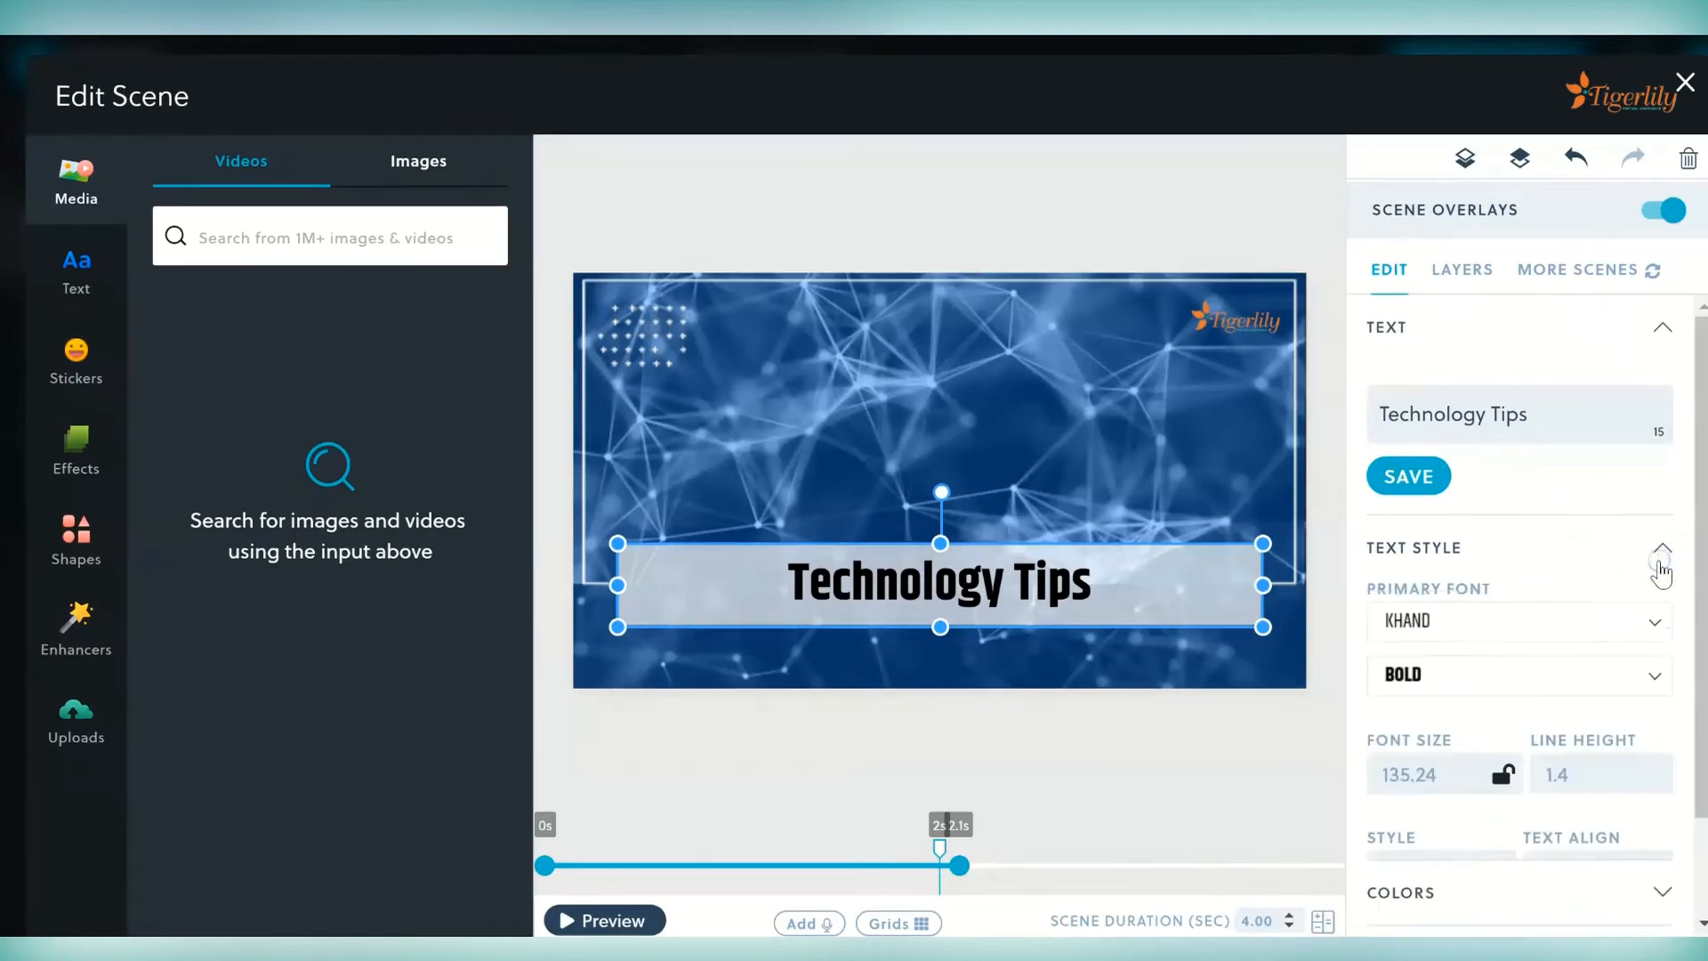
scroll(1659, 562, "down", 2)
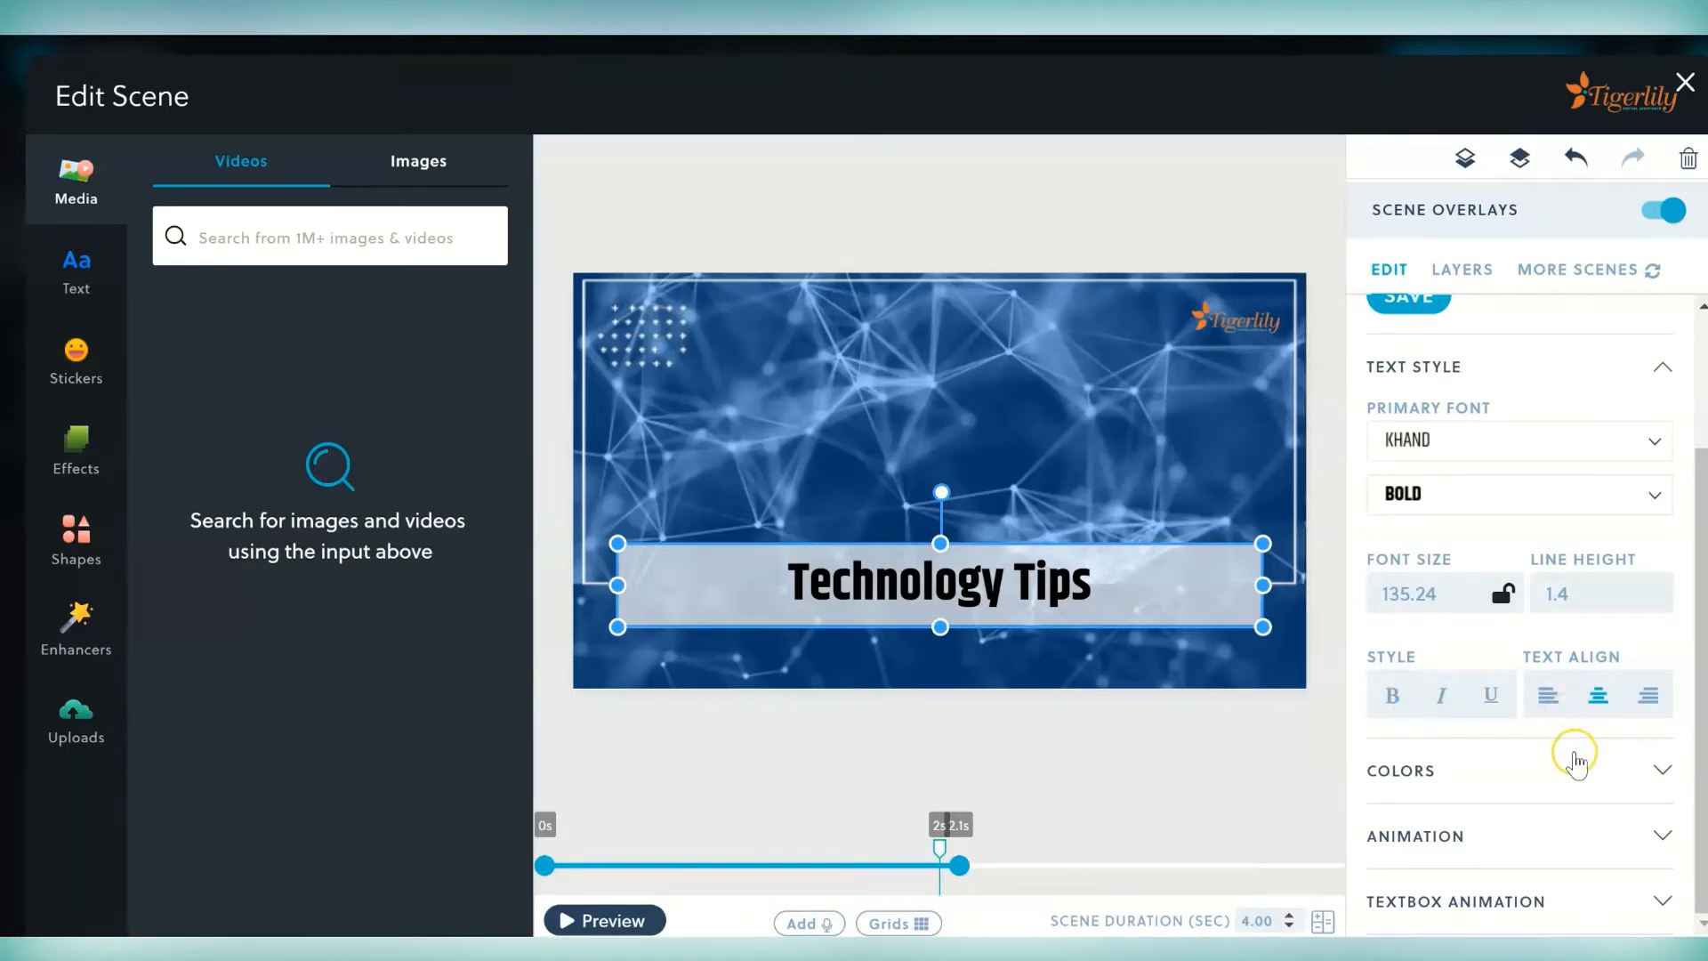
left_click(1657, 783)
scroll(1657, 783, "down", 3)
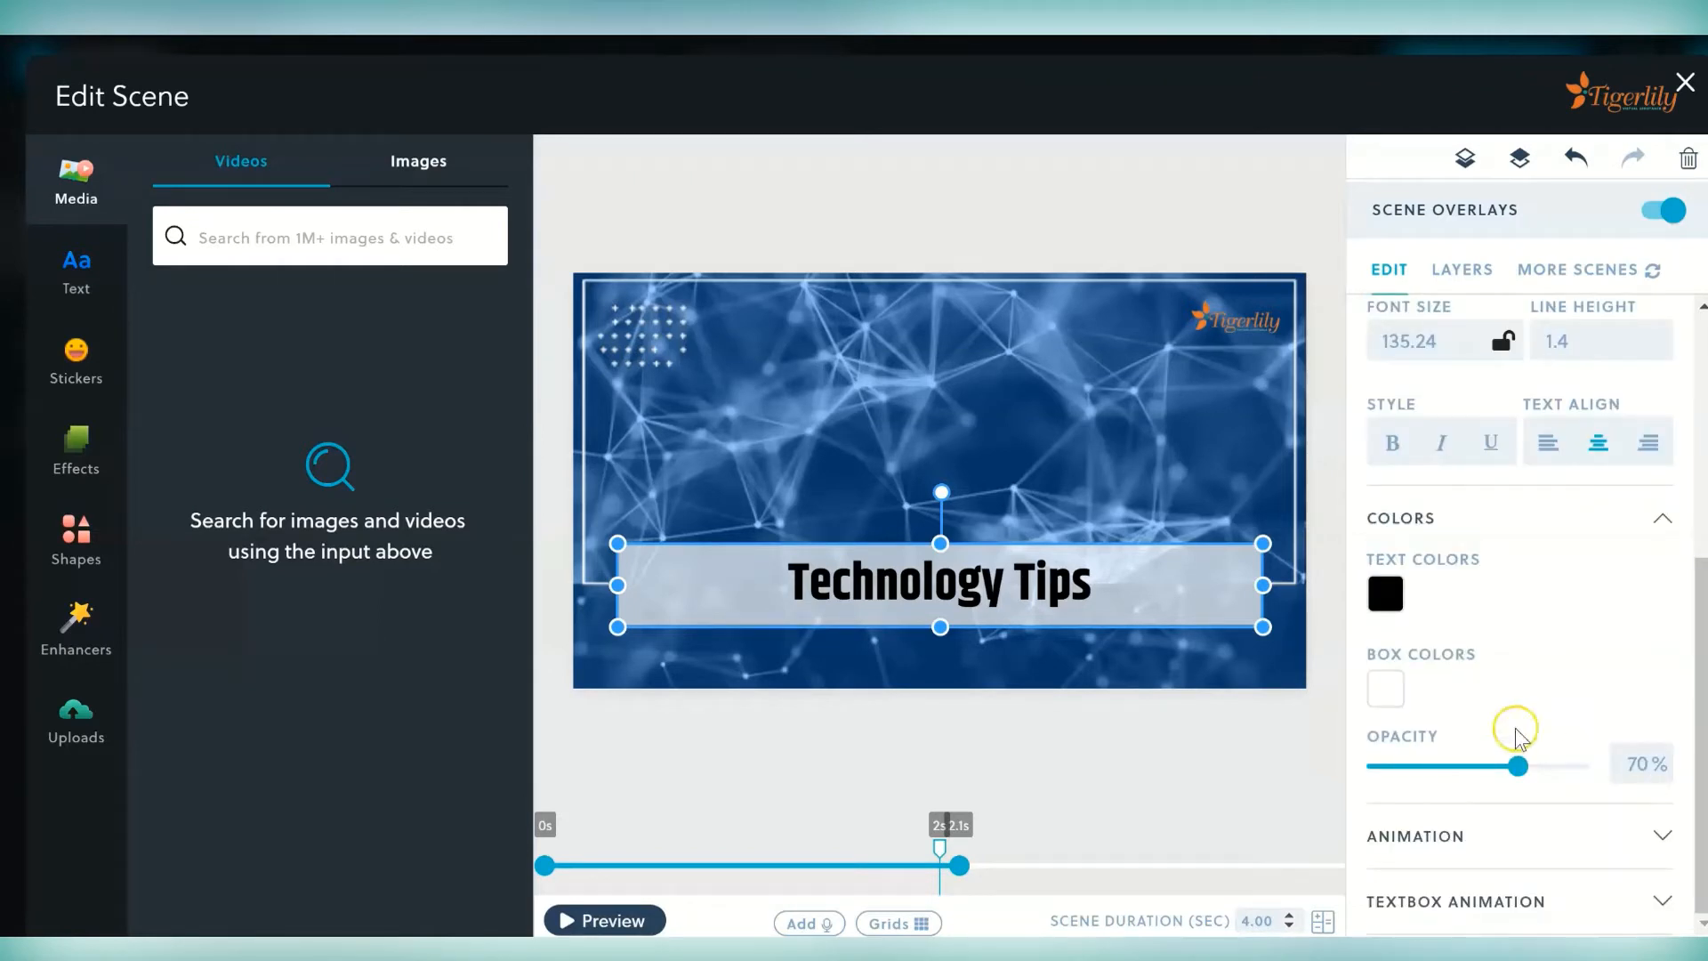
left_click(1385, 601)
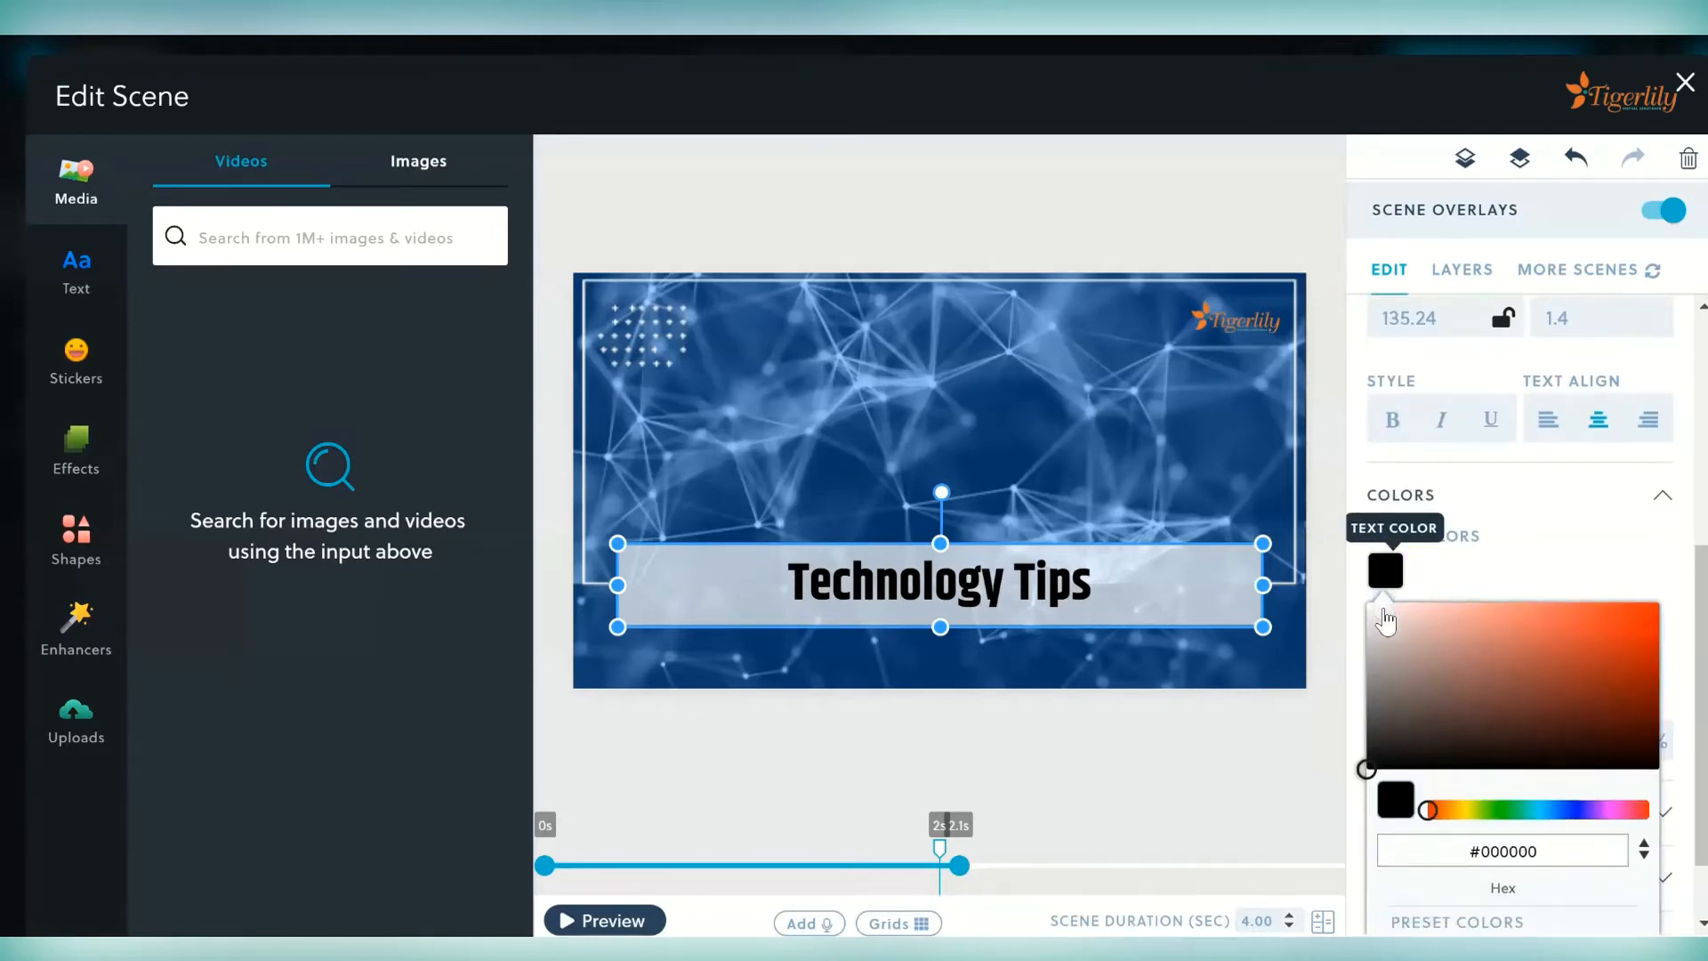
left_click(1536, 559)
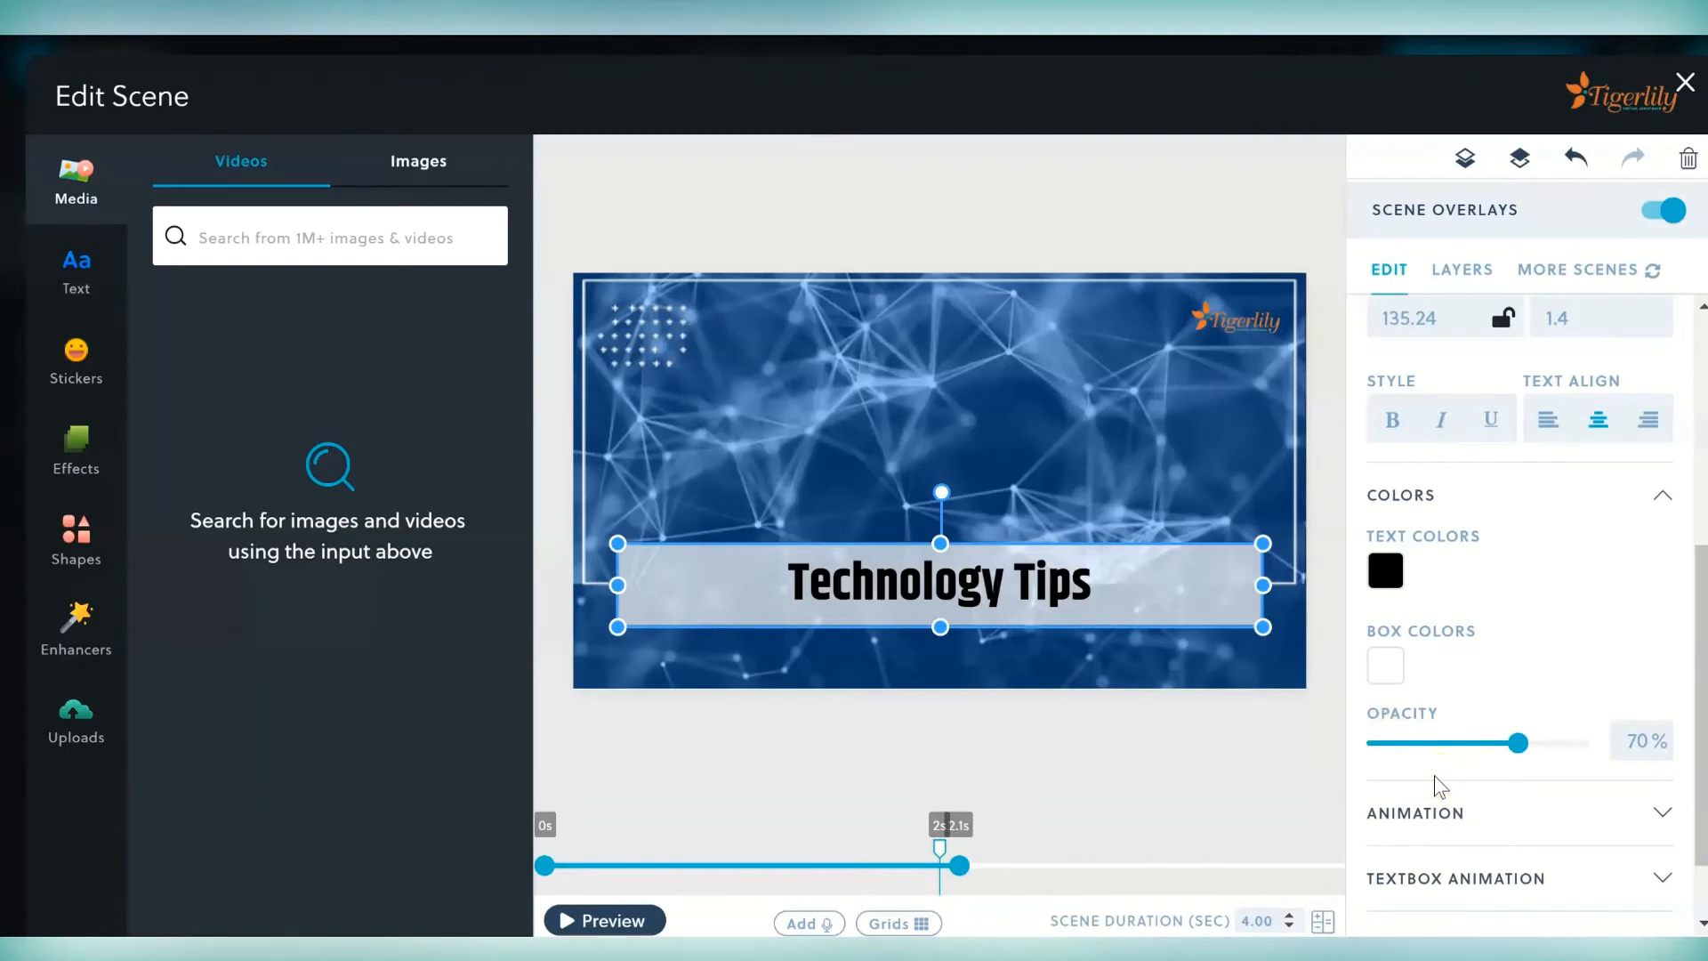
scroll(1438, 787, "down", 1)
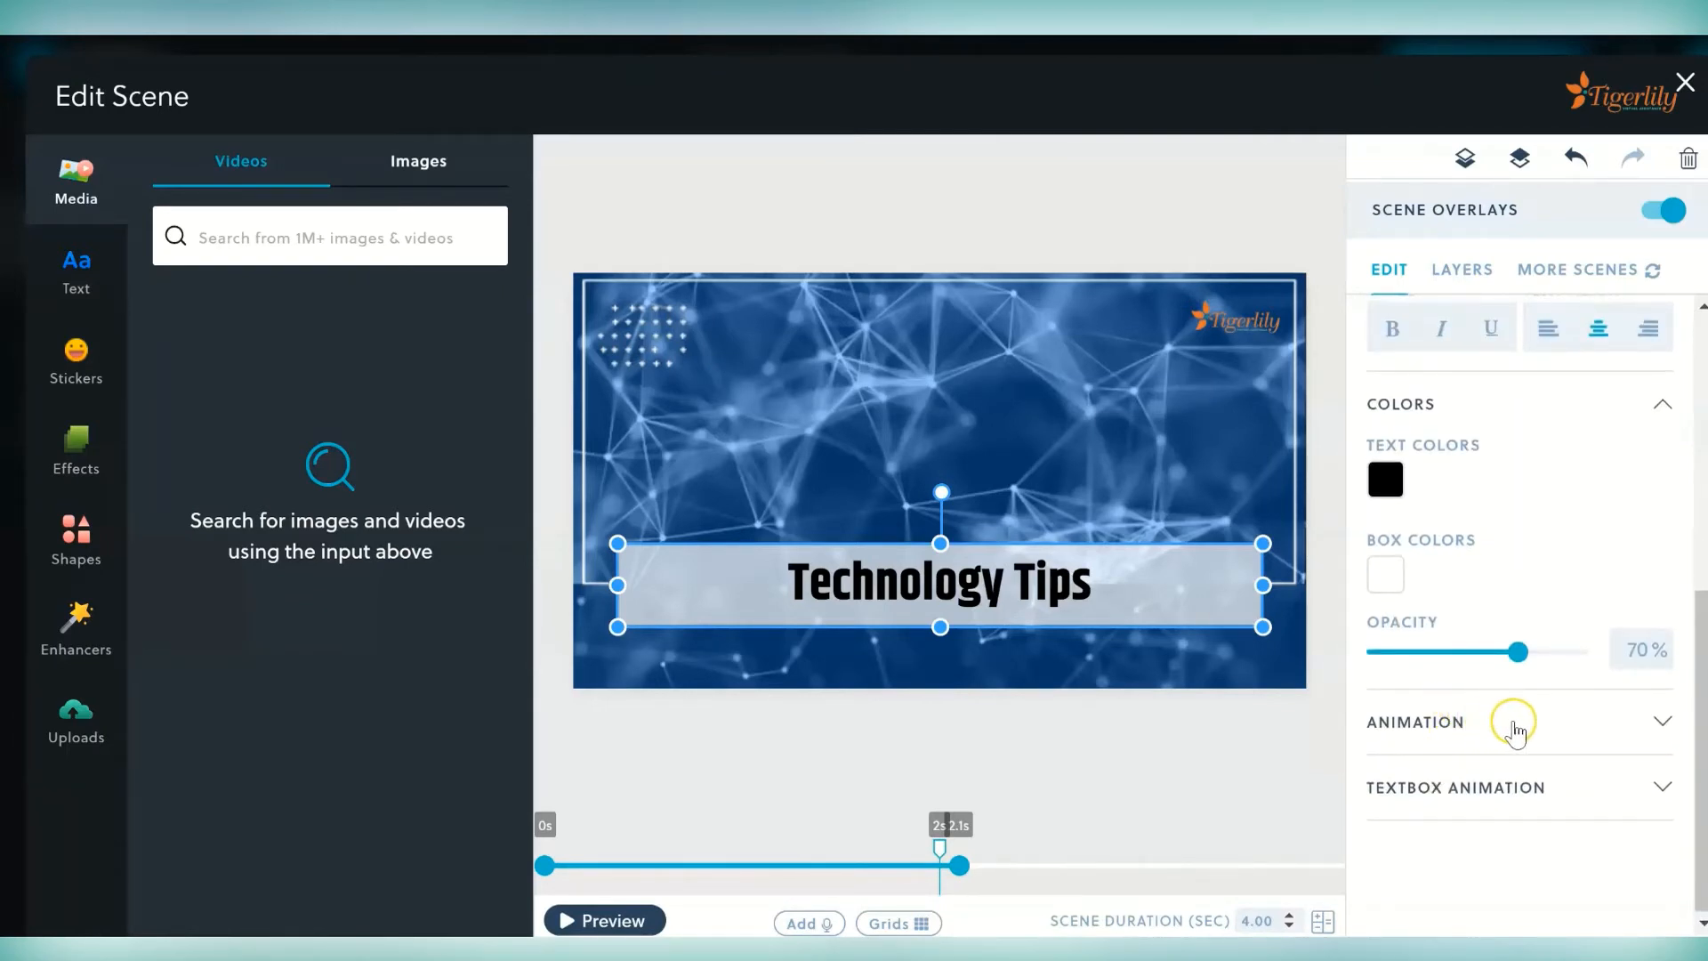
left_click(1513, 722)
scroll(1513, 724, "down", 2)
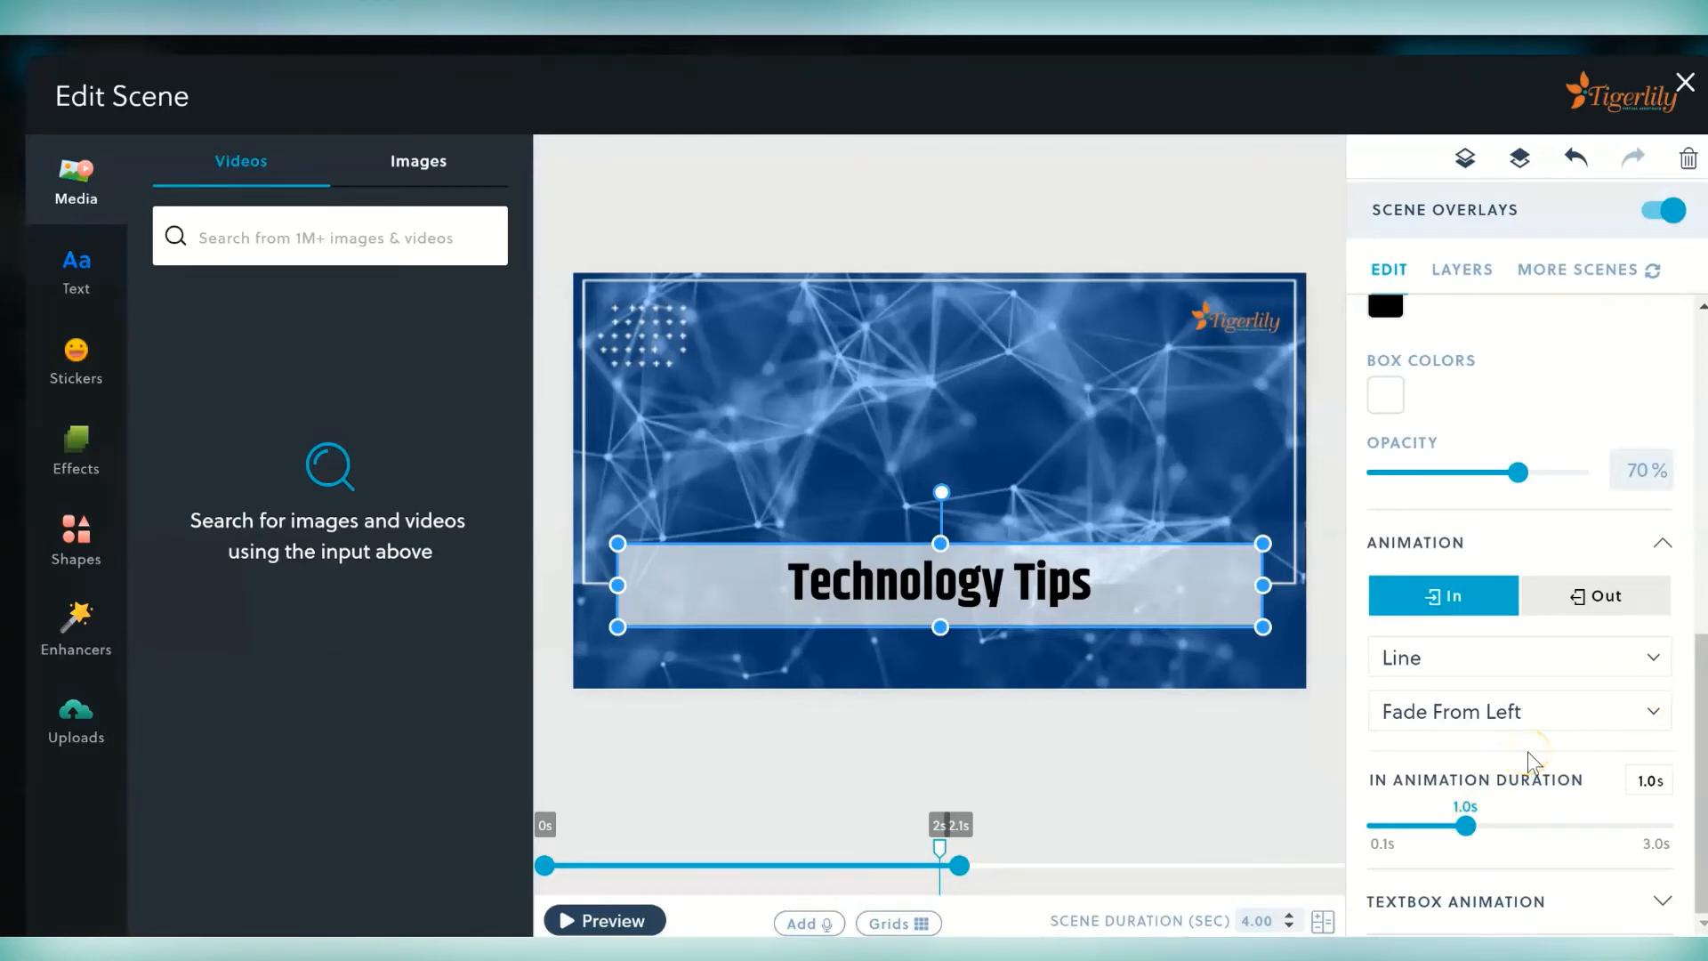
left_click(1664, 901)
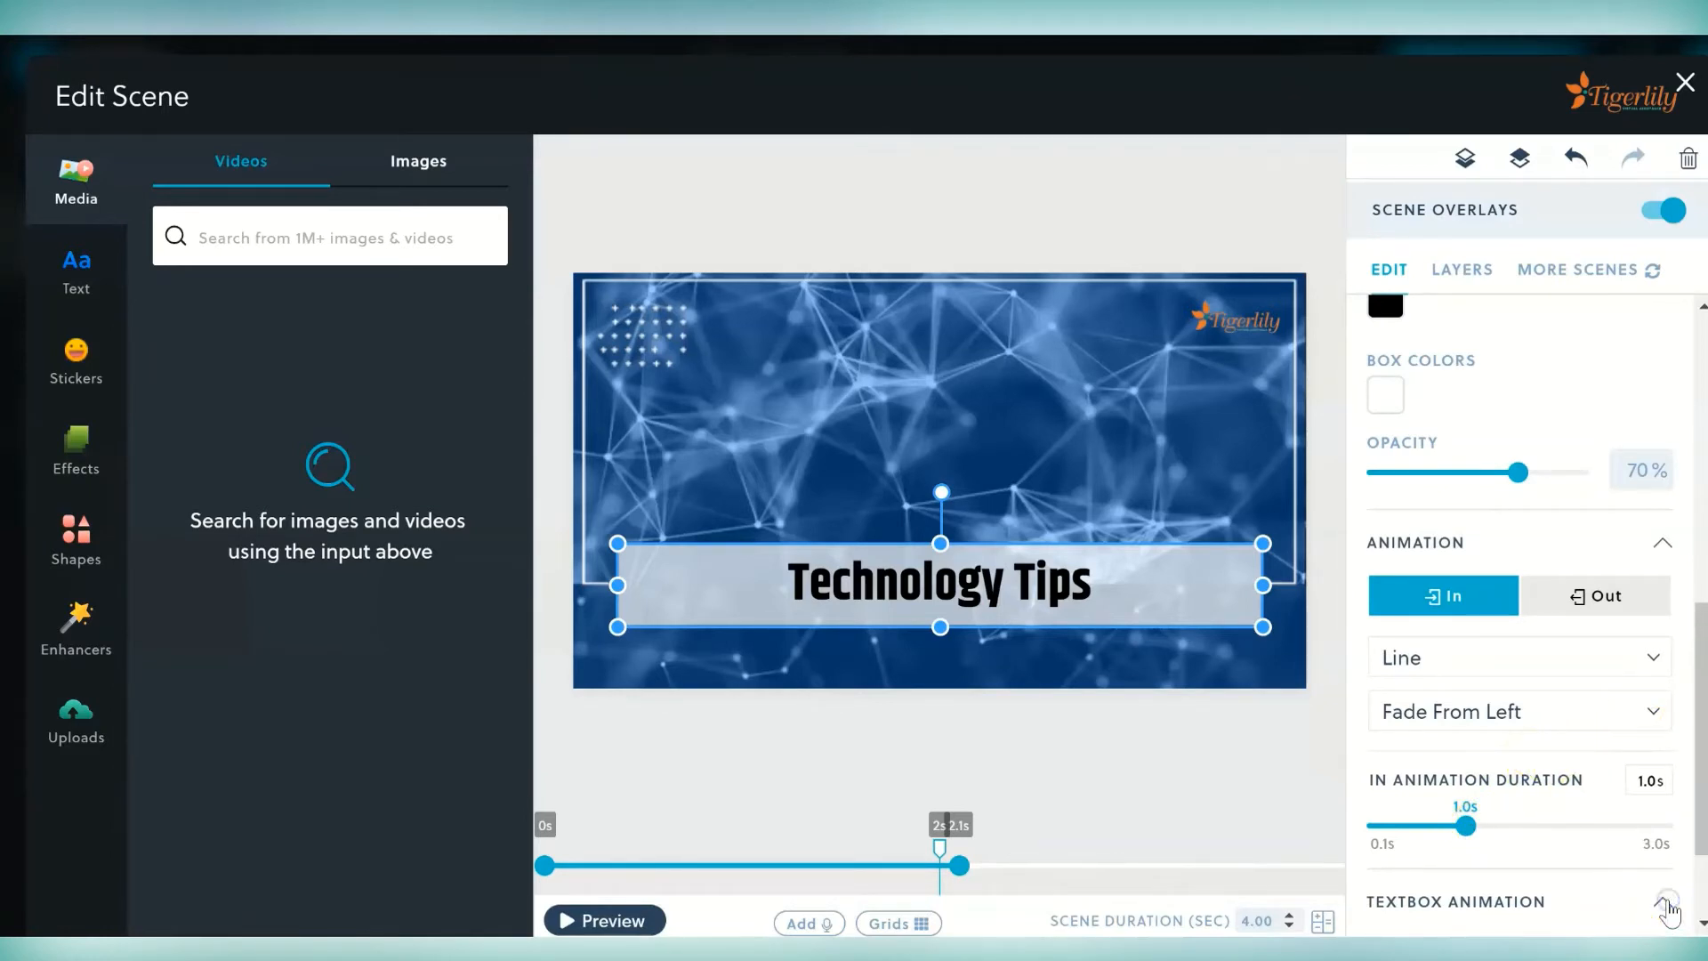
scroll(1668, 909, "down", 3)
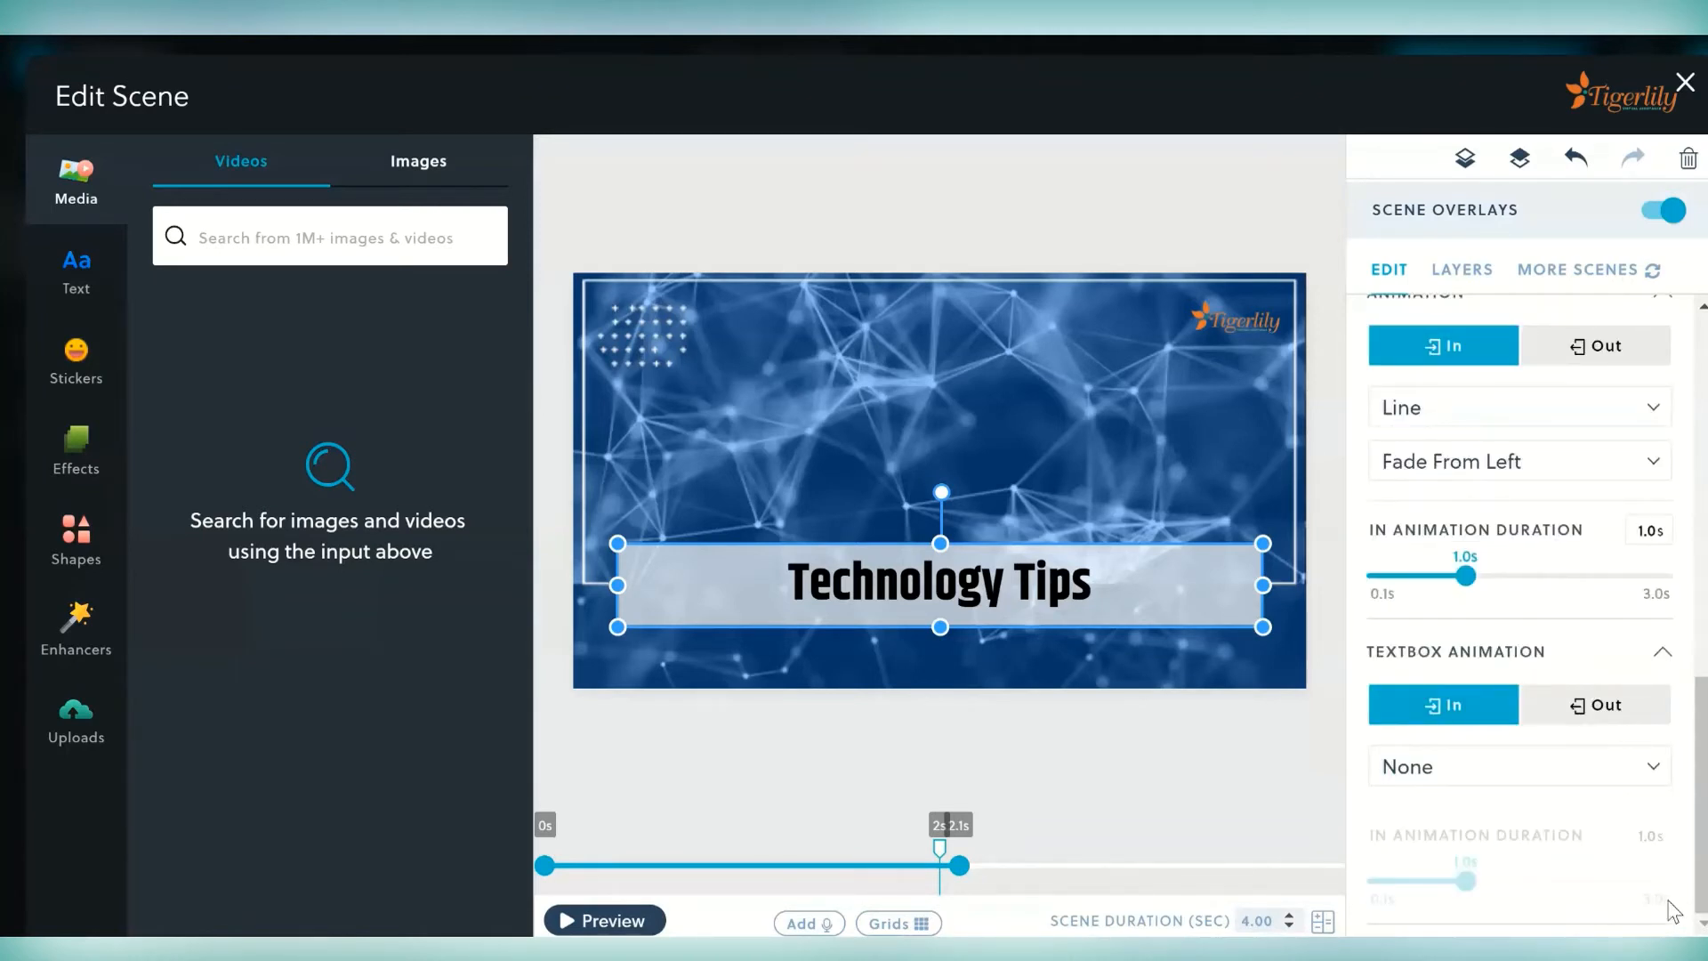
Move the Technology Tips text layer above the Logo 1 layer and show the alternative scene designs.
left_click(1464, 271)
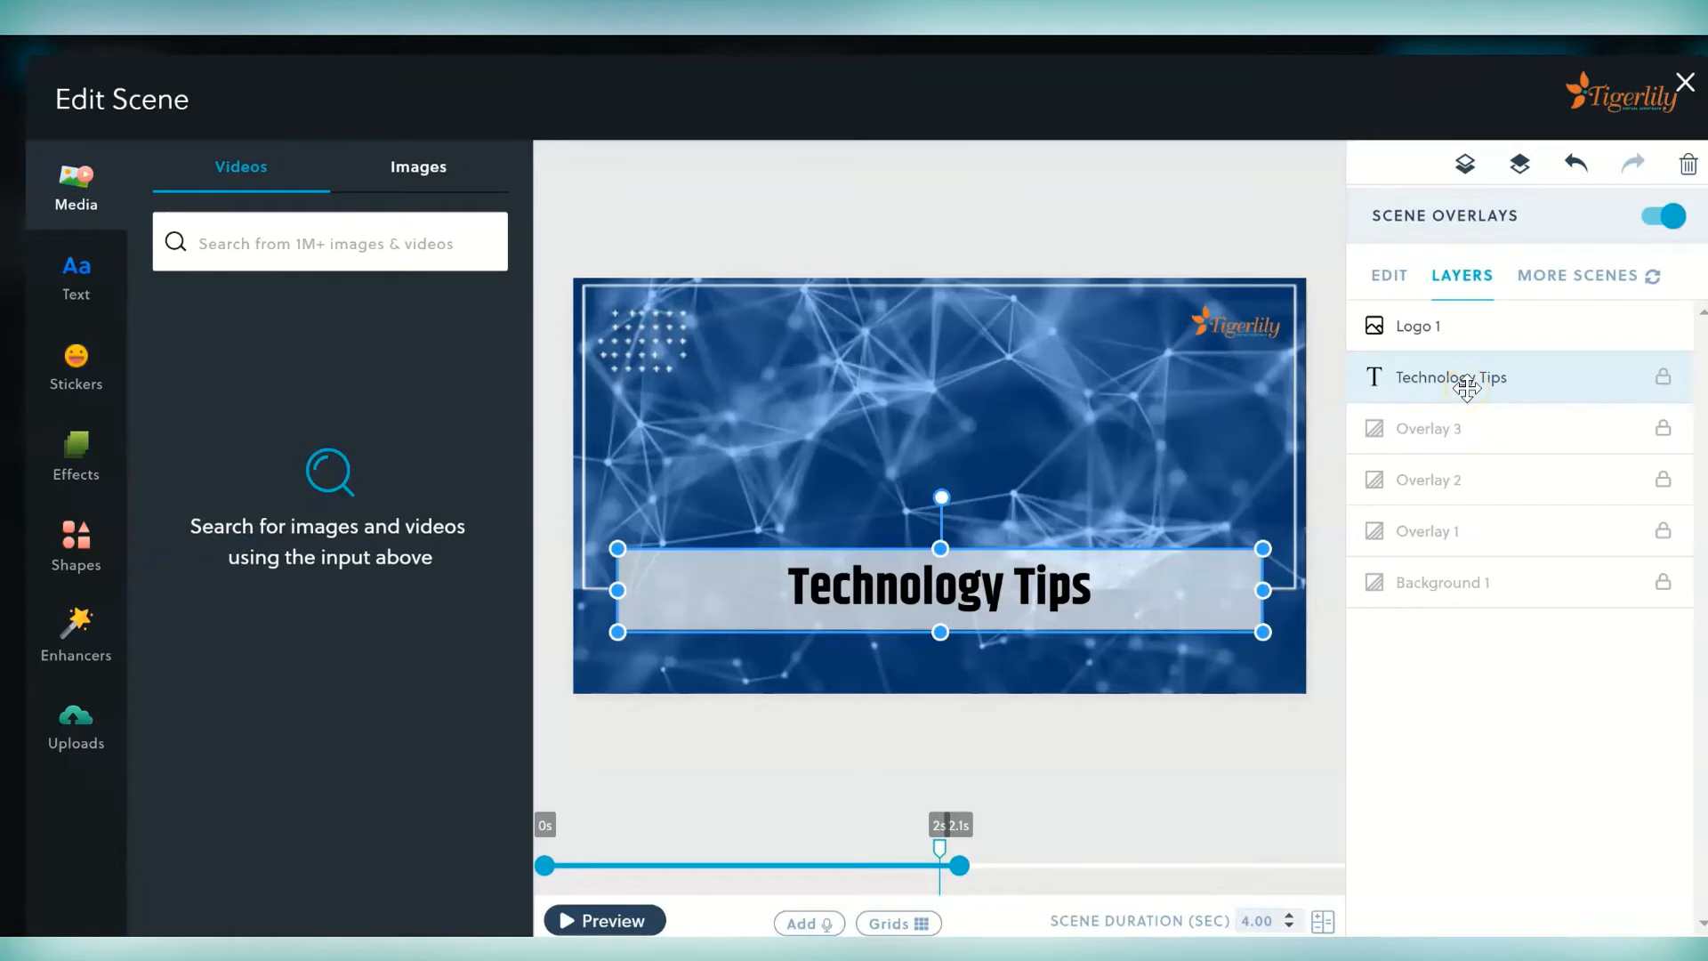
left_click_drag(1466, 387, 1475, 330)
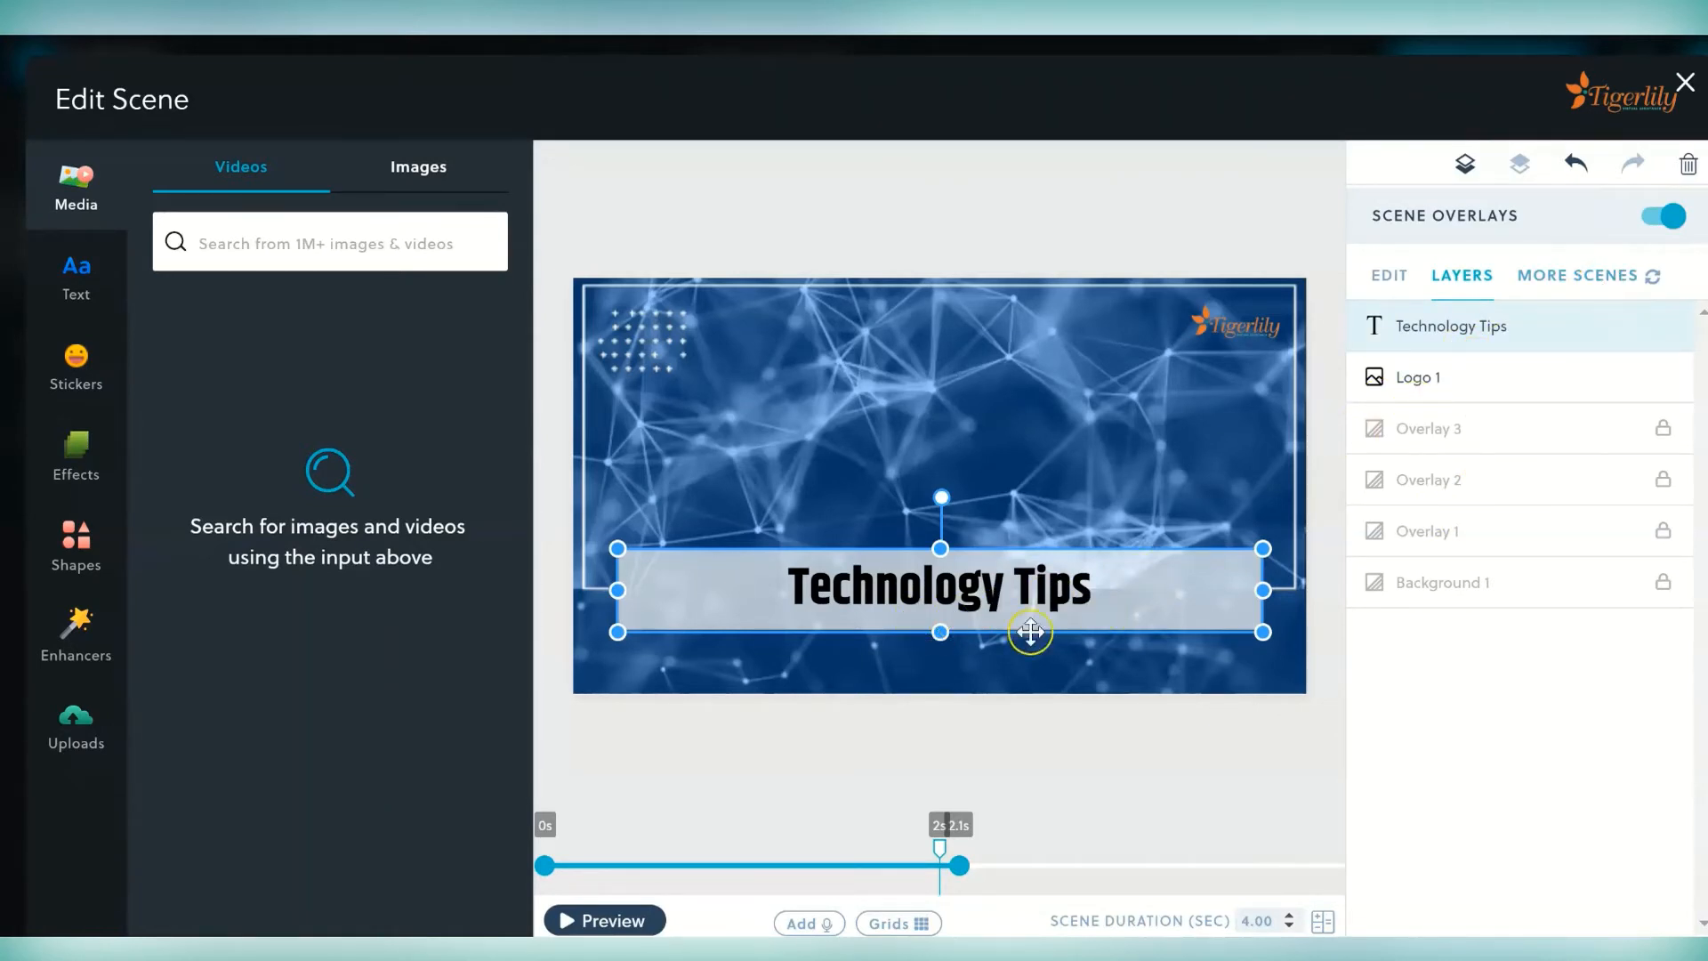
left_click(1560, 278)
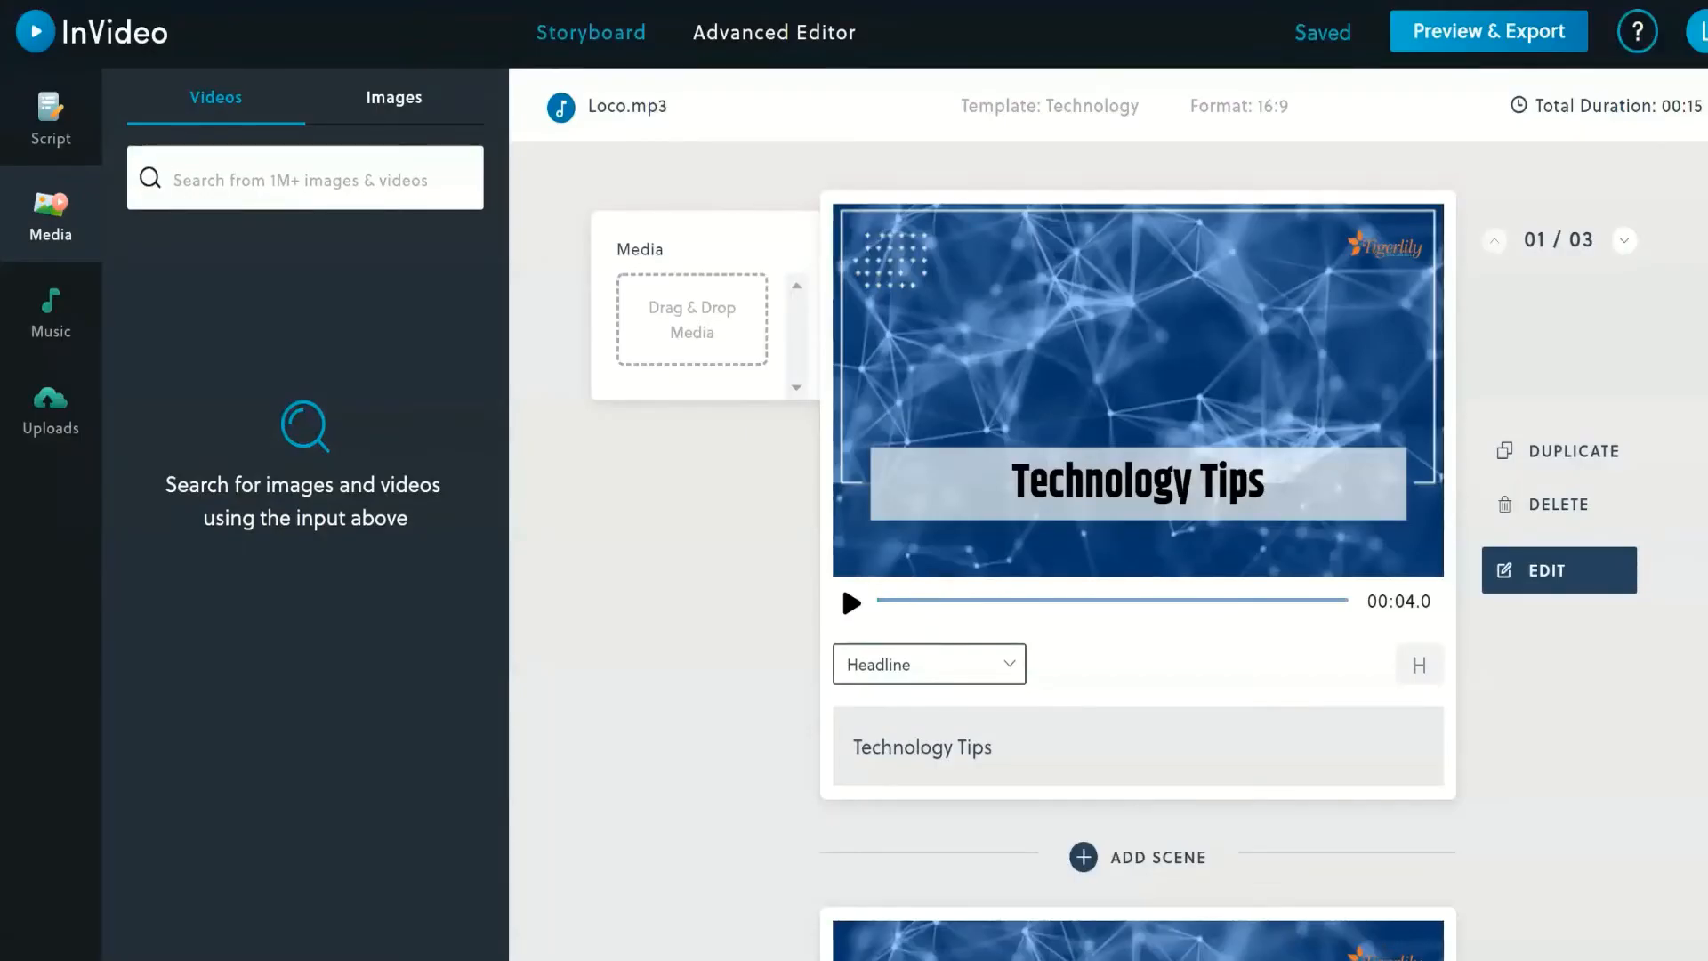
Go to the second storyboard scene, Computer Tips, and search the stock videos for "computer".
left_click(1406, 731)
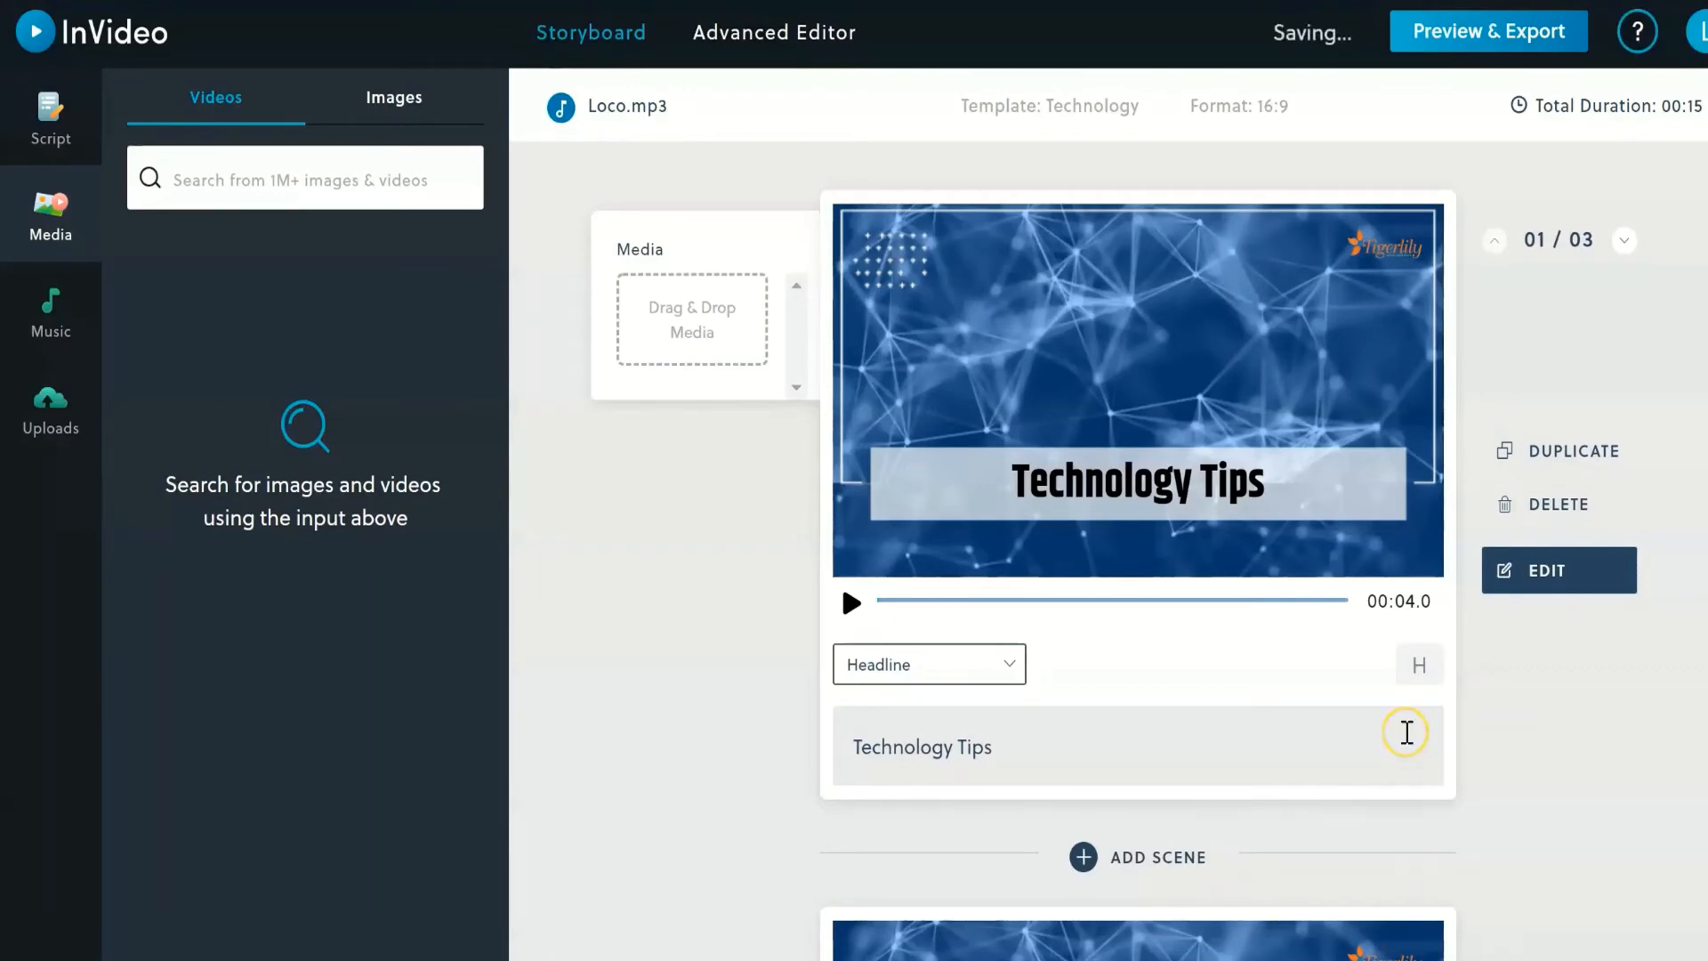
scroll(1406, 730, "down", 3)
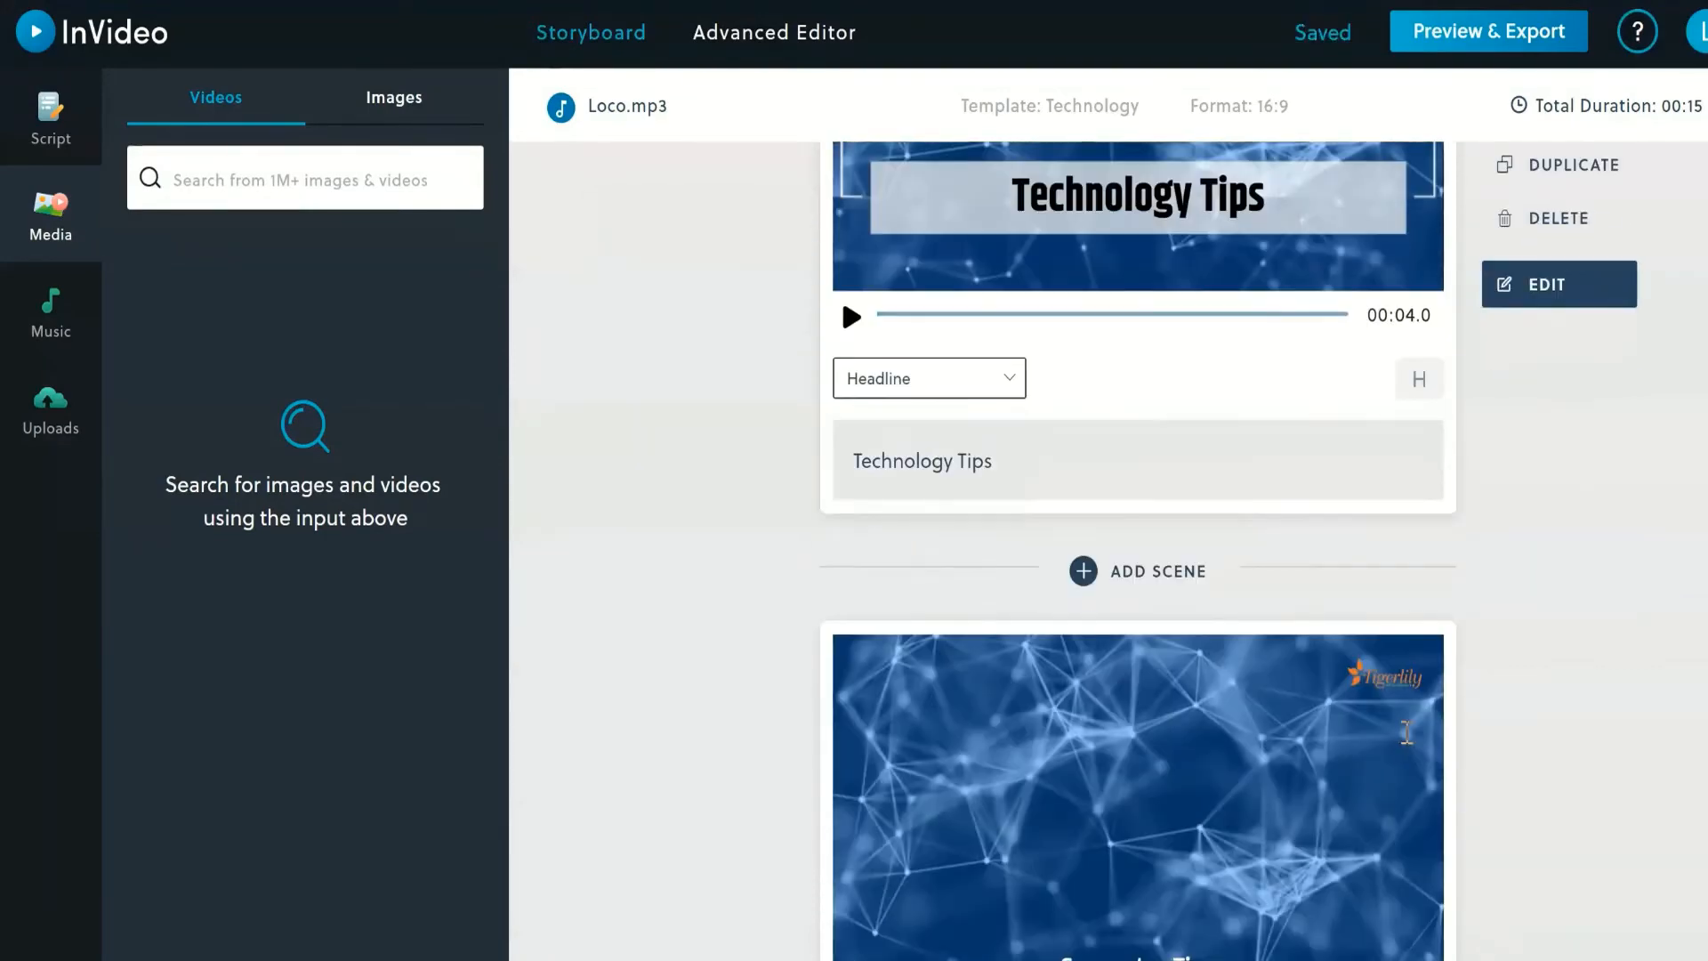
scroll(1409, 743, "down", 4)
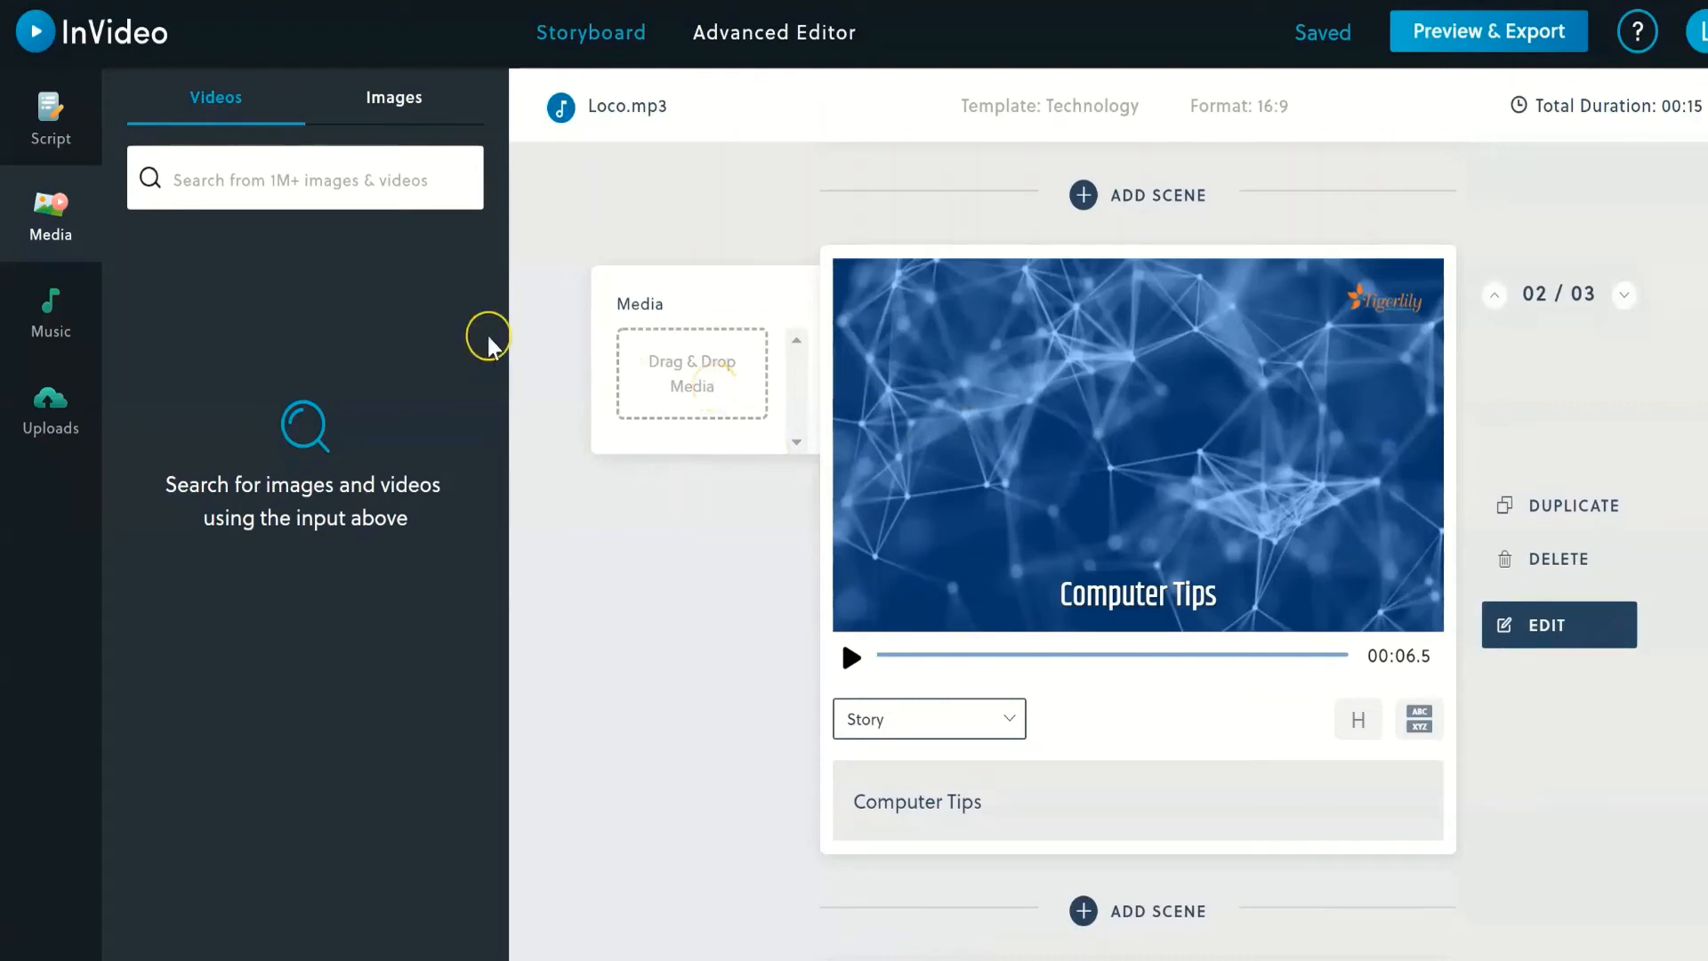
left_click(380, 203)
type("comp")
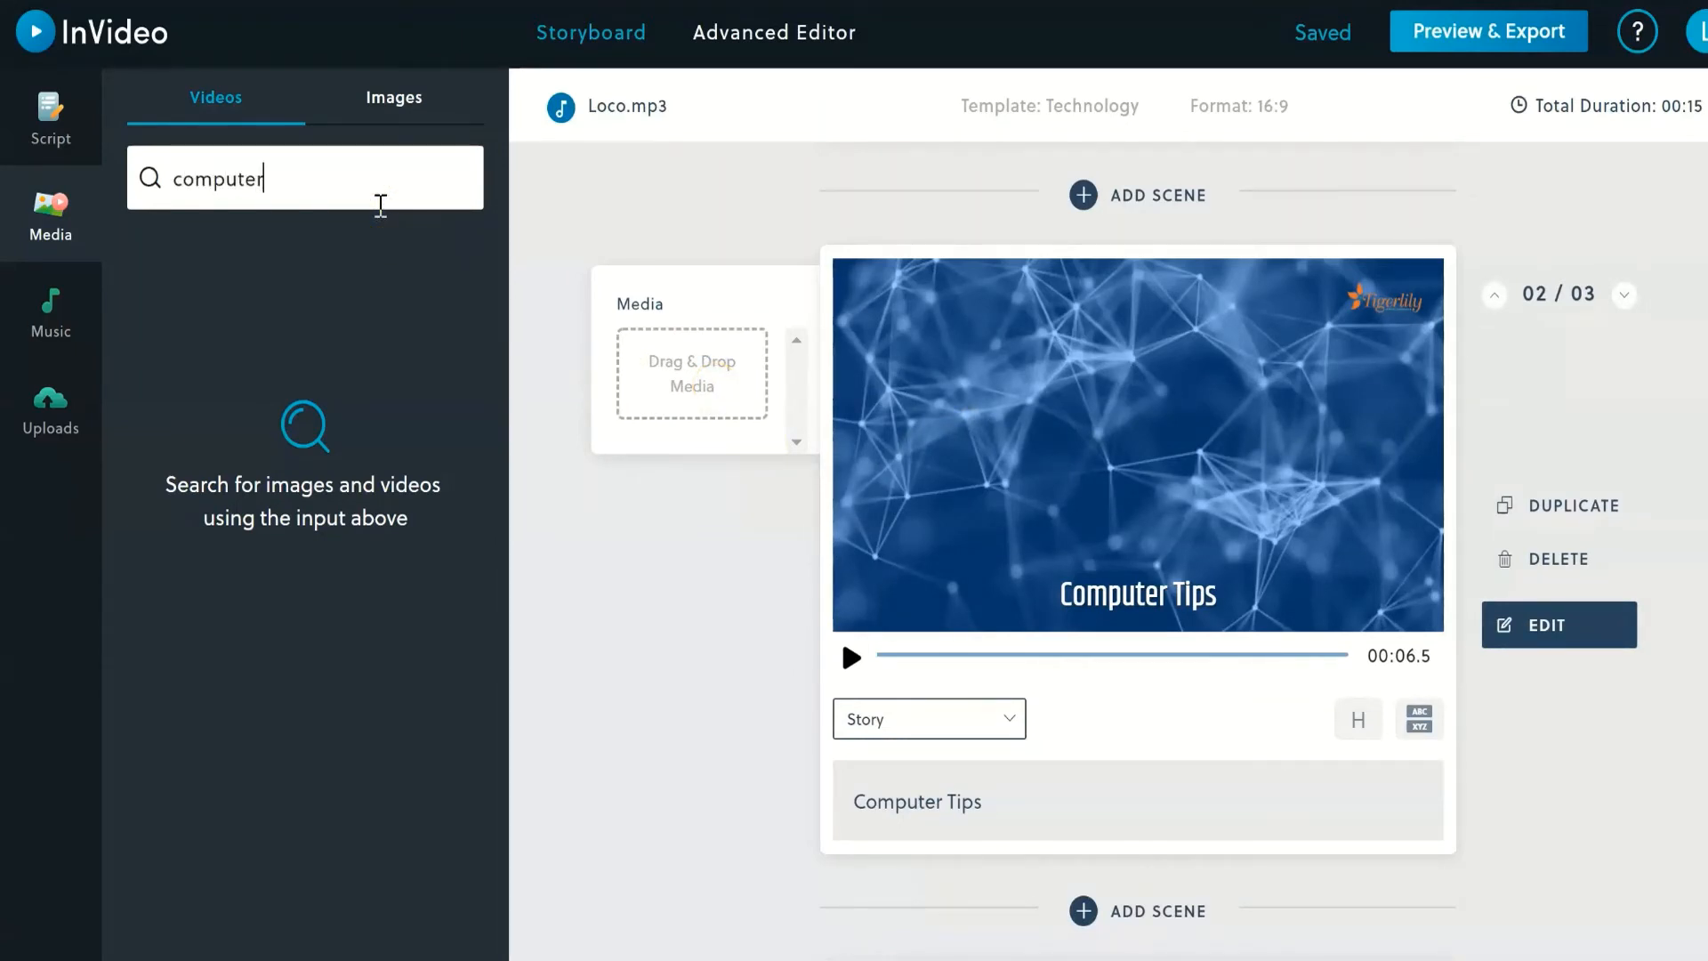
type("uter")
key("Return")
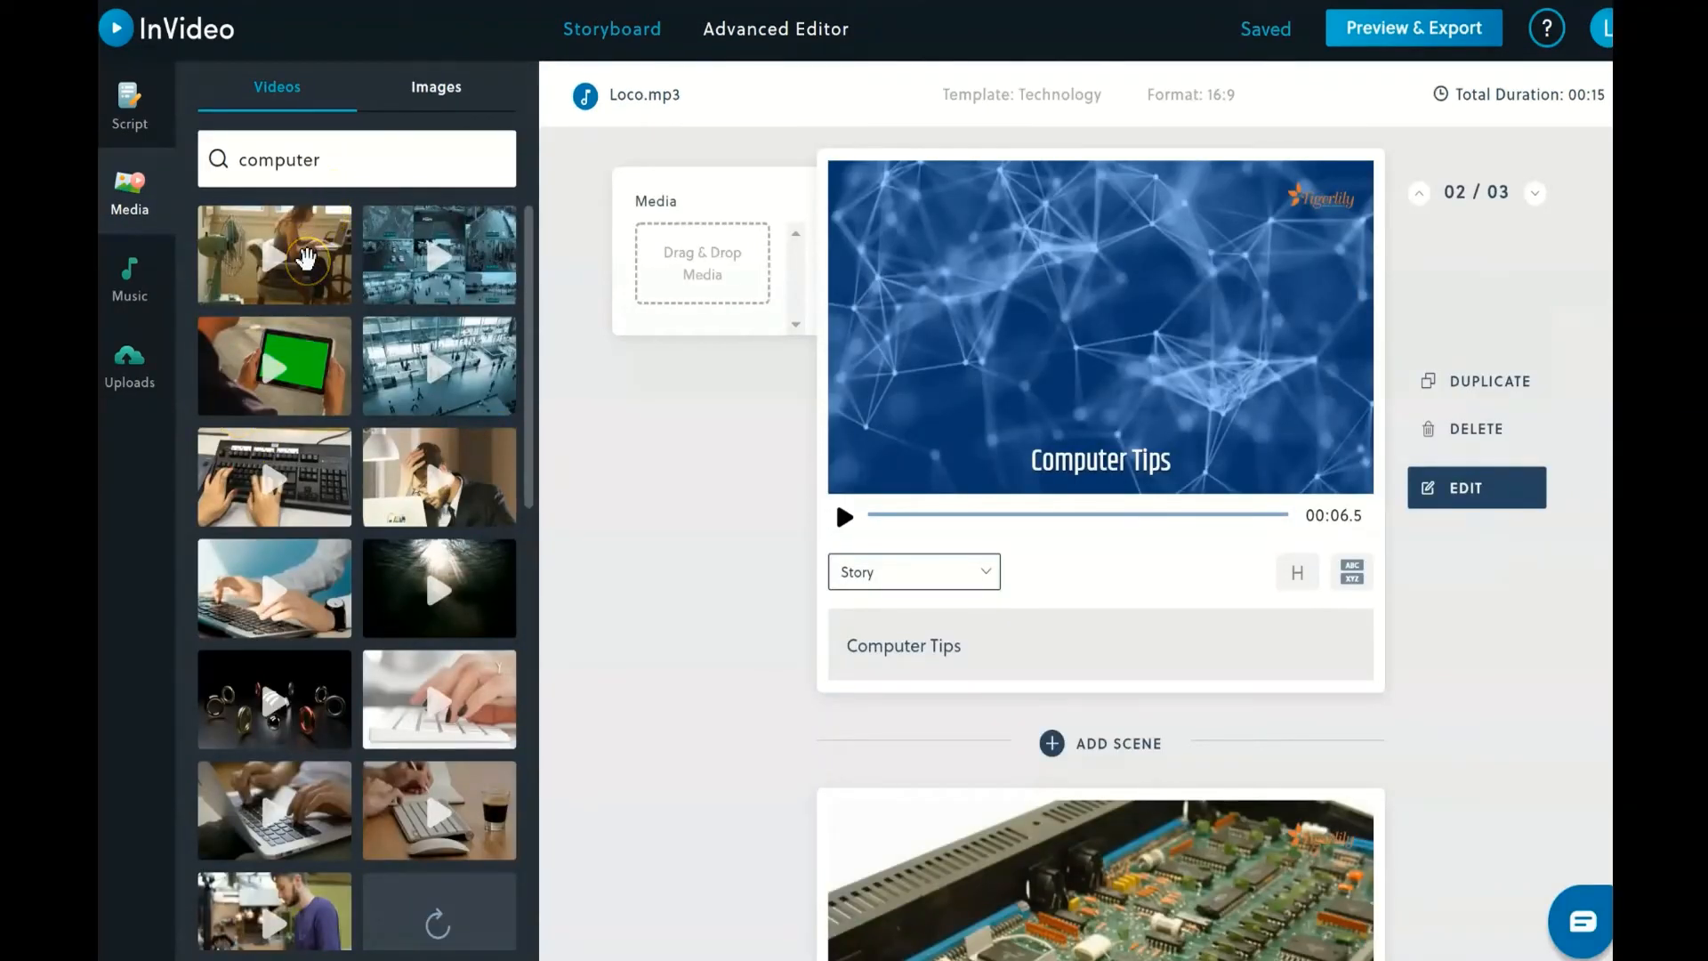
Preview the stock video of the woman working on a laptop beside a fan.
left_click(306, 258)
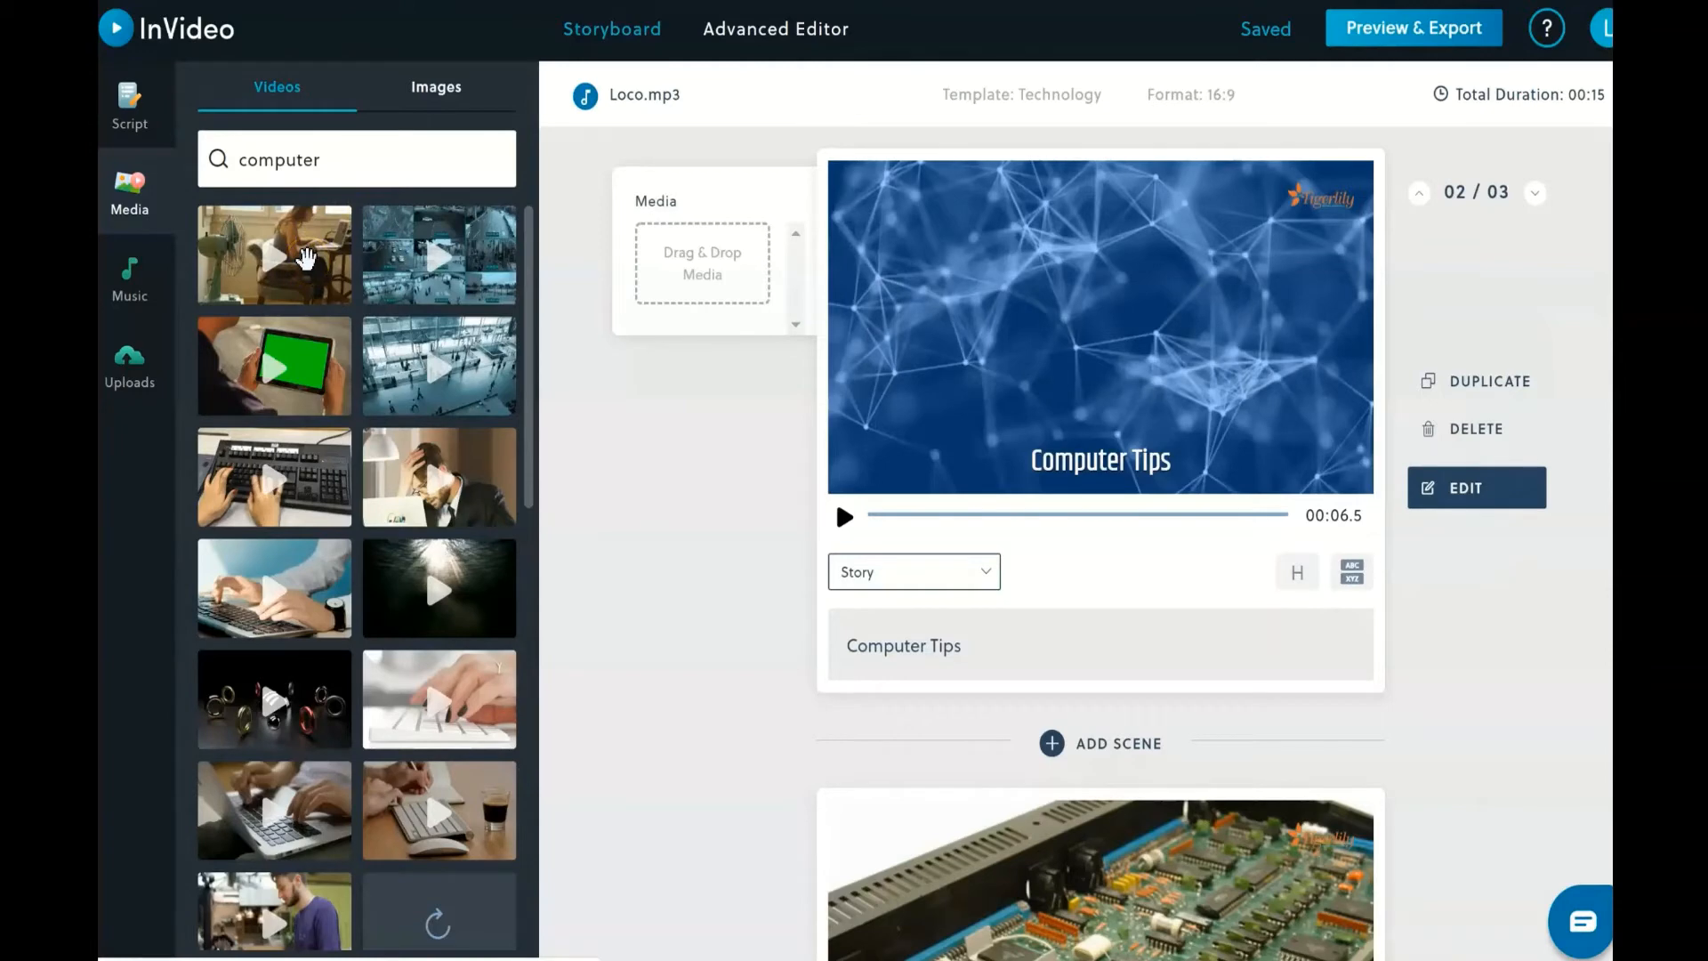
left_click(278, 272)
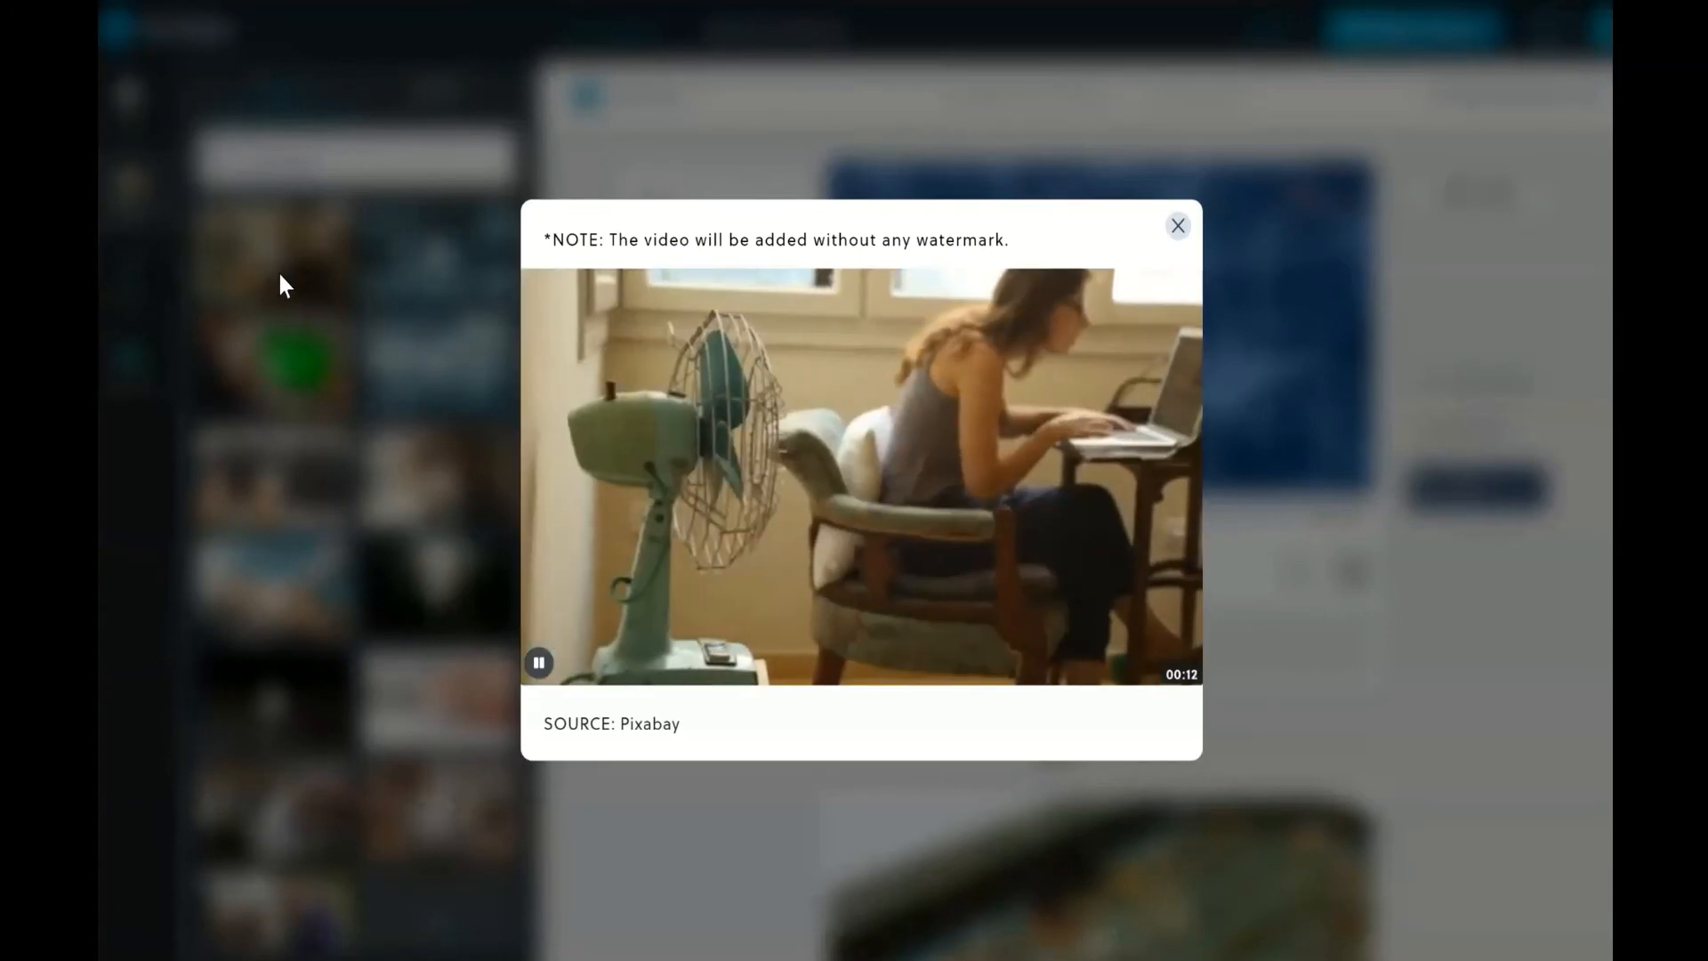
left_click(1006, 479)
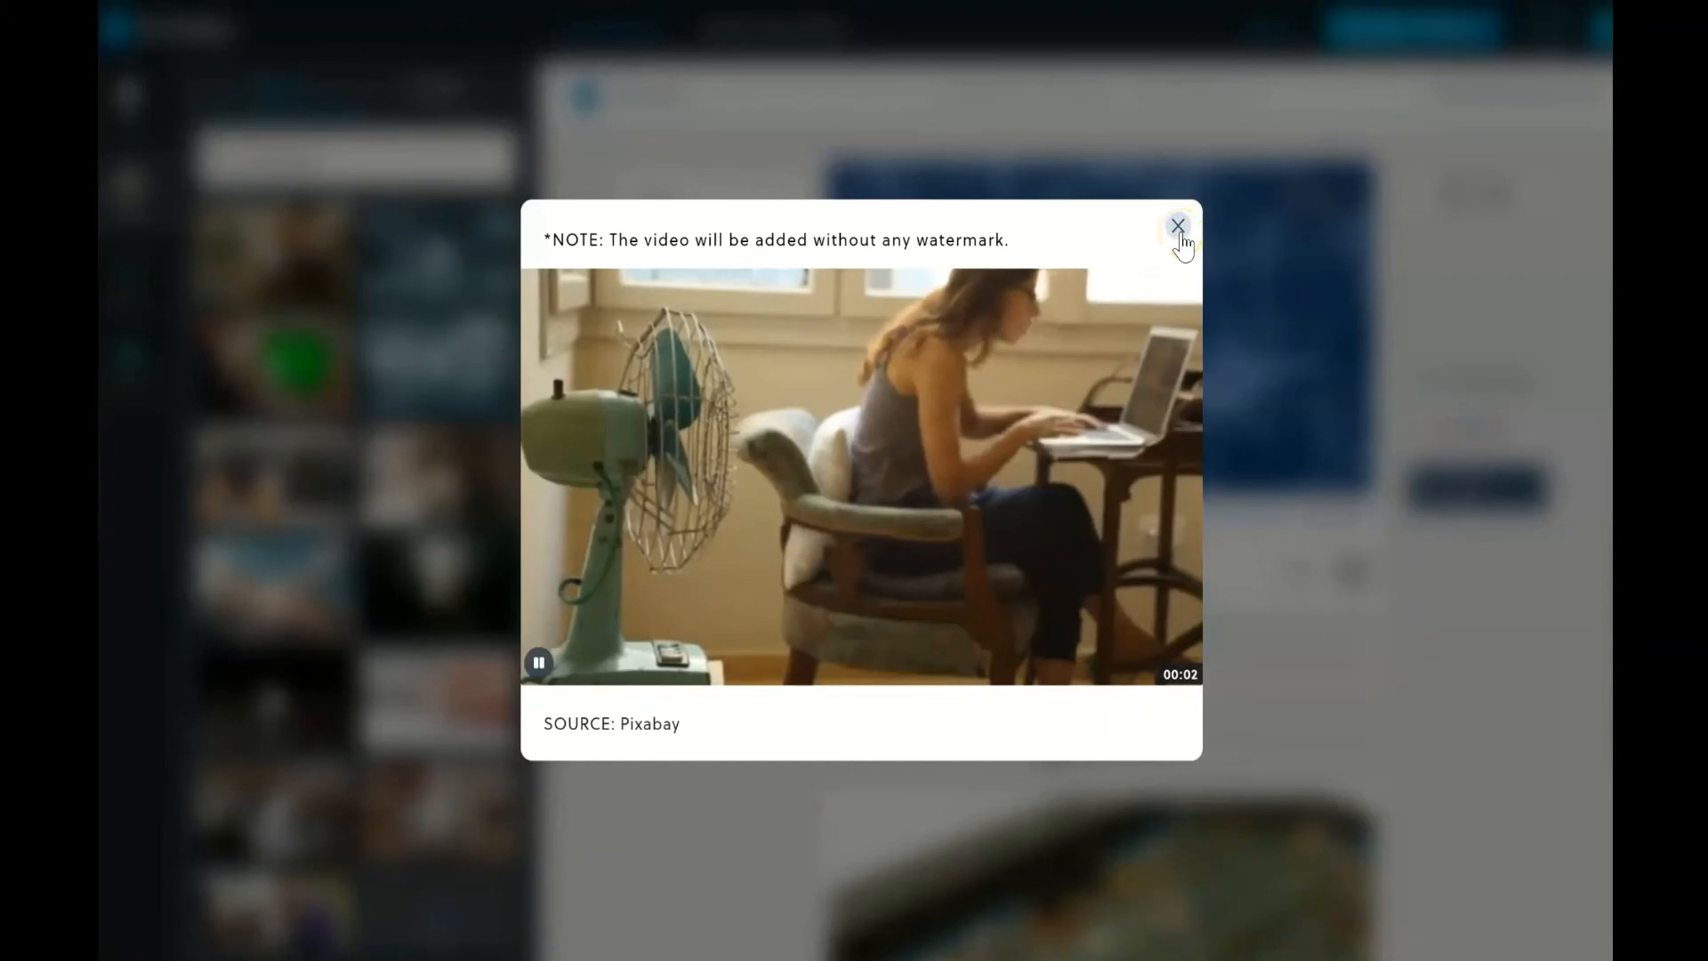
left_click(1178, 233)
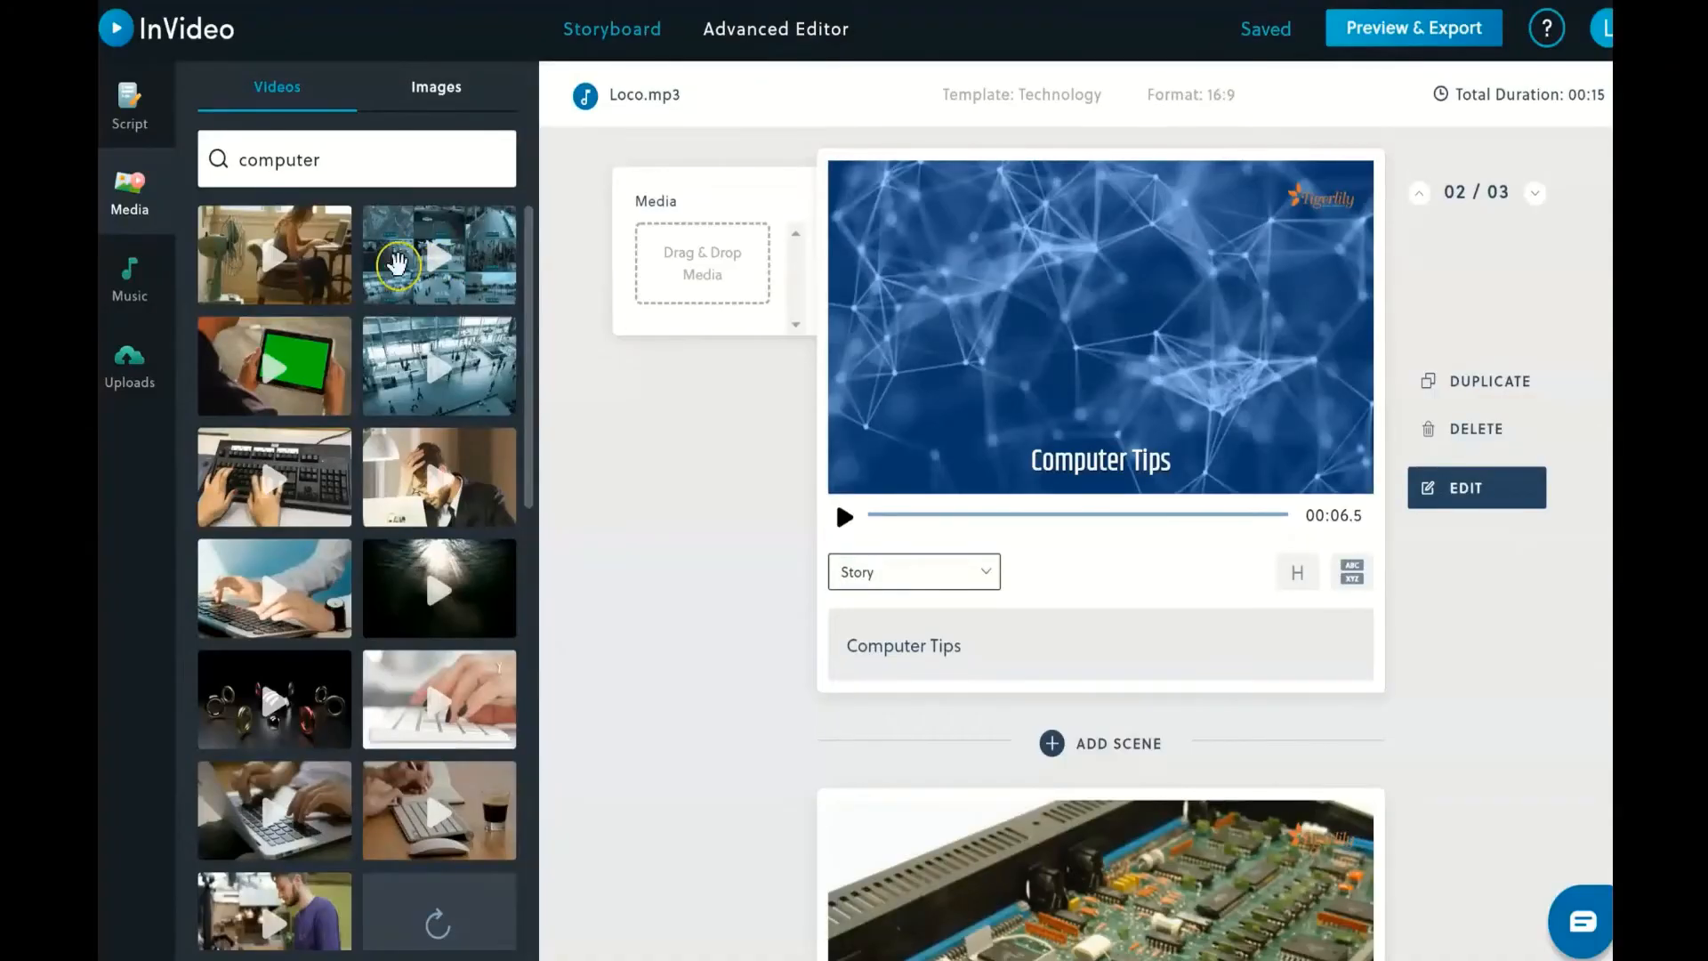
Add the full-length video of the woman at the laptop to the Computer Tips scene's media and play the scene.
left_click_drag(313, 257, 653, 276)
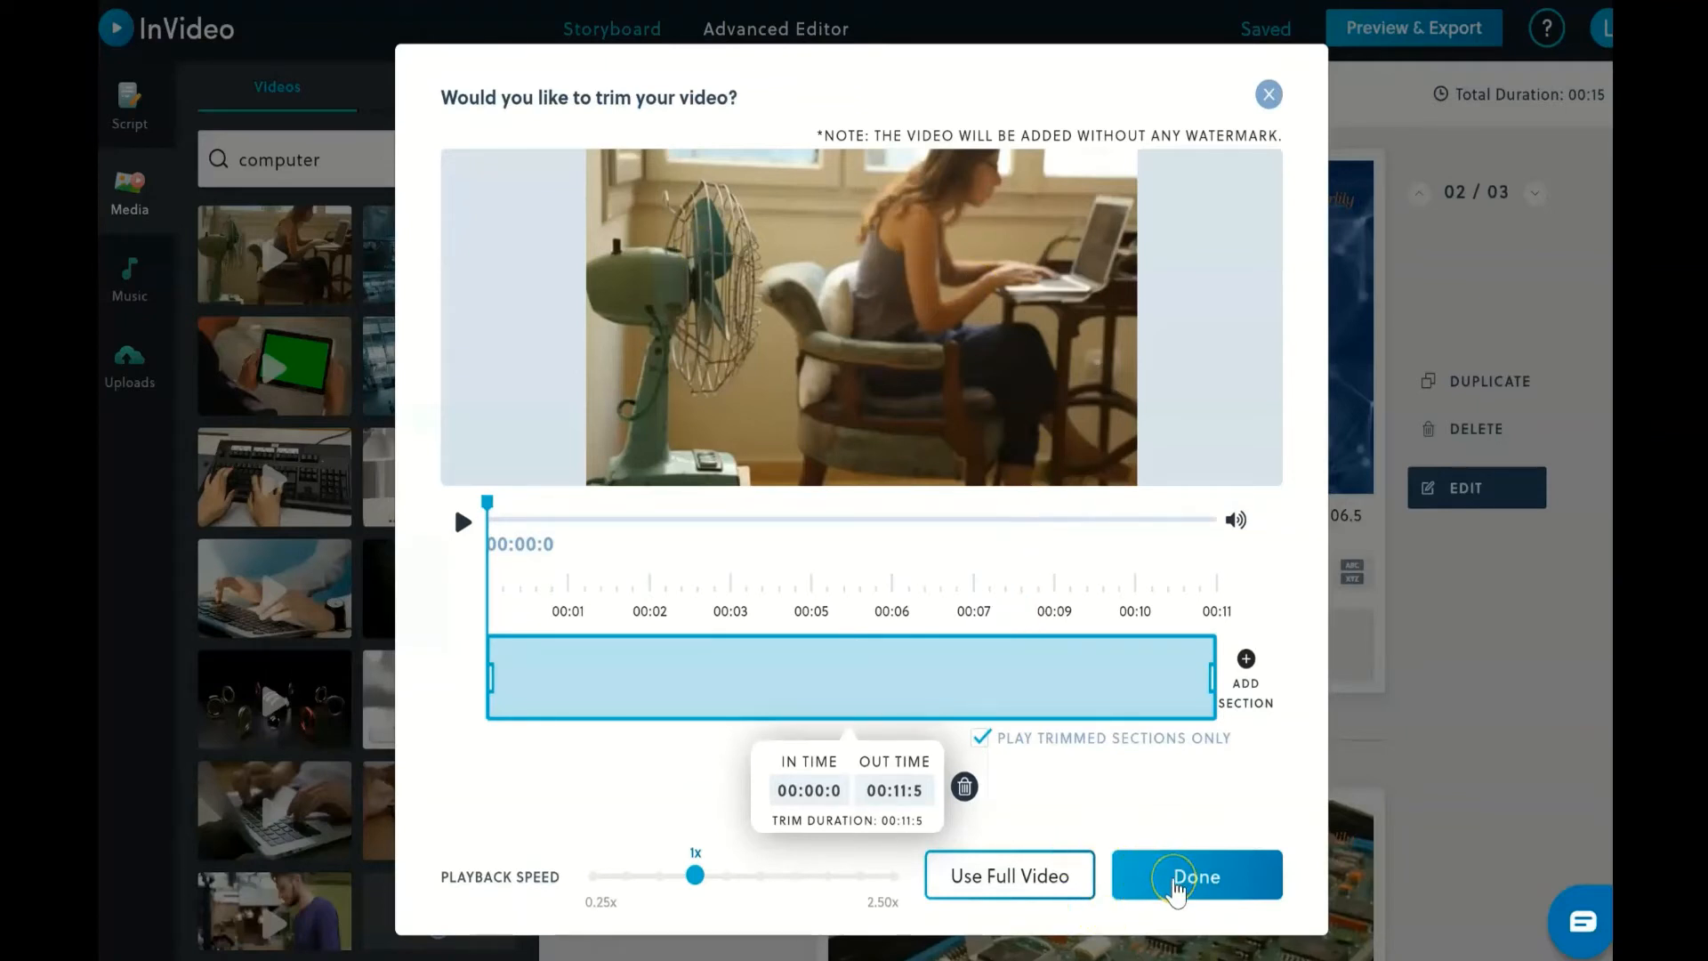
left_click(1074, 882)
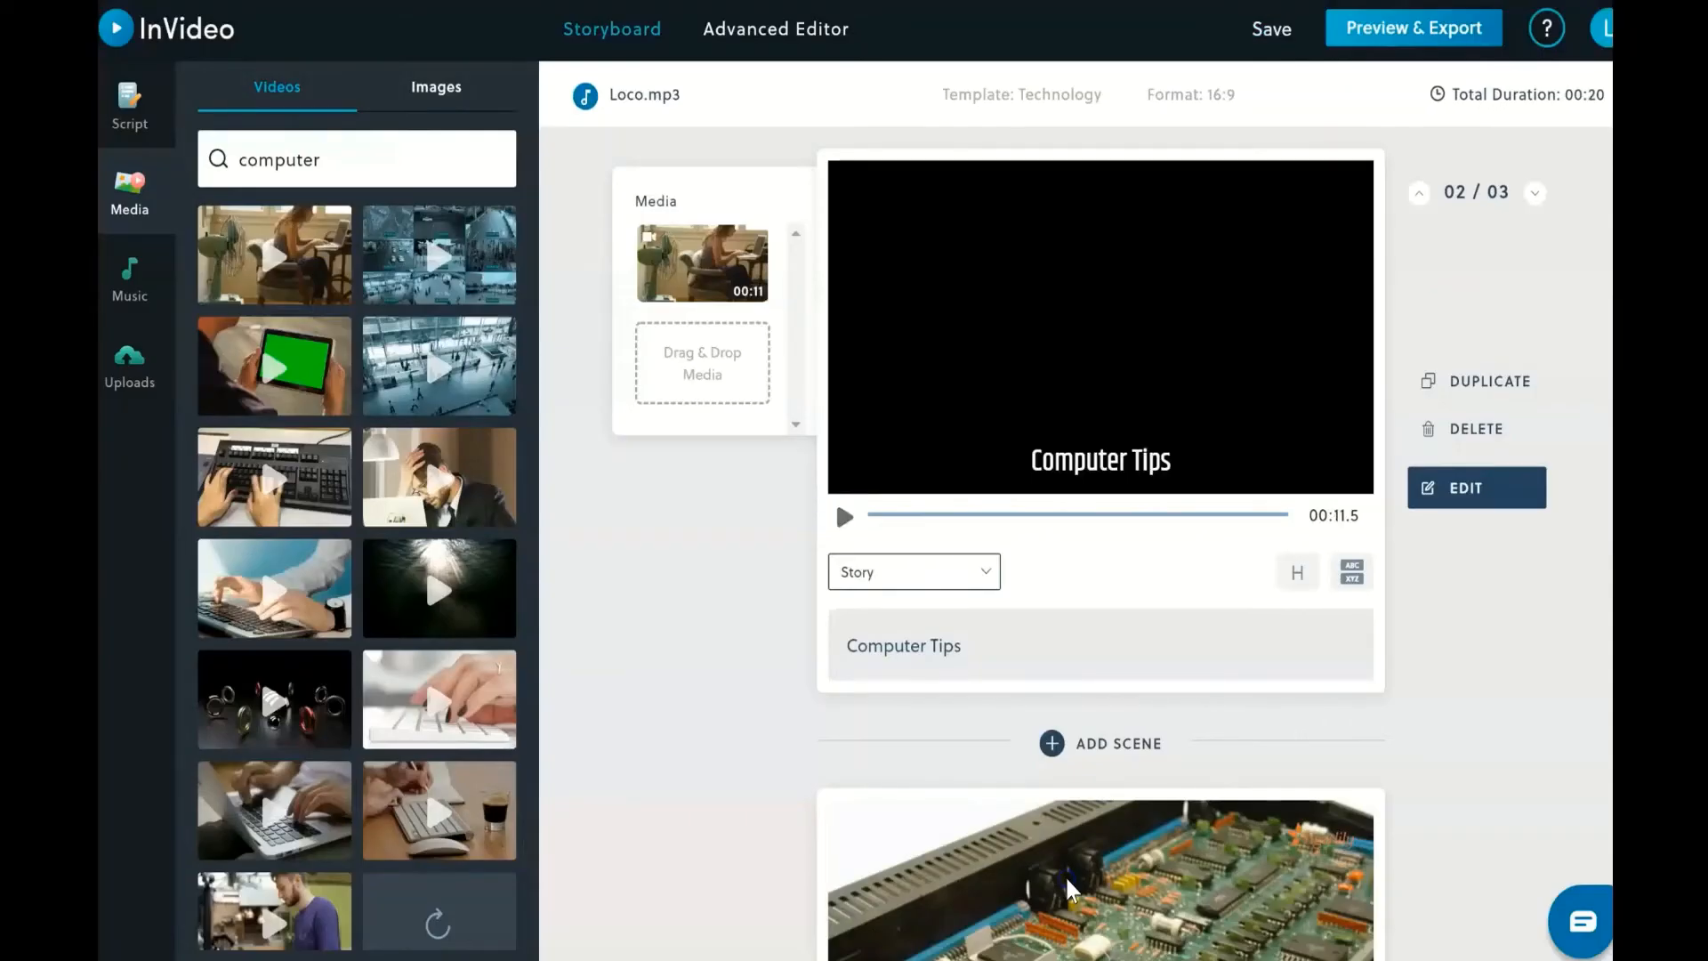
left_click(840, 516)
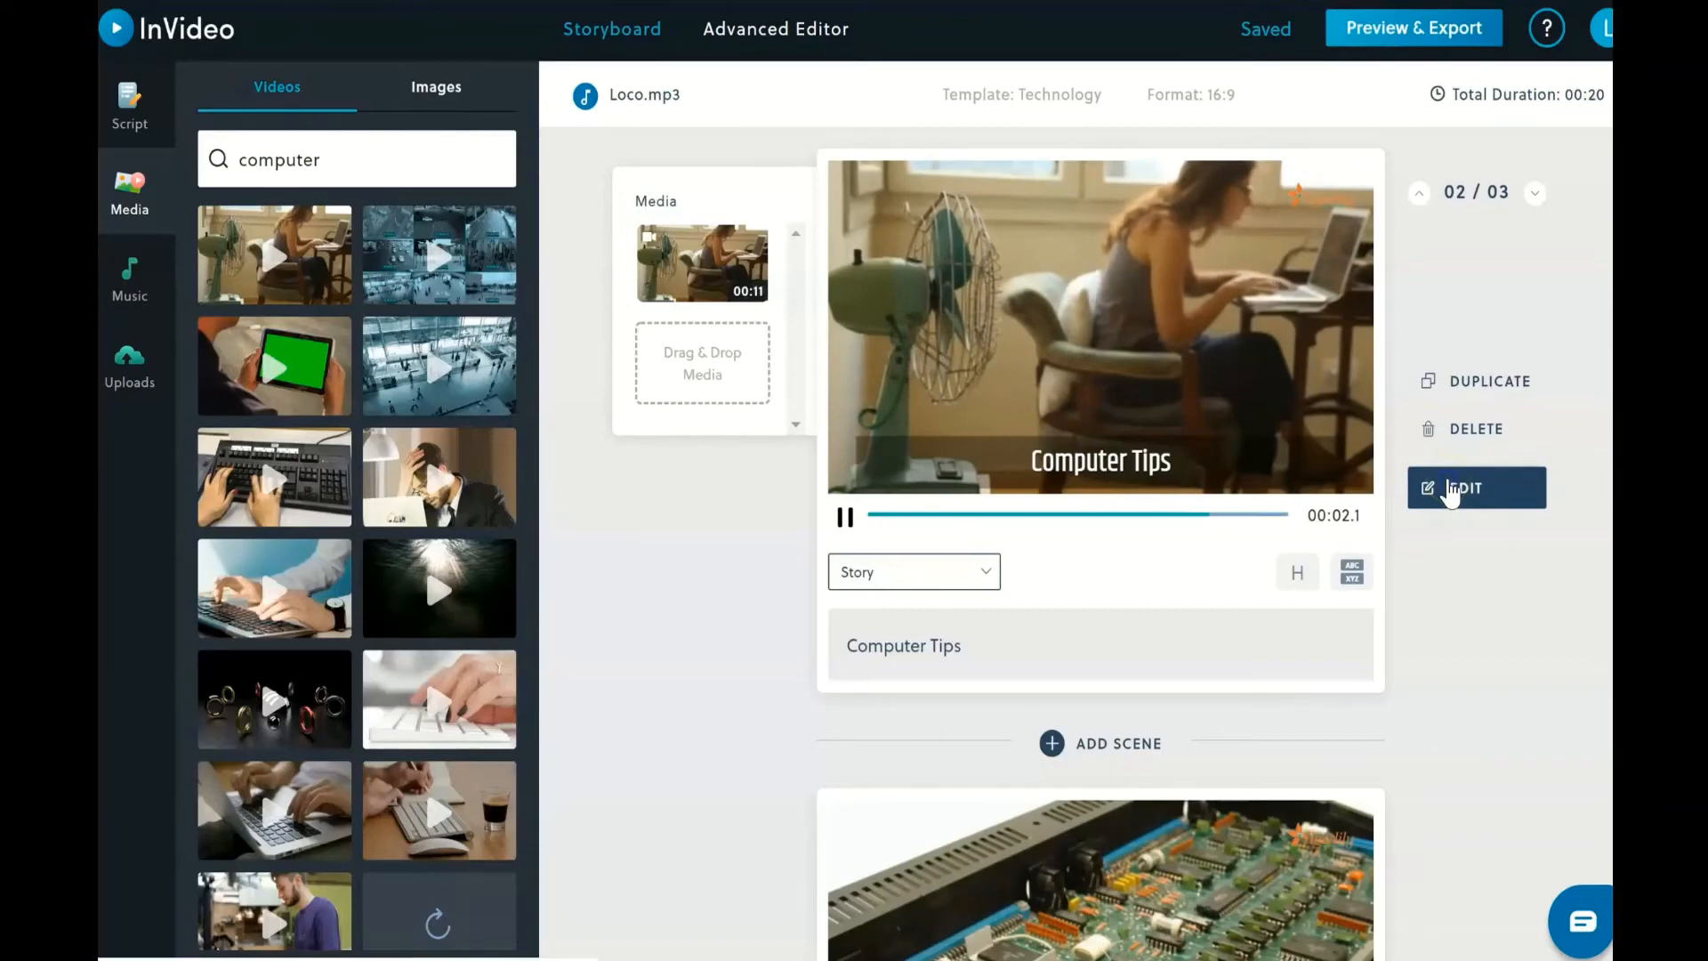
Edit the Computer Tips scene and set the video's playback speed to 1.5x, accepting the disabled clip volume.
left_click(1450, 490)
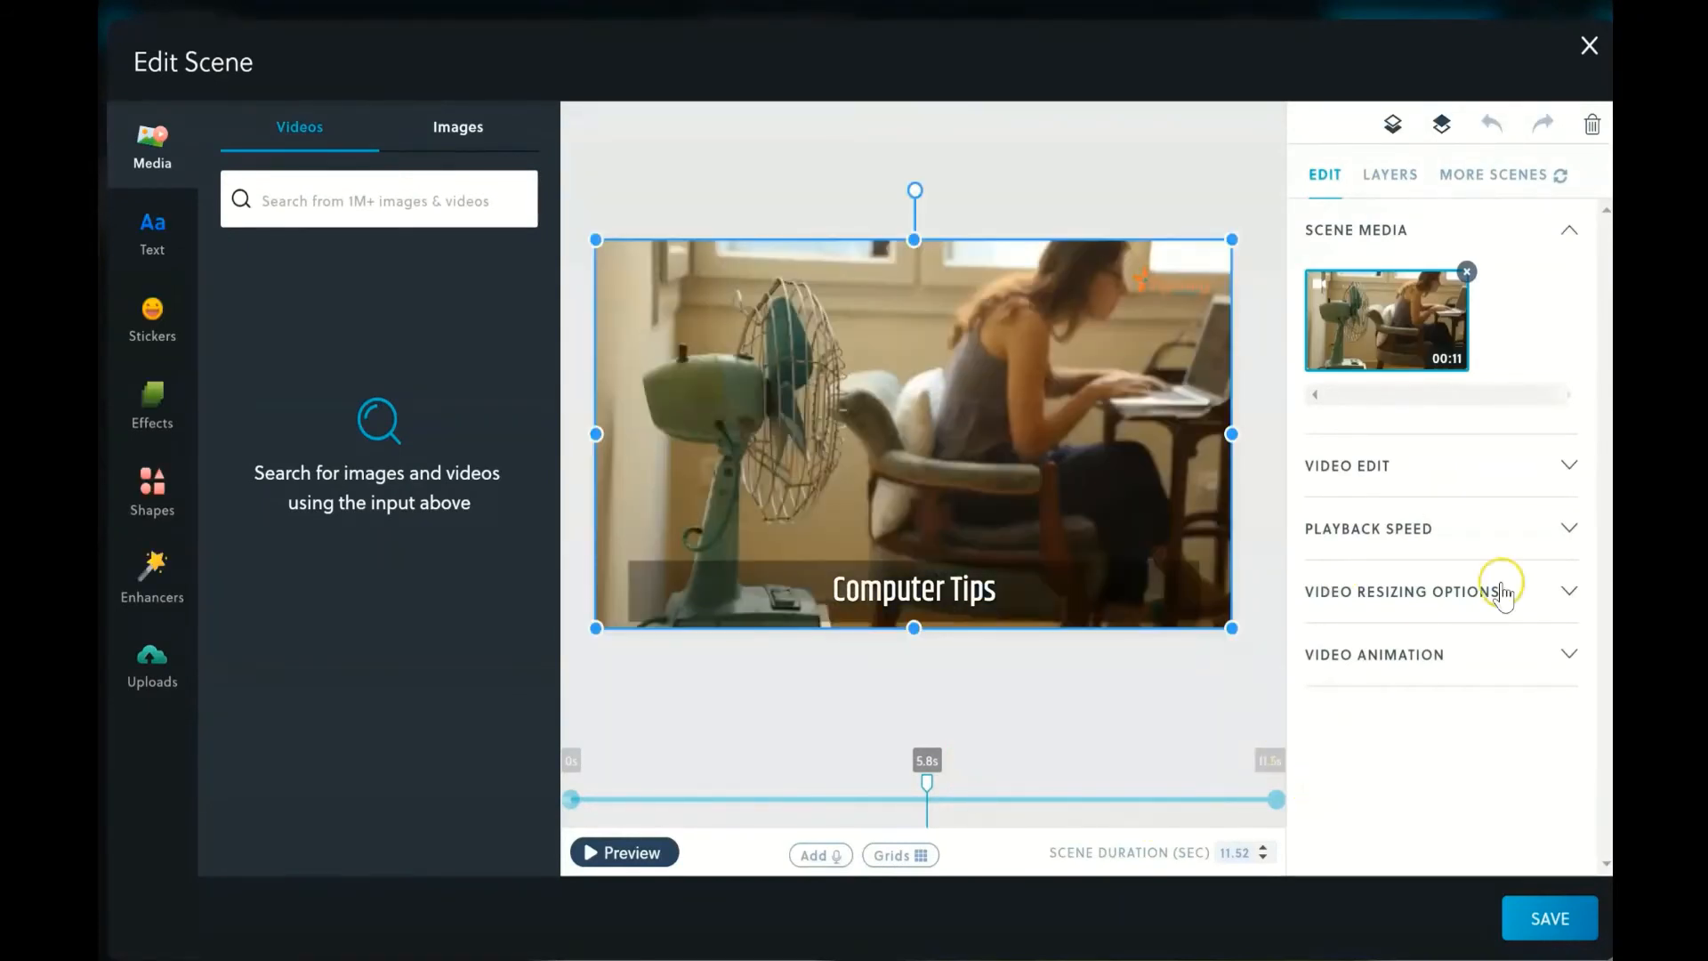
left_click(1568, 536)
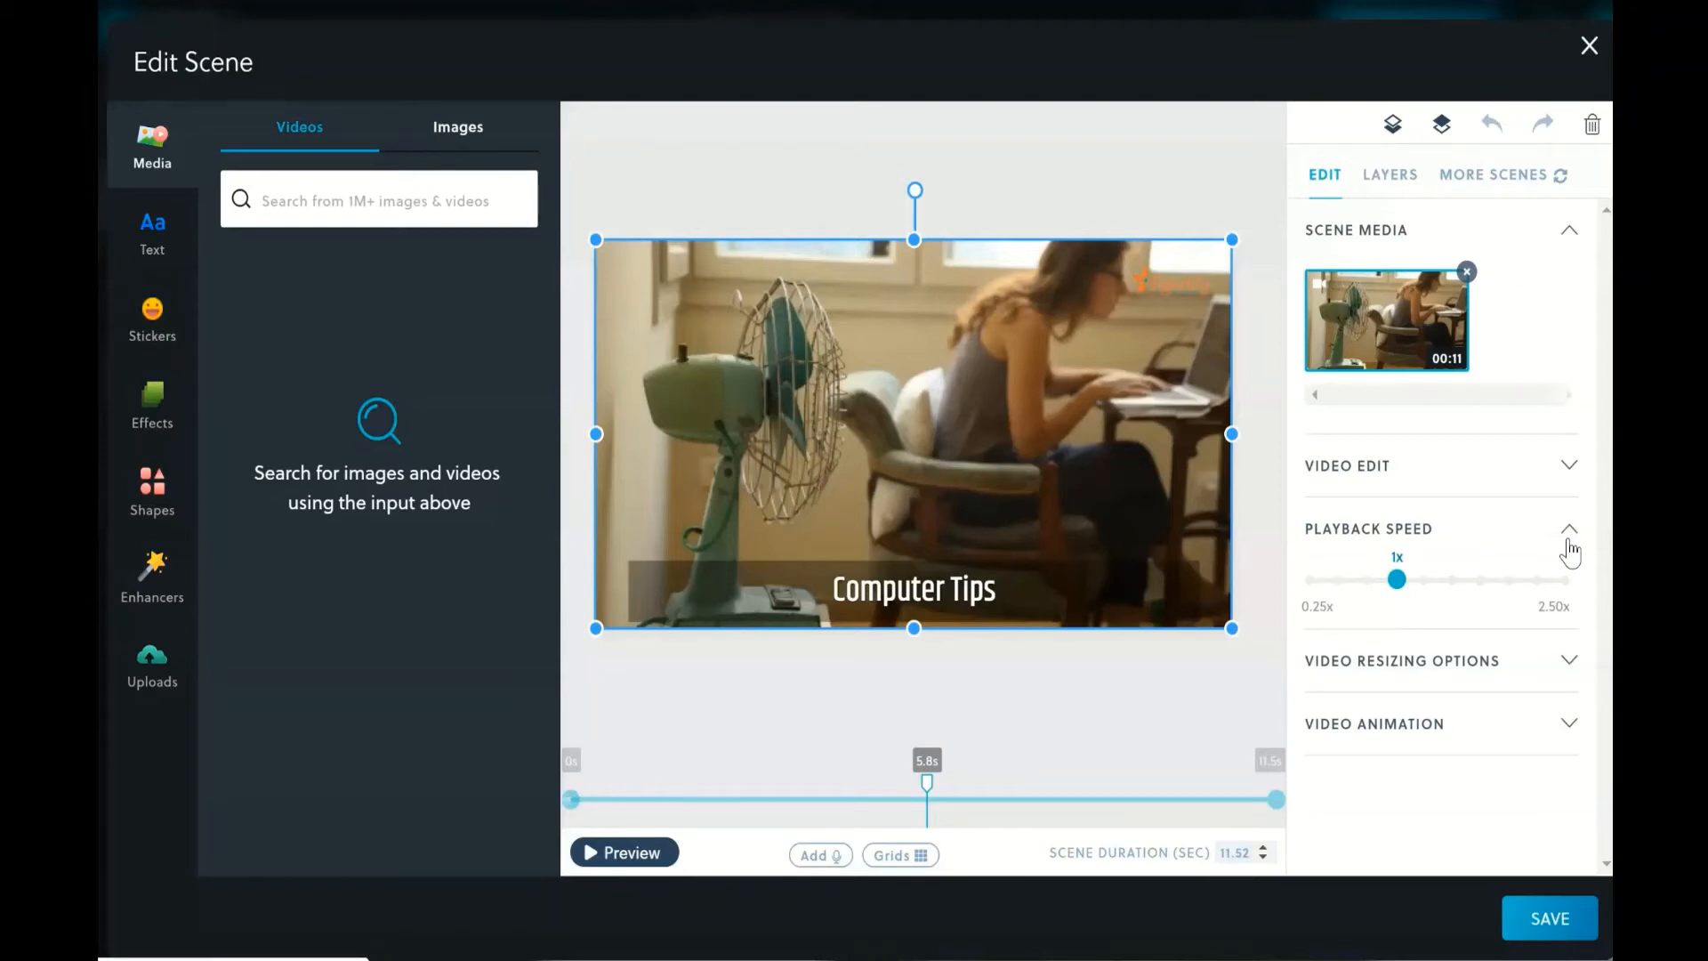
left_click(1398, 587)
left_click_drag(1398, 599, 1466, 596)
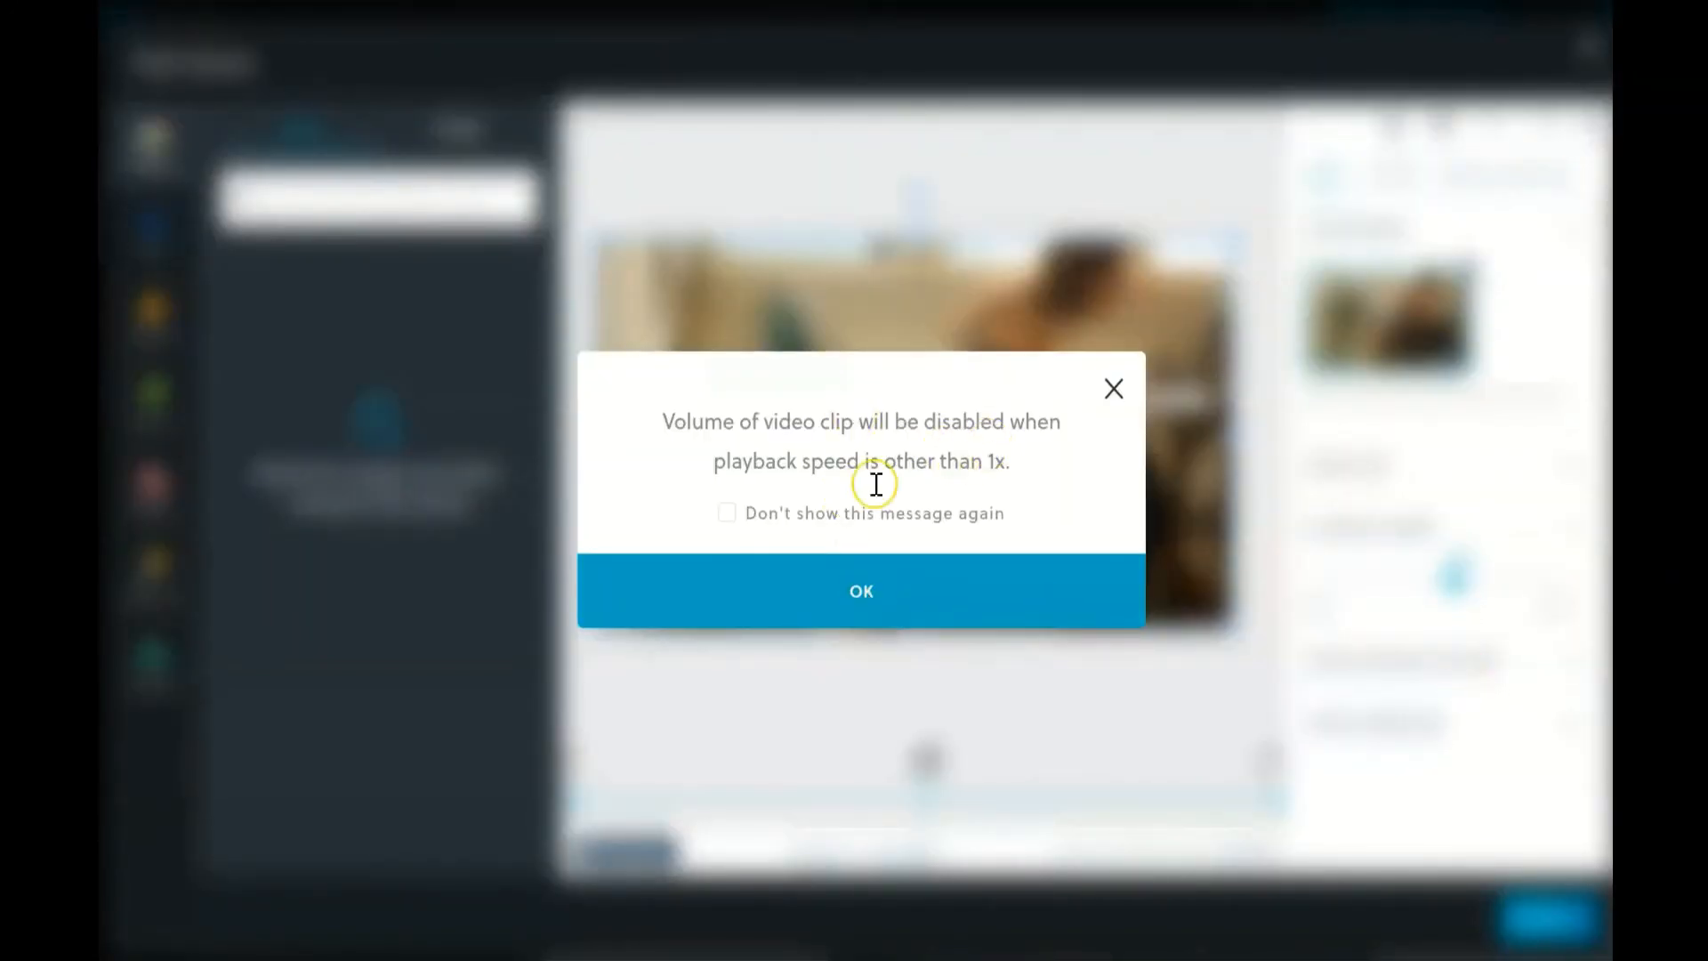
left_click(900, 589)
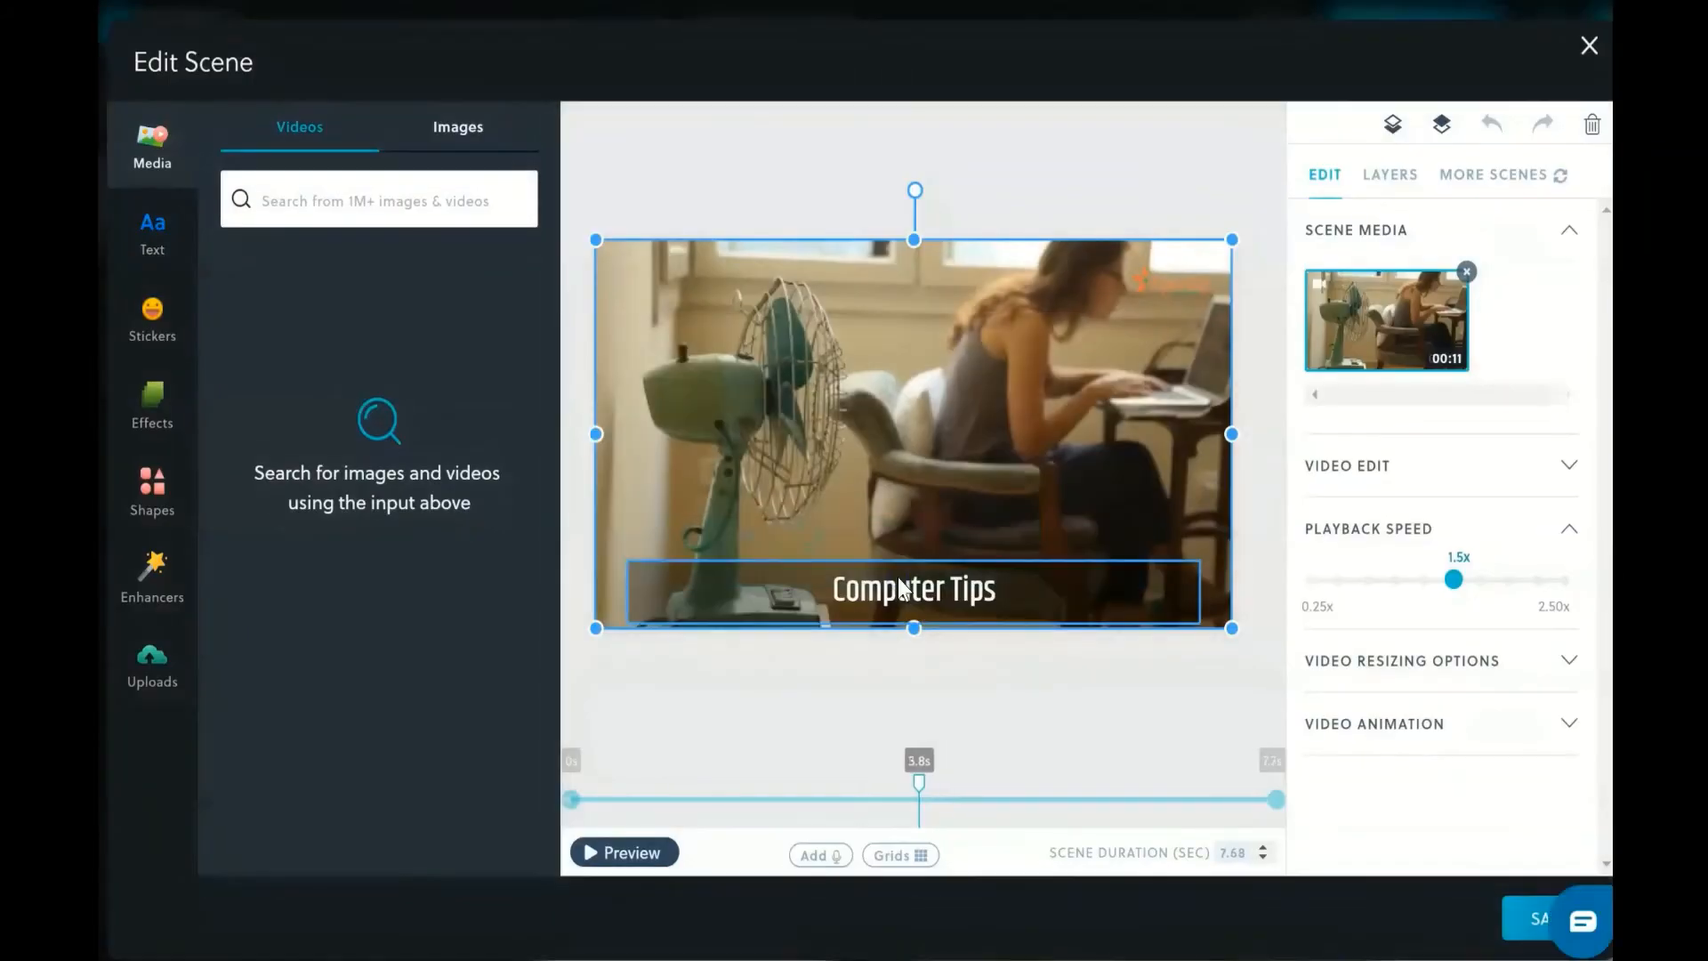
Examine the clip's video resizing and video animation options, keeping Fit With Blur, and save the scene.
left_click(1493, 675)
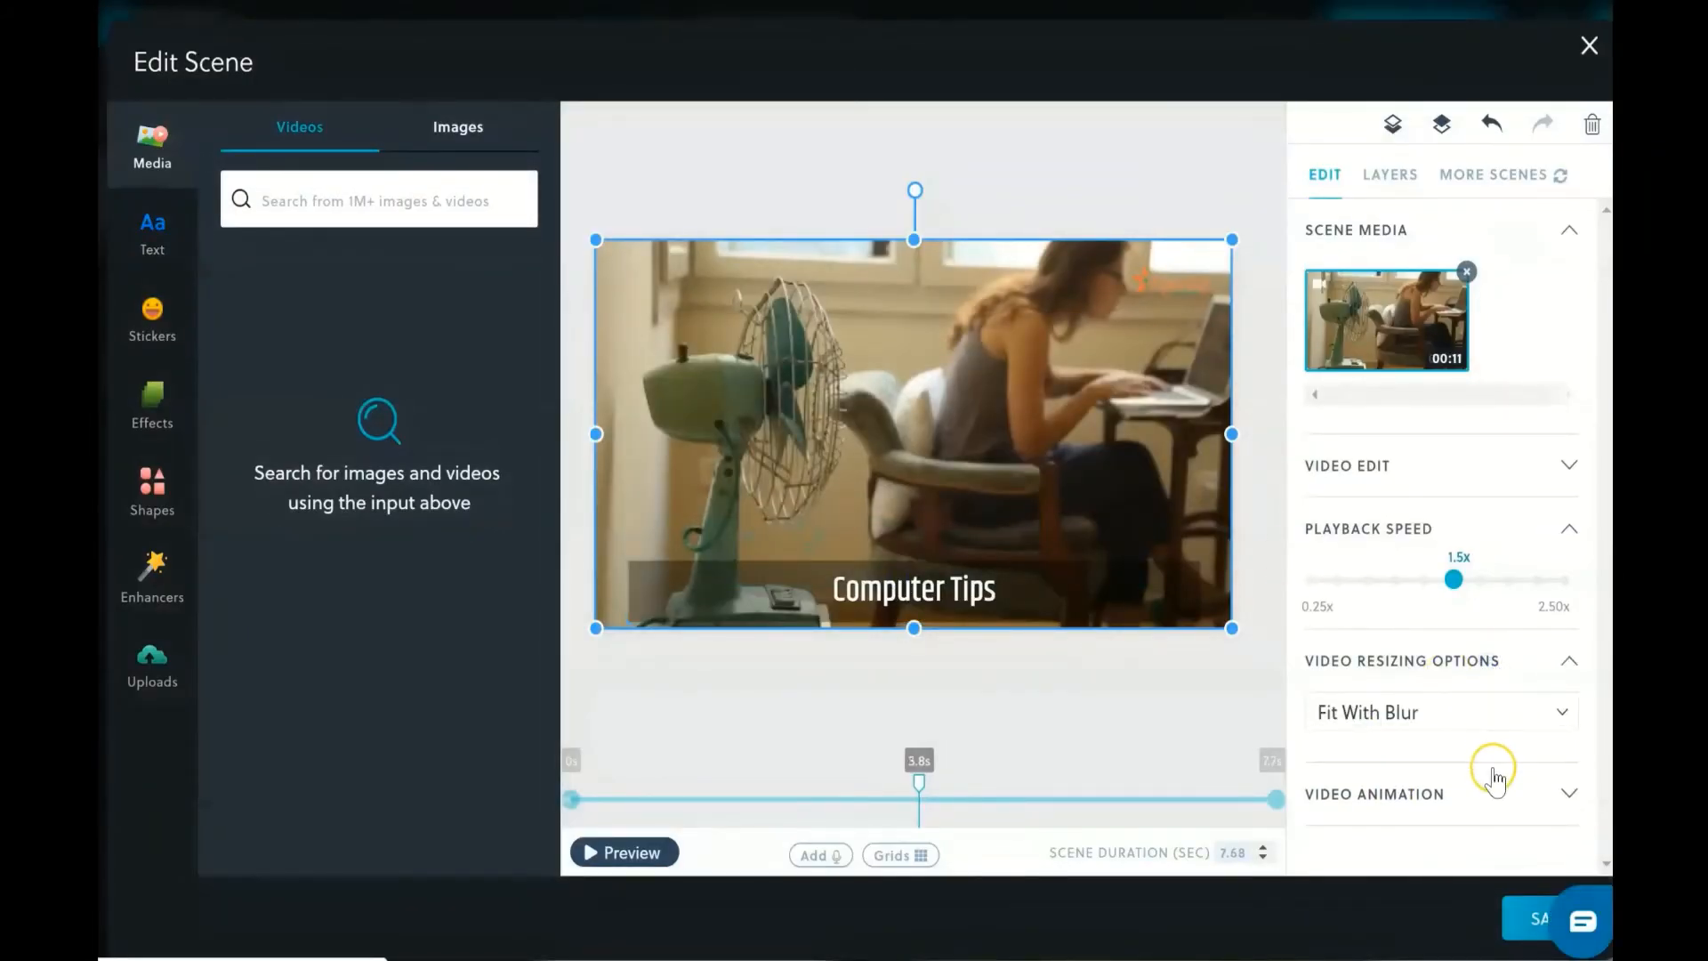
left_click(1522, 712)
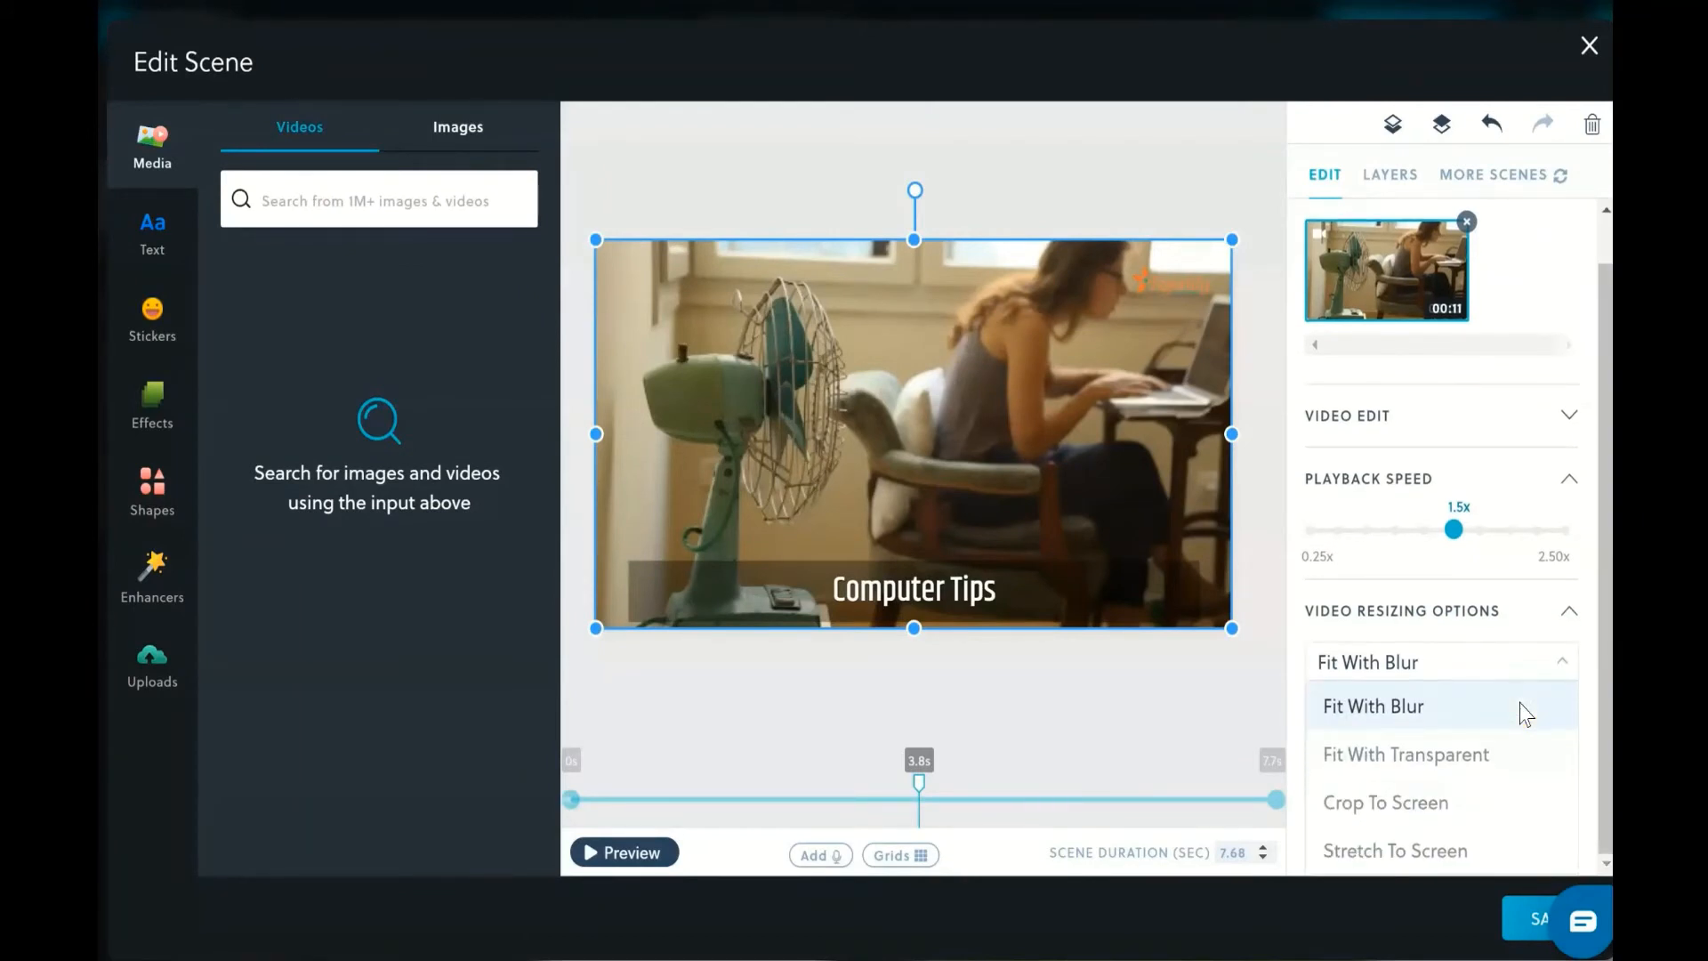
left_click(1449, 616)
left_click(1449, 790)
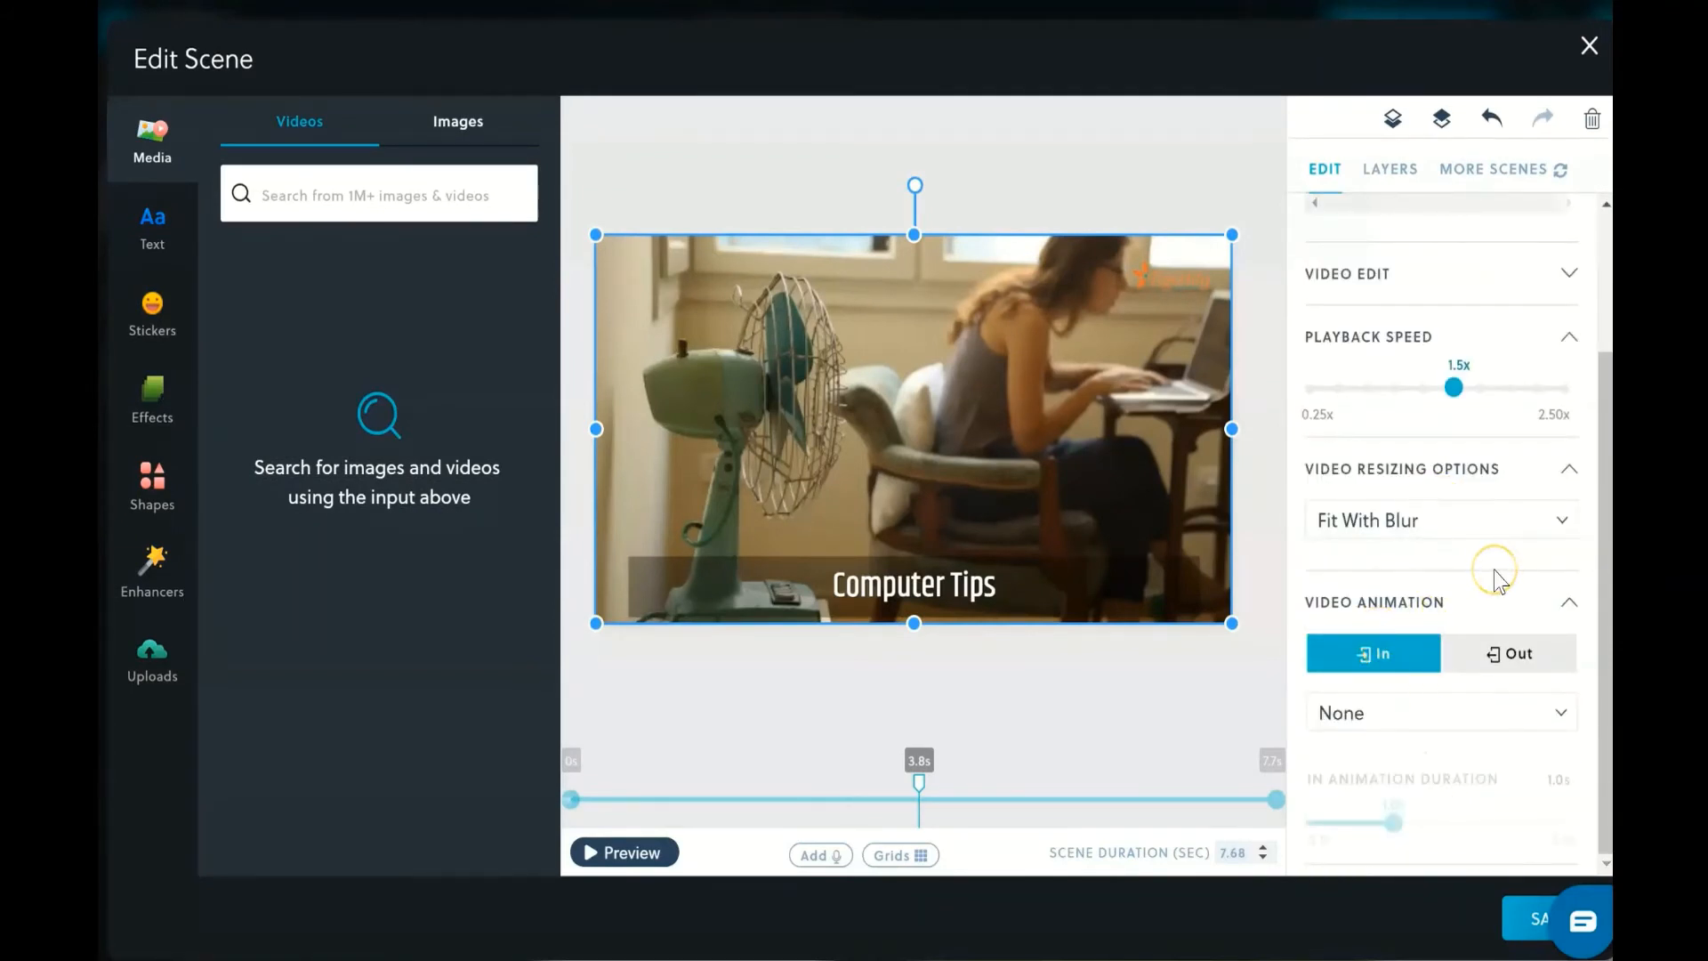
left_click(1518, 922)
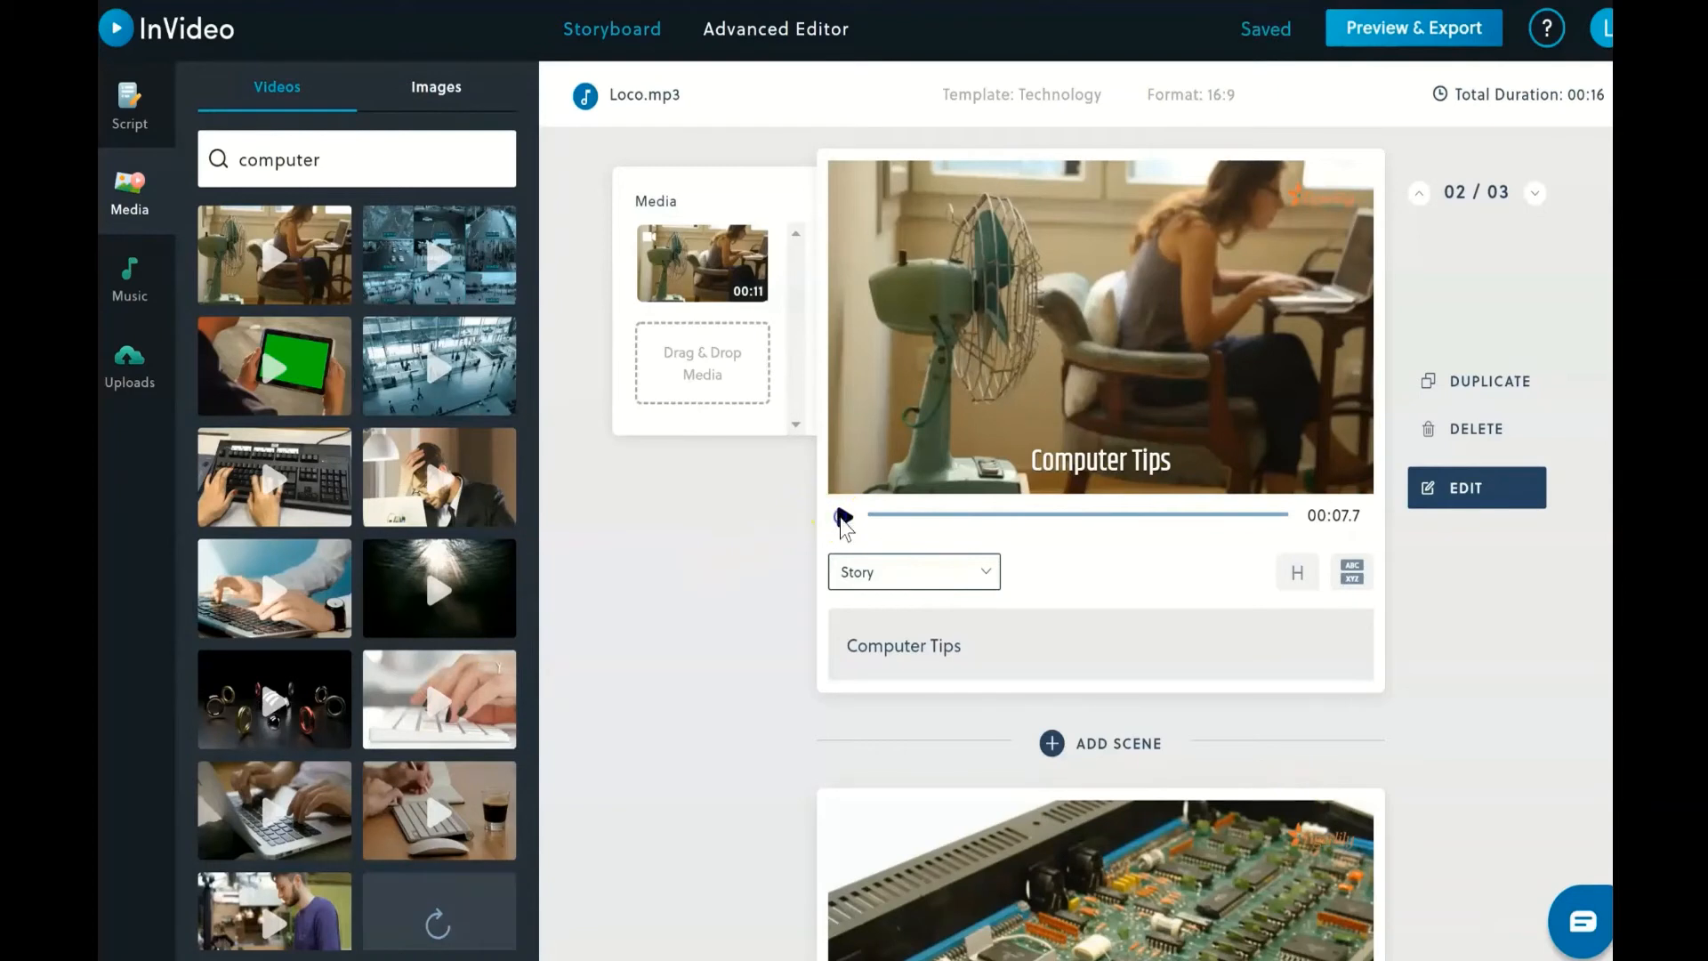
Play the Computer Tips scene to check the sped-up video and inspect its script text.
left_click(842, 518)
left_click(1076, 654)
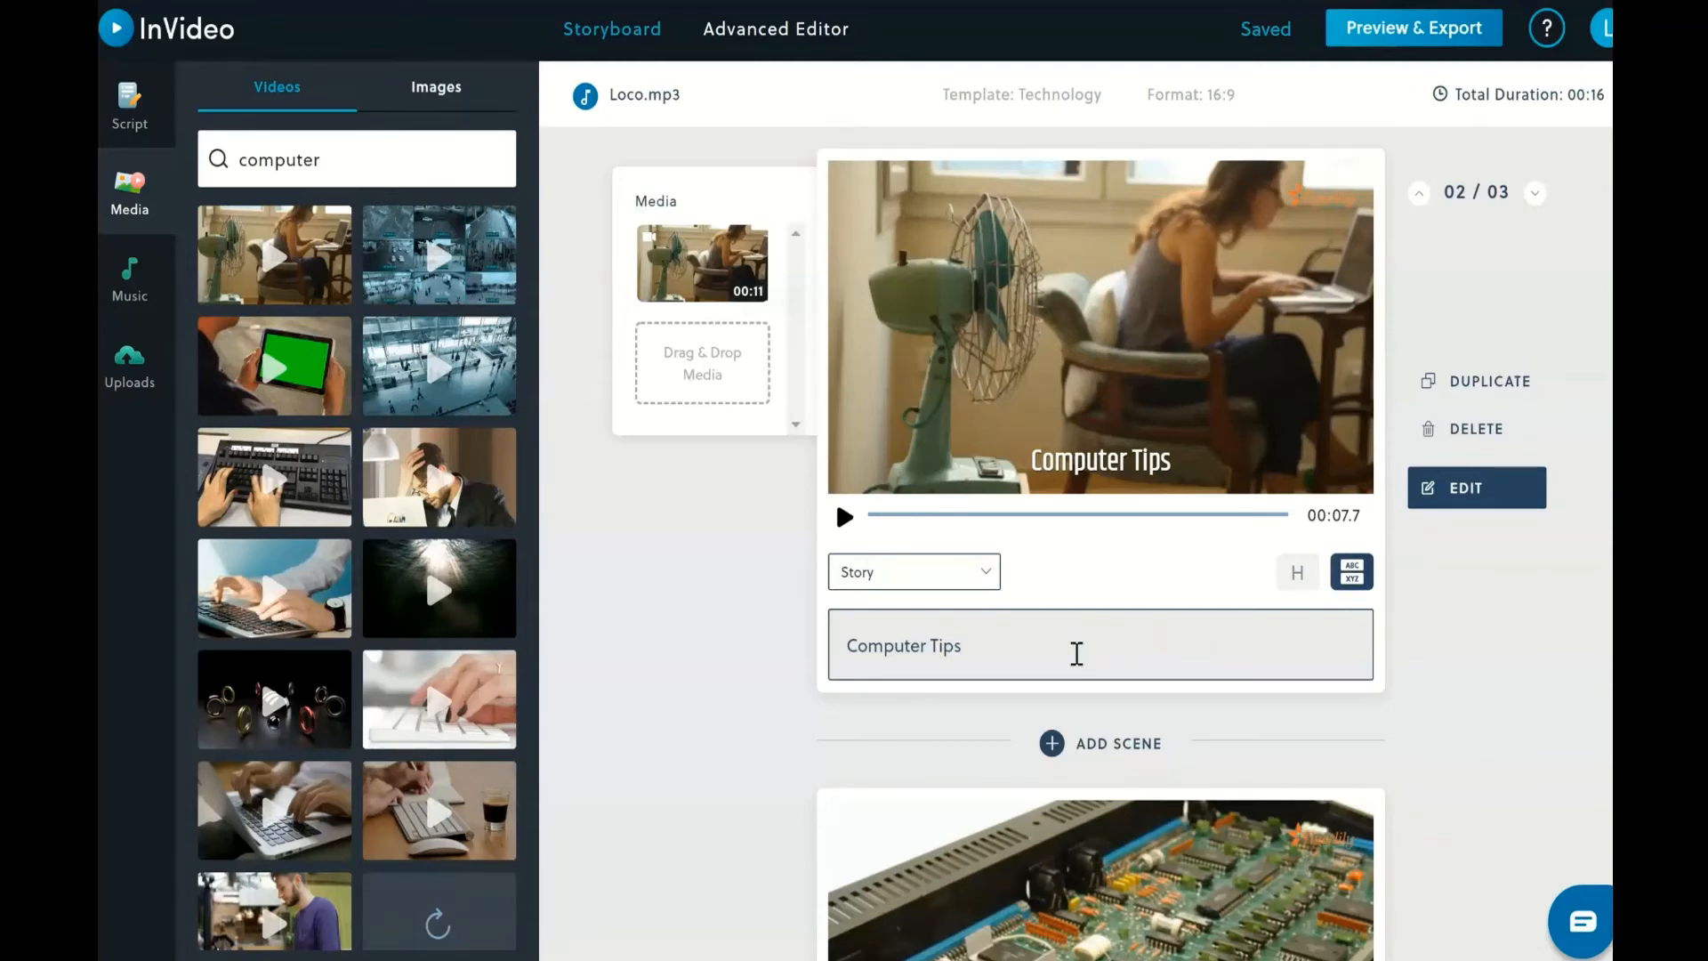
left_click(1435, 588)
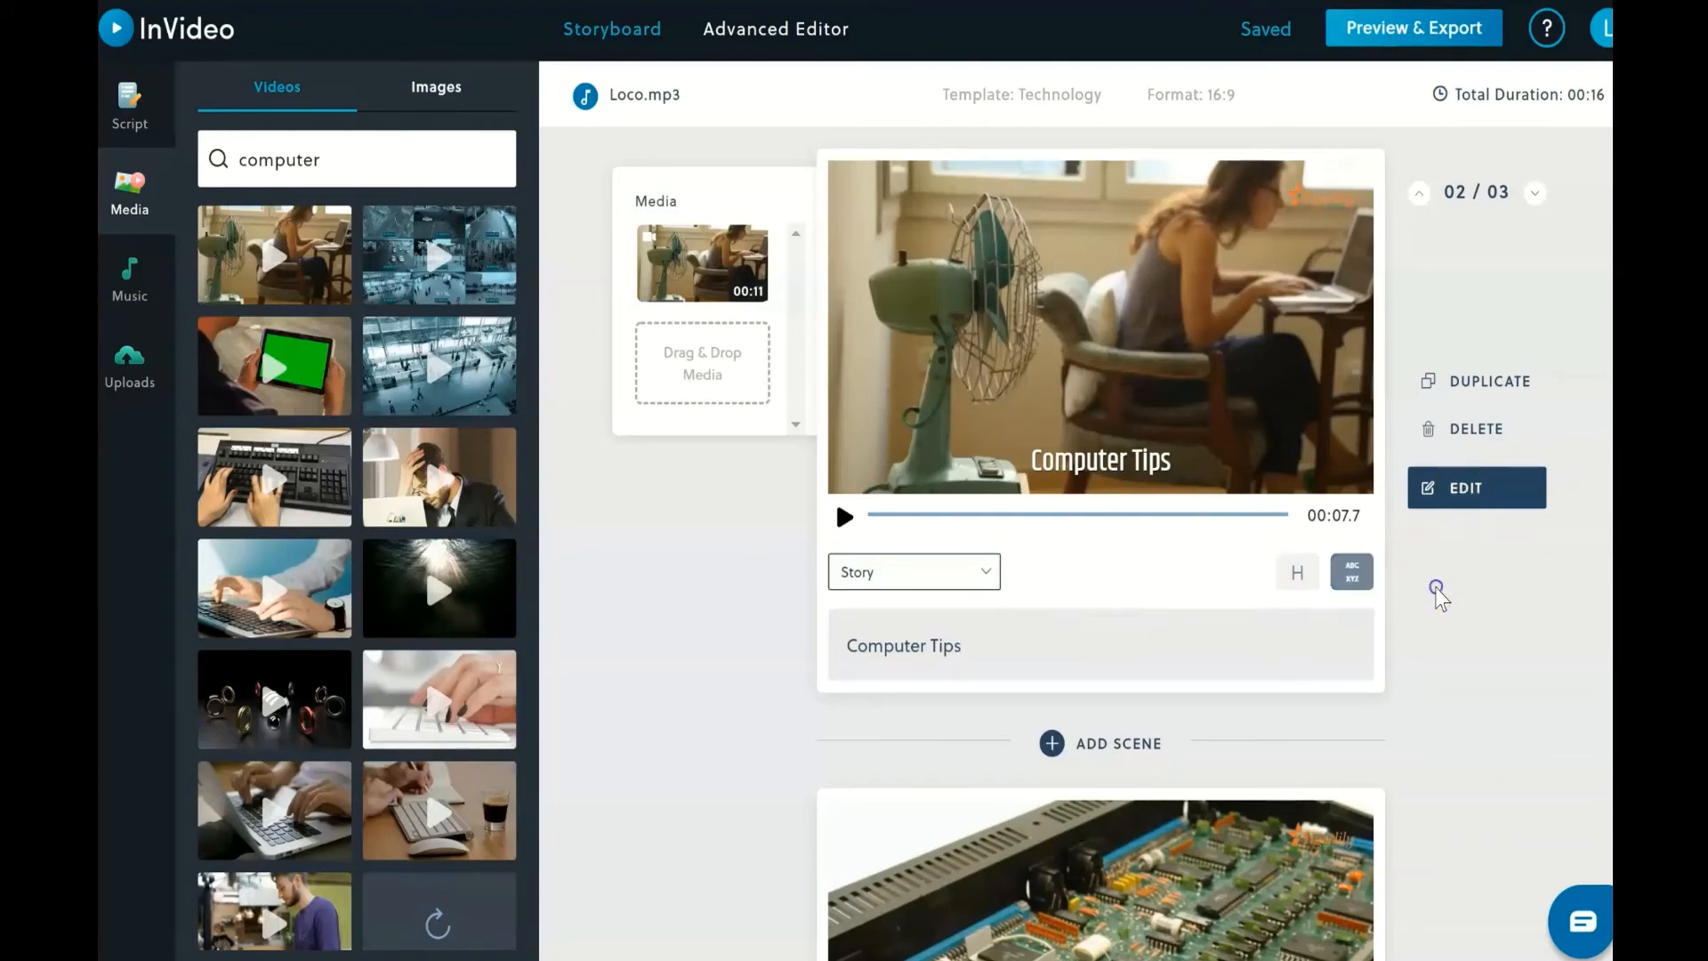
Delete the circuit board image from the third scene, Get the best internet connection.
scroll(1437, 589, "down", 5)
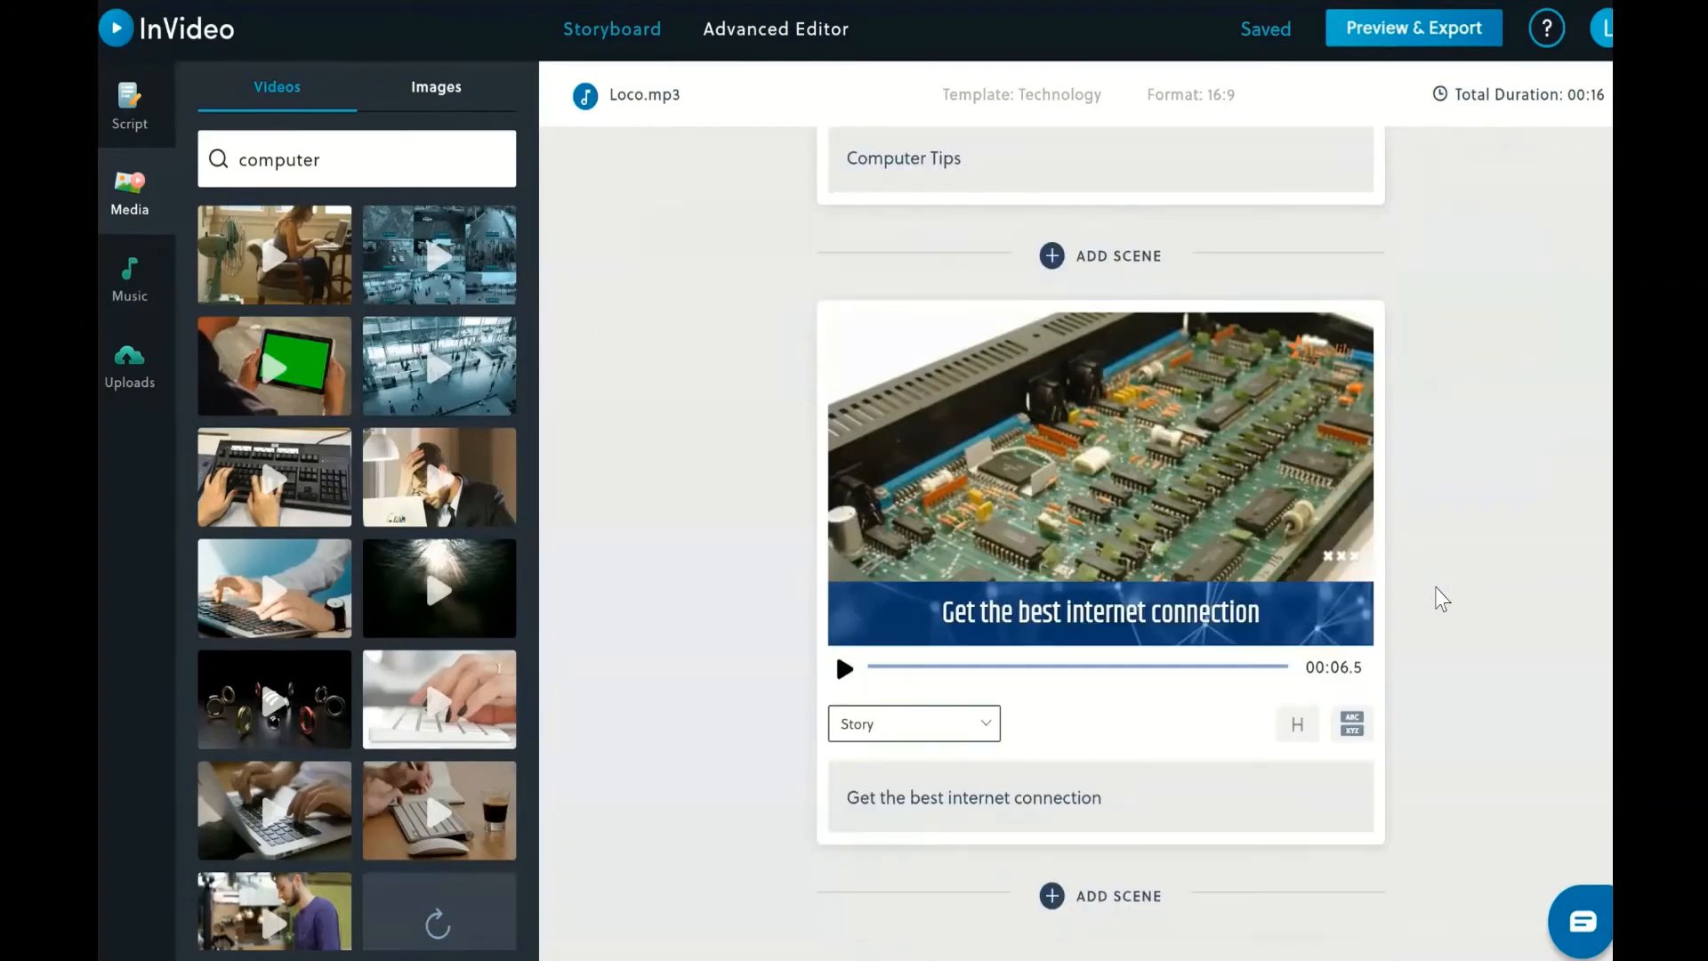
left_click(1110, 449)
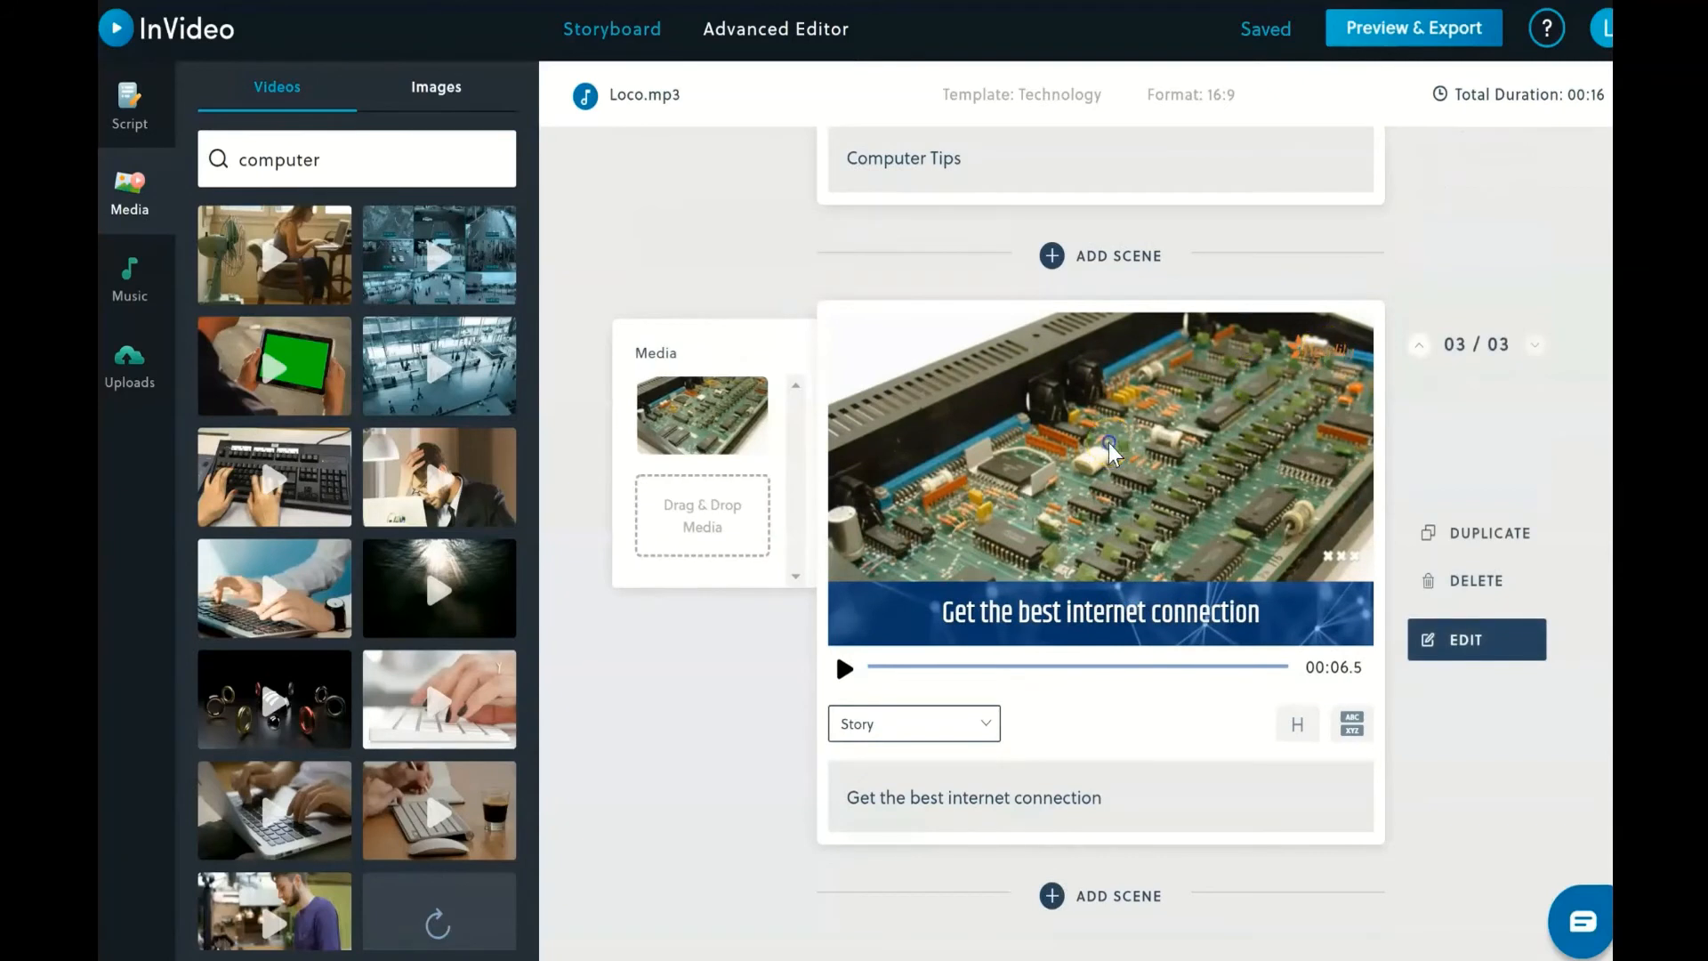
left_click(738, 414)
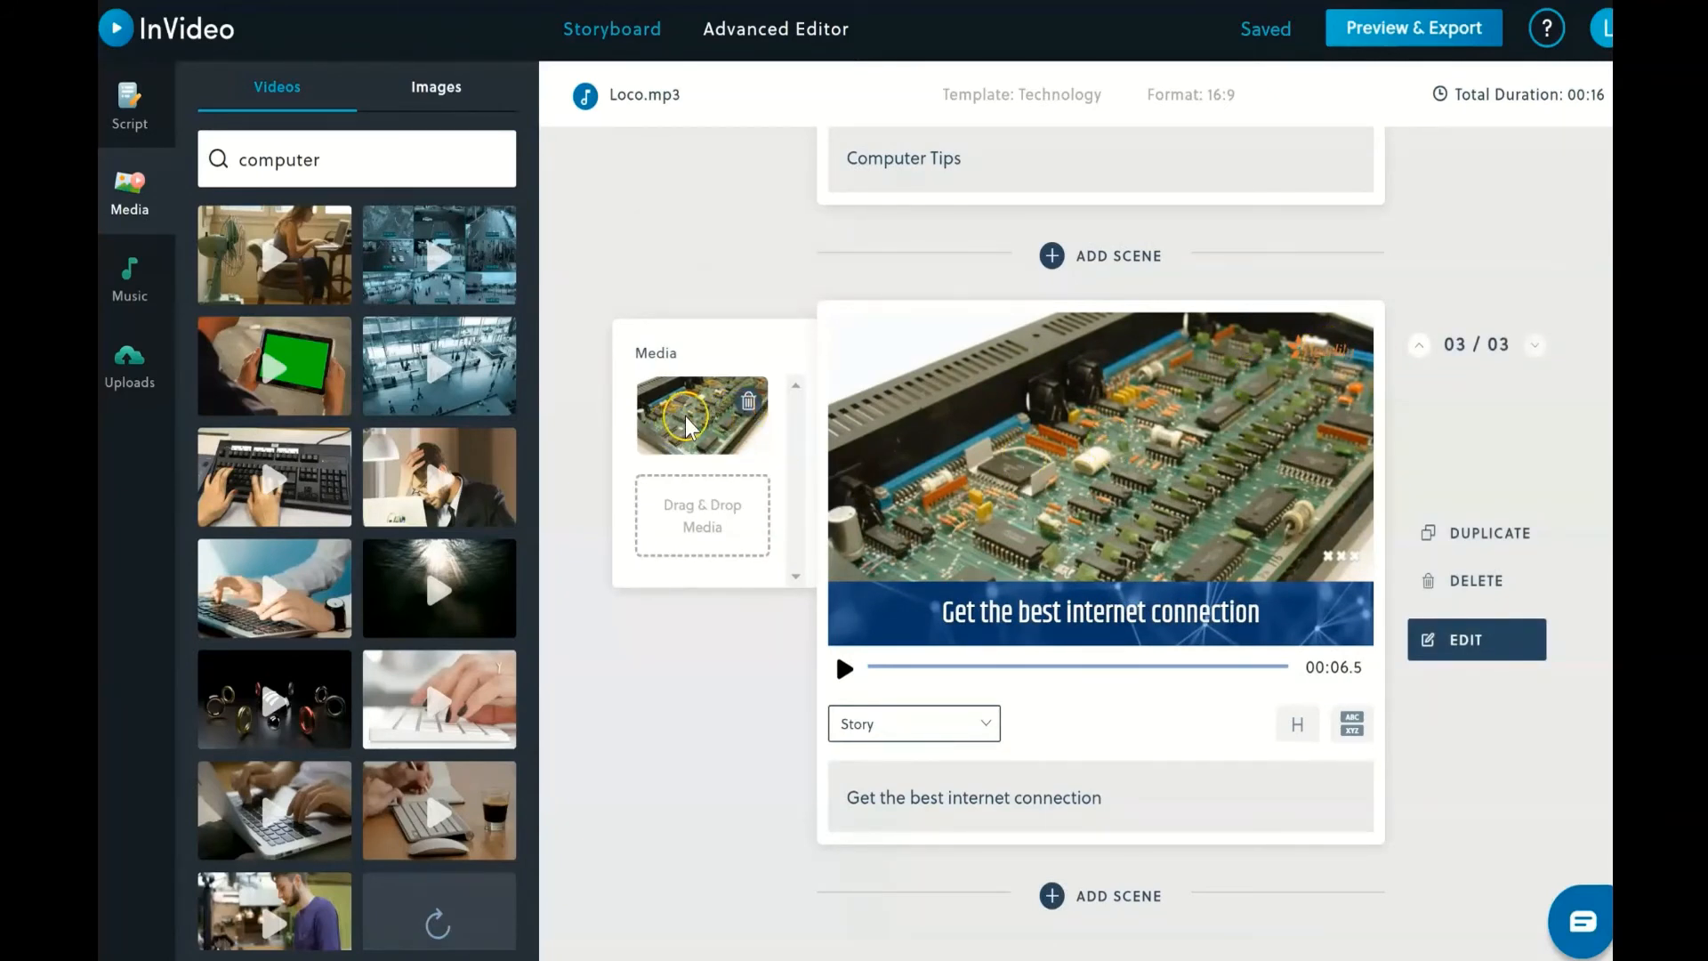
left_click(749, 405)
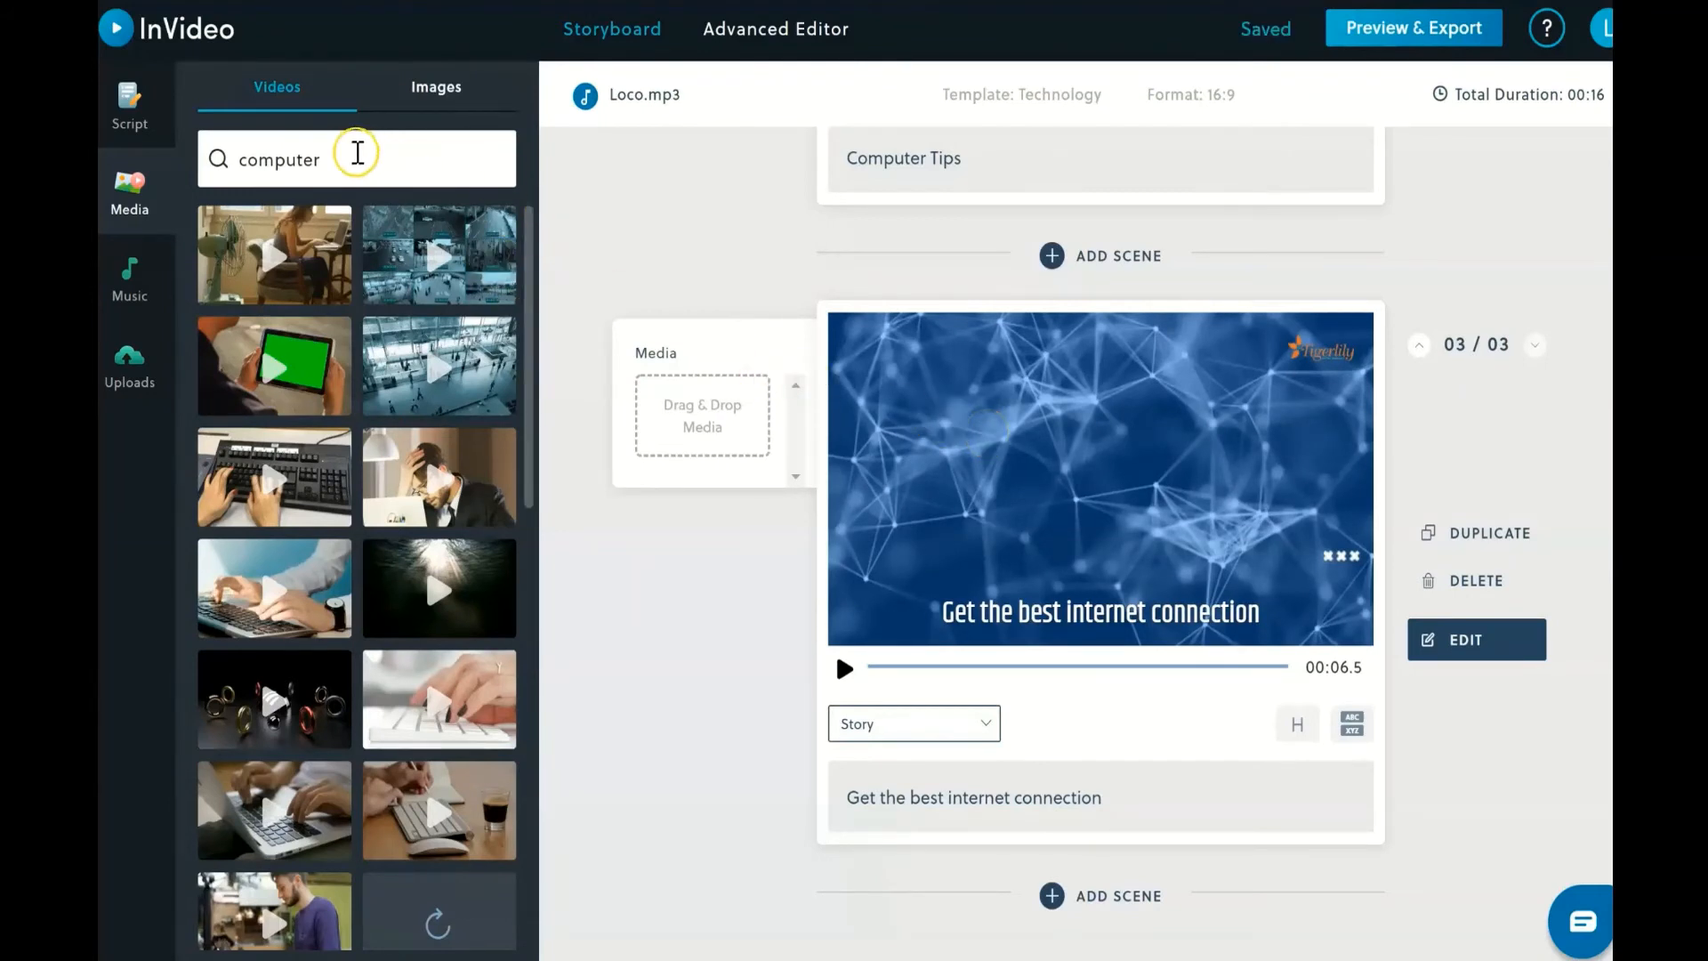
Search the stock videos for "internet".
left_click_drag(351, 156, 186, 147)
type("internet")
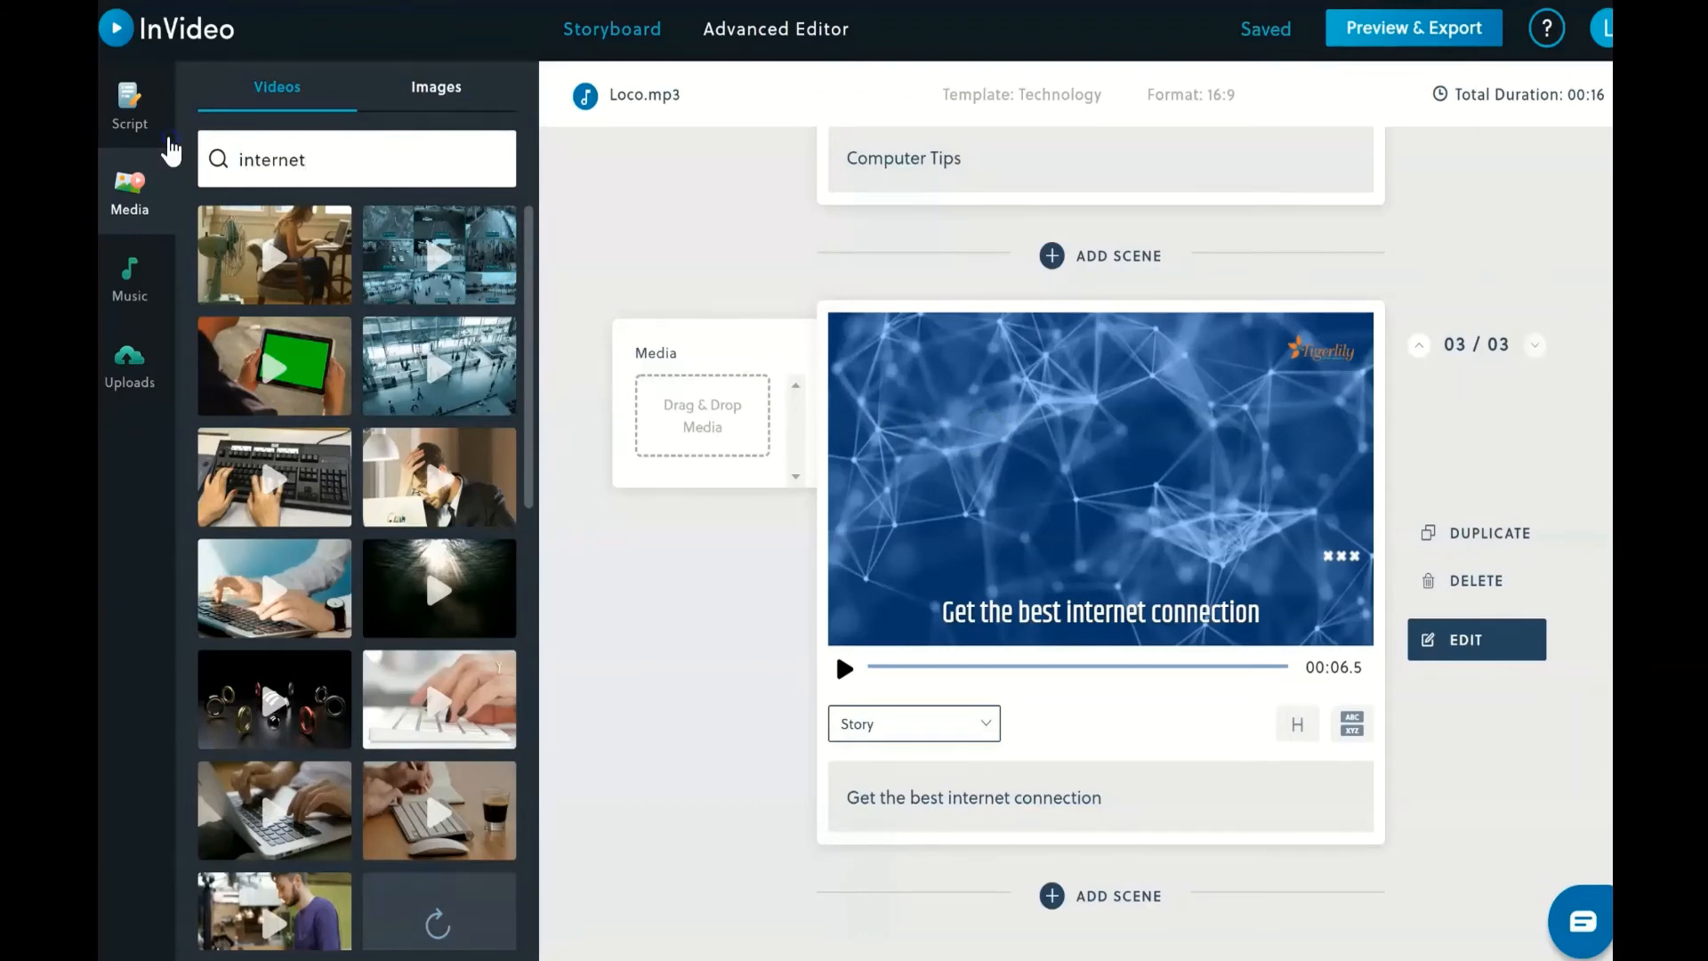
key("Return")
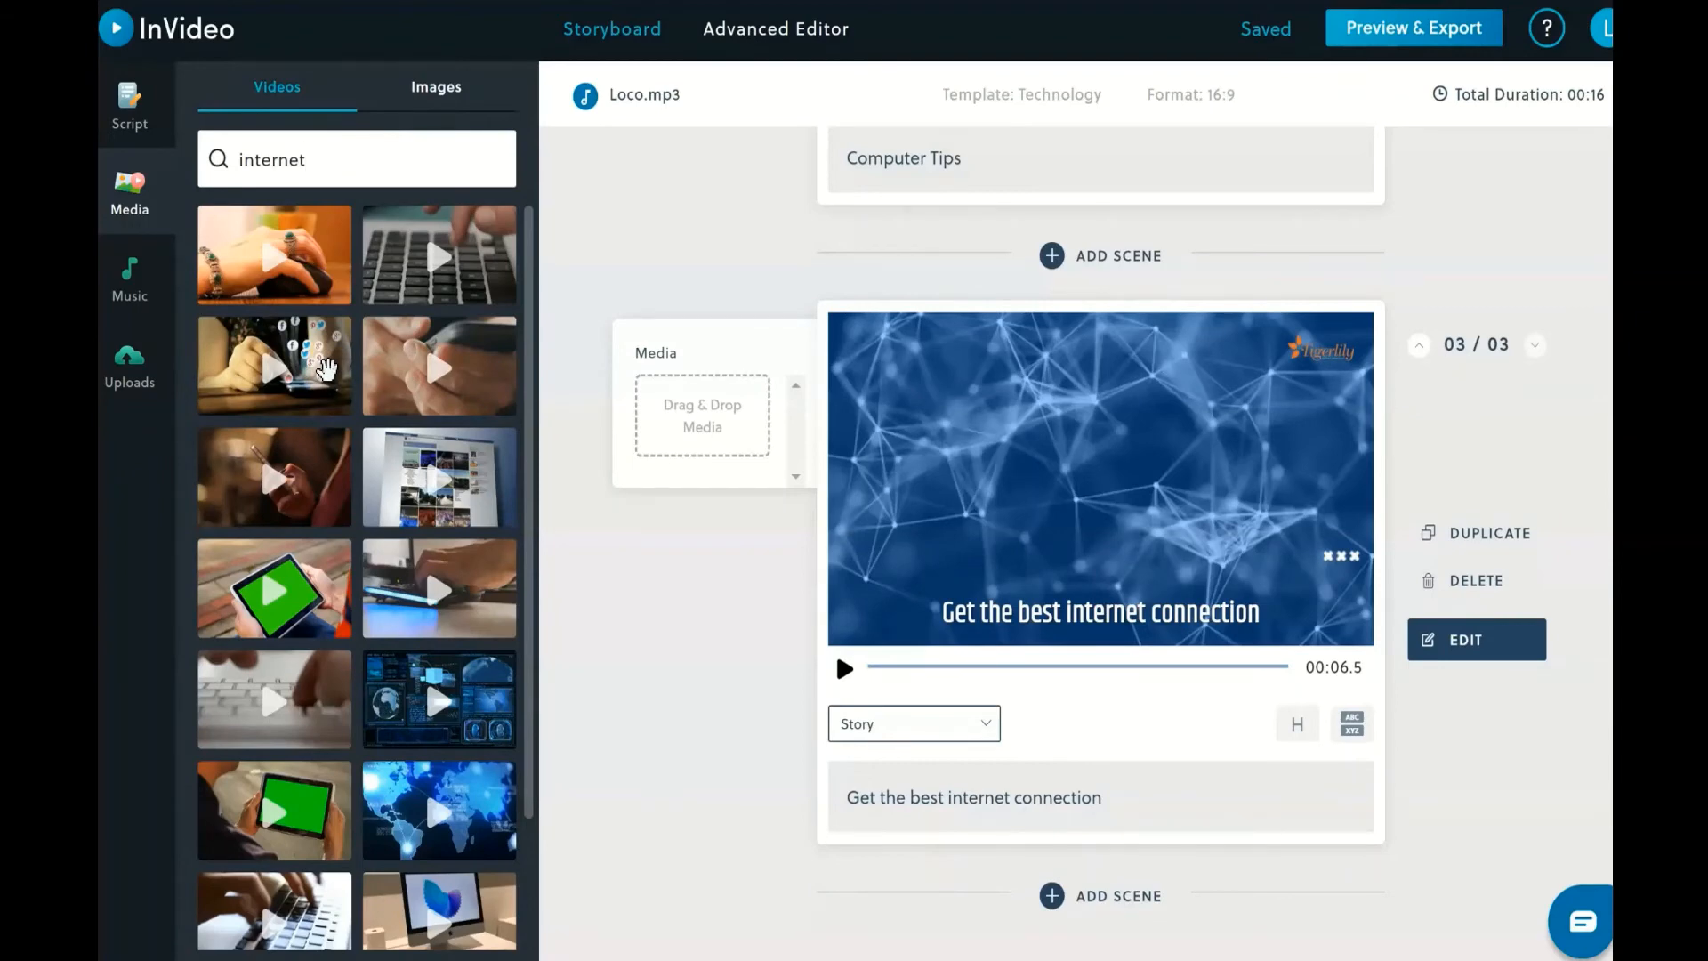
Add the video of a hand tapping a phone with social media icons to the third scene, trimmed to 00:00:0–00:09:7.
left_click_drag(325, 367, 691, 441)
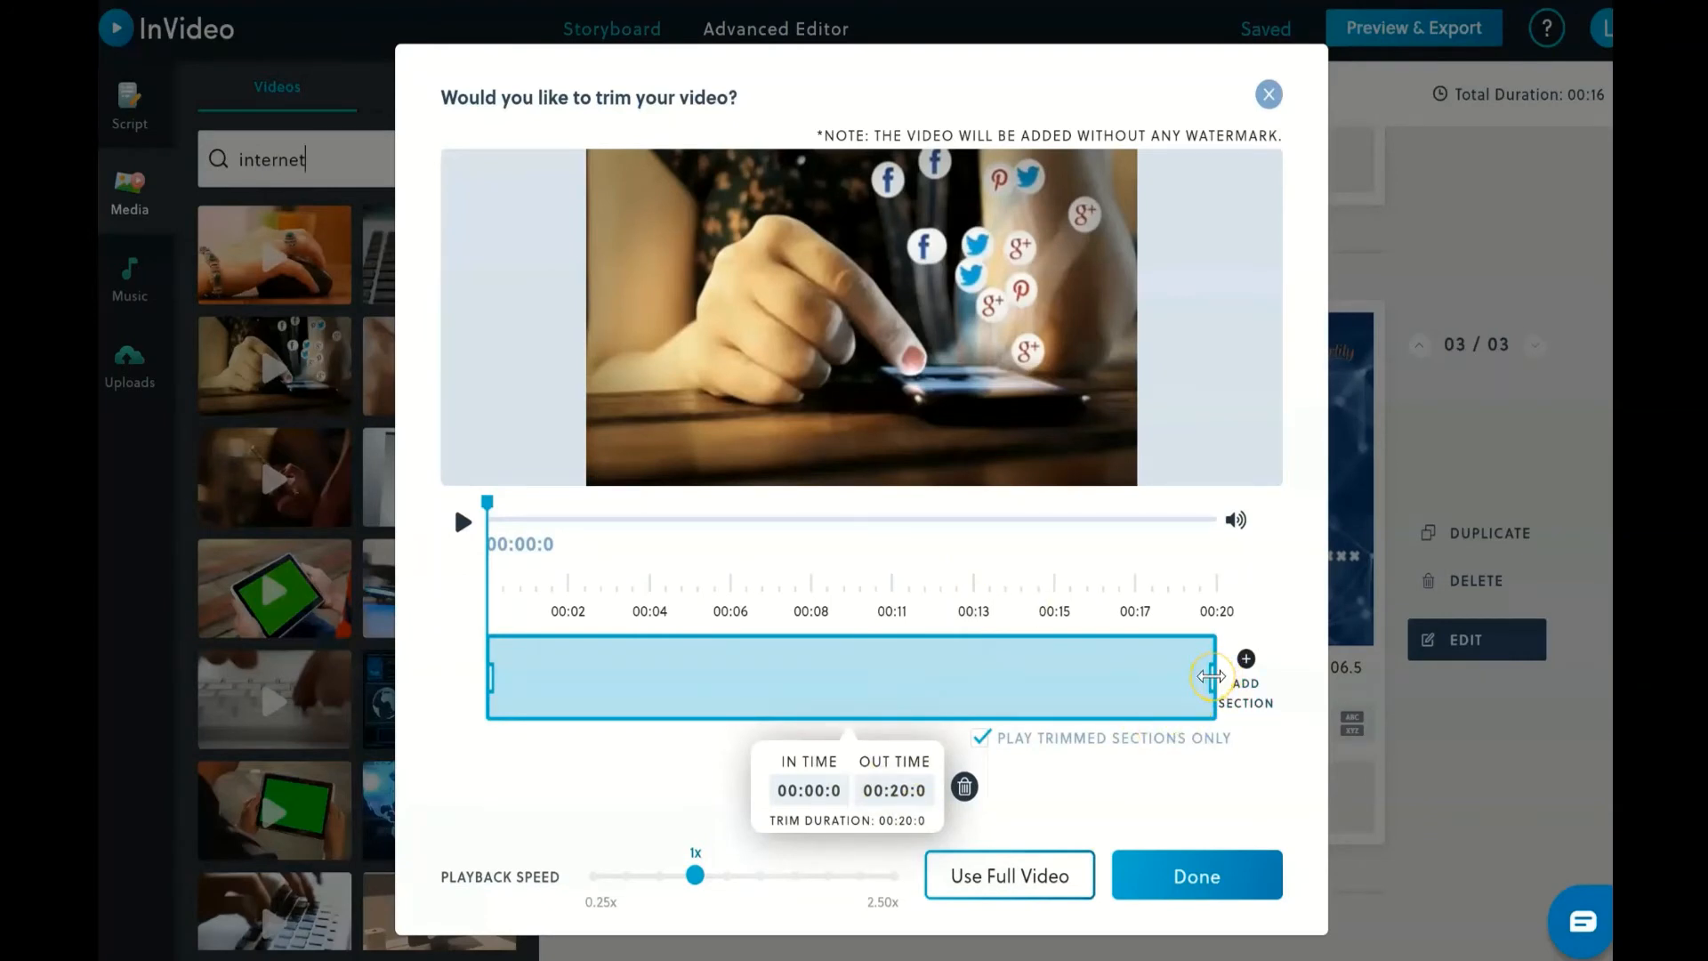
left_click(457, 523)
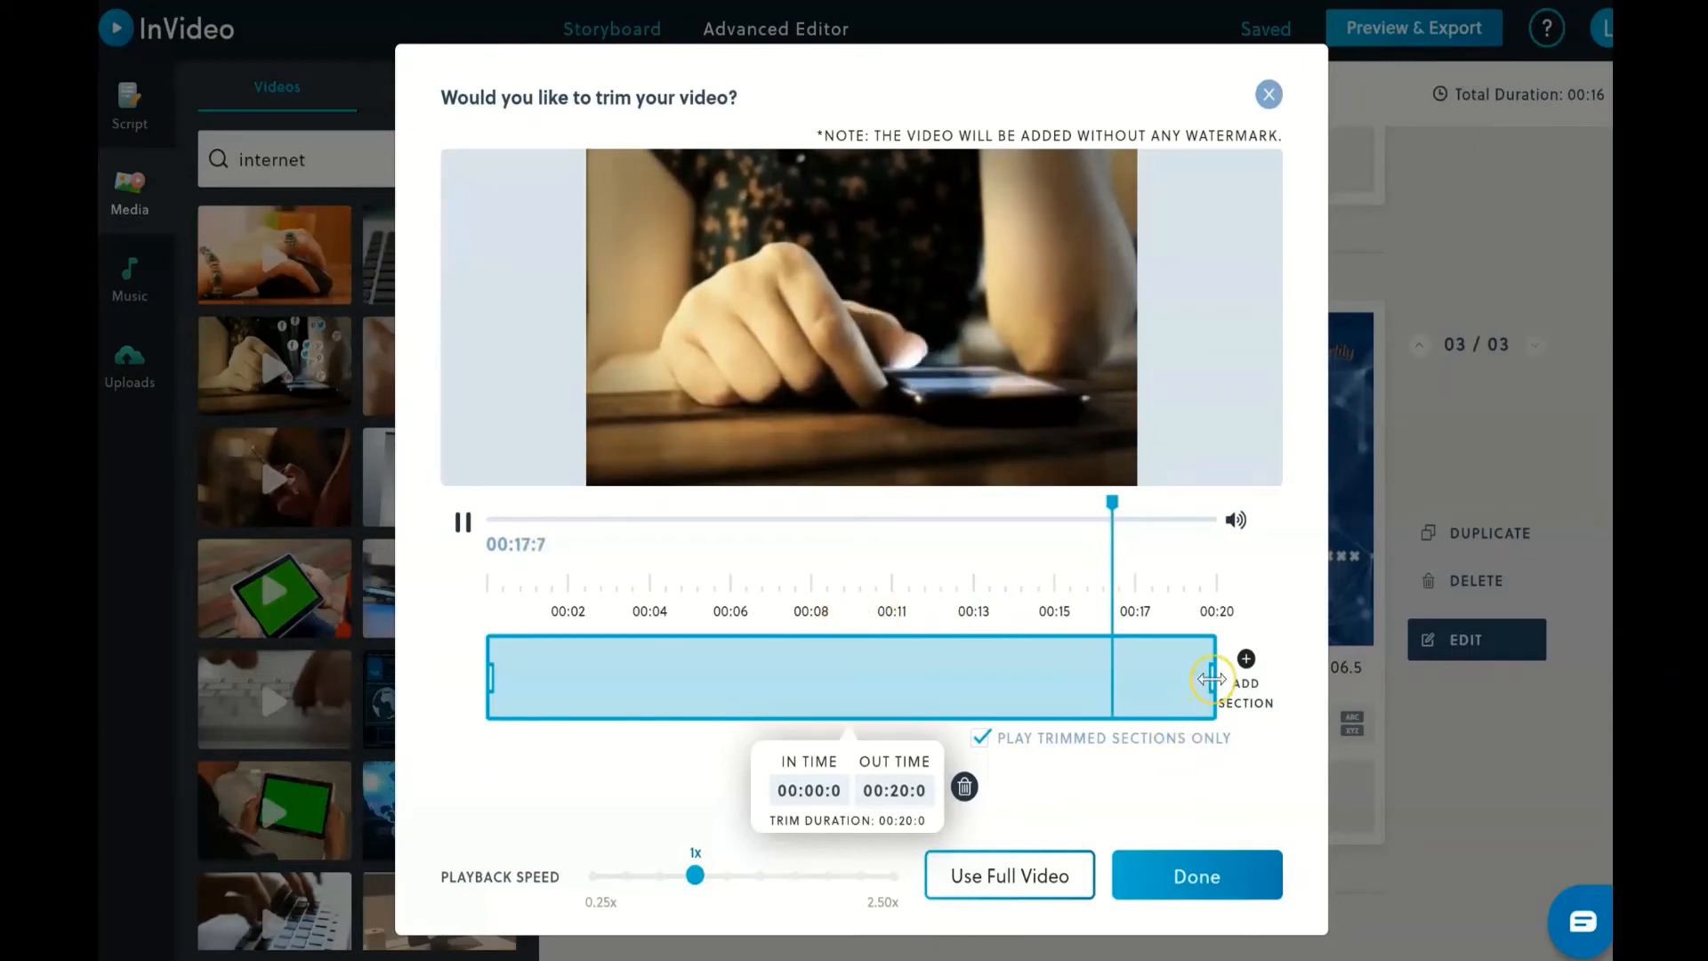
left_click_drag(1212, 679, 842, 669)
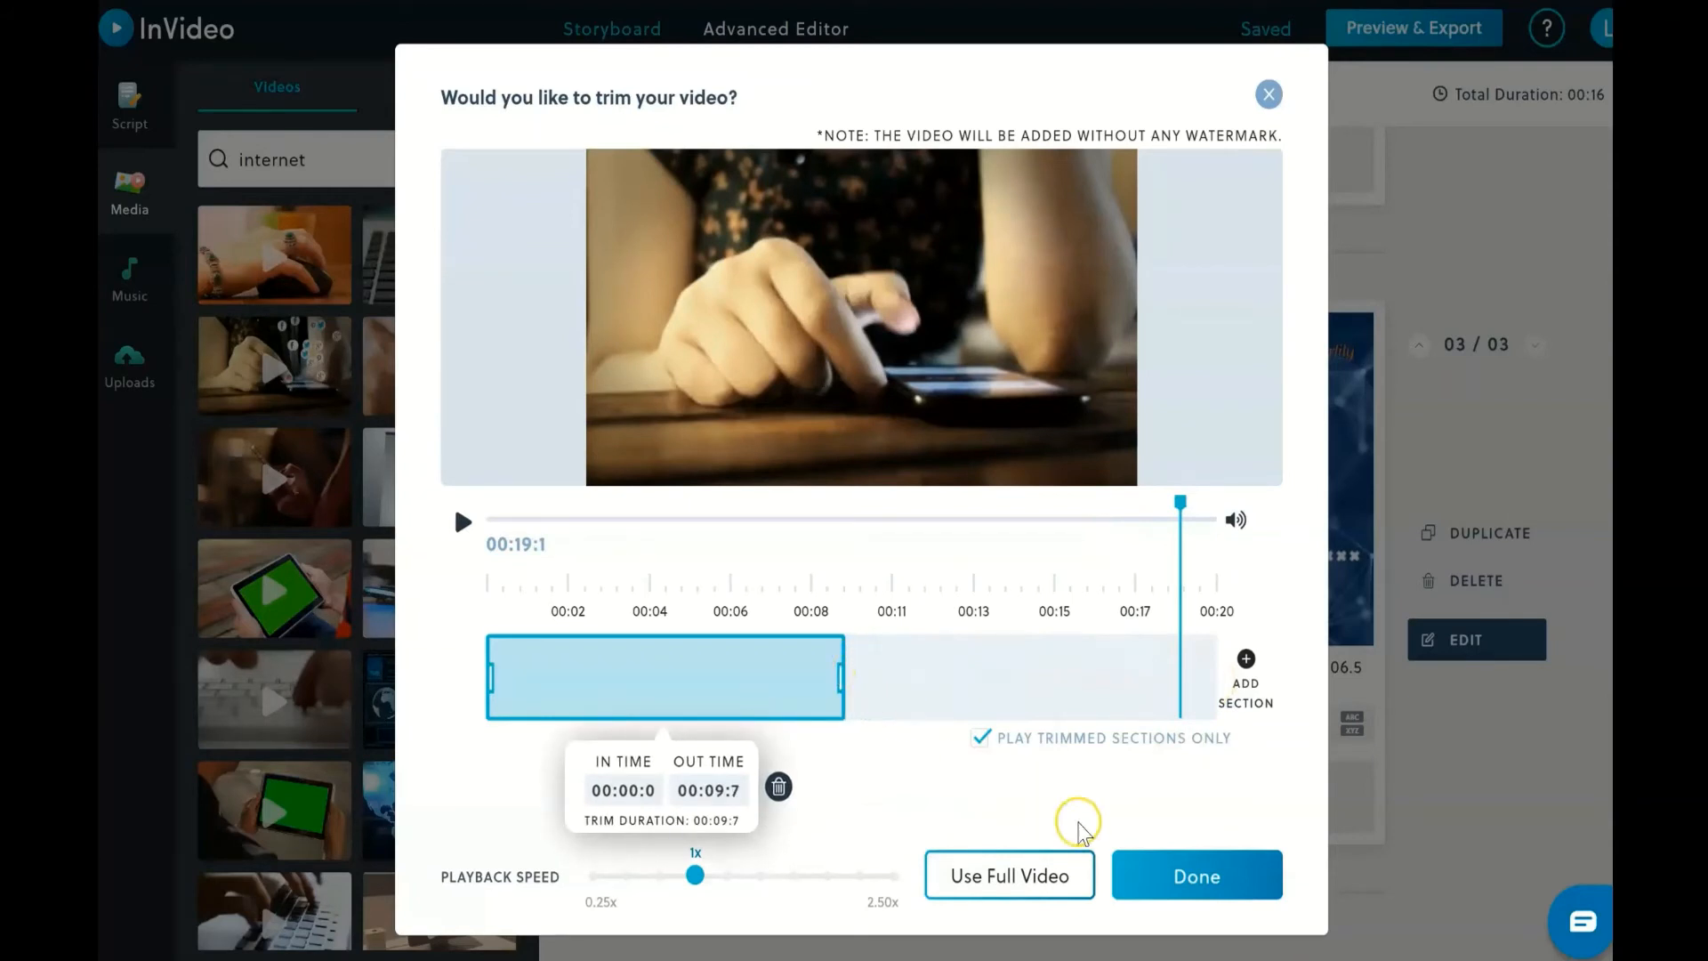
left_click(1196, 897)
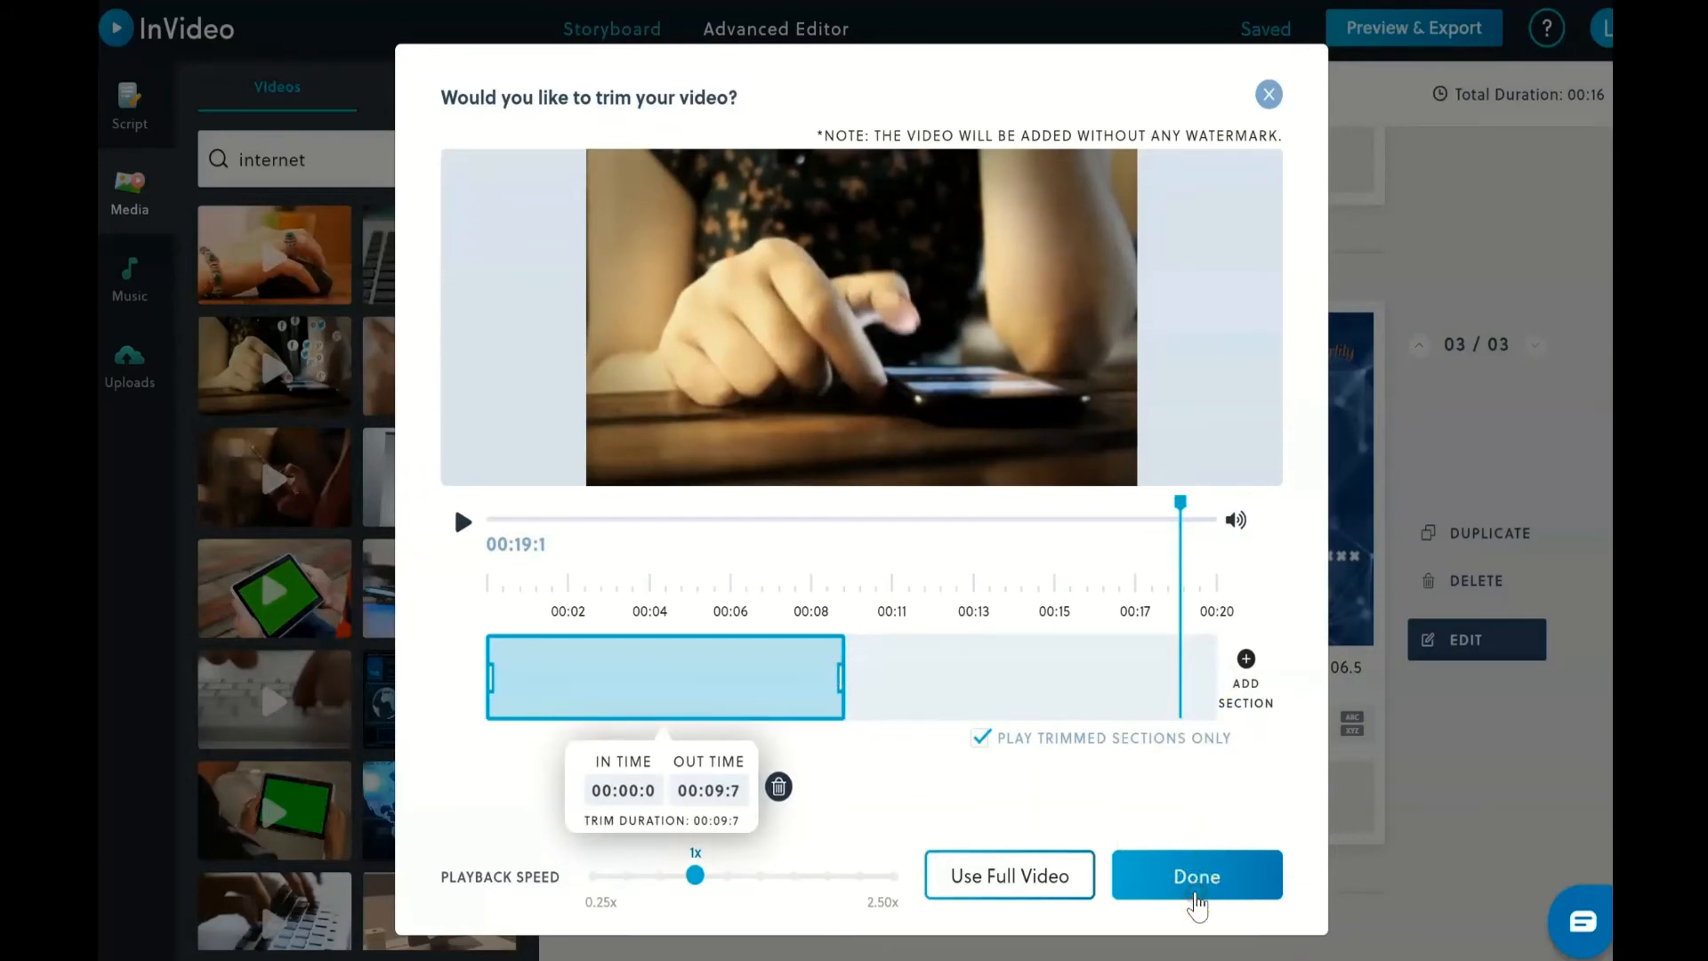
left_click(1196, 900)
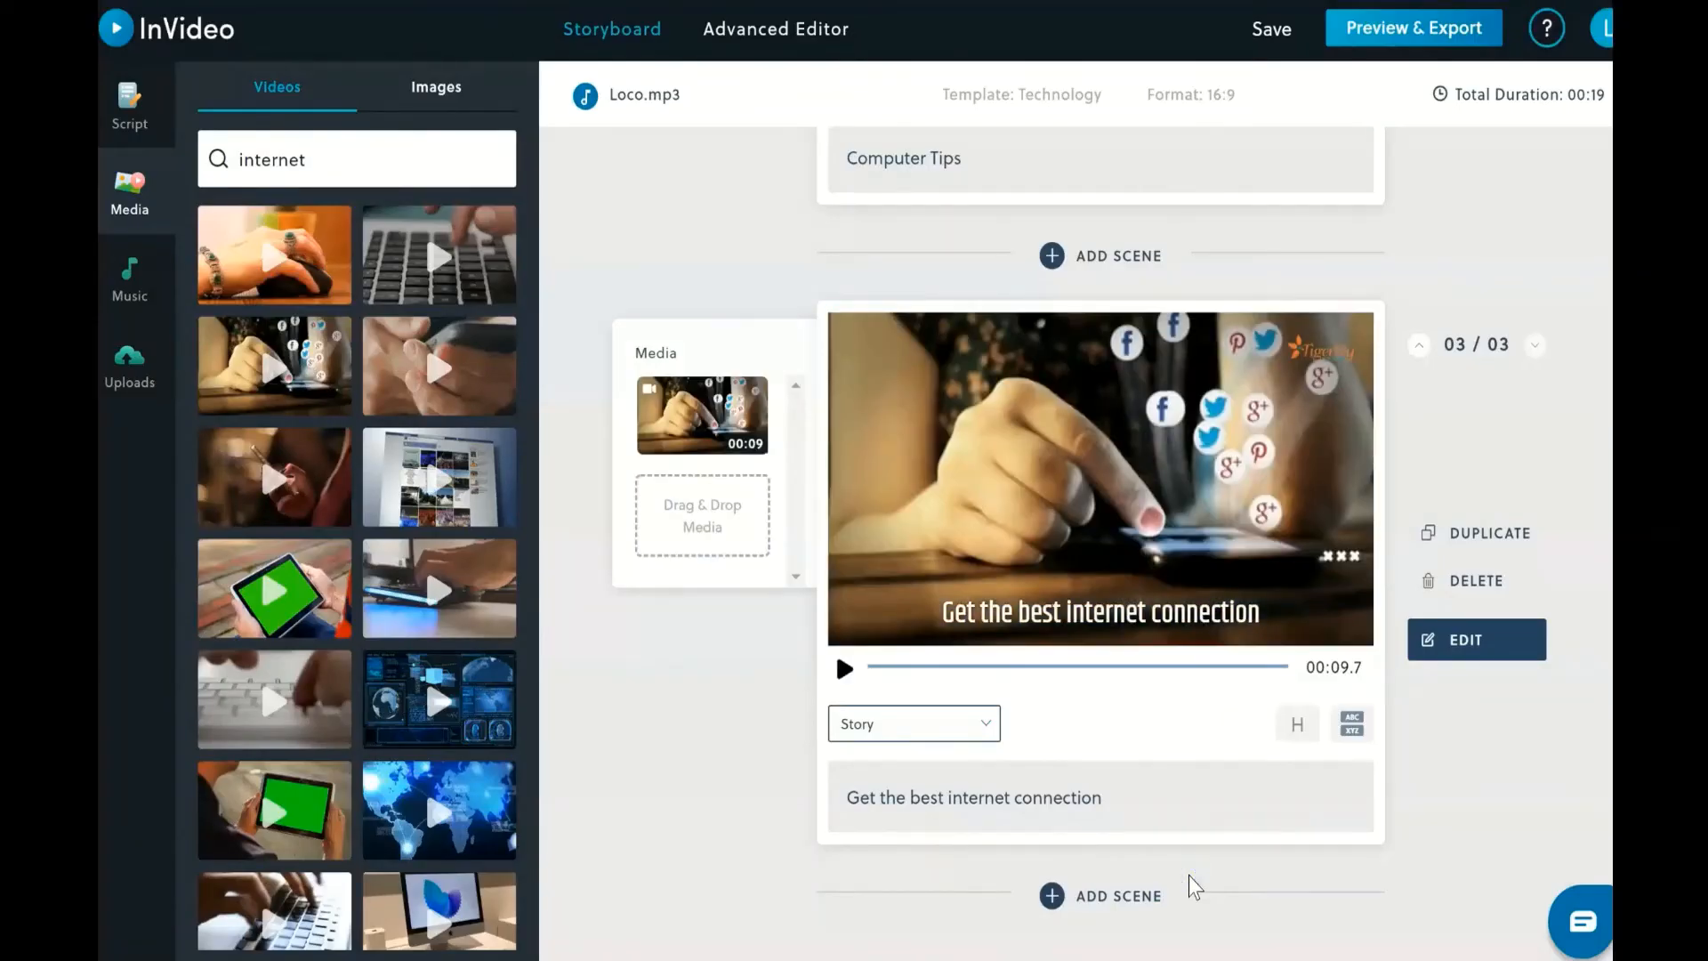
Play the third scene to check how the trimmed phone video looks with its text.
left_click(844, 667)
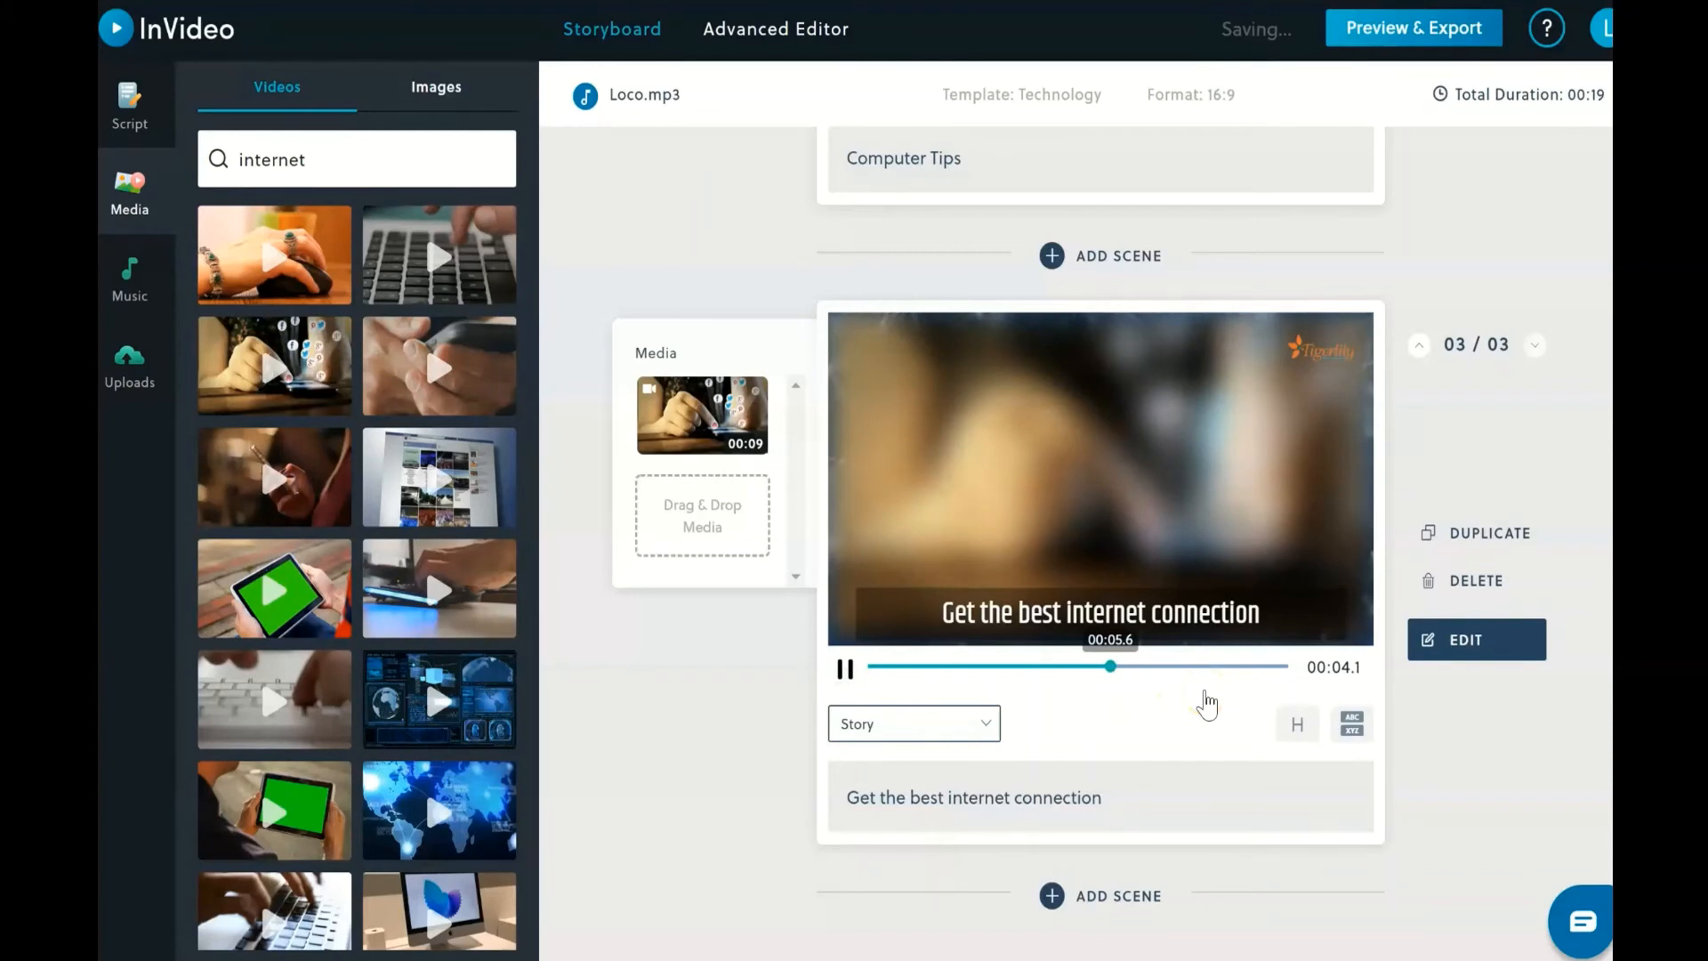
left_click(846, 669)
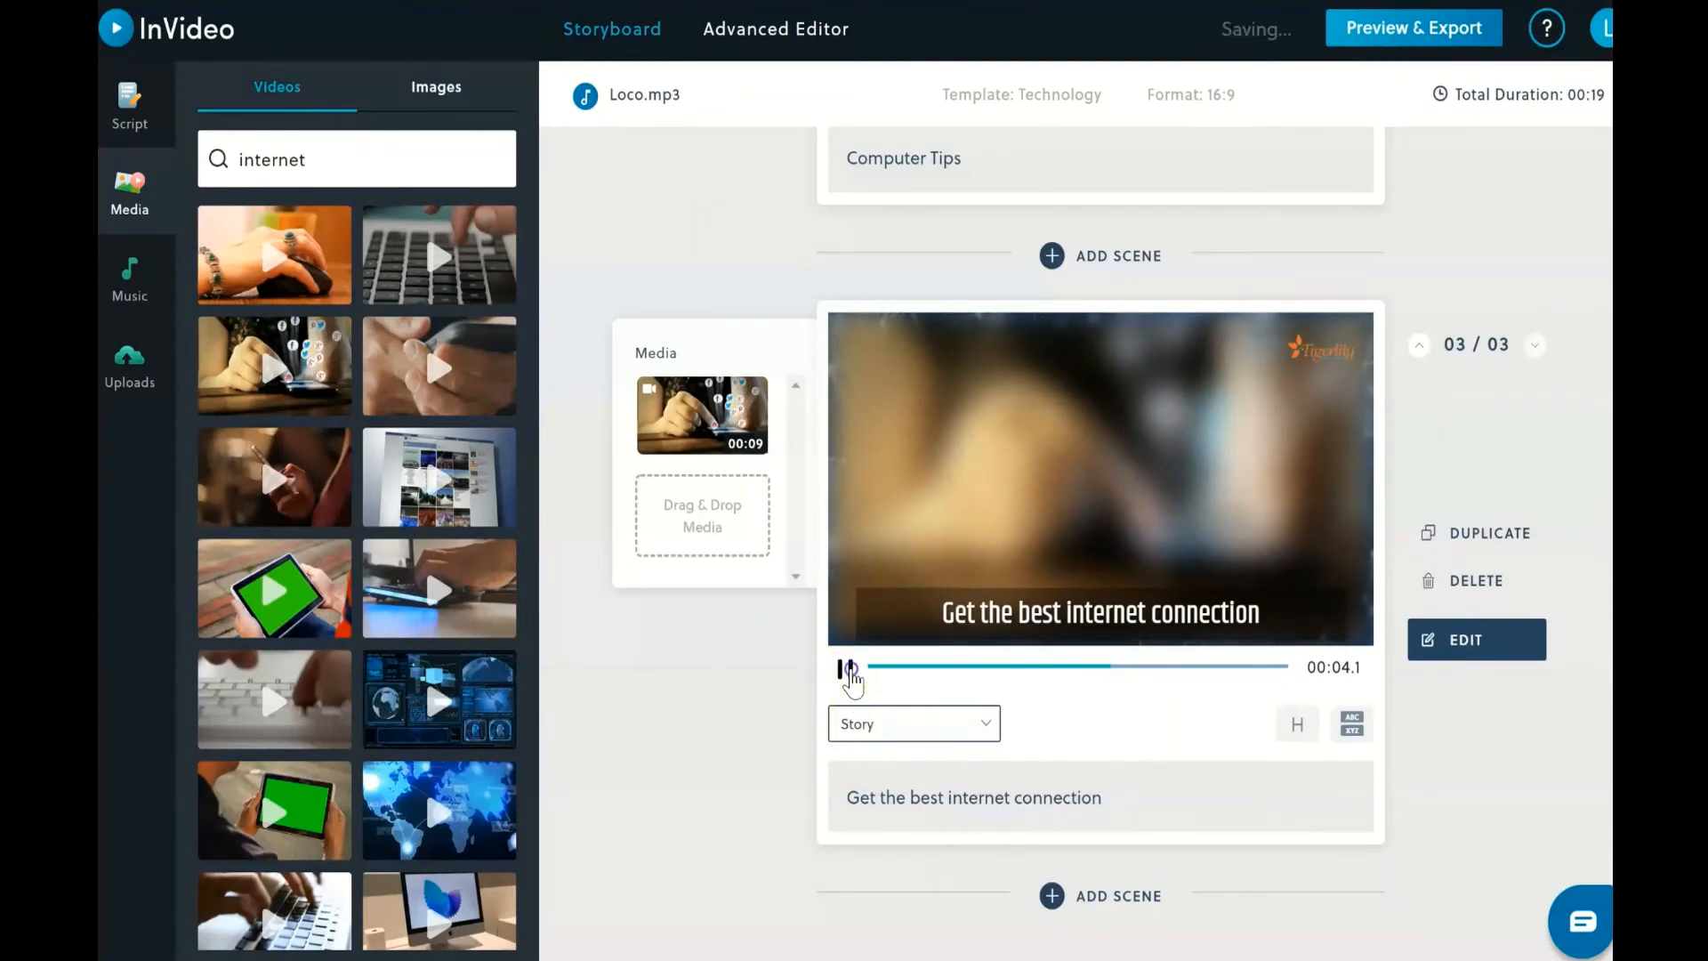
left_click(846, 670)
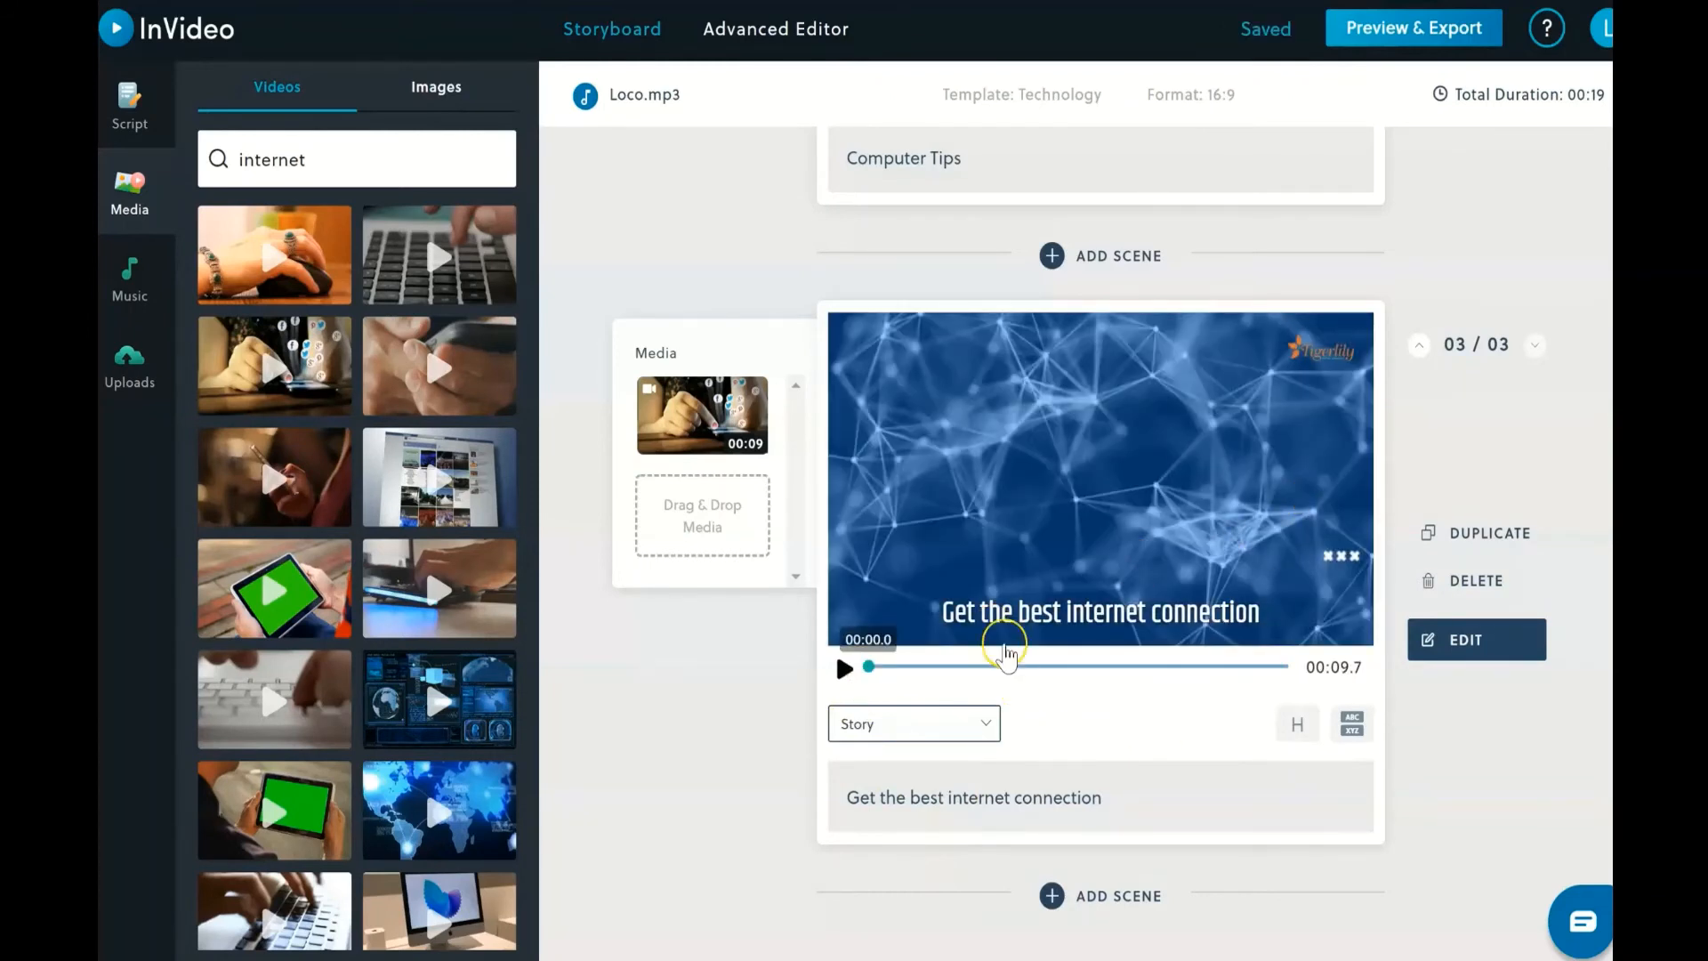
left_click(843, 669)
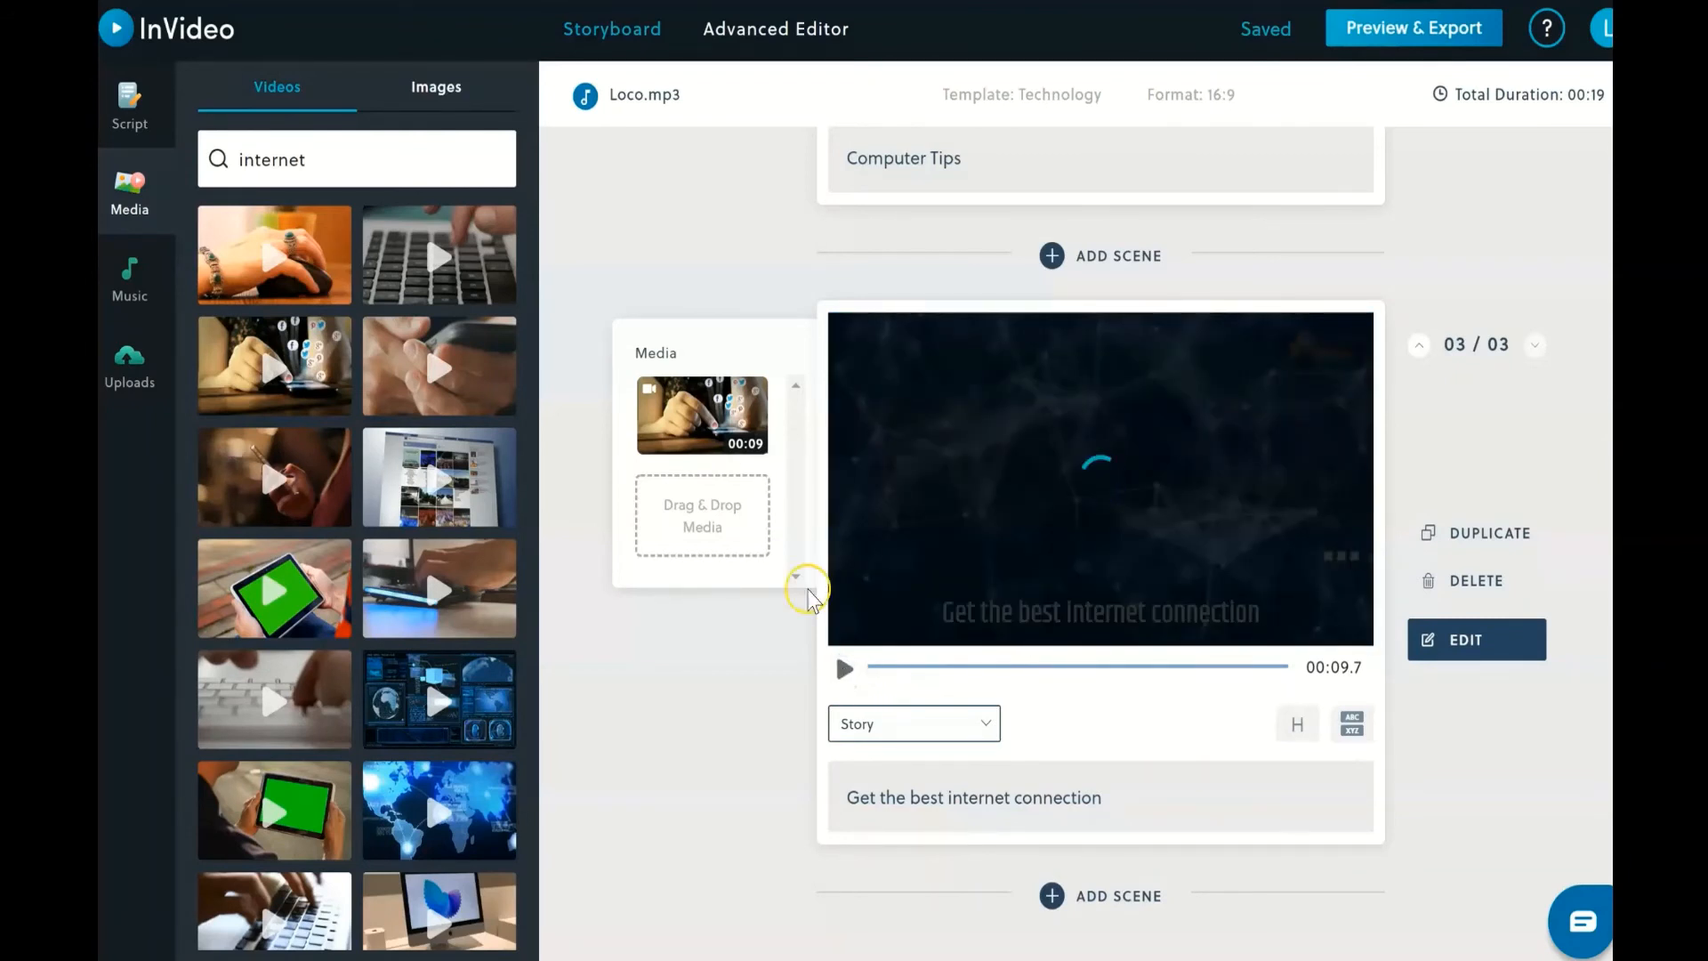
mouse_move(692, 418)
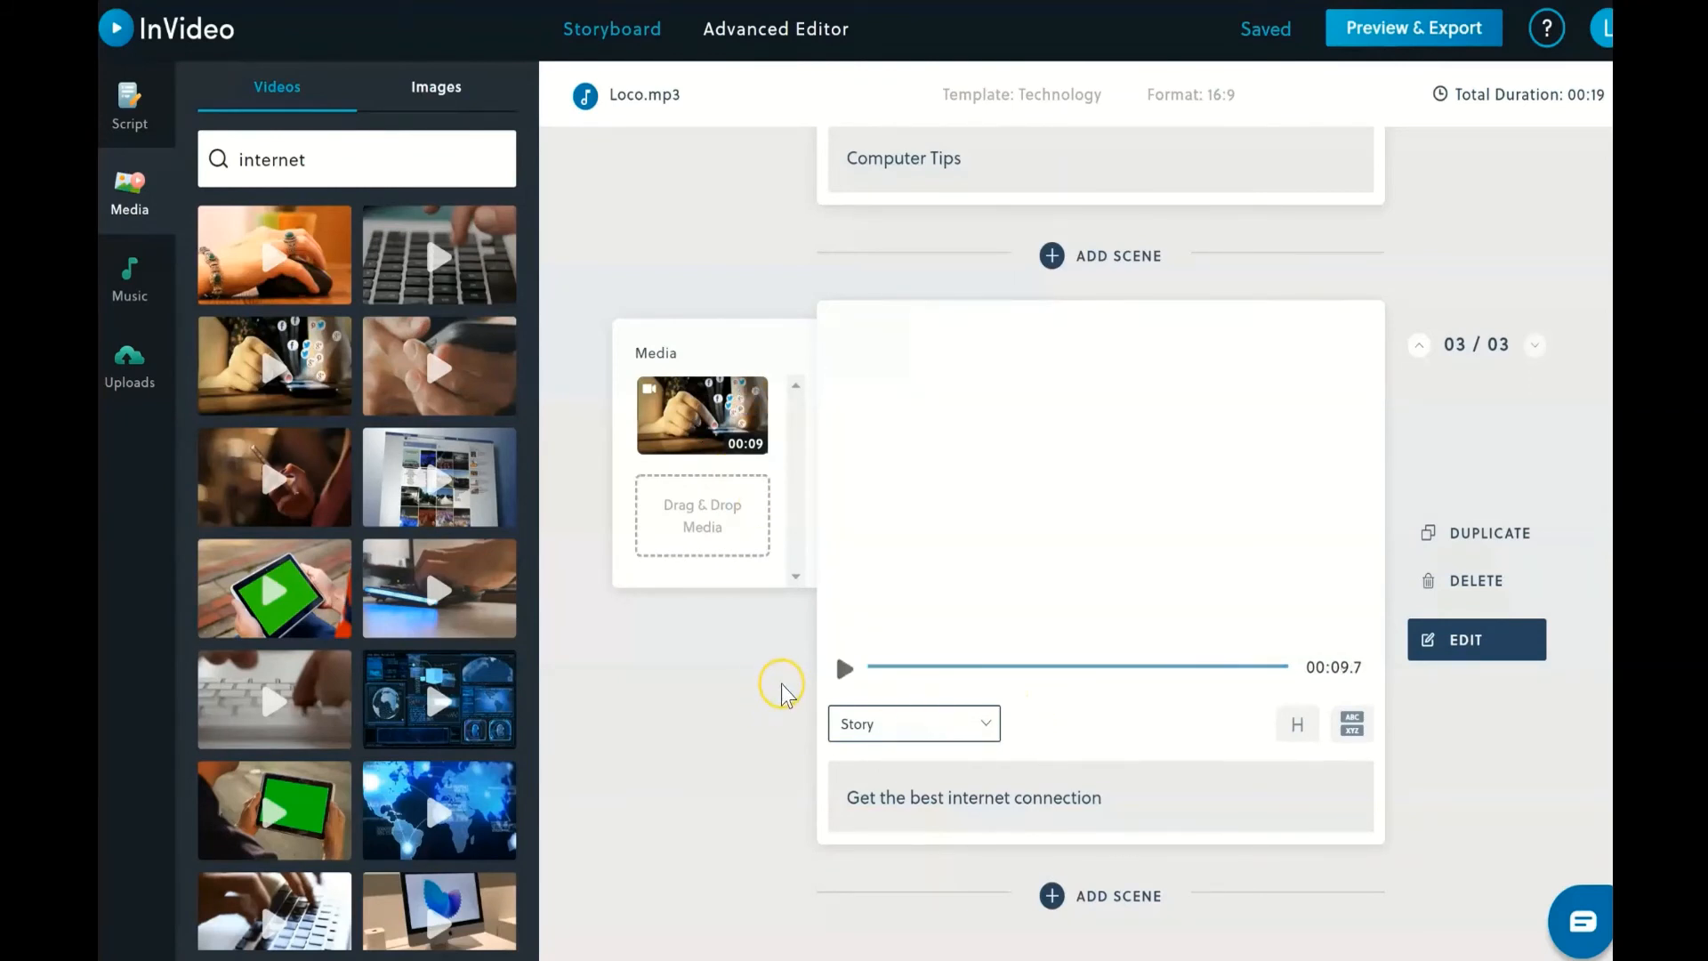
left_click(843, 669)
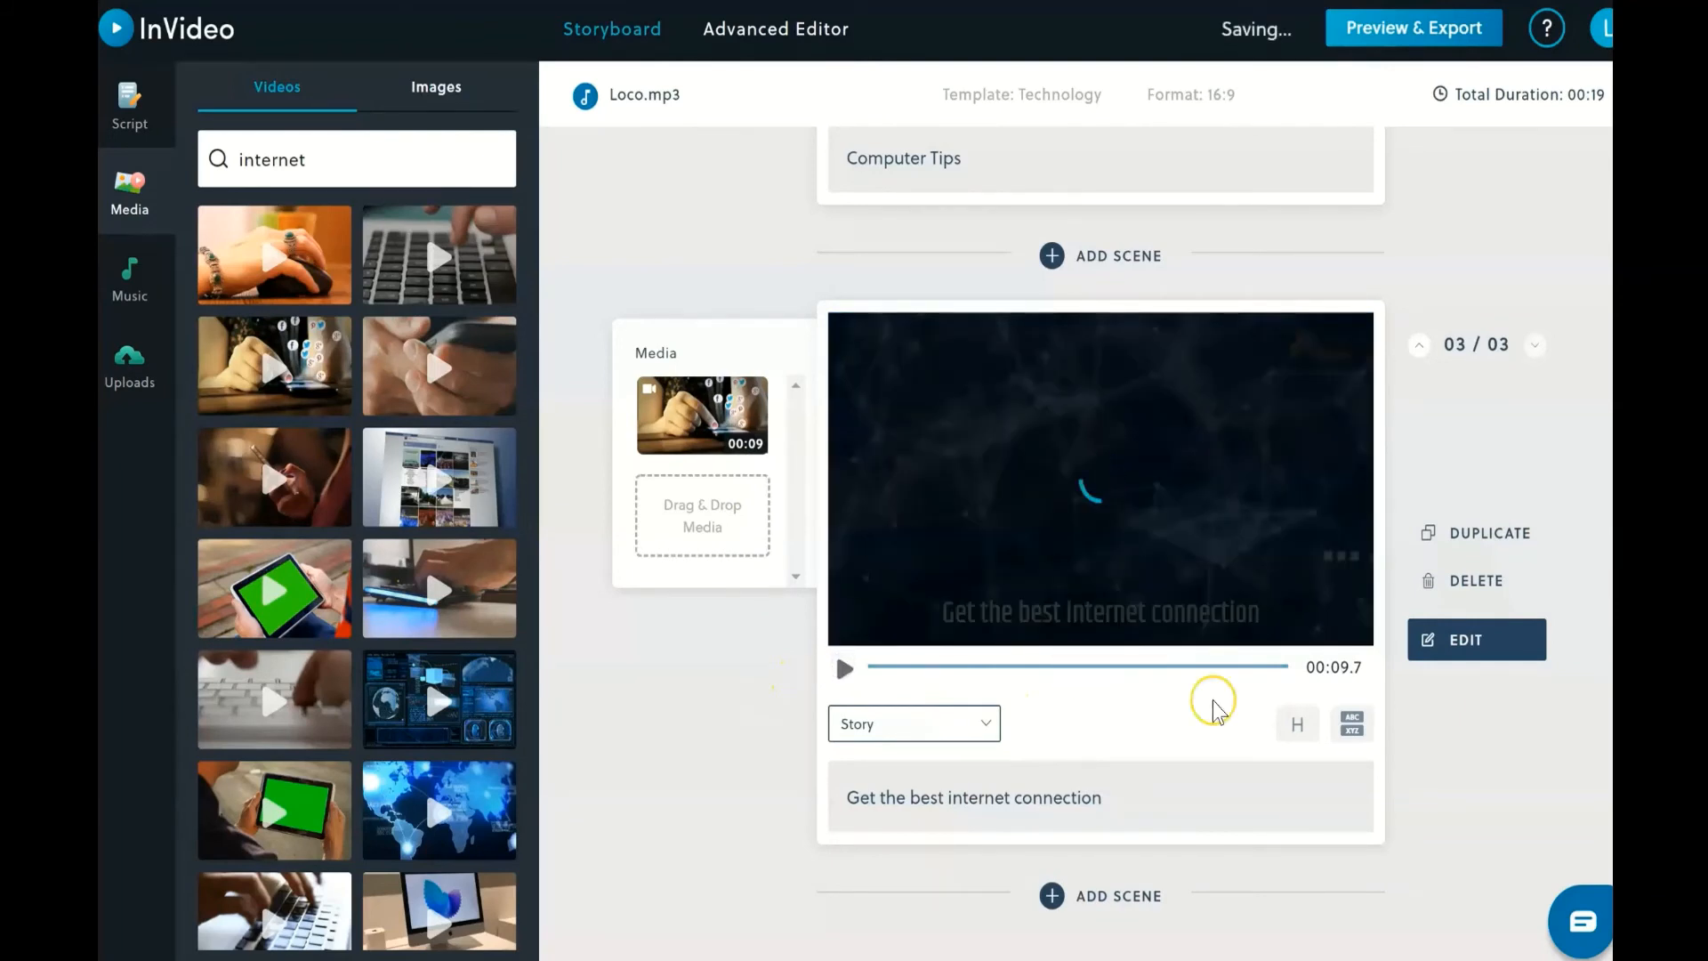
Open the third scene for editing and inspect its layers, selecting the Logo 1 layer.
left_click(1474, 645)
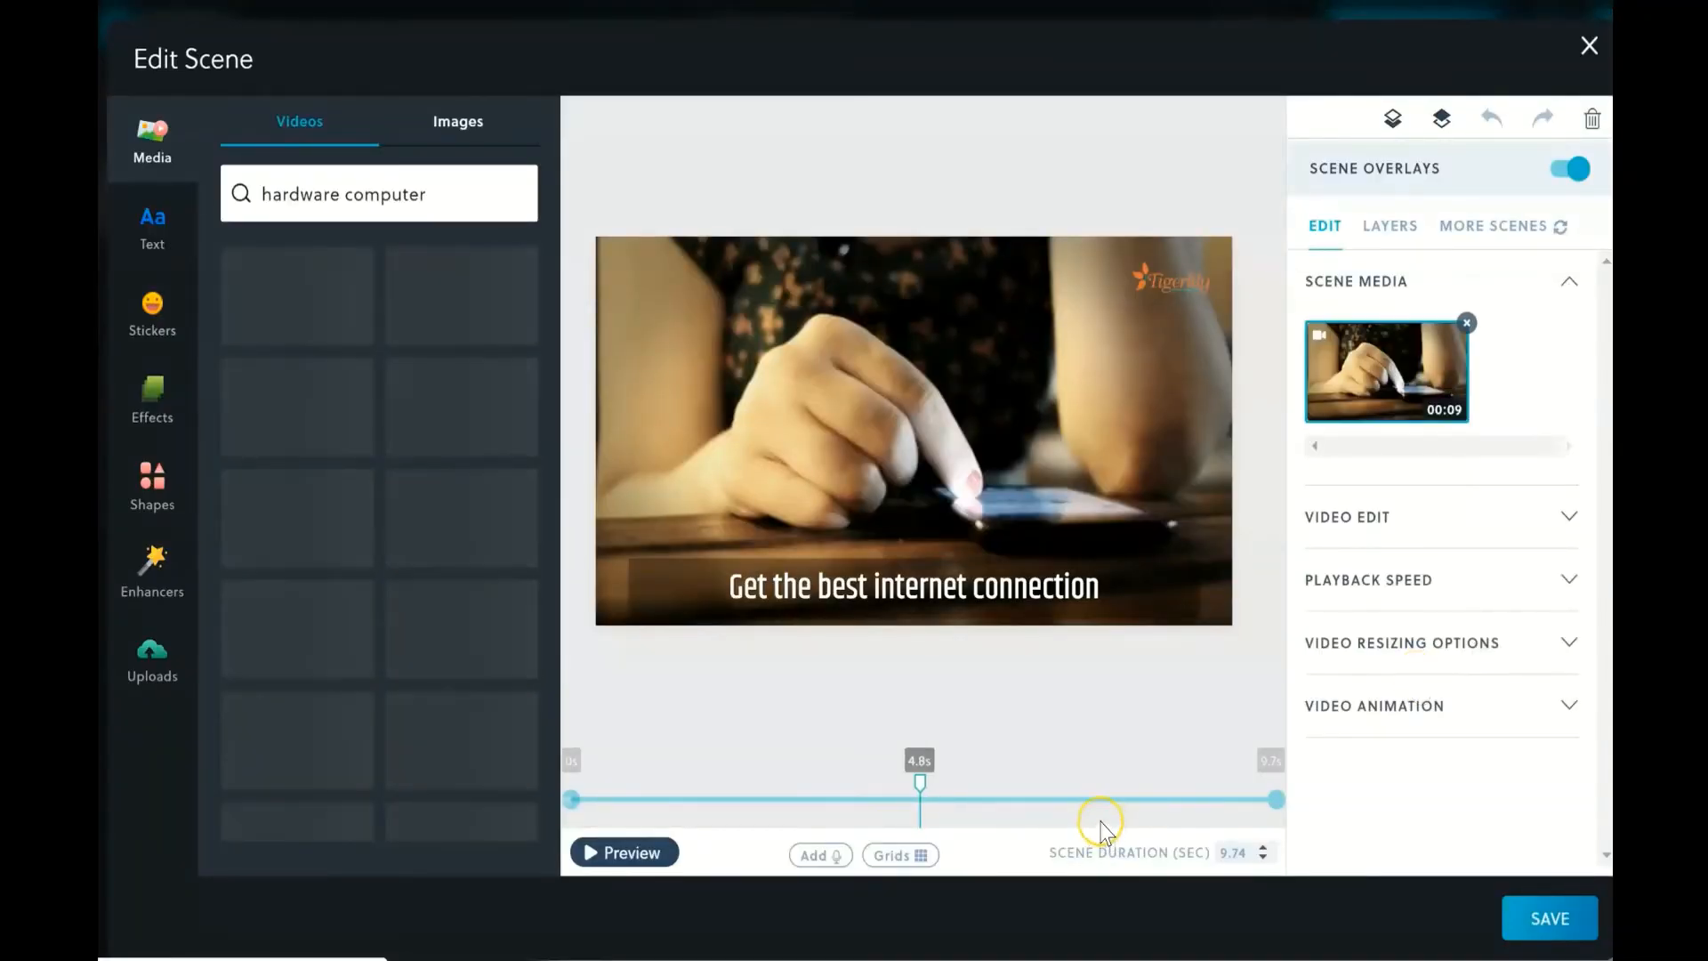
left_click(1393, 233)
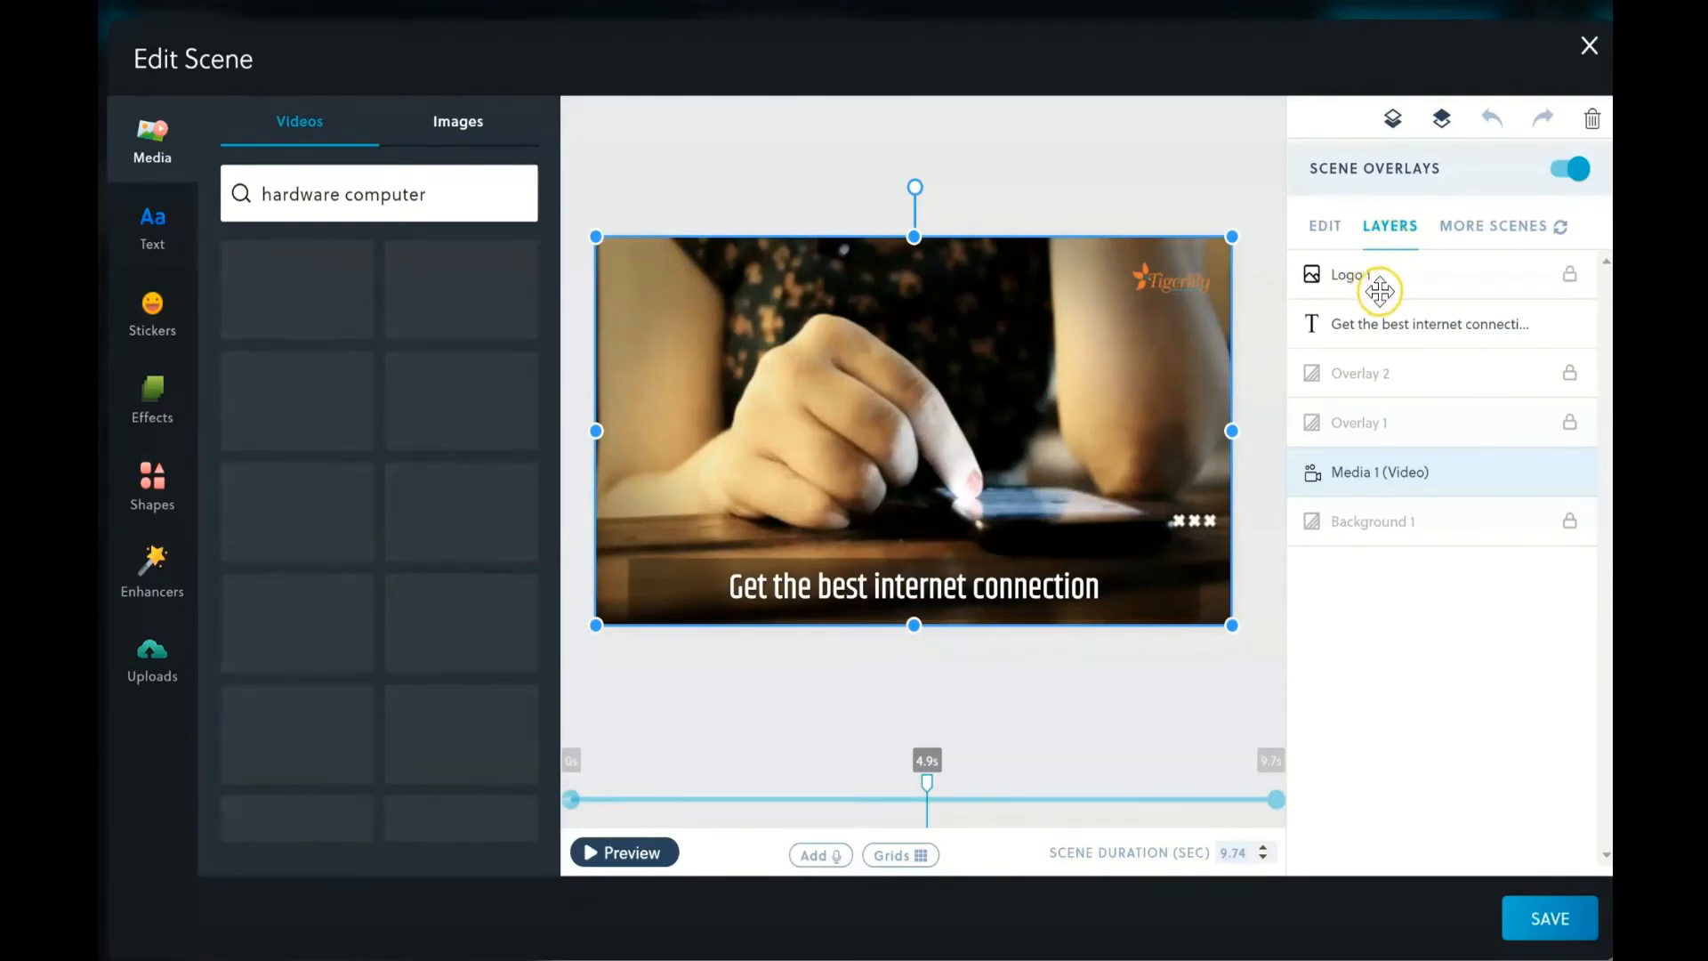
left_click(1390, 286)
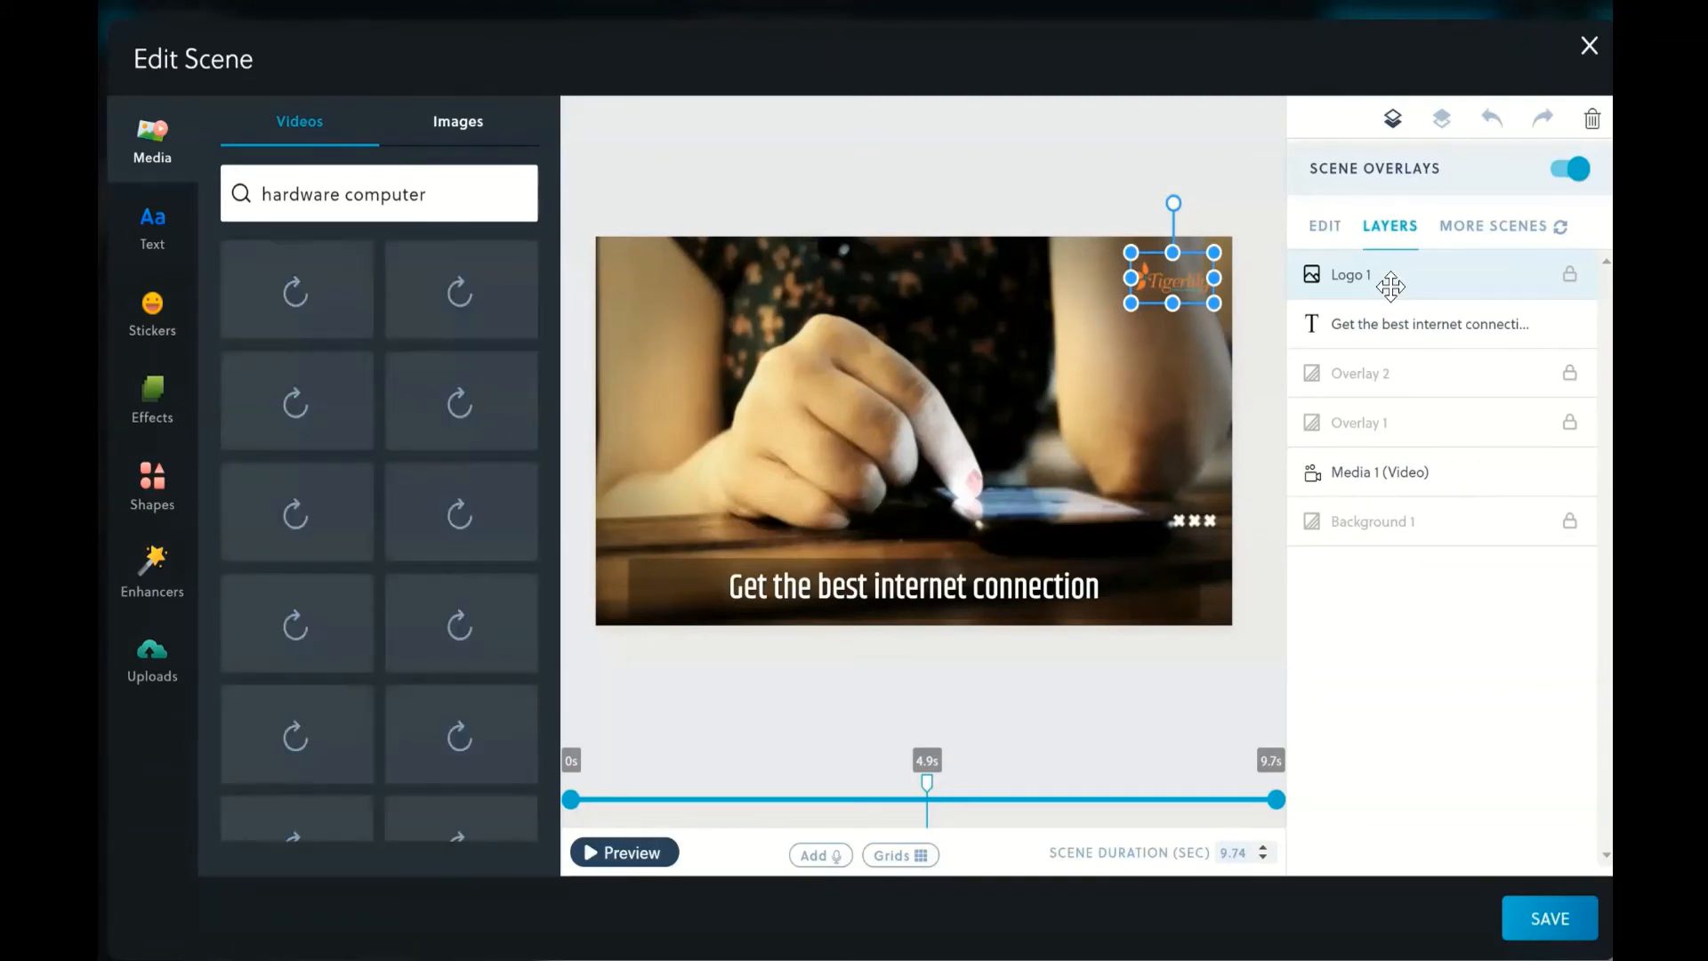
left_click(1180, 278)
left_click(1212, 183)
Apply the alternative layout with the full-frame video and the text along the lower edge to the third scene.
left_click(1477, 233)
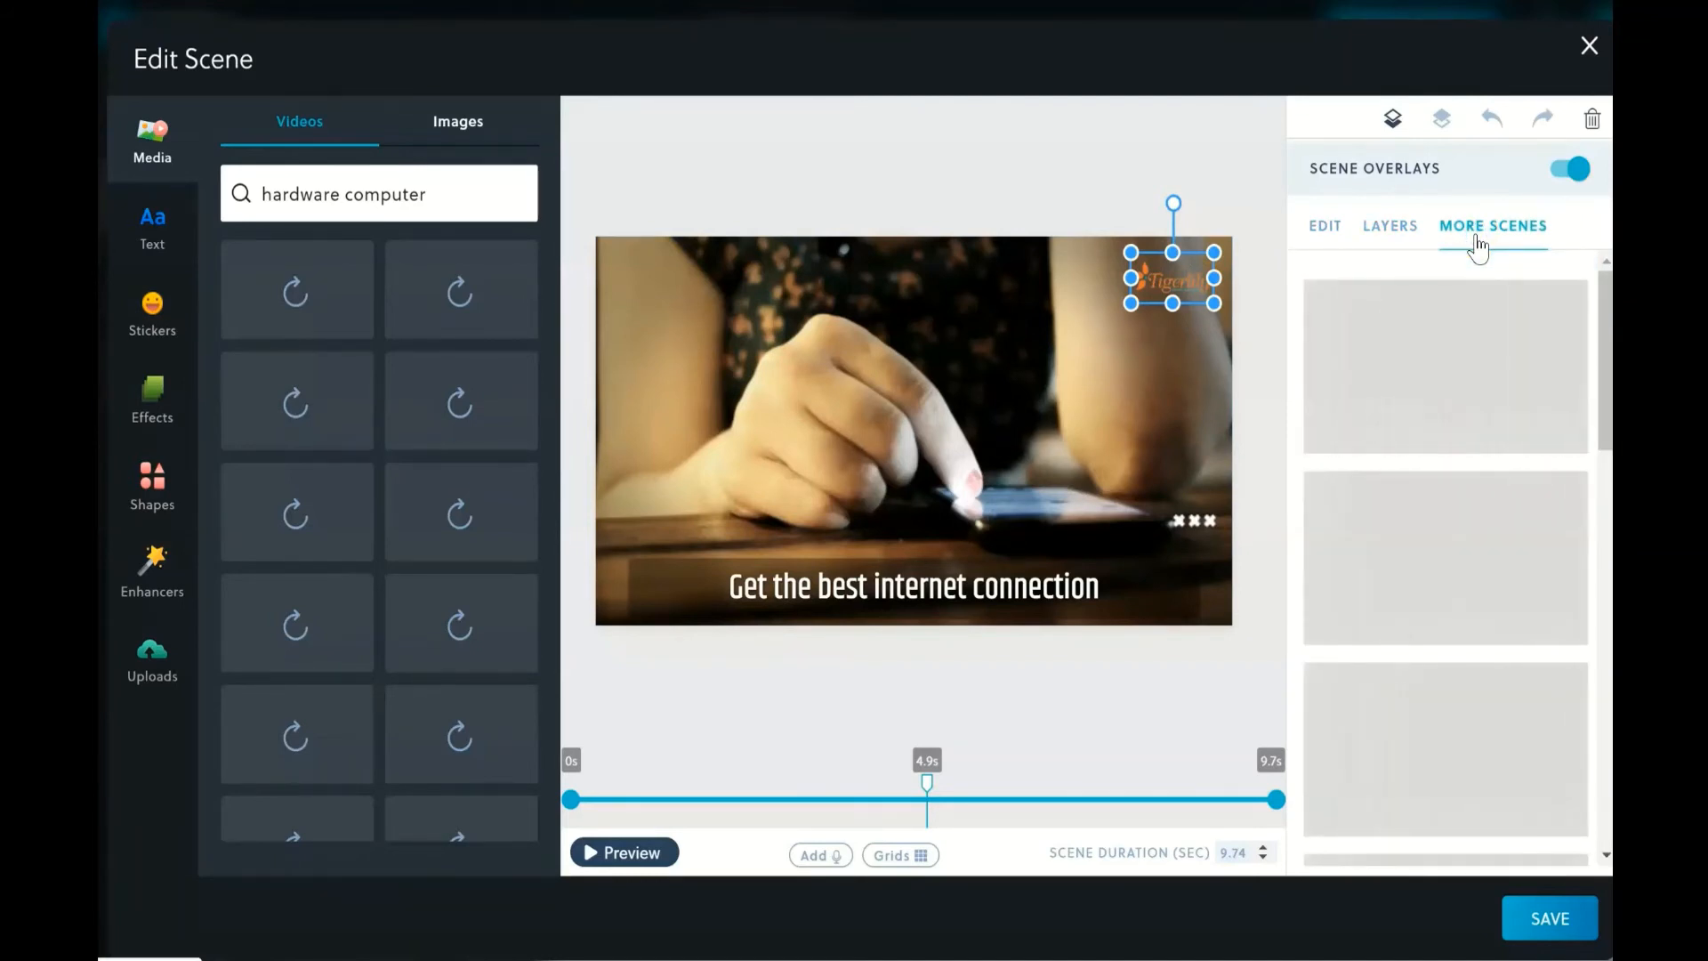
left_click(823, 613)
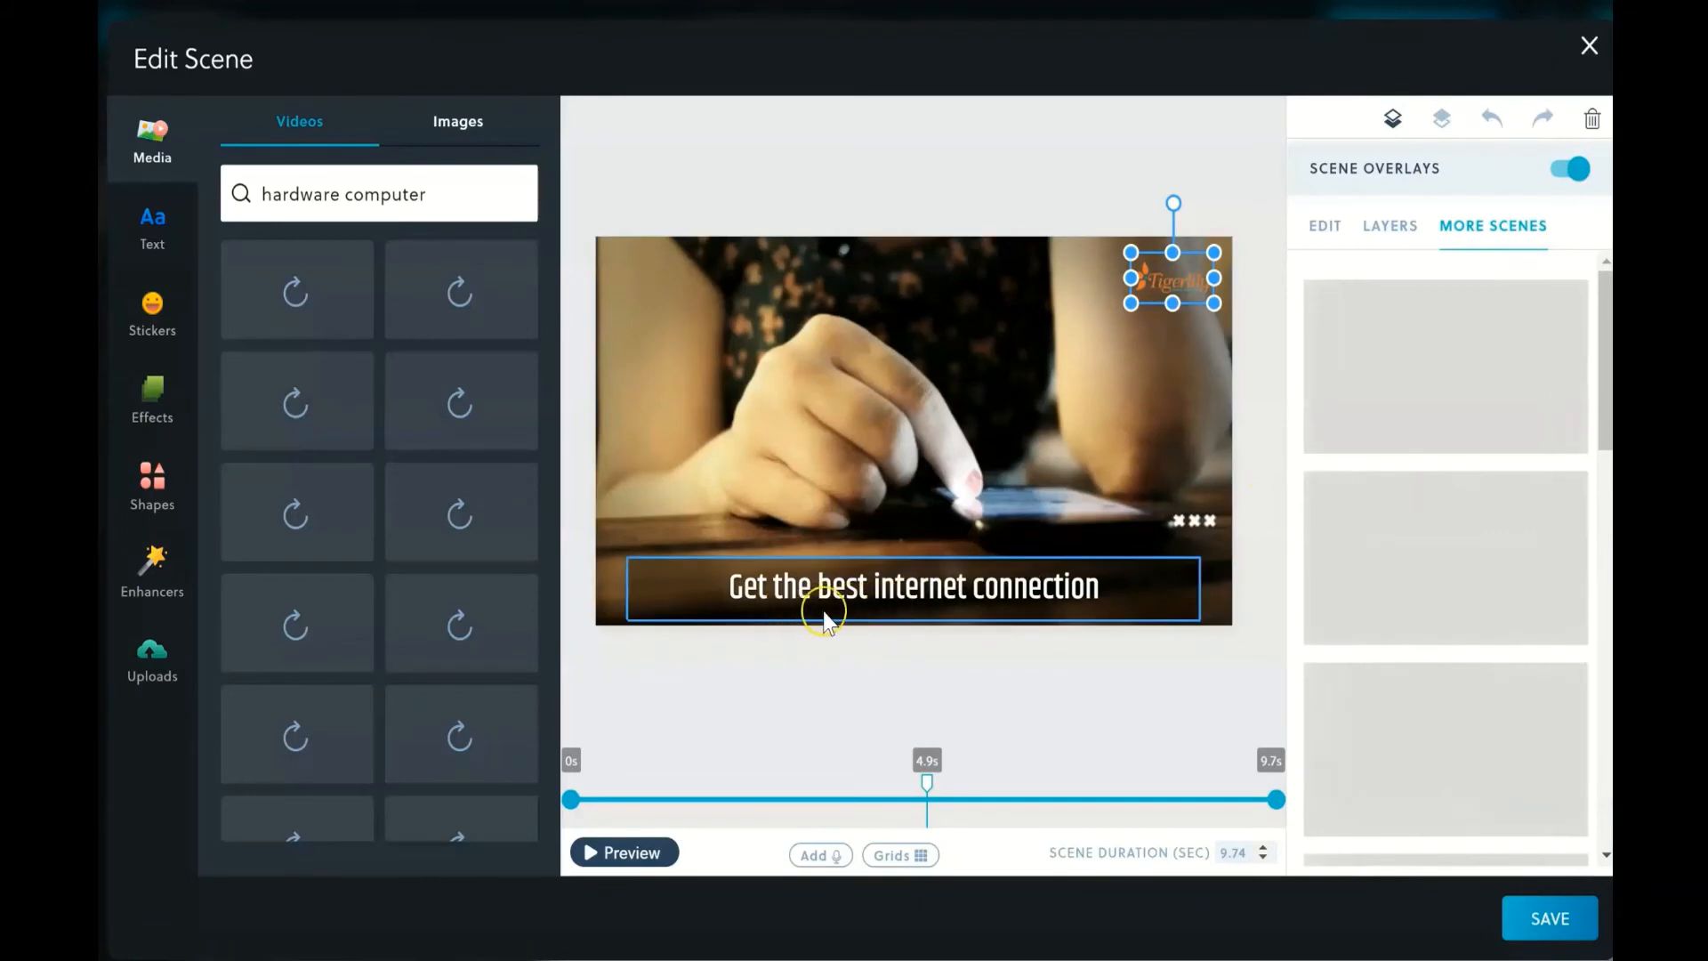
left_click(1103, 623)
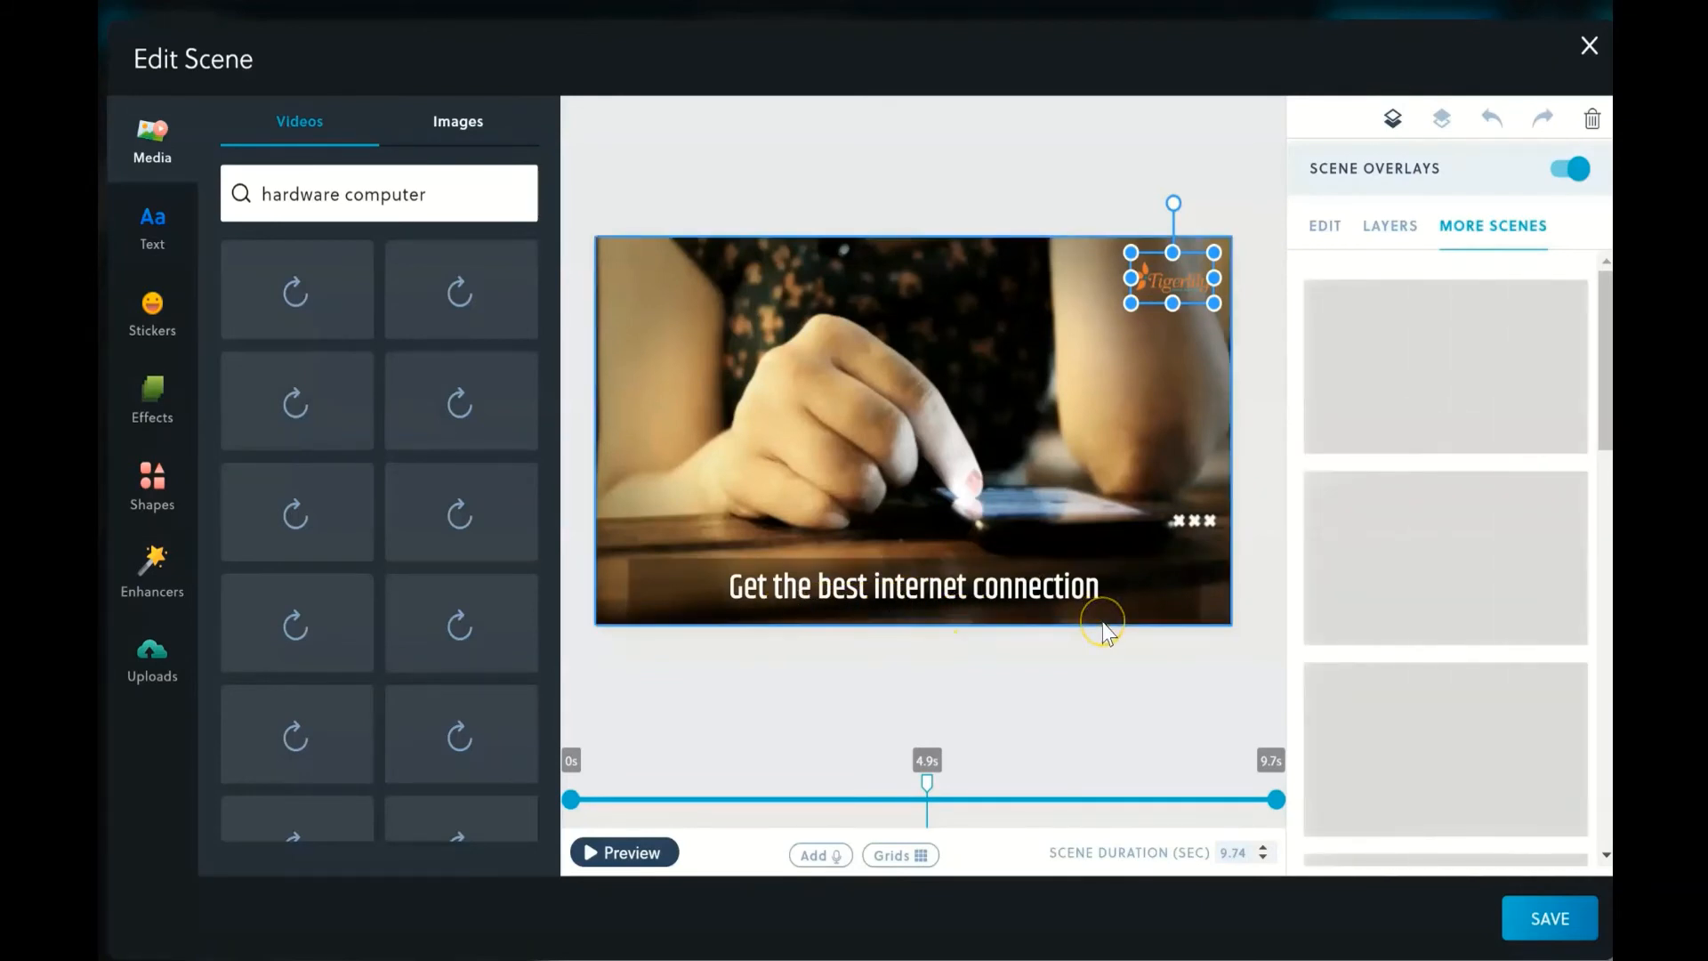
left_click(1261, 496)
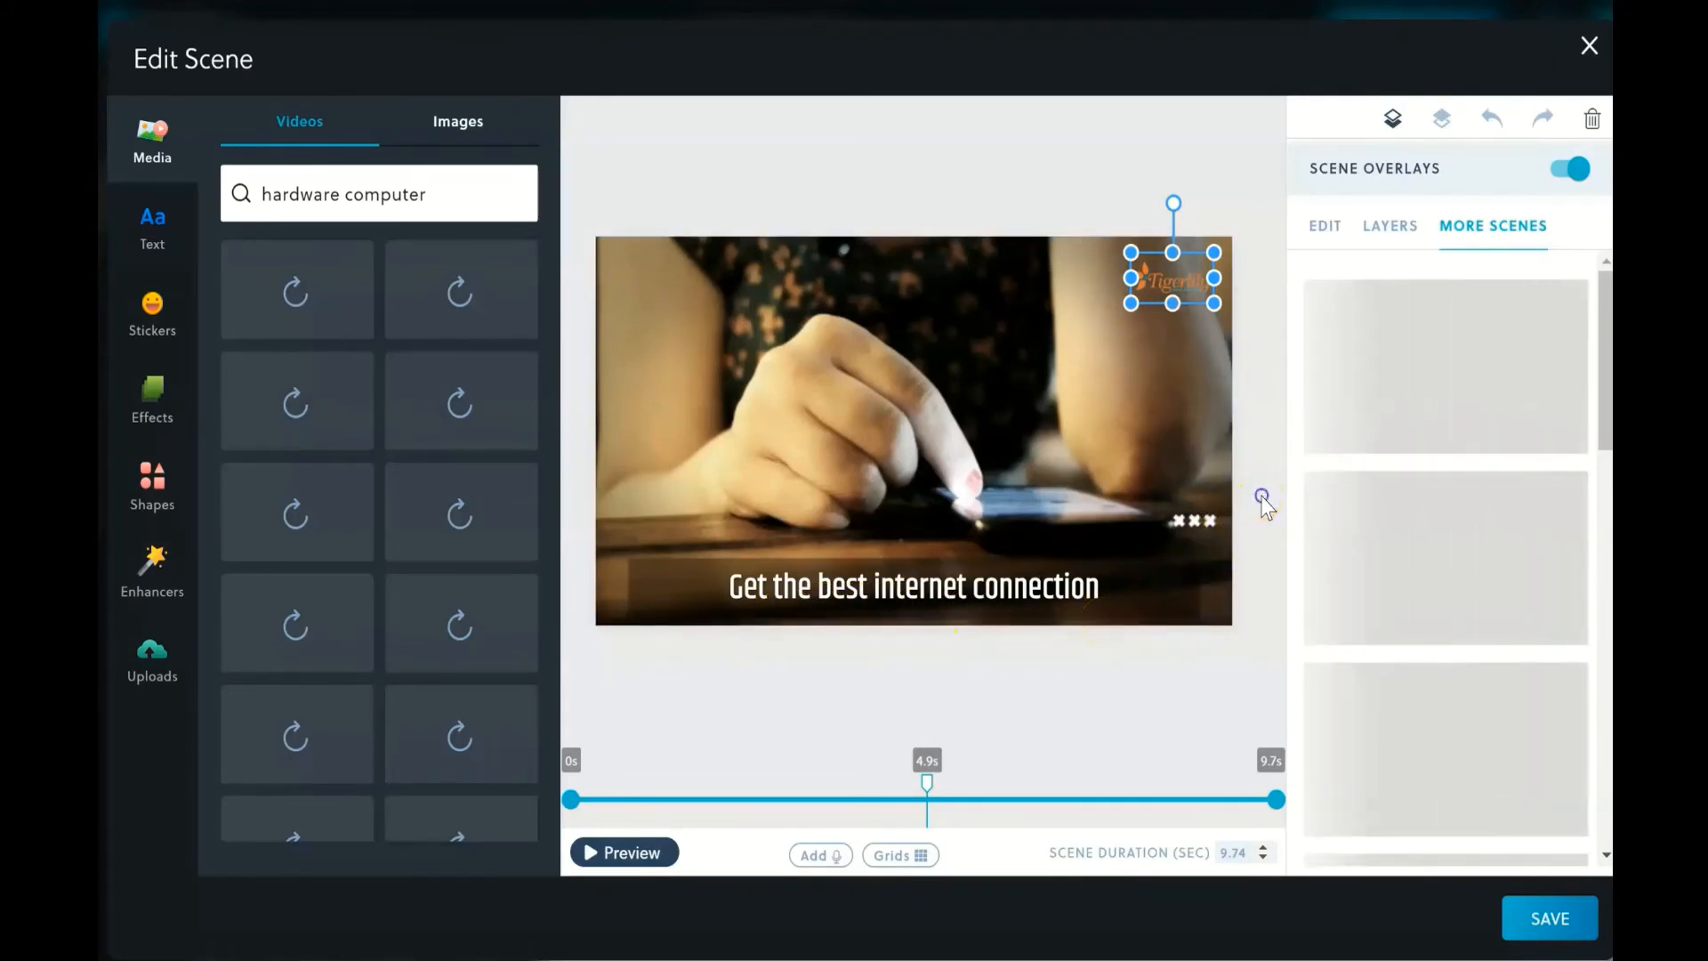
left_click(1267, 655)
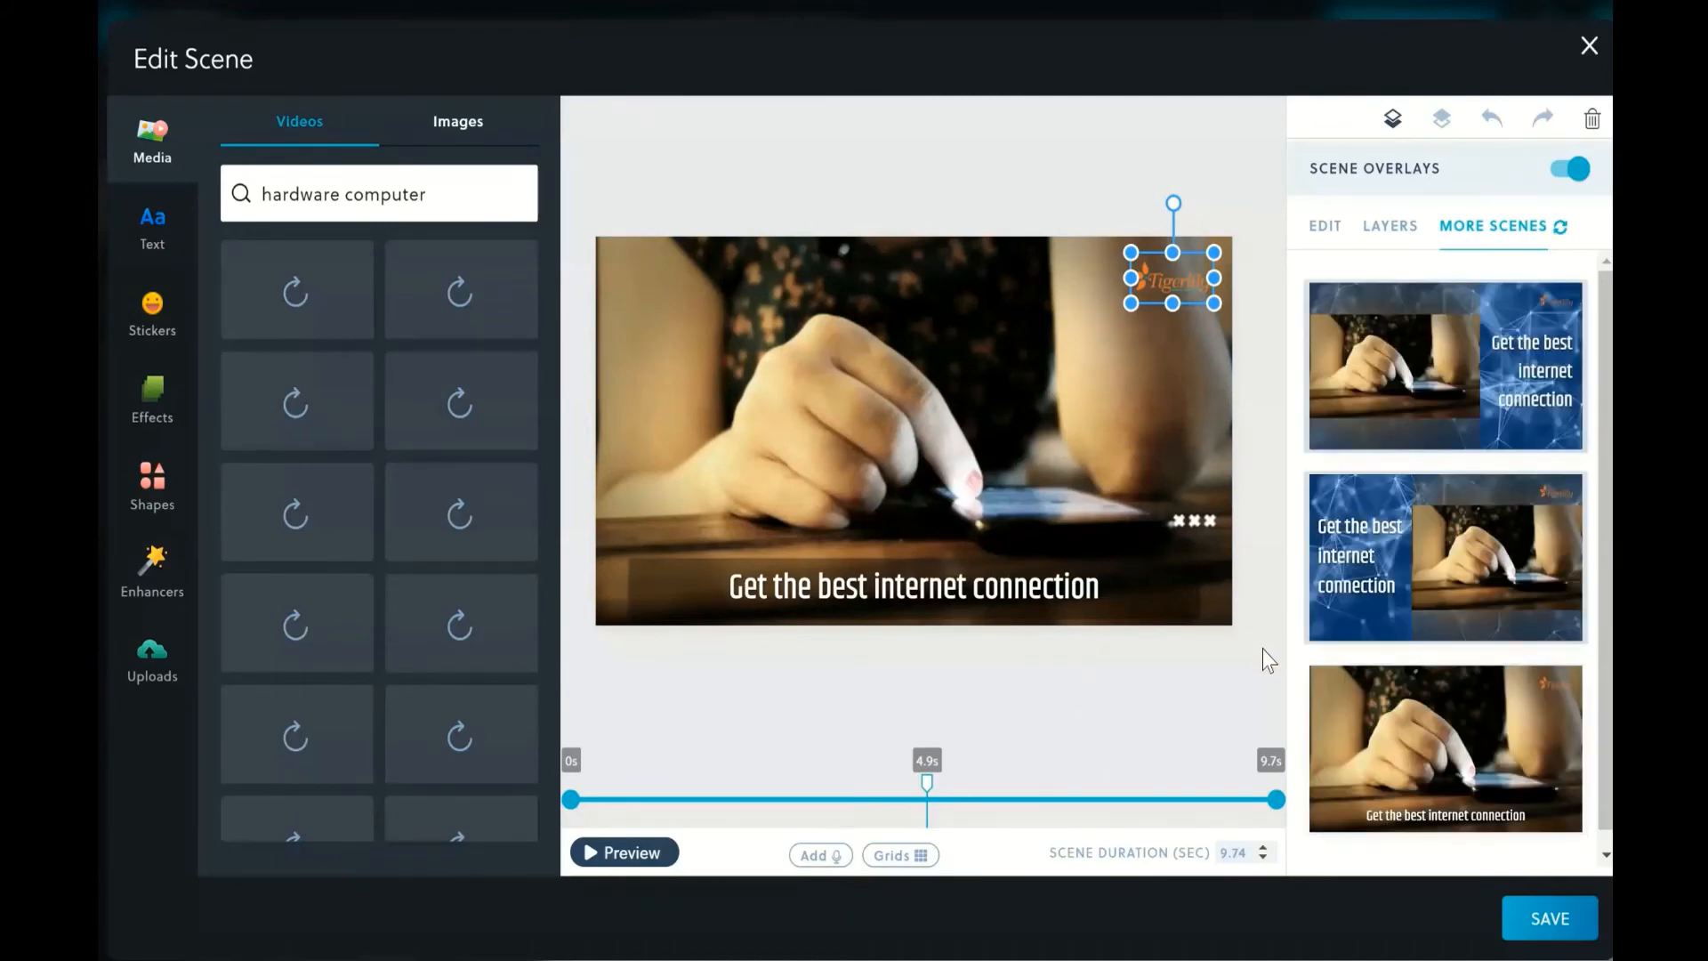
left_click(1478, 795)
scroll(1479, 808, "down", 1)
left_click(1508, 420)
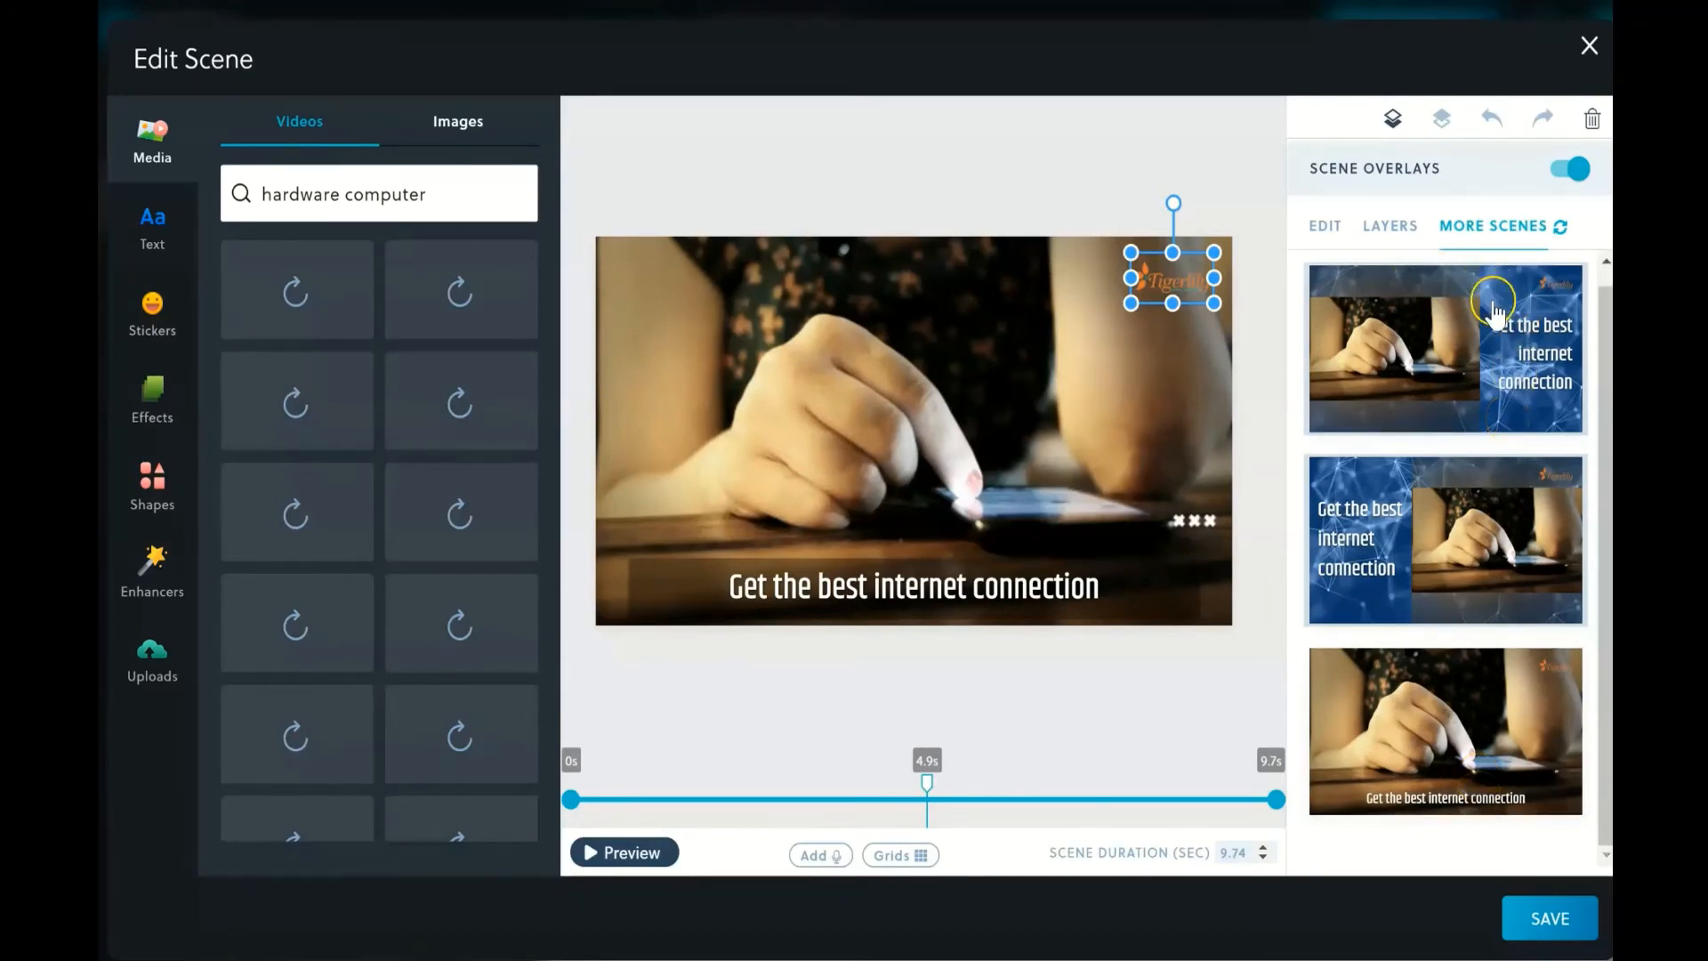
left_click(1448, 418)
left_click(1414, 425)
left_click(1348, 764)
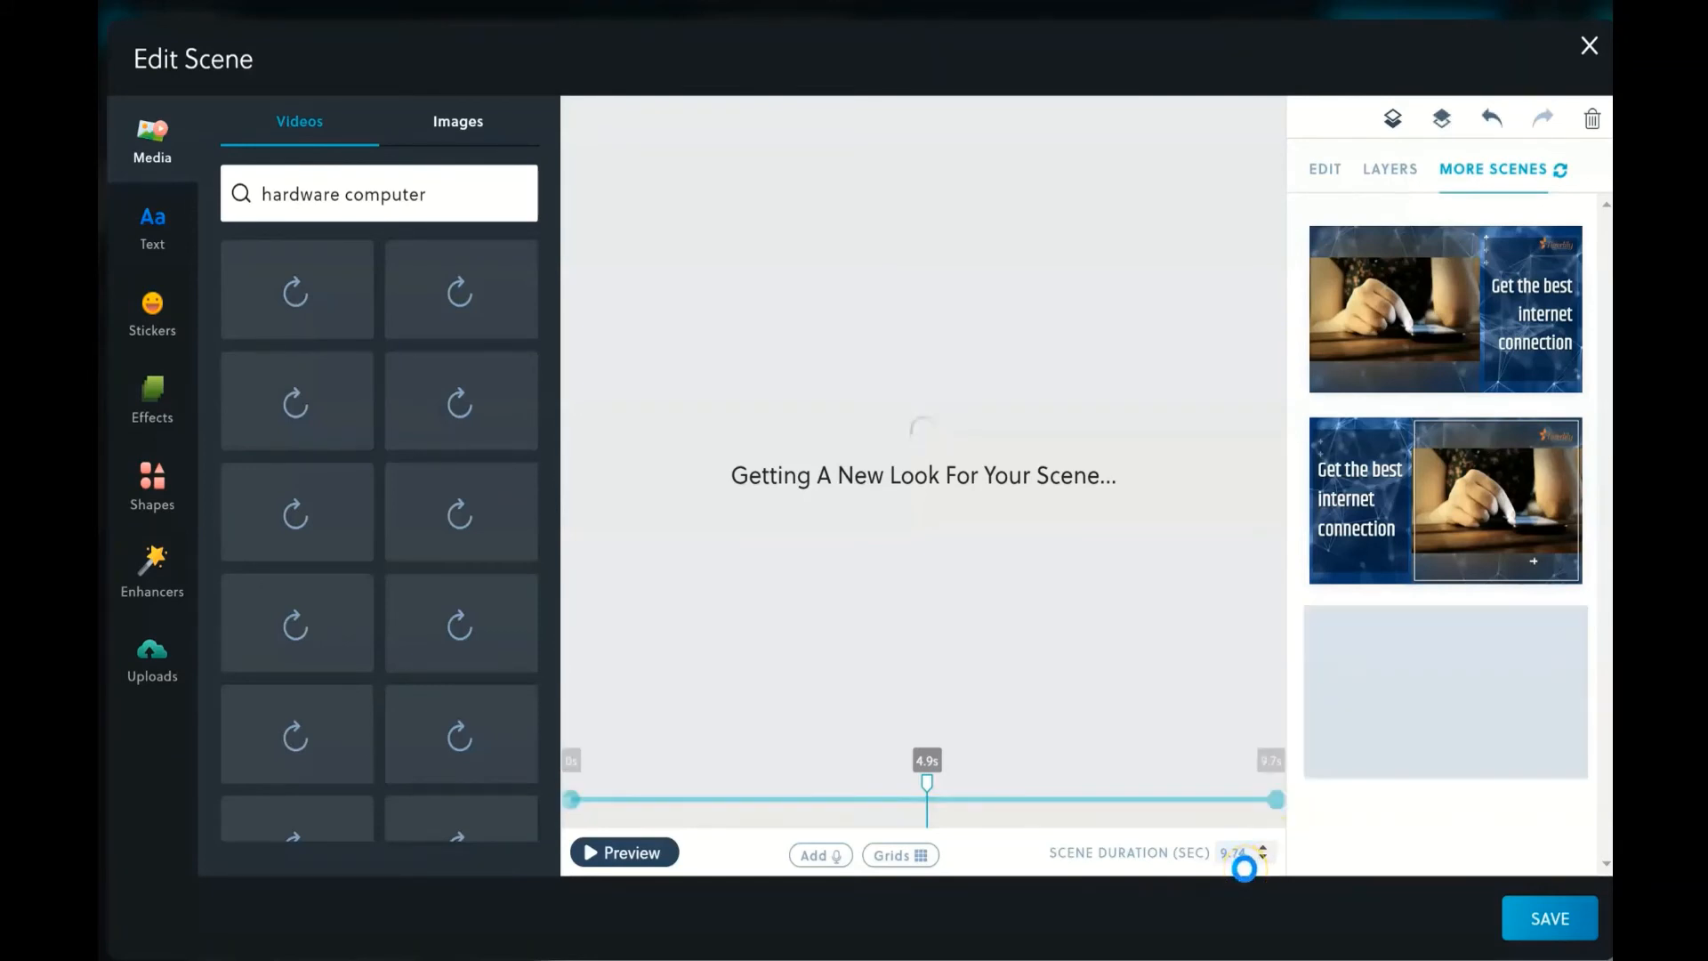
Preview the third scene with its new layout and save the scene edits.
left_click(591, 856)
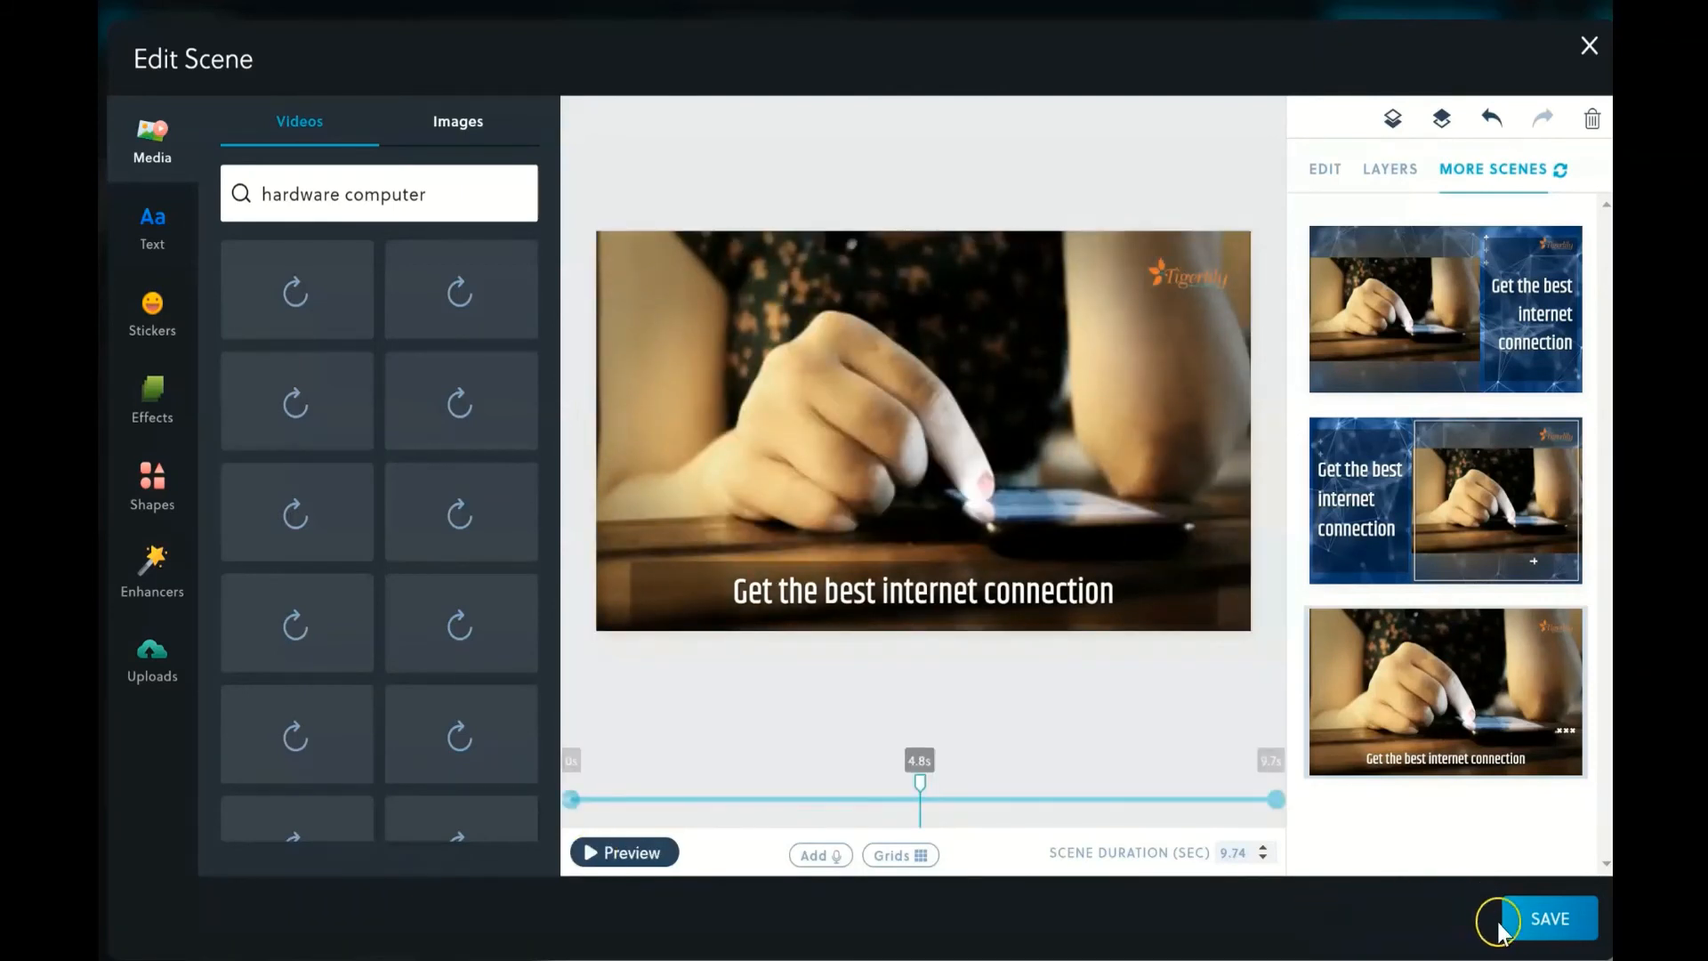
left_click(1522, 934)
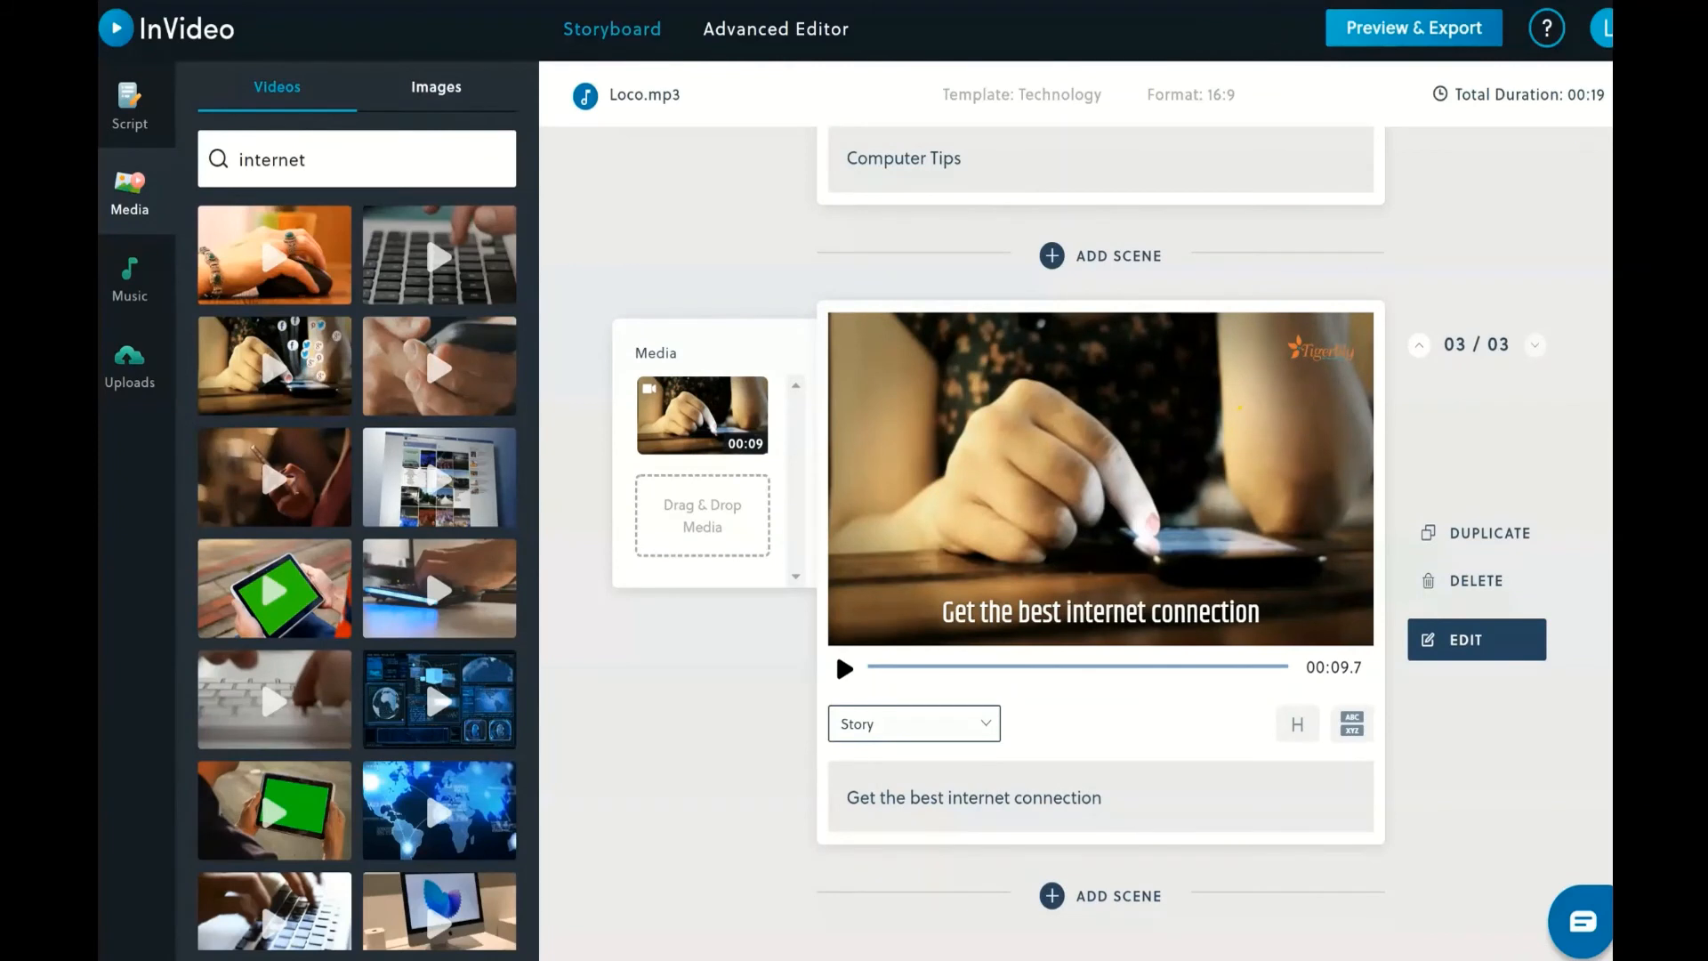
left_click(1600, 46)
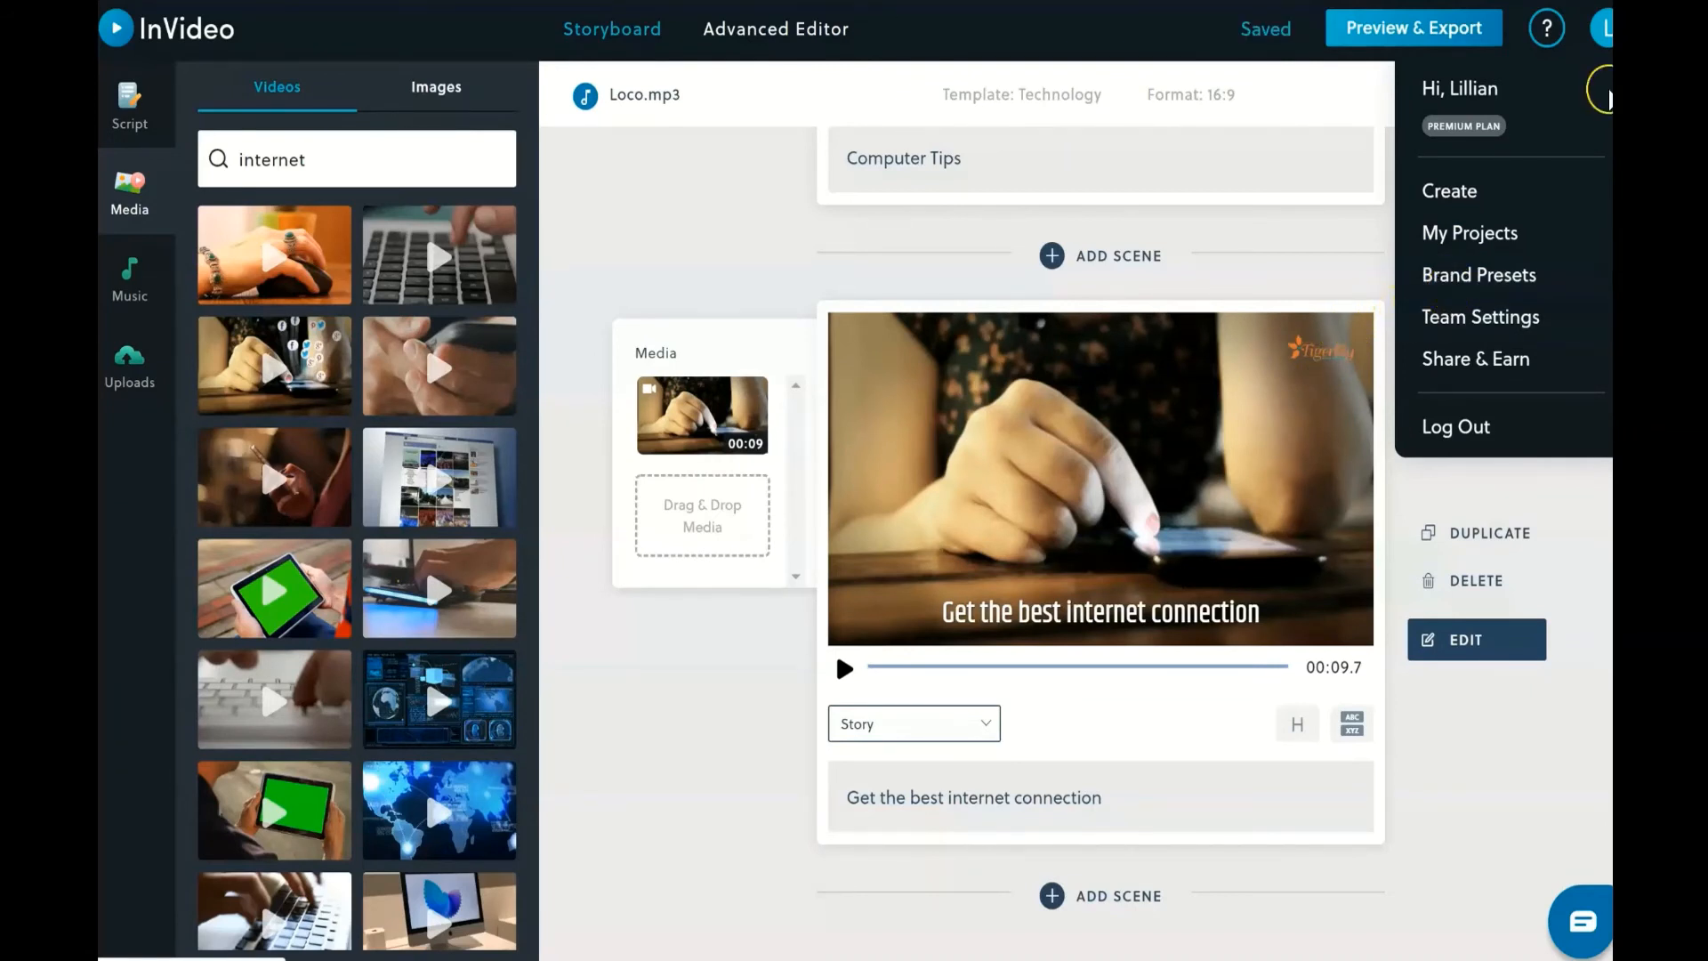
left_click(1603, 32)
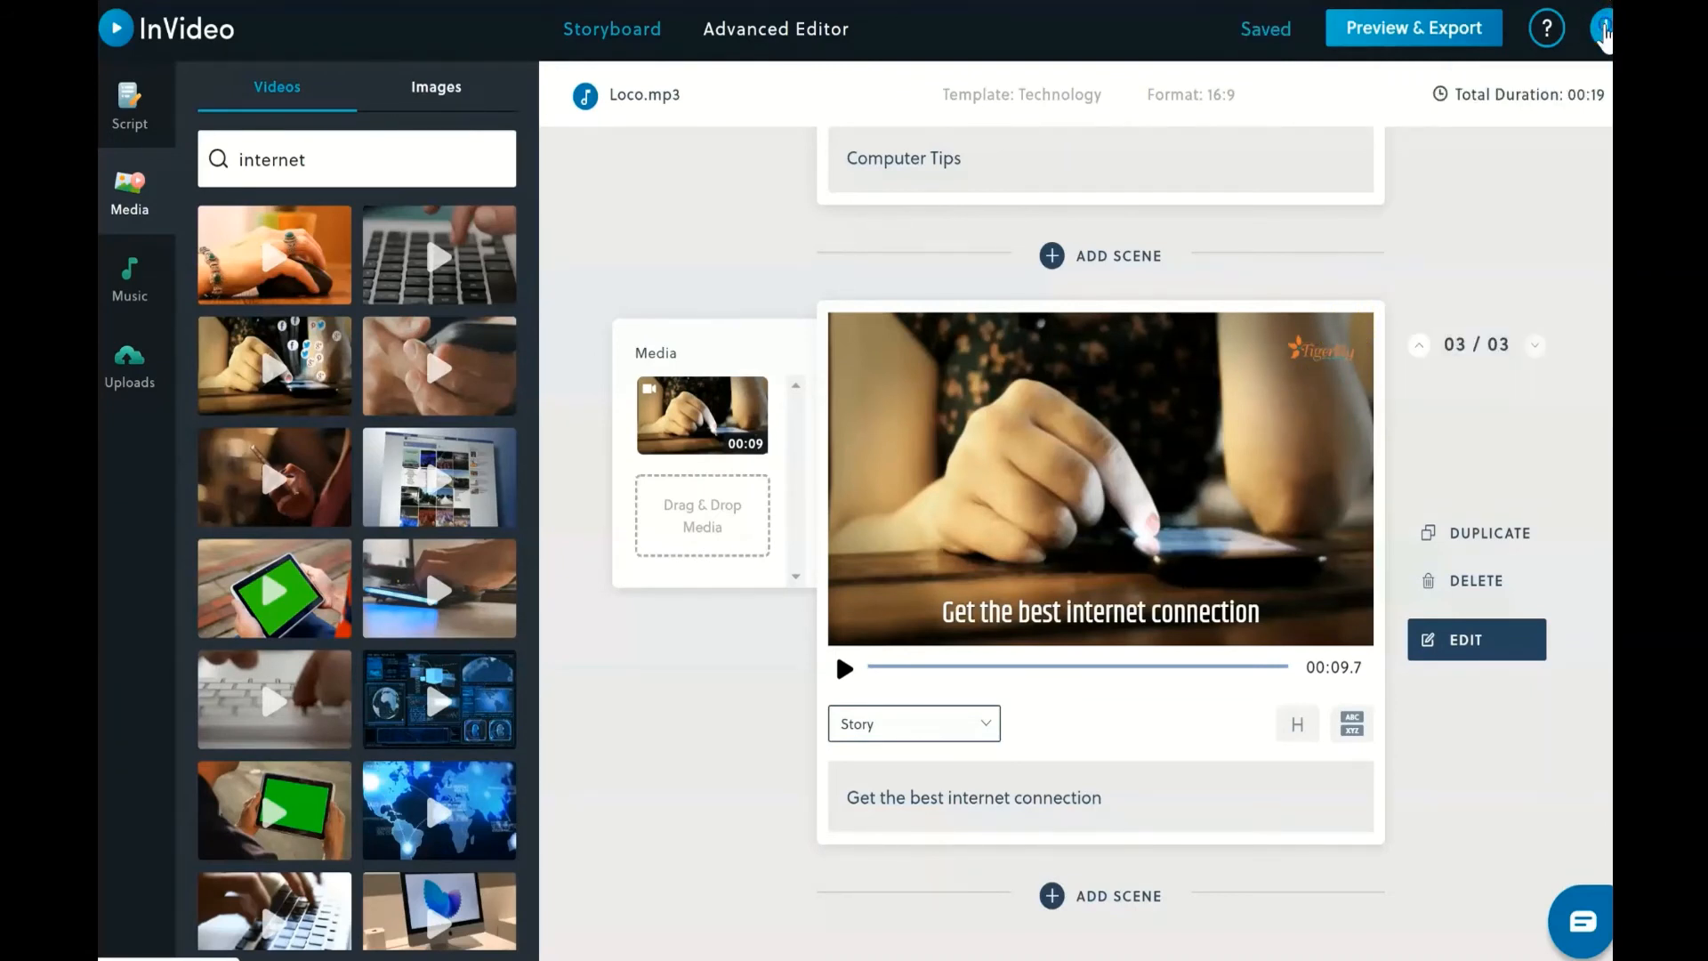
left_click(1603, 32)
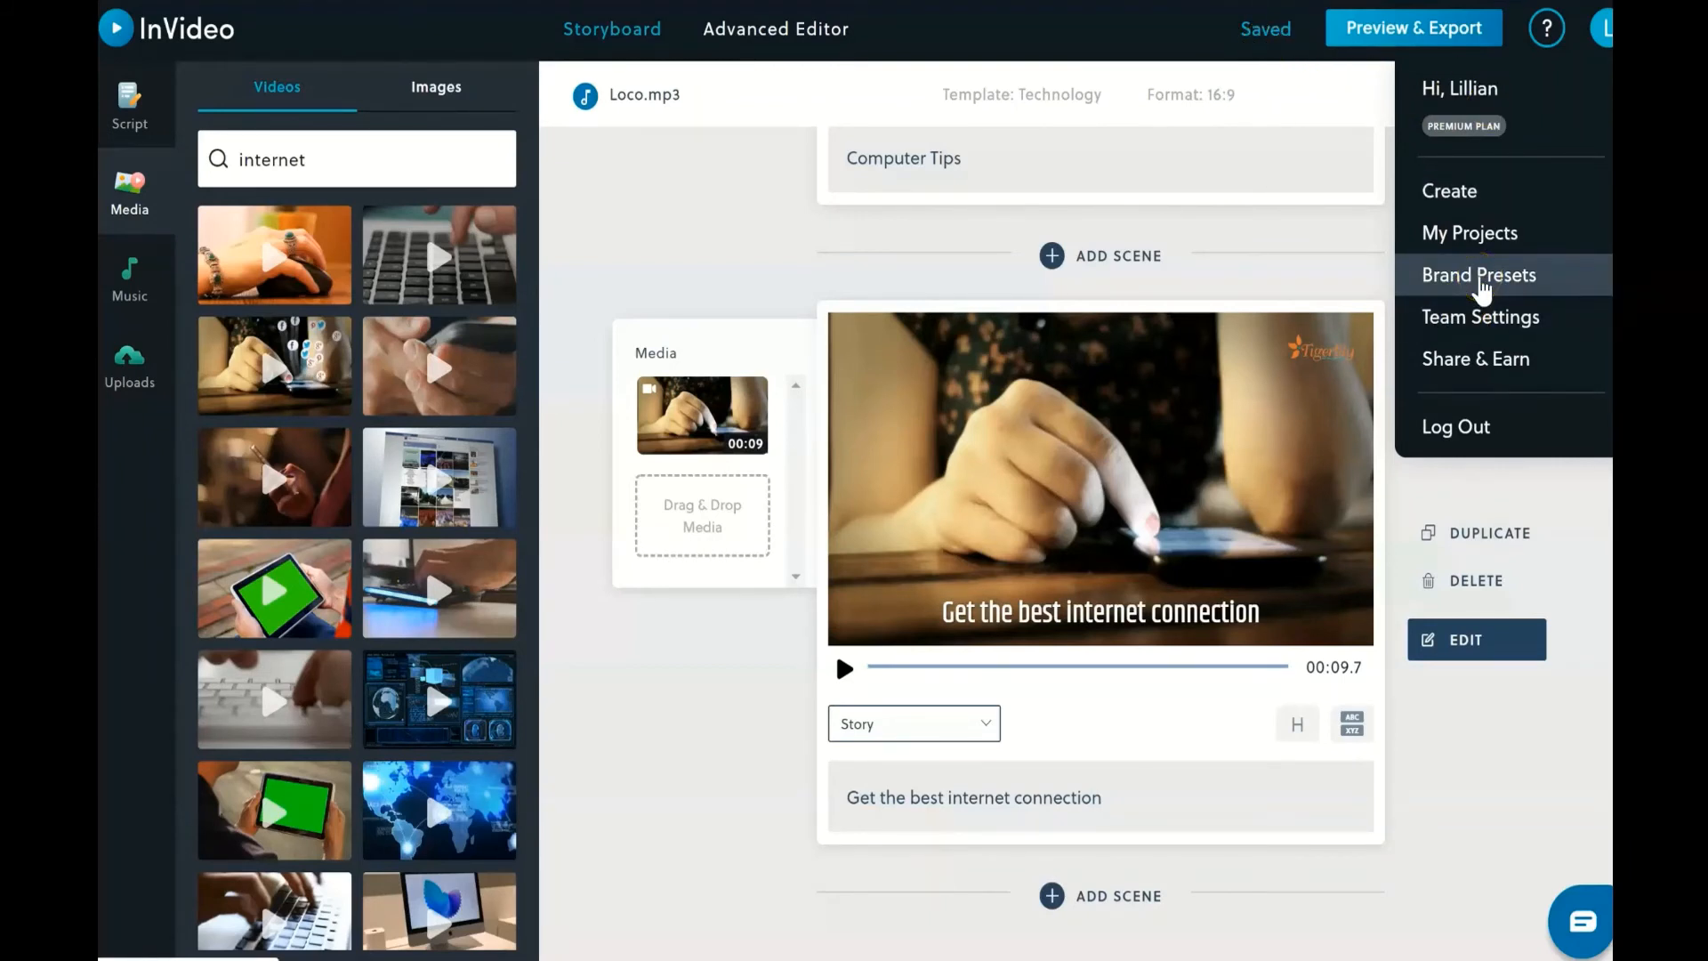
left_click(1479, 283)
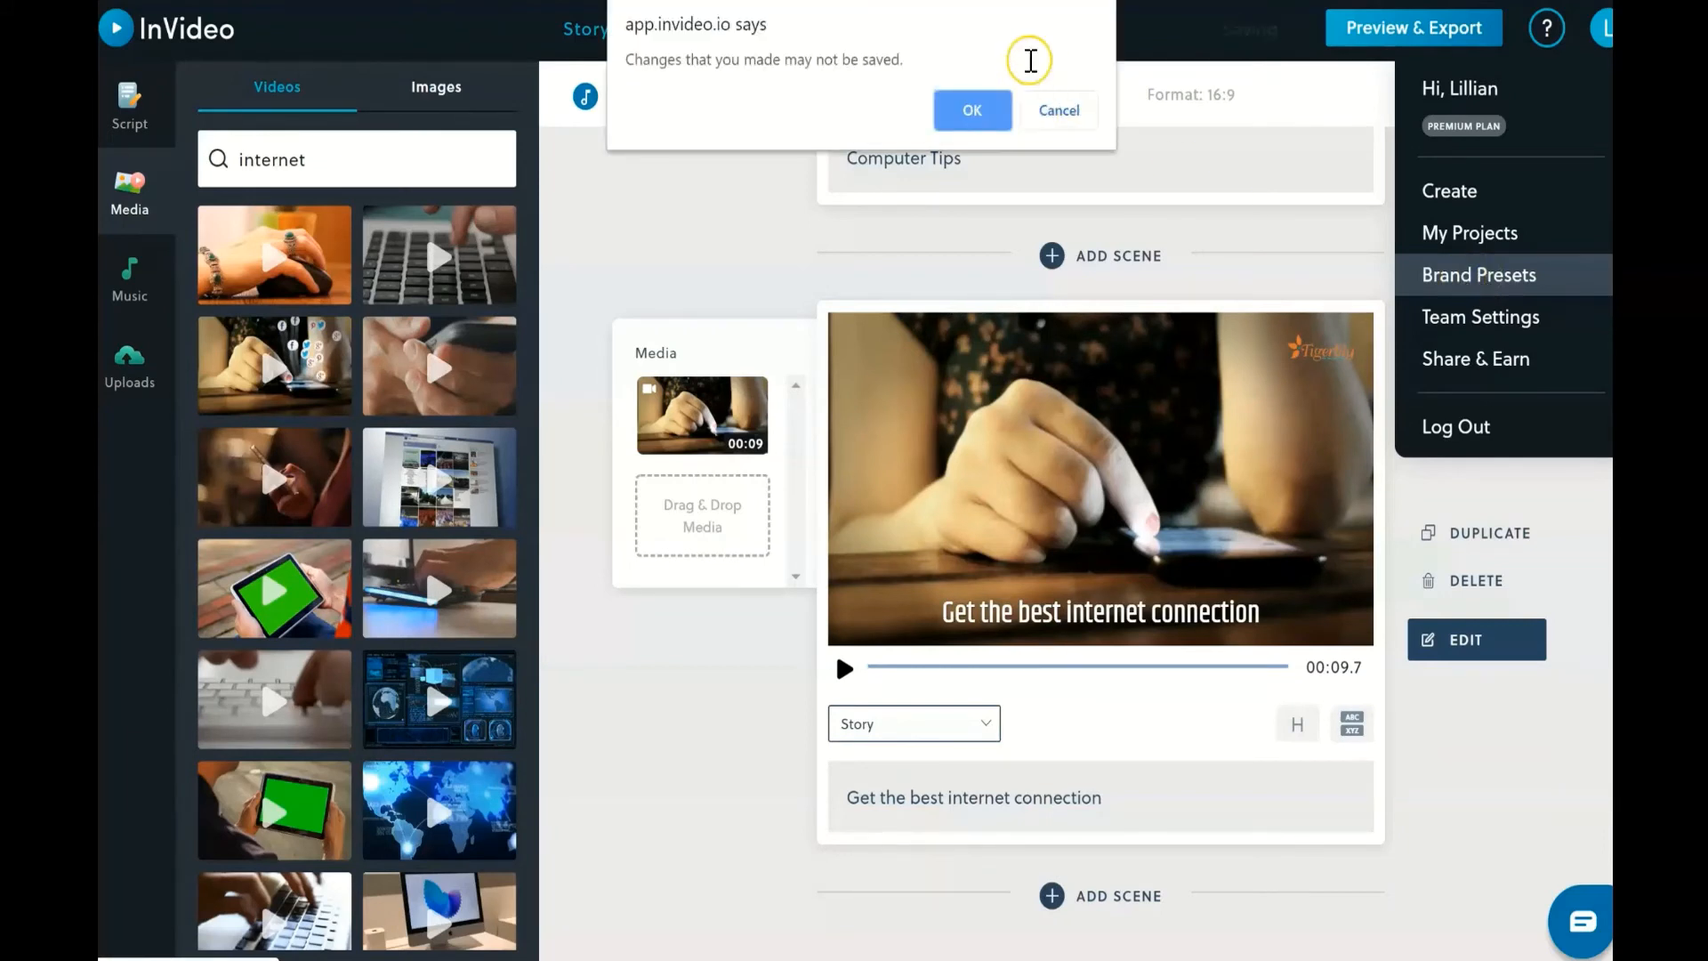
left_click(971, 109)
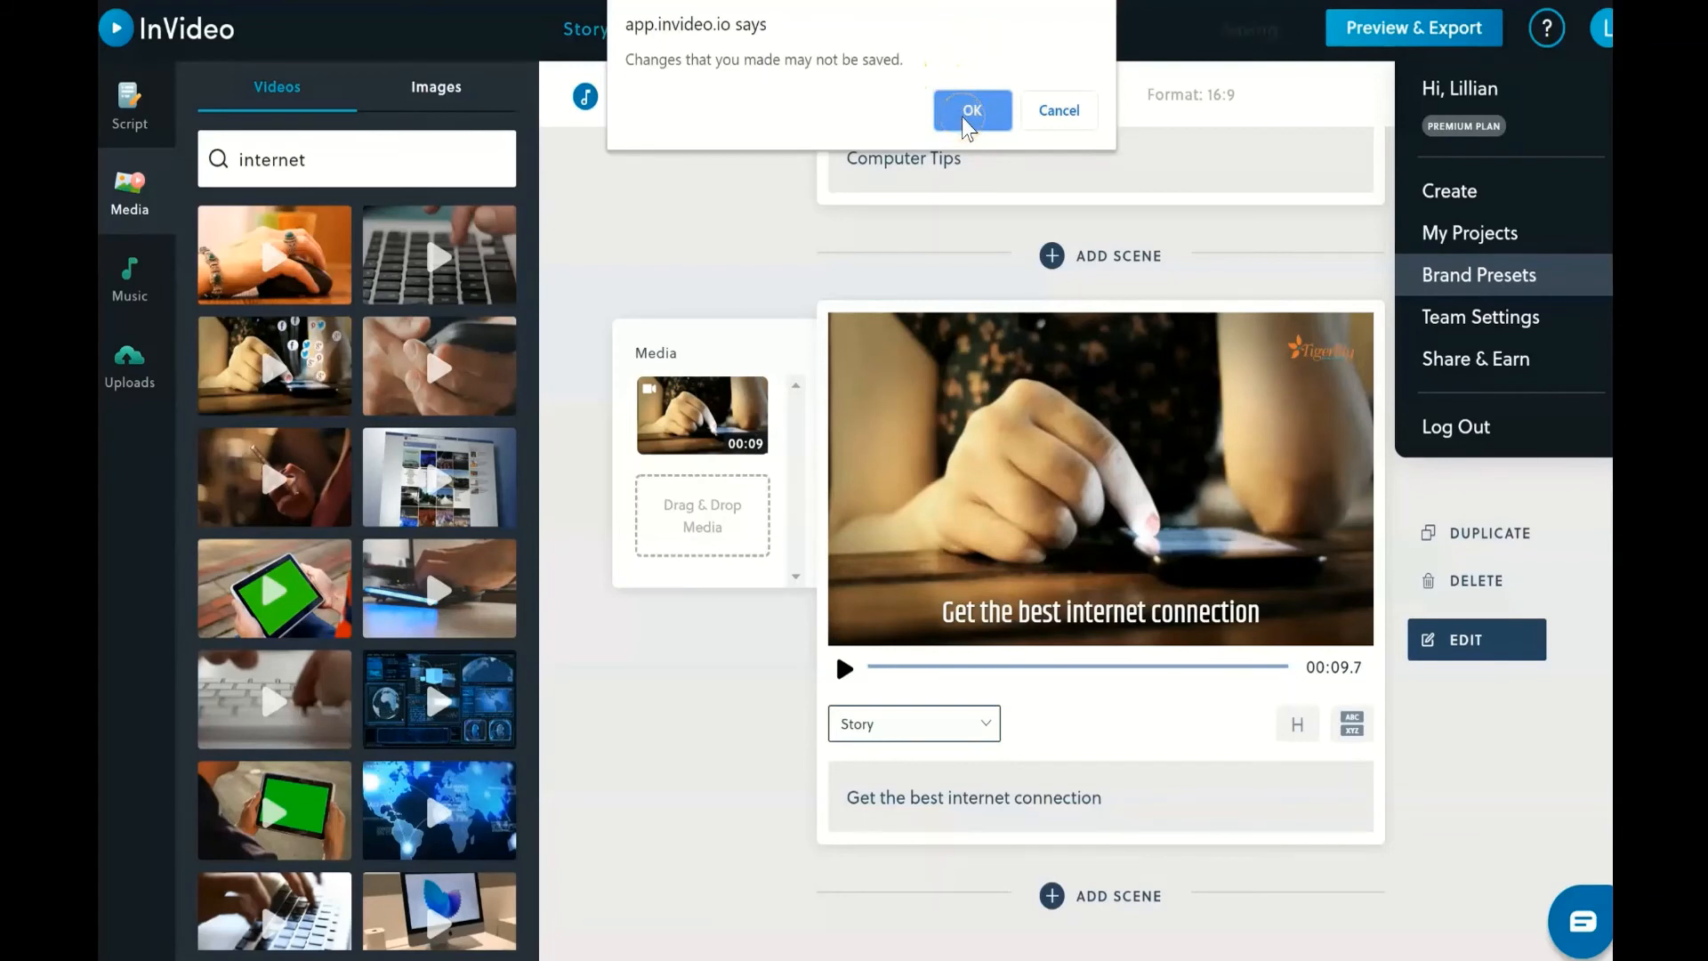
left_click(1057, 109)
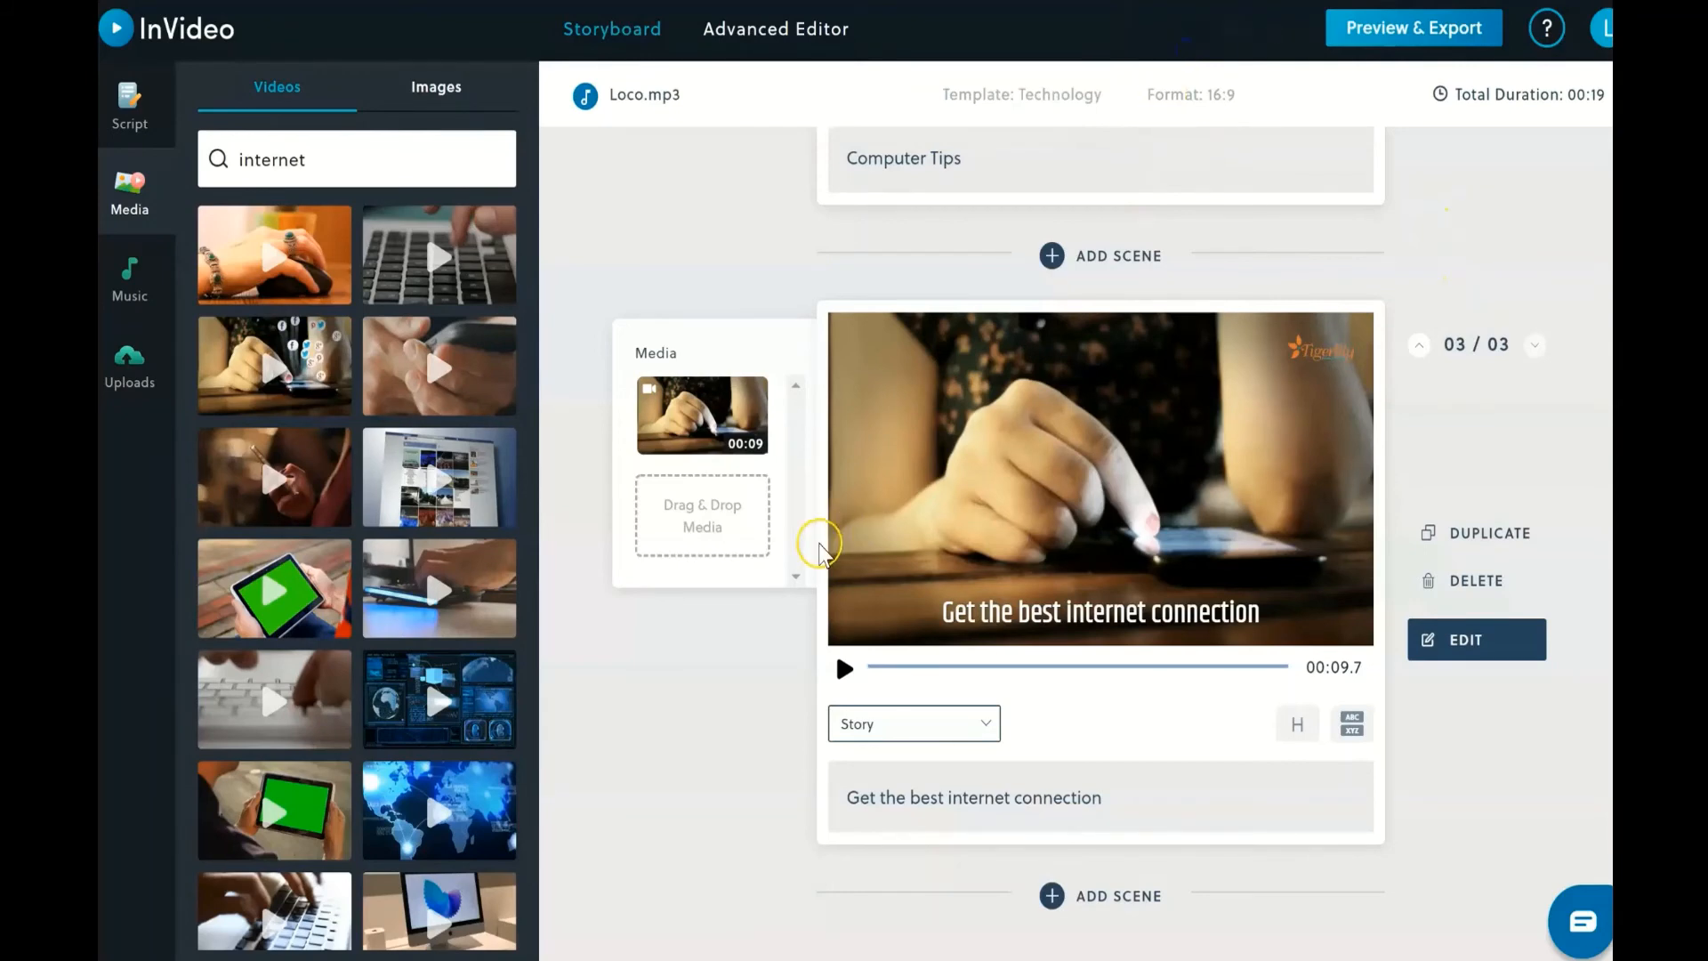
Preview the complete video from the first scene, then close the preview without exporting.
left_click(945, 194)
scroll(946, 204, "up", 10)
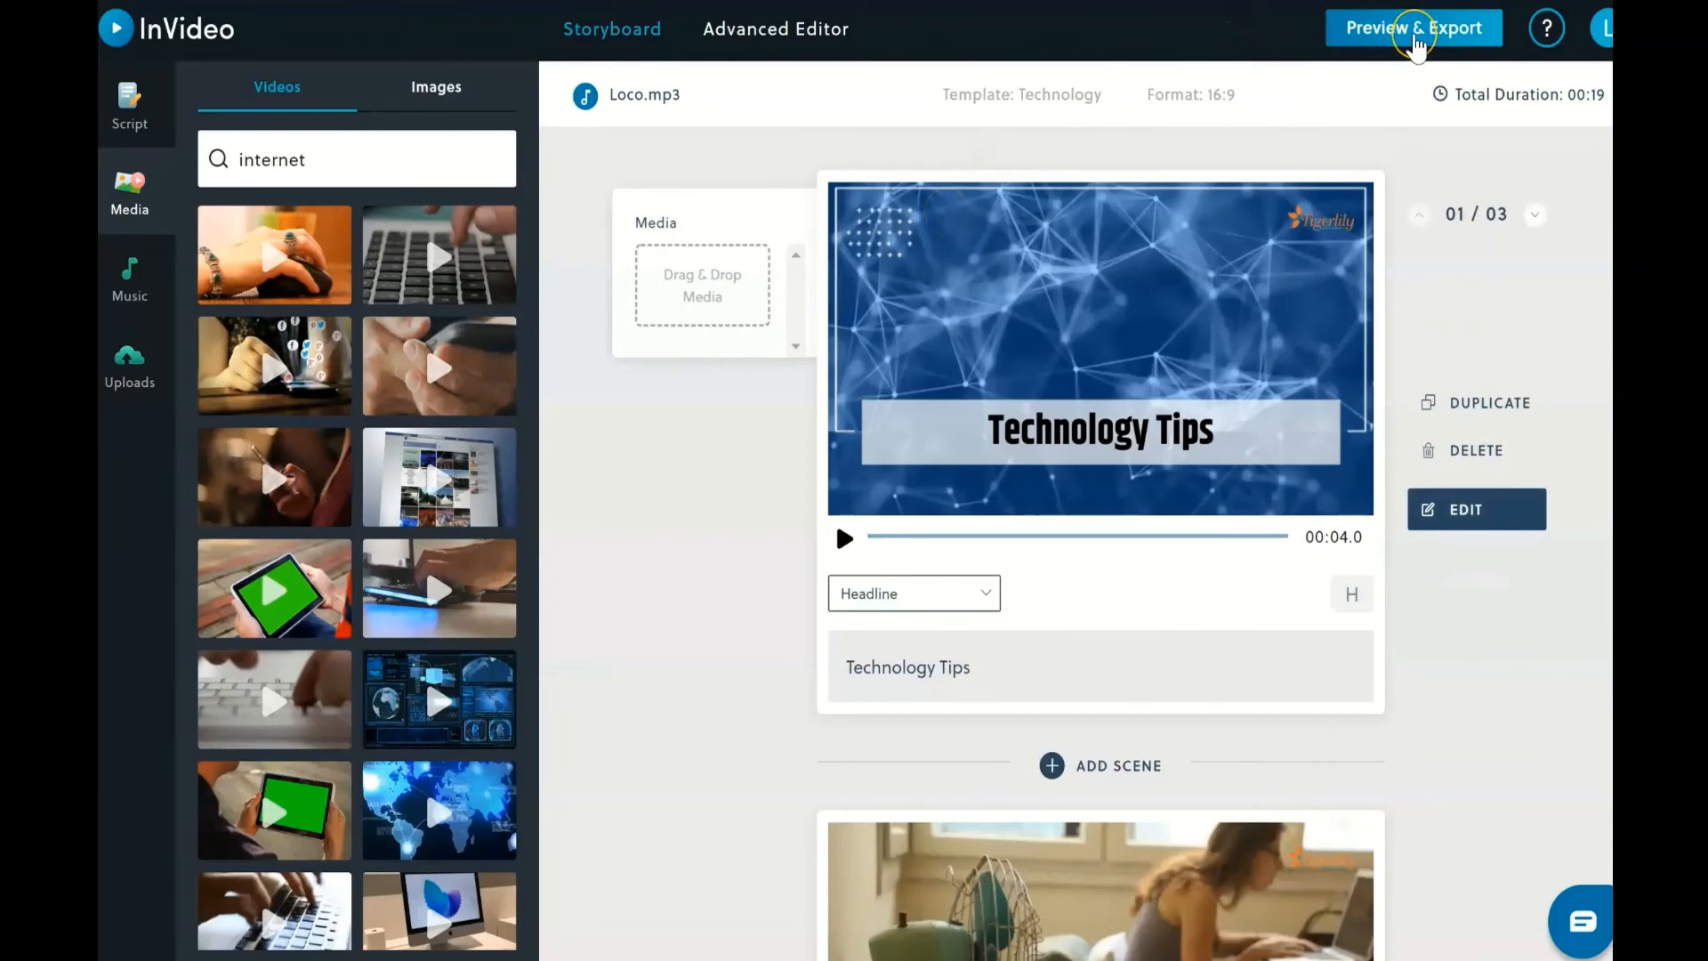
left_click(1416, 36)
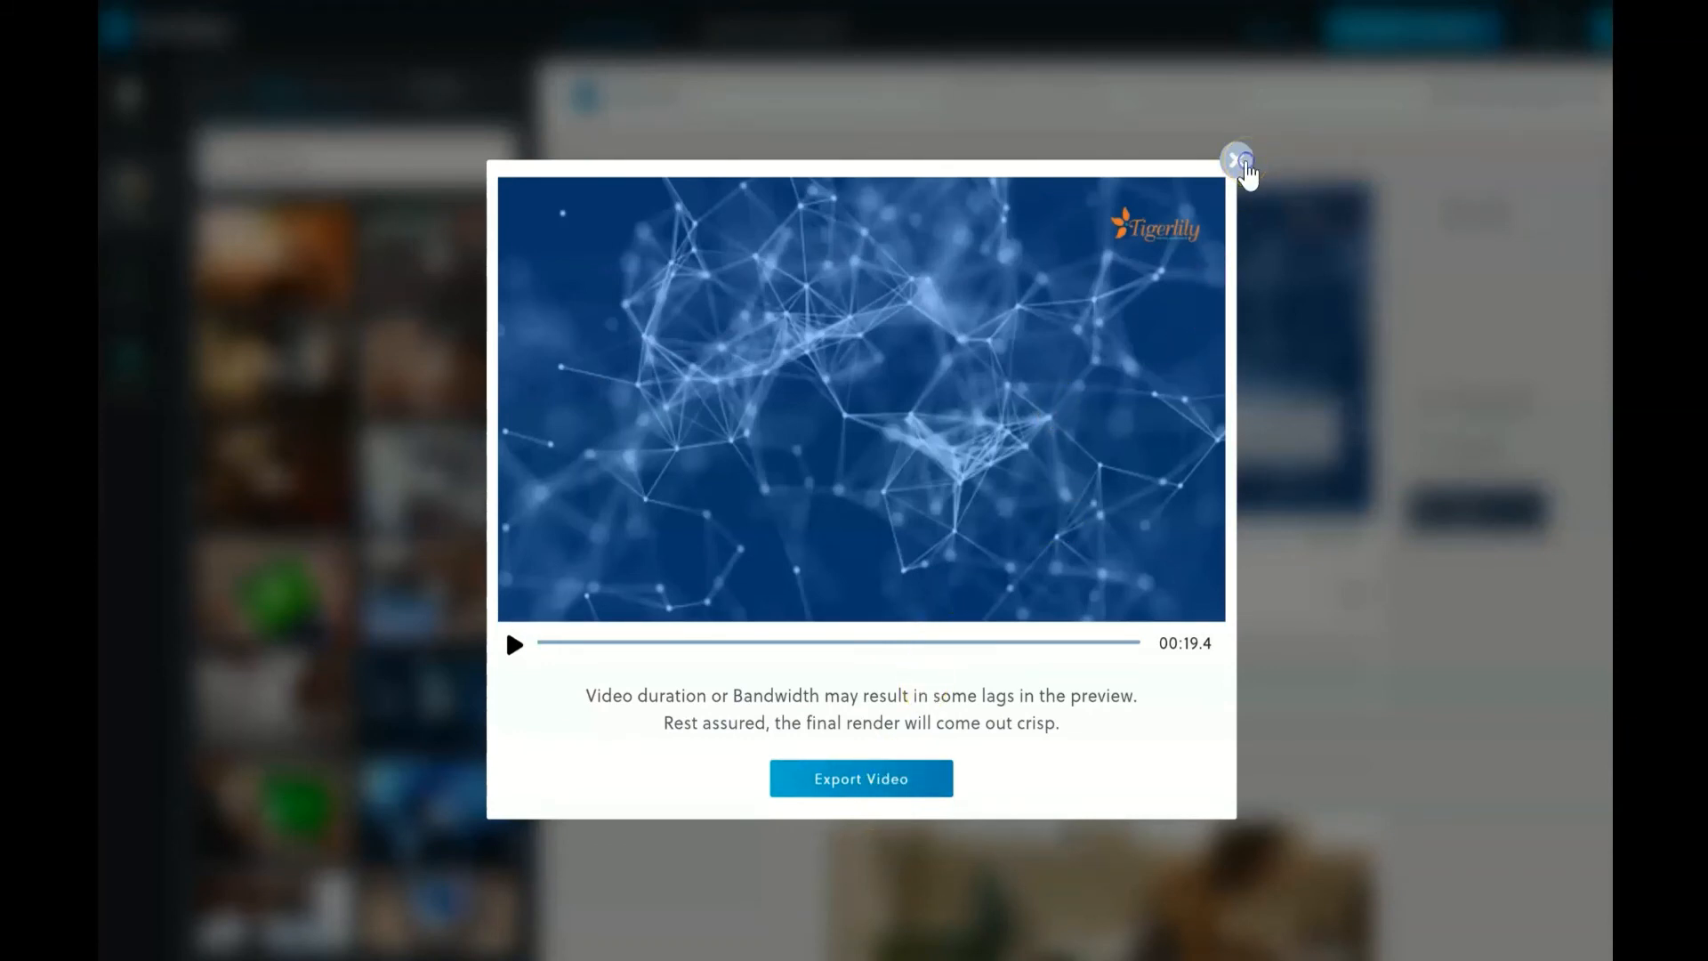
left_click(1238, 162)
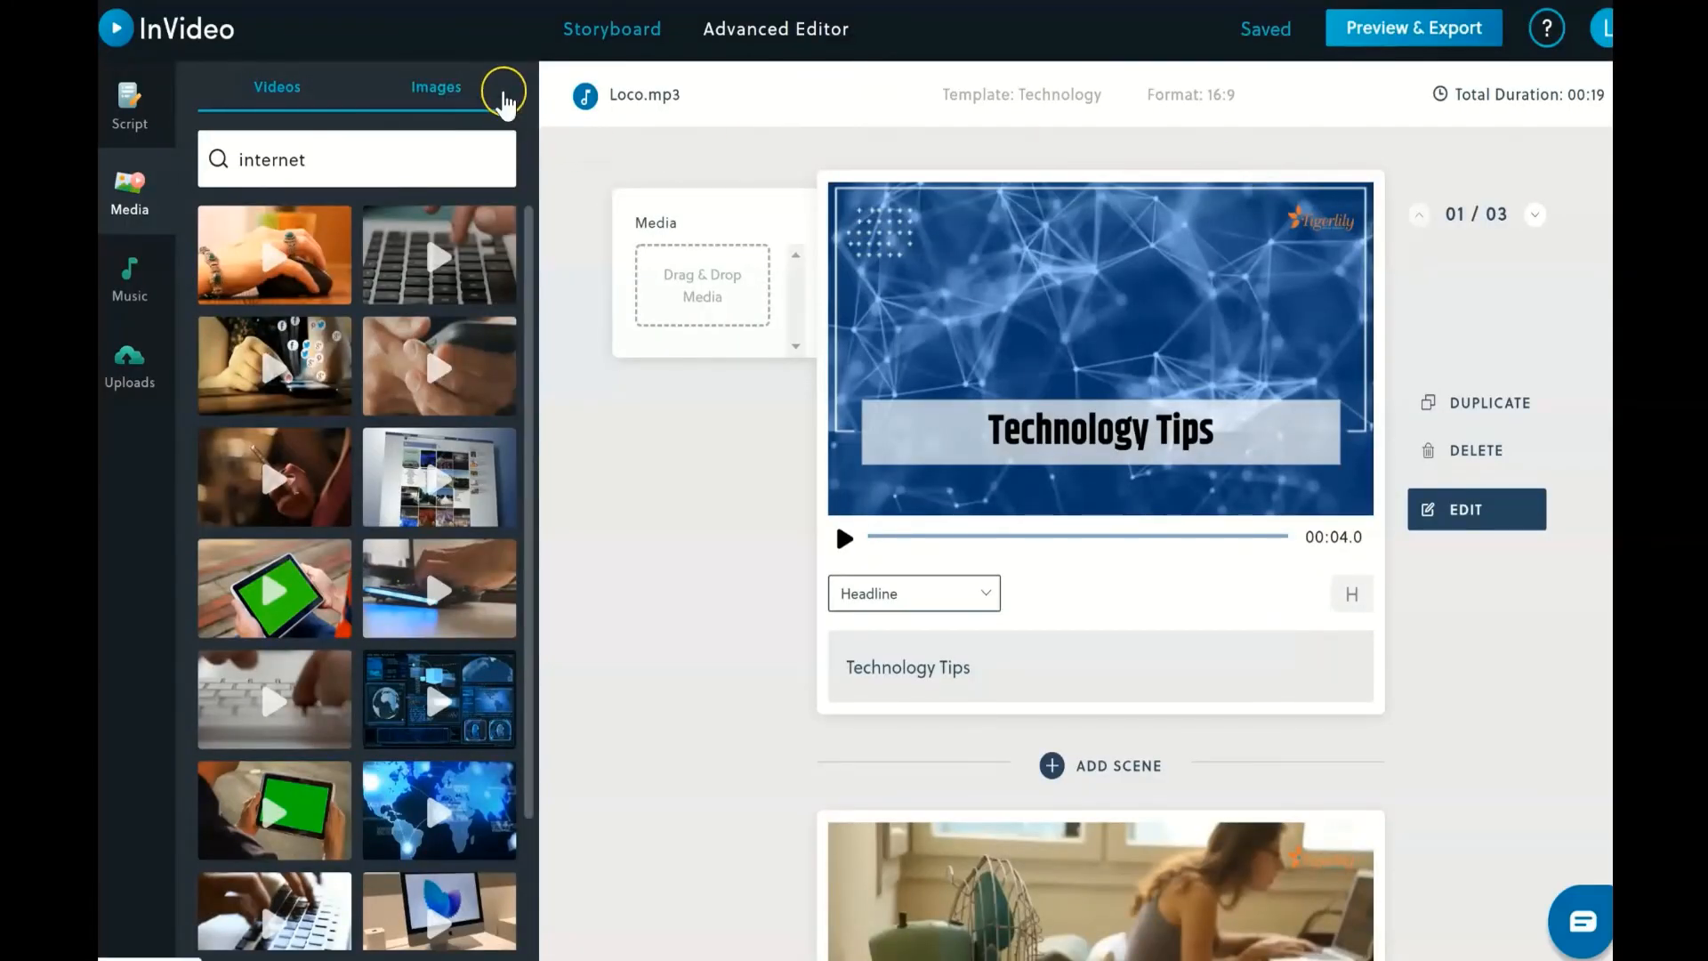
Show the music tracks of the Bright category and listen briefly to the current track, Loco.mp3.
left_click(640, 95)
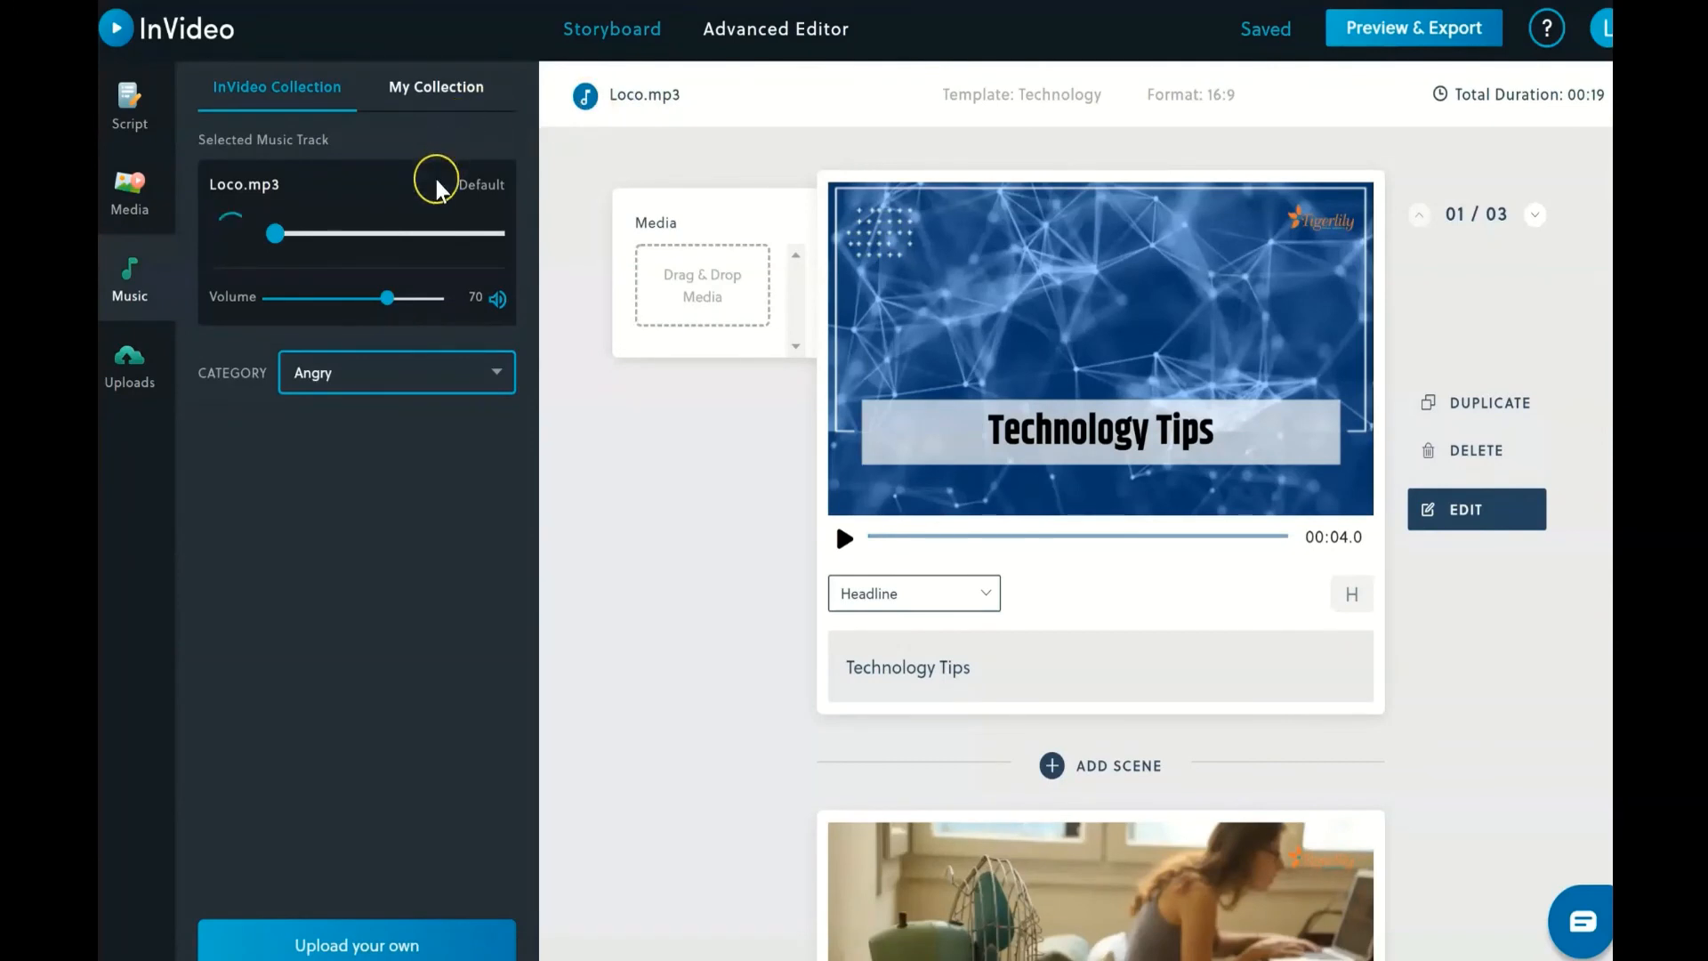
left_click(501, 374)
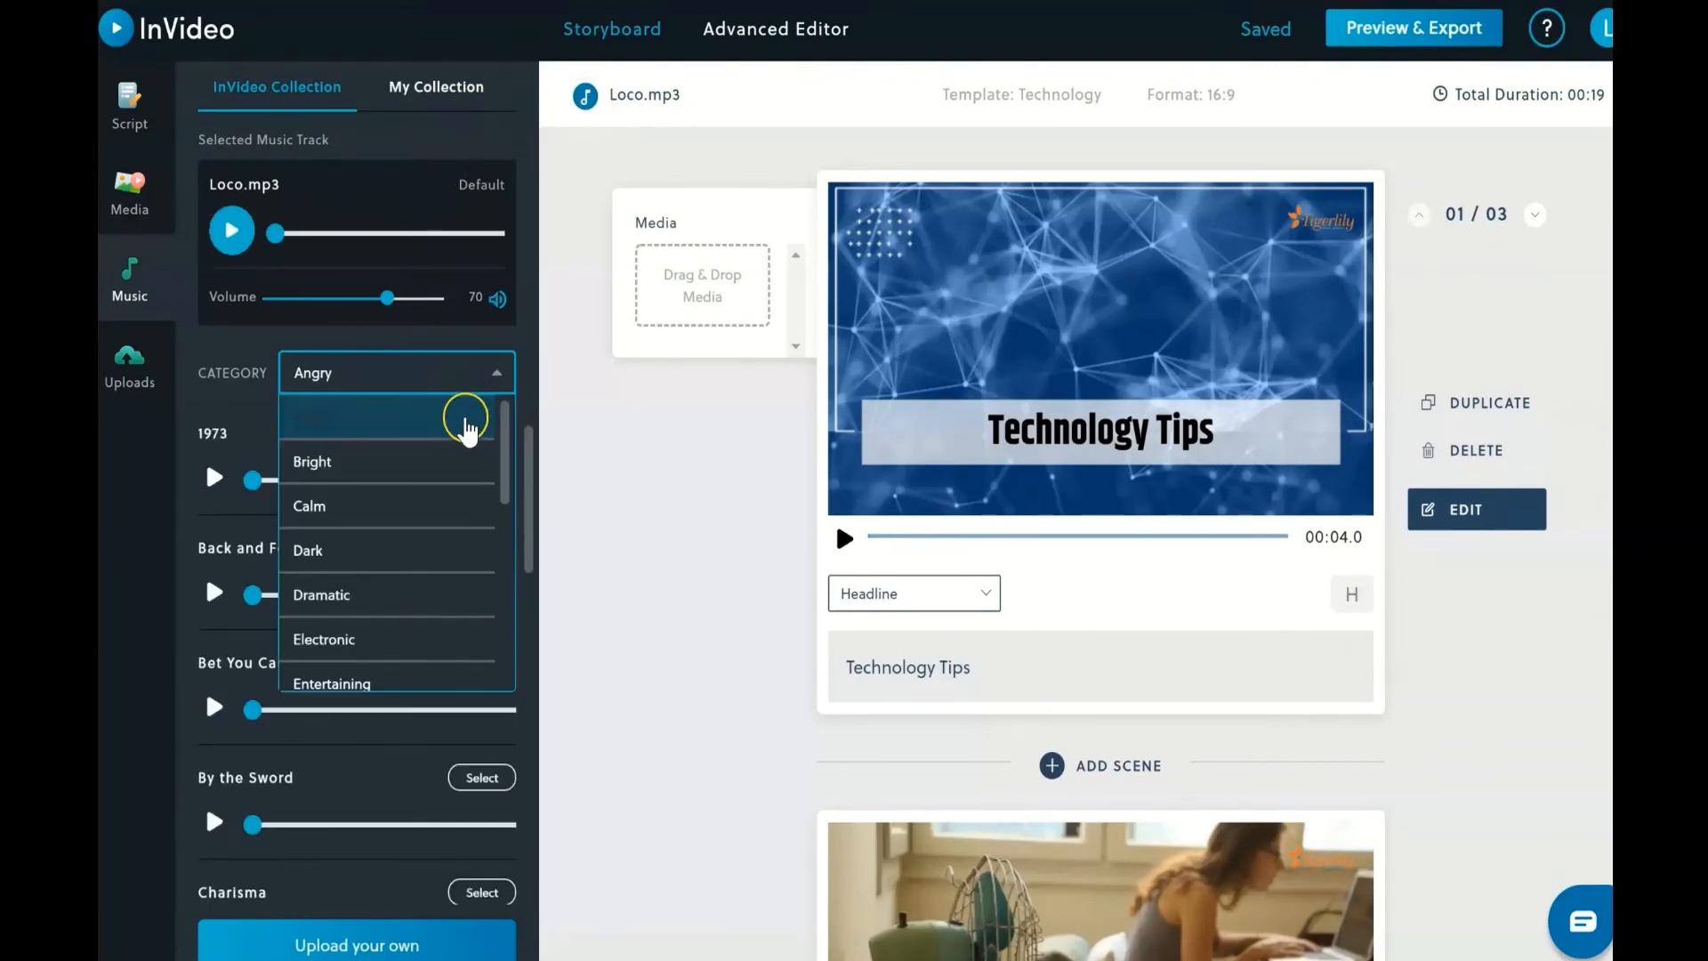
left_click(424, 460)
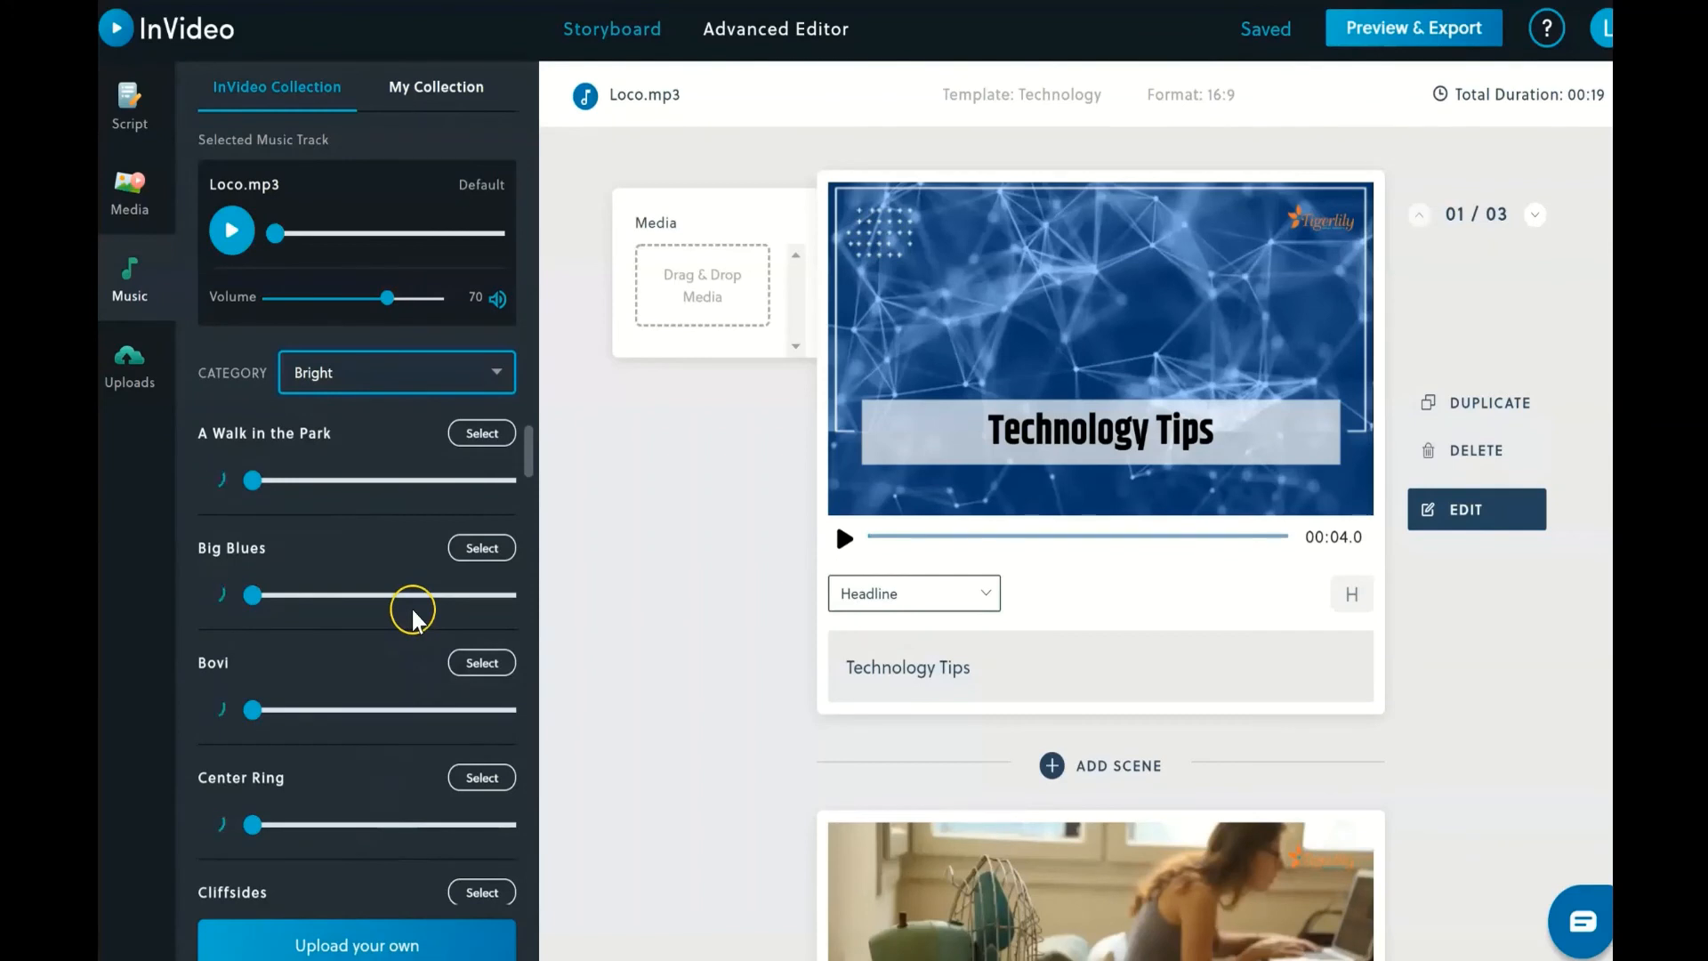
left_click(234, 243)
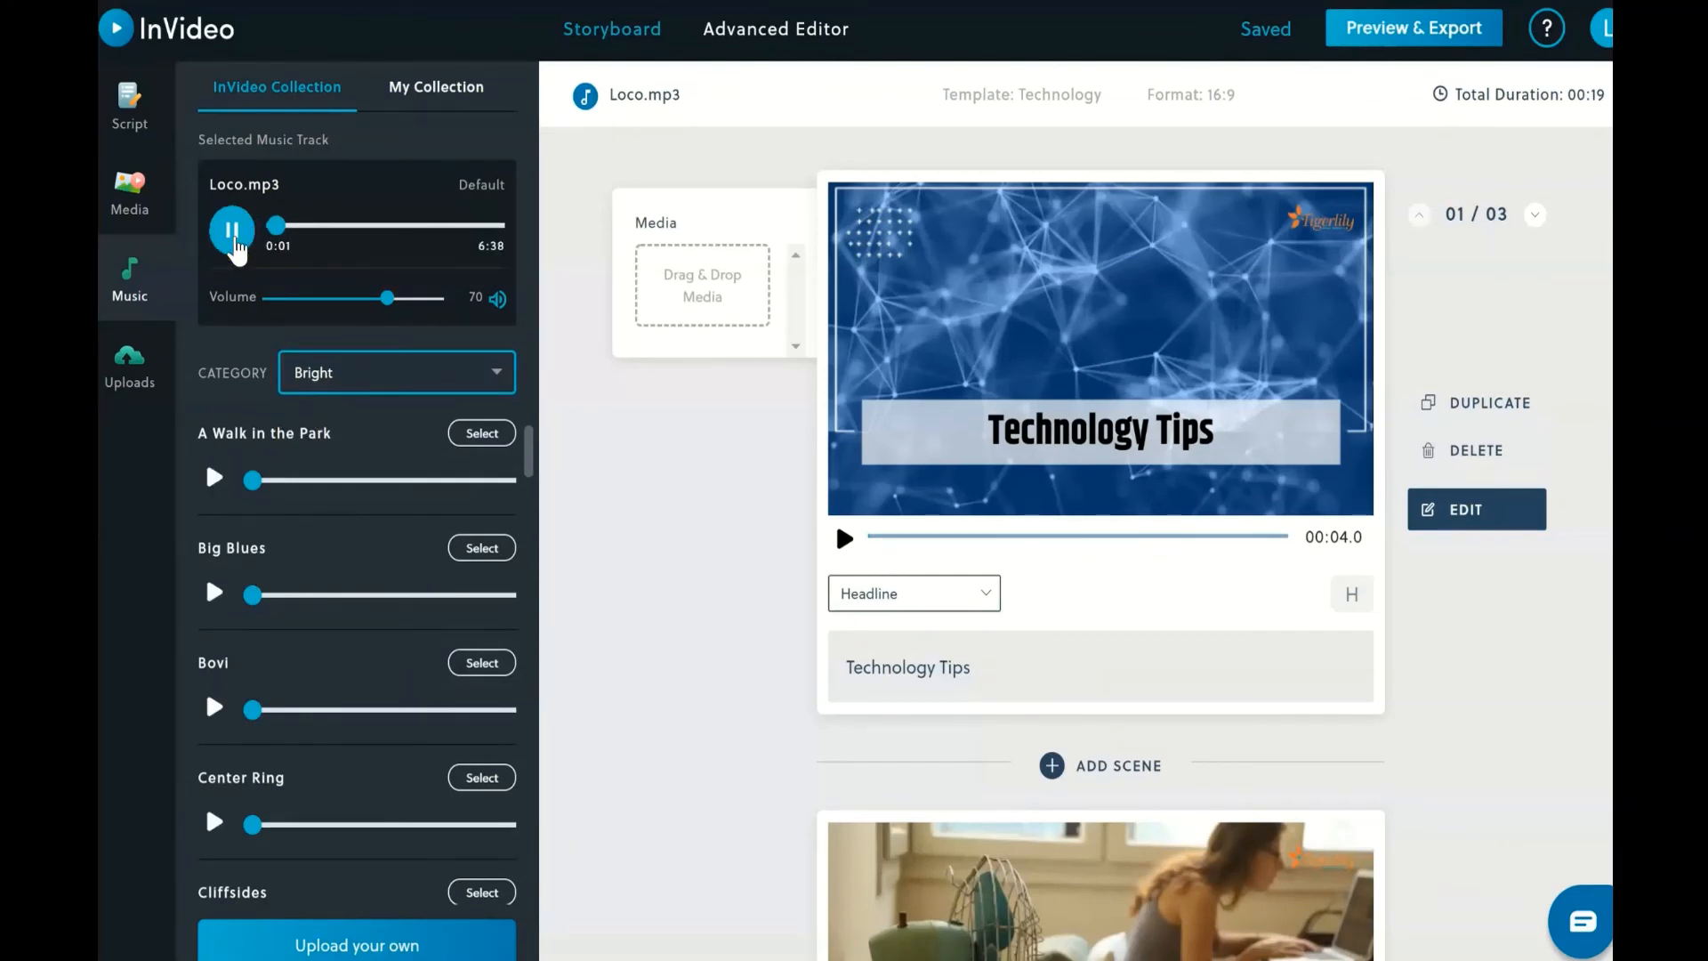
left_click(234, 246)
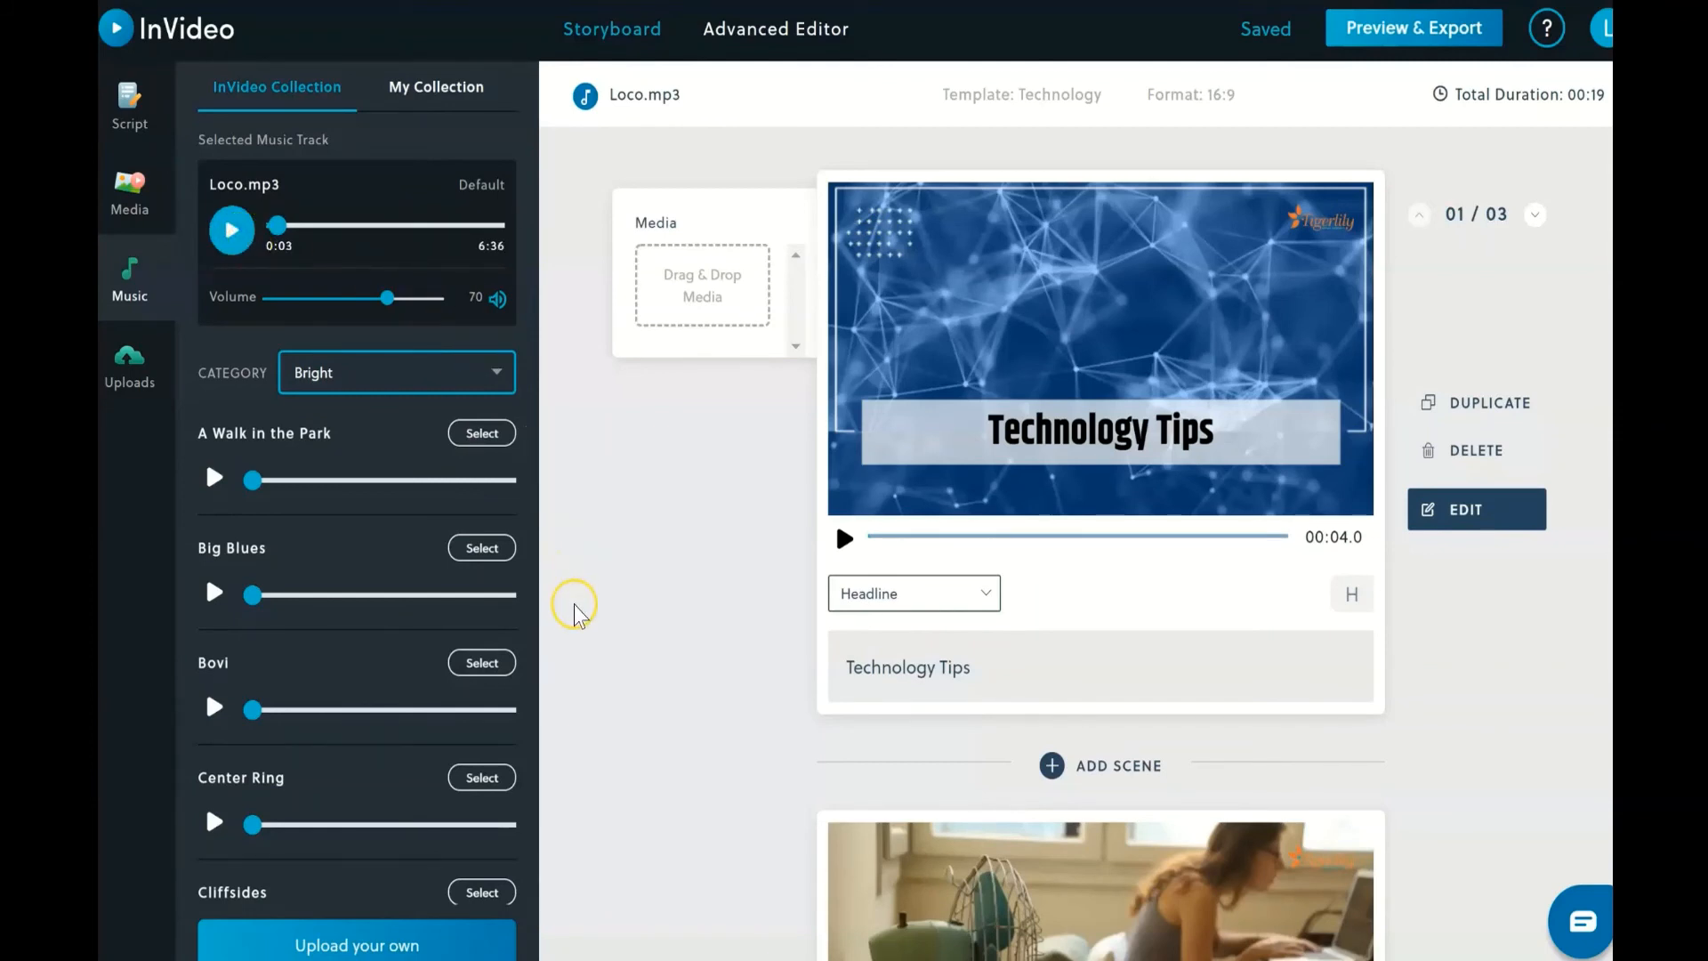
Audition Bright tracks such as Big Blues and Bovi, and set Bovi as the video's music.
left_click(212, 485)
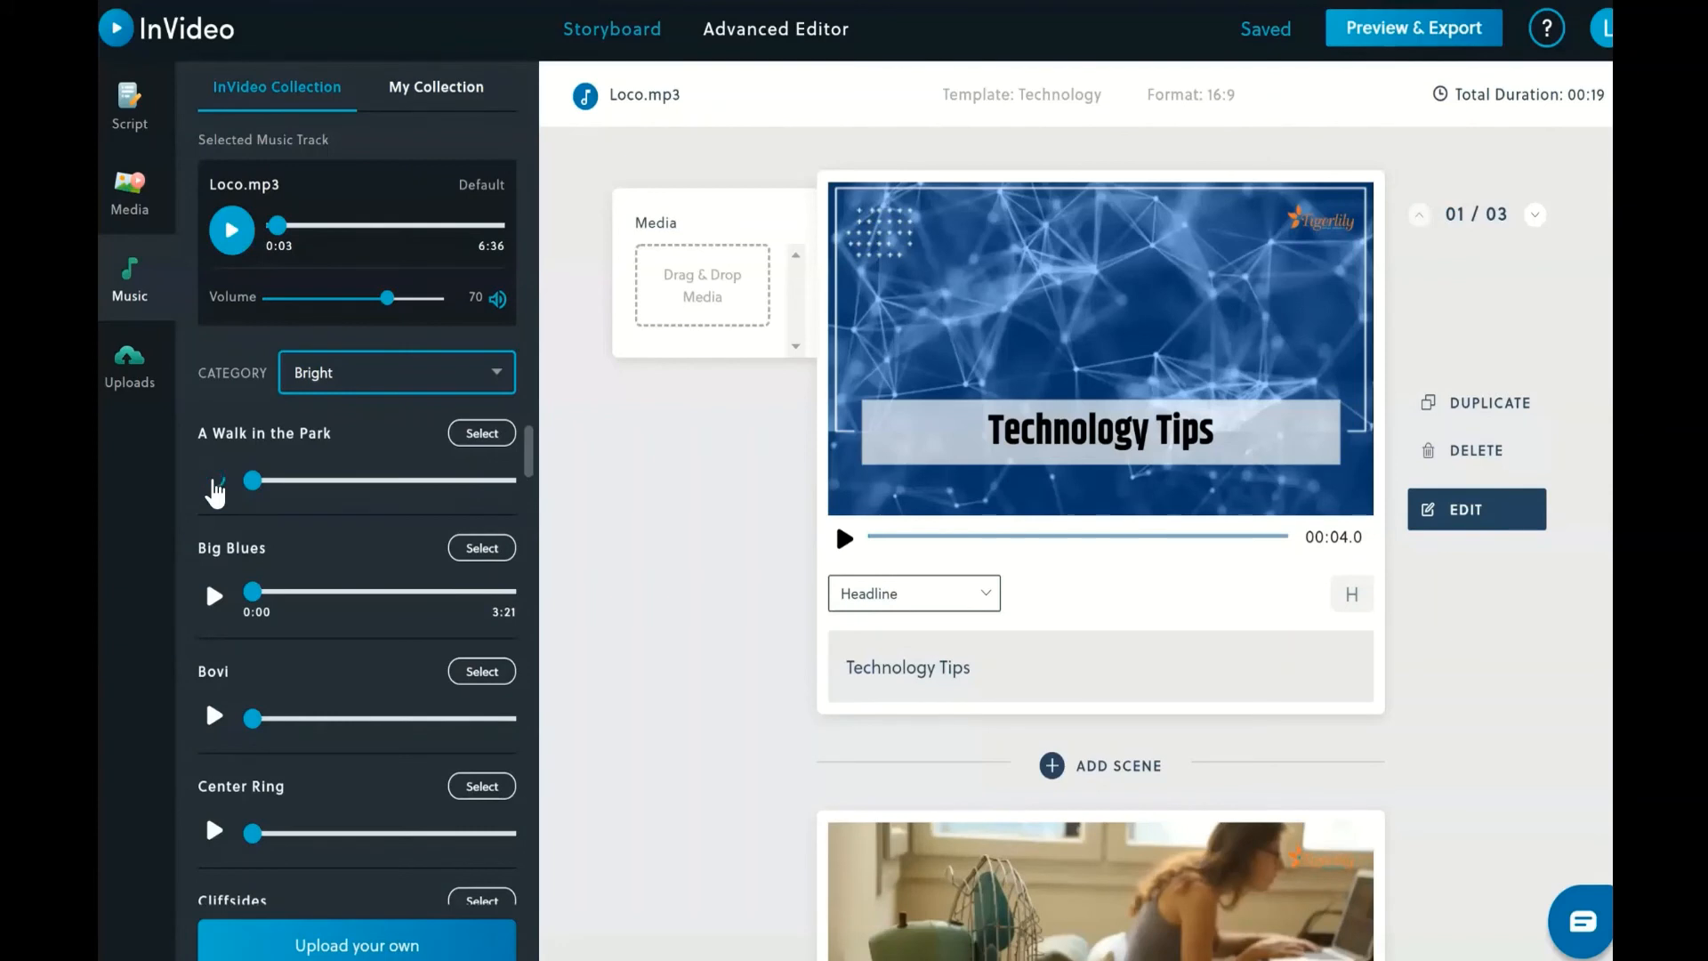
left_click(214, 596)
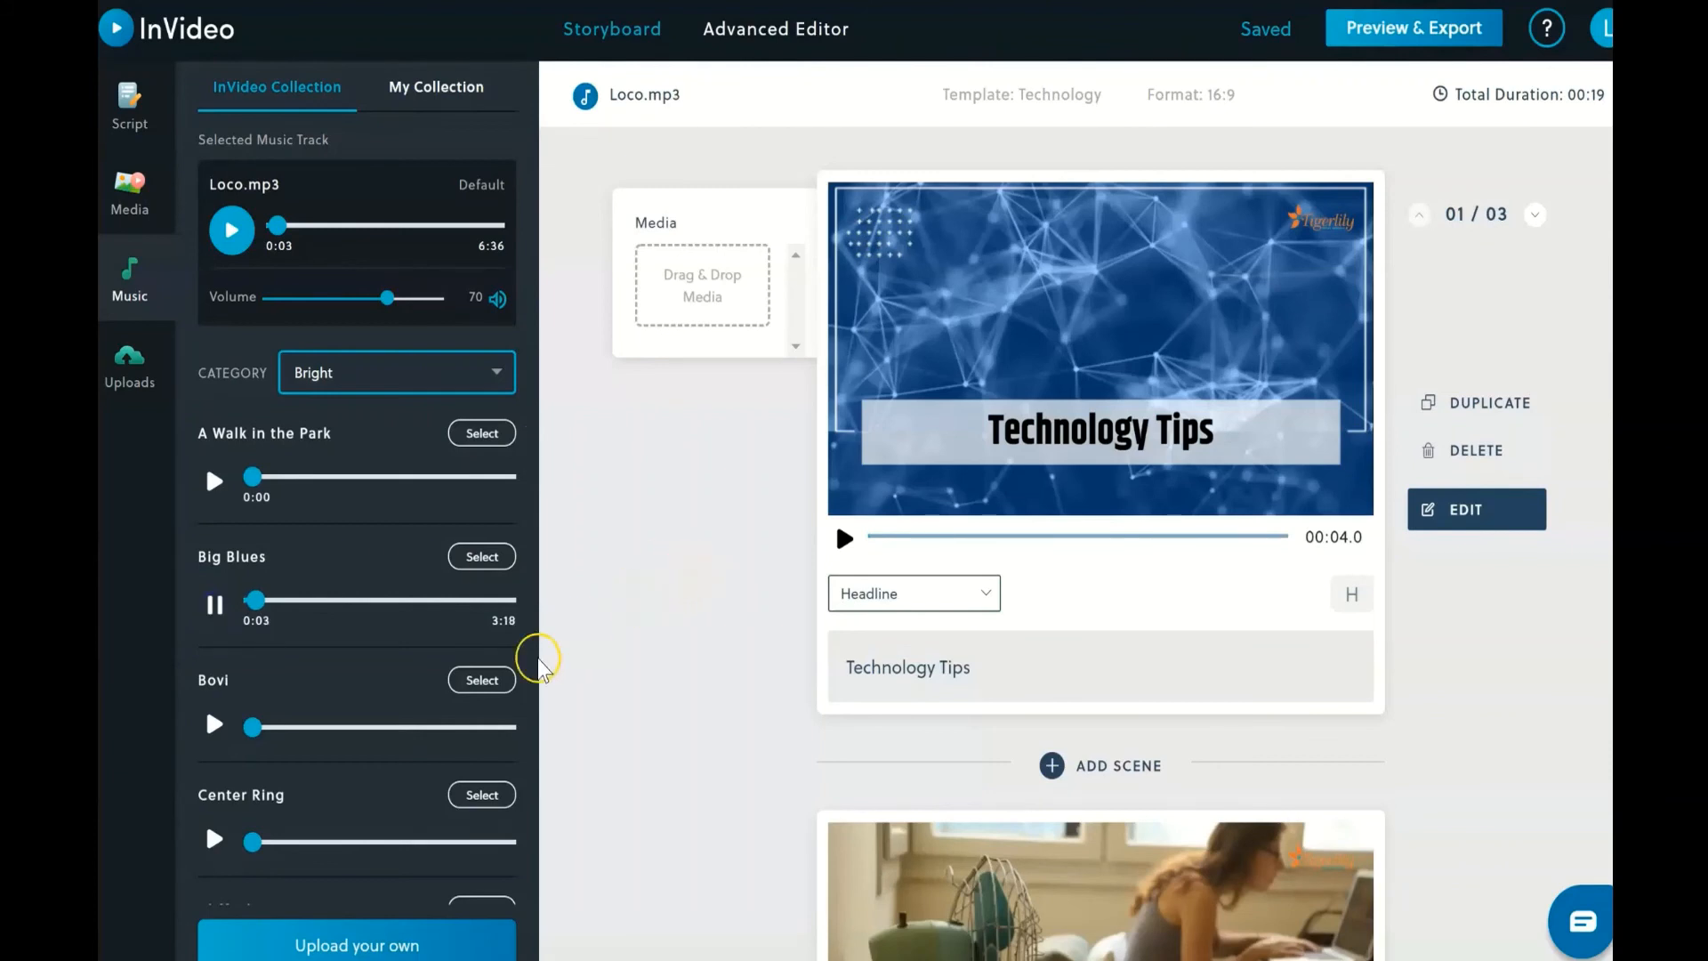
left_click(214, 605)
left_click(214, 481)
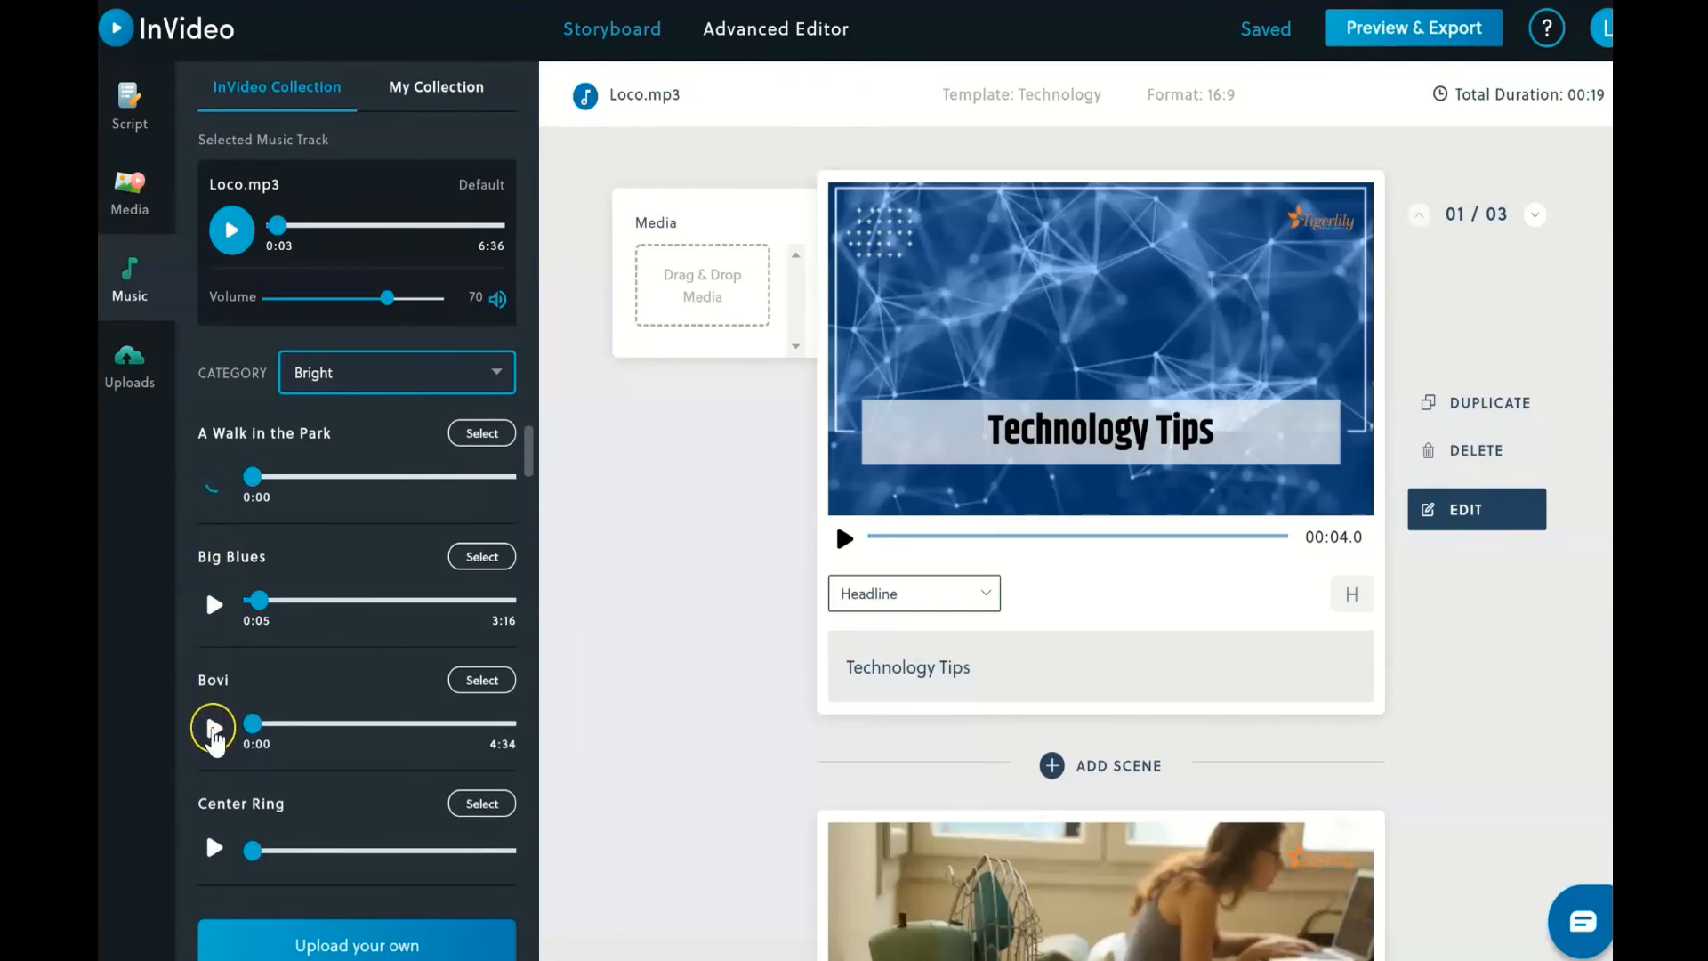
left_click(215, 728)
left_click(214, 735)
left_click(462, 681)
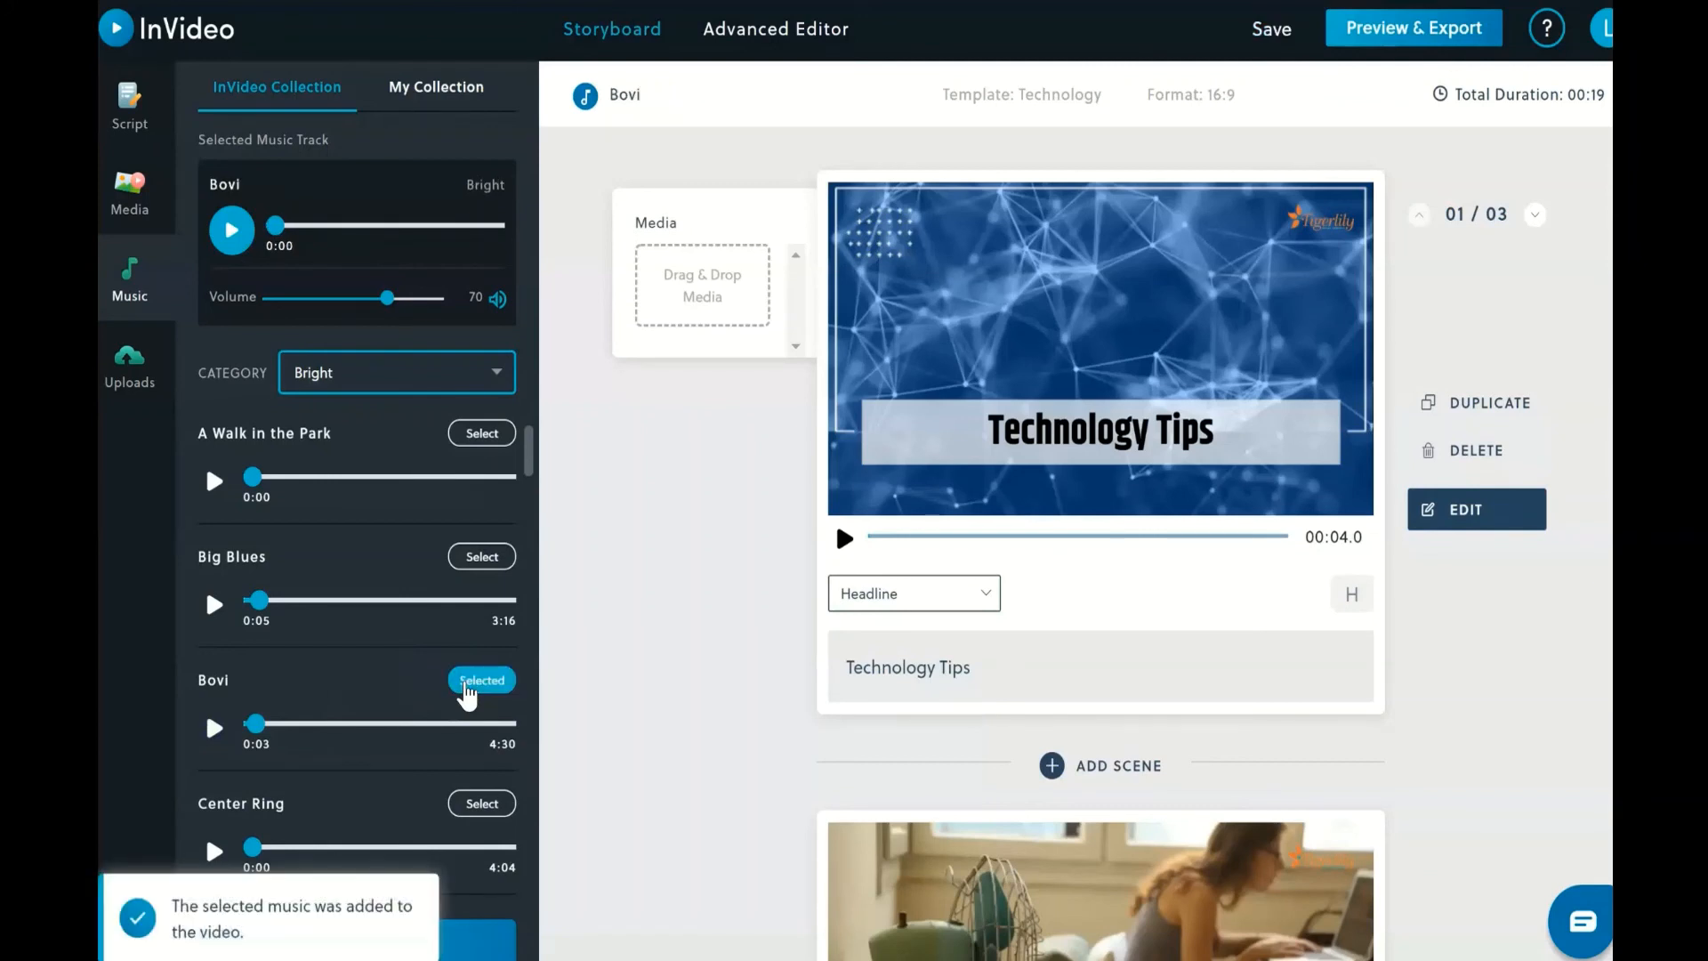
left_click(630, 105)
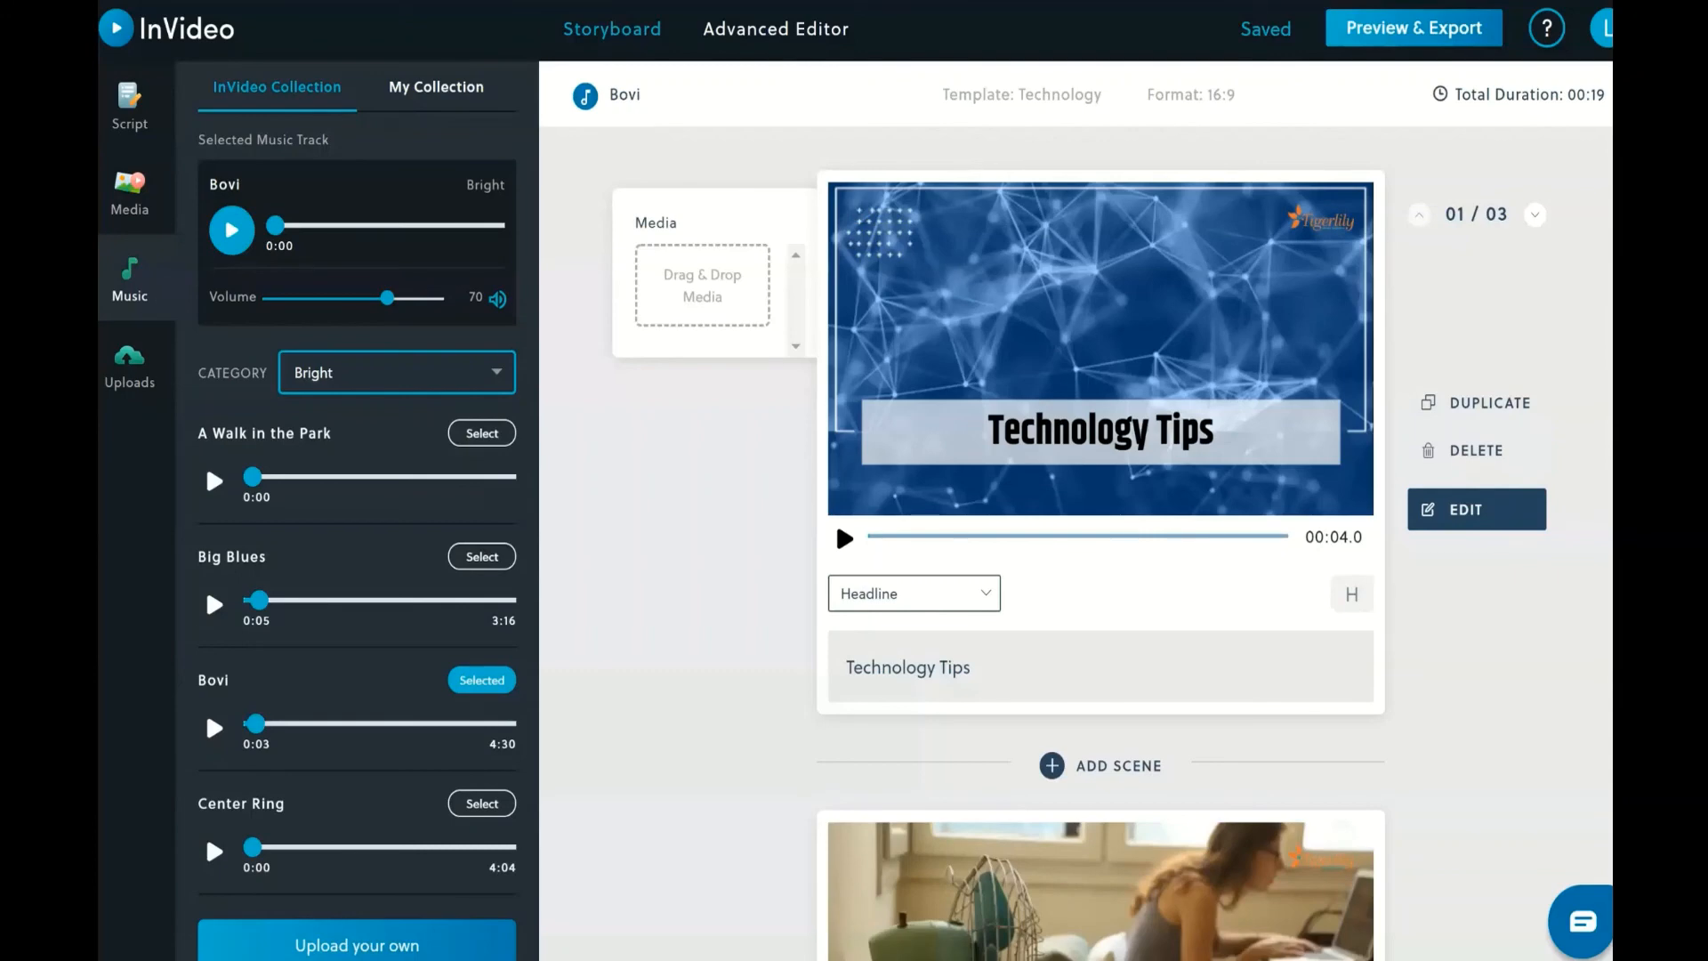
Export the finished Technology Tips video.
left_click(1431, 49)
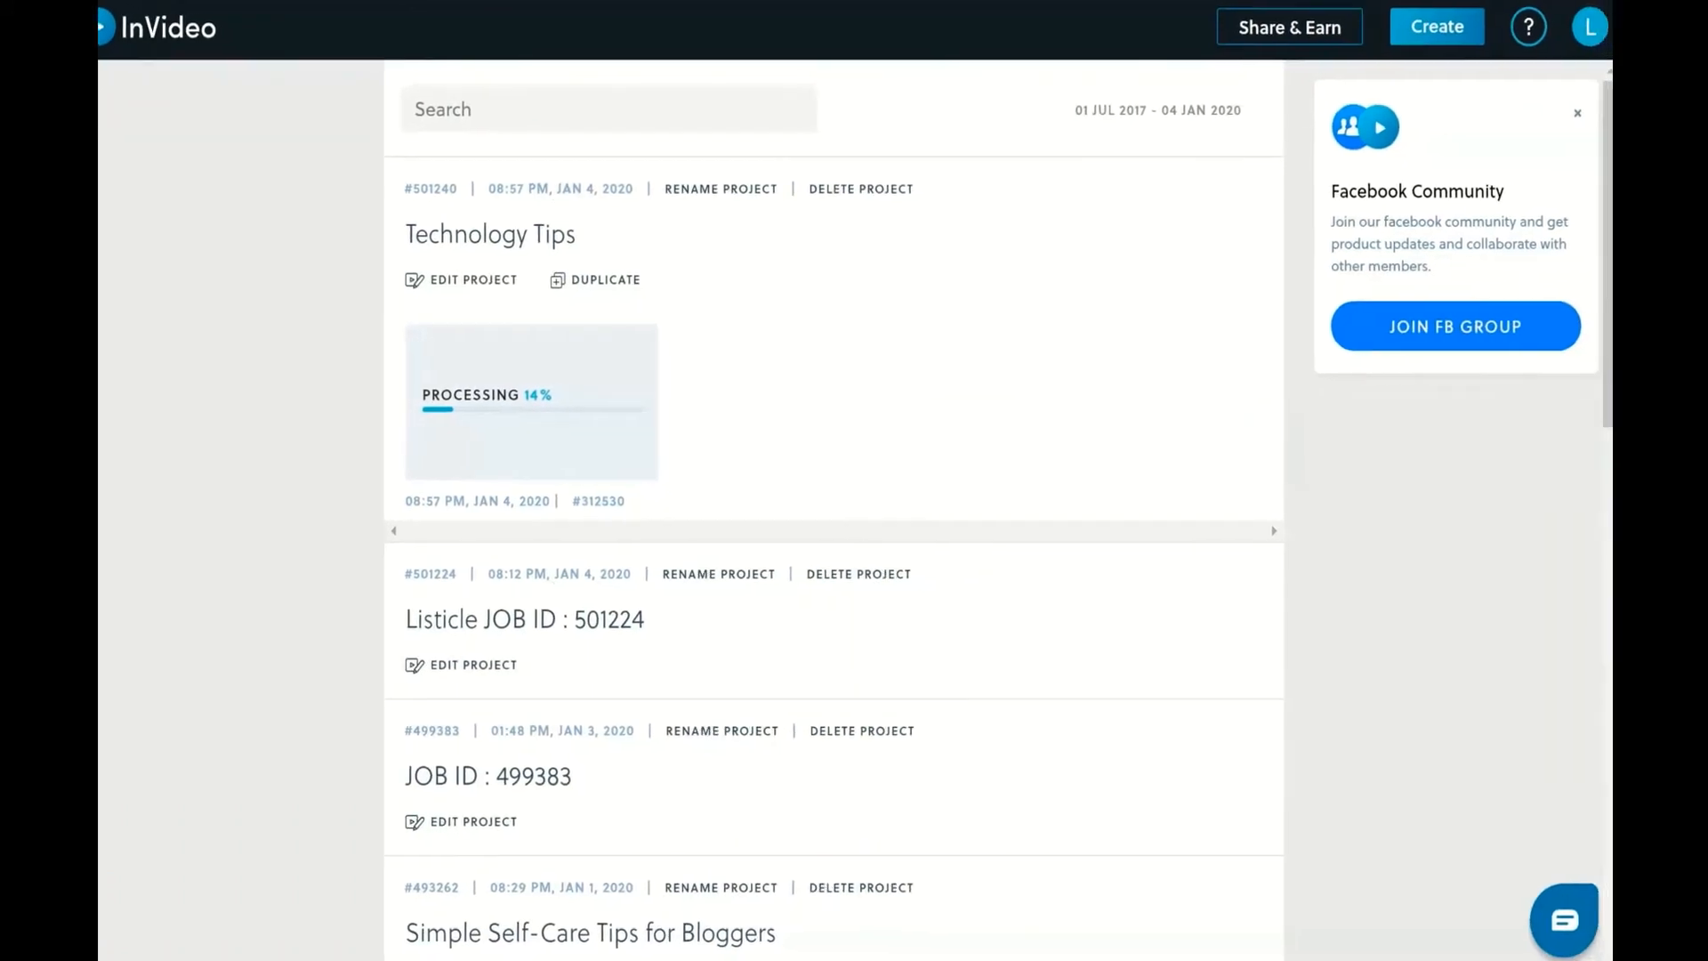
Open the account's brand presets and review the logo, typeface, color and social handle settings.
left_click(1586, 29)
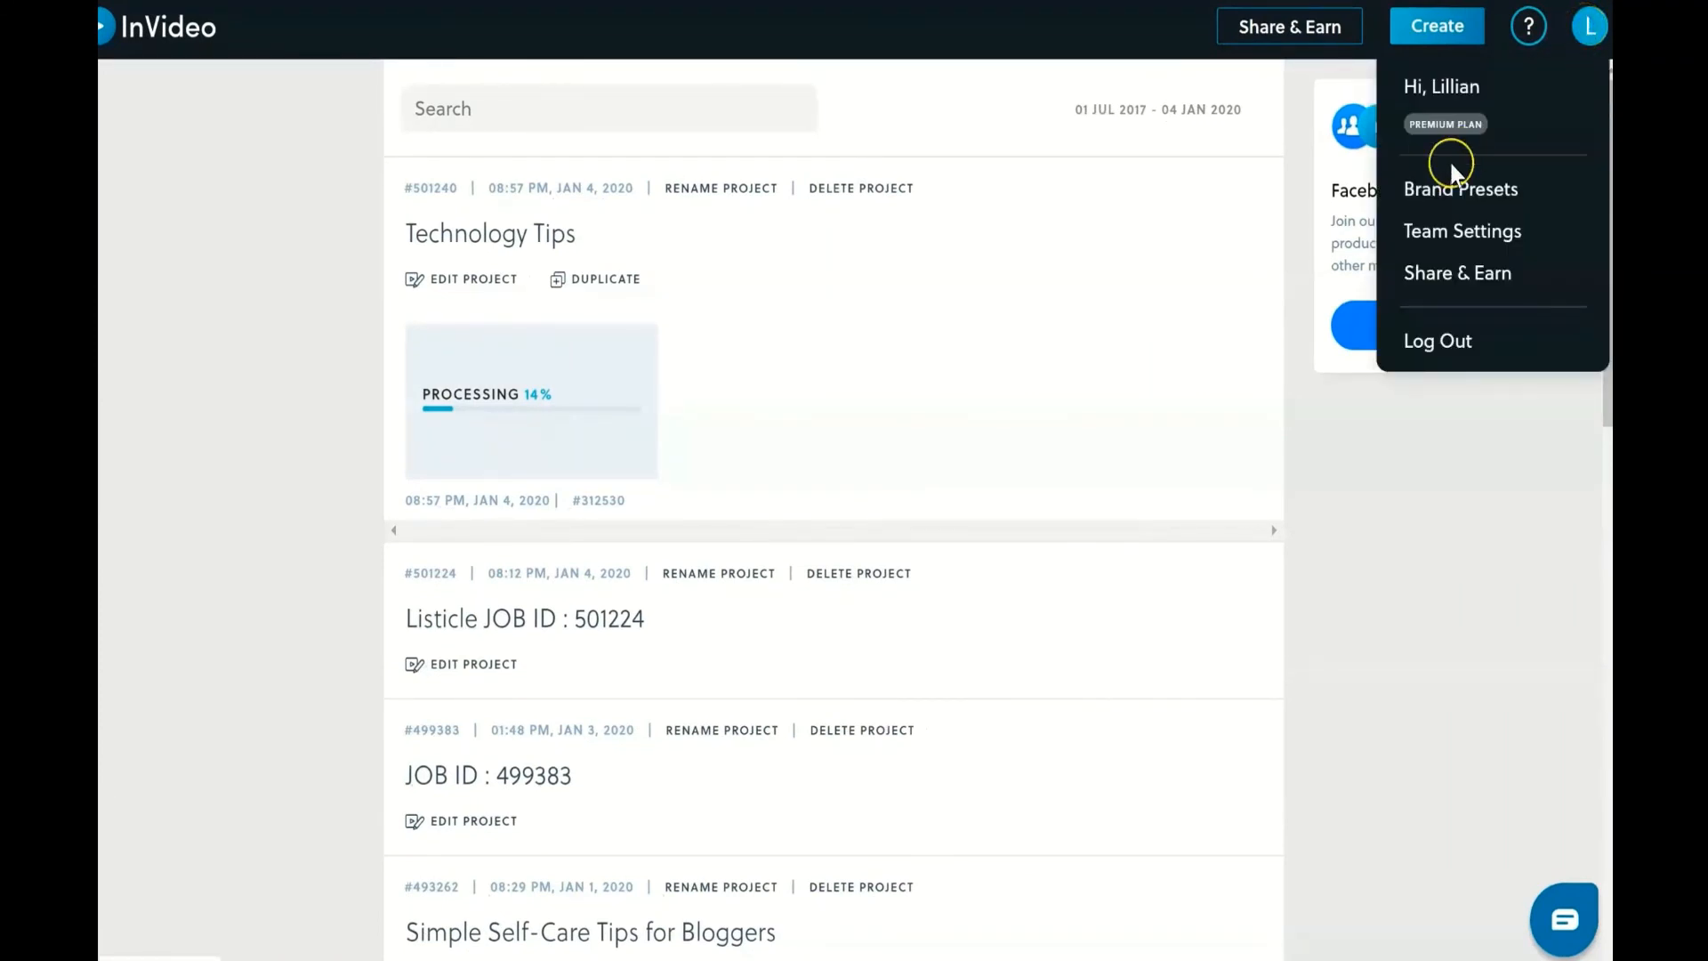
left_click(1443, 188)
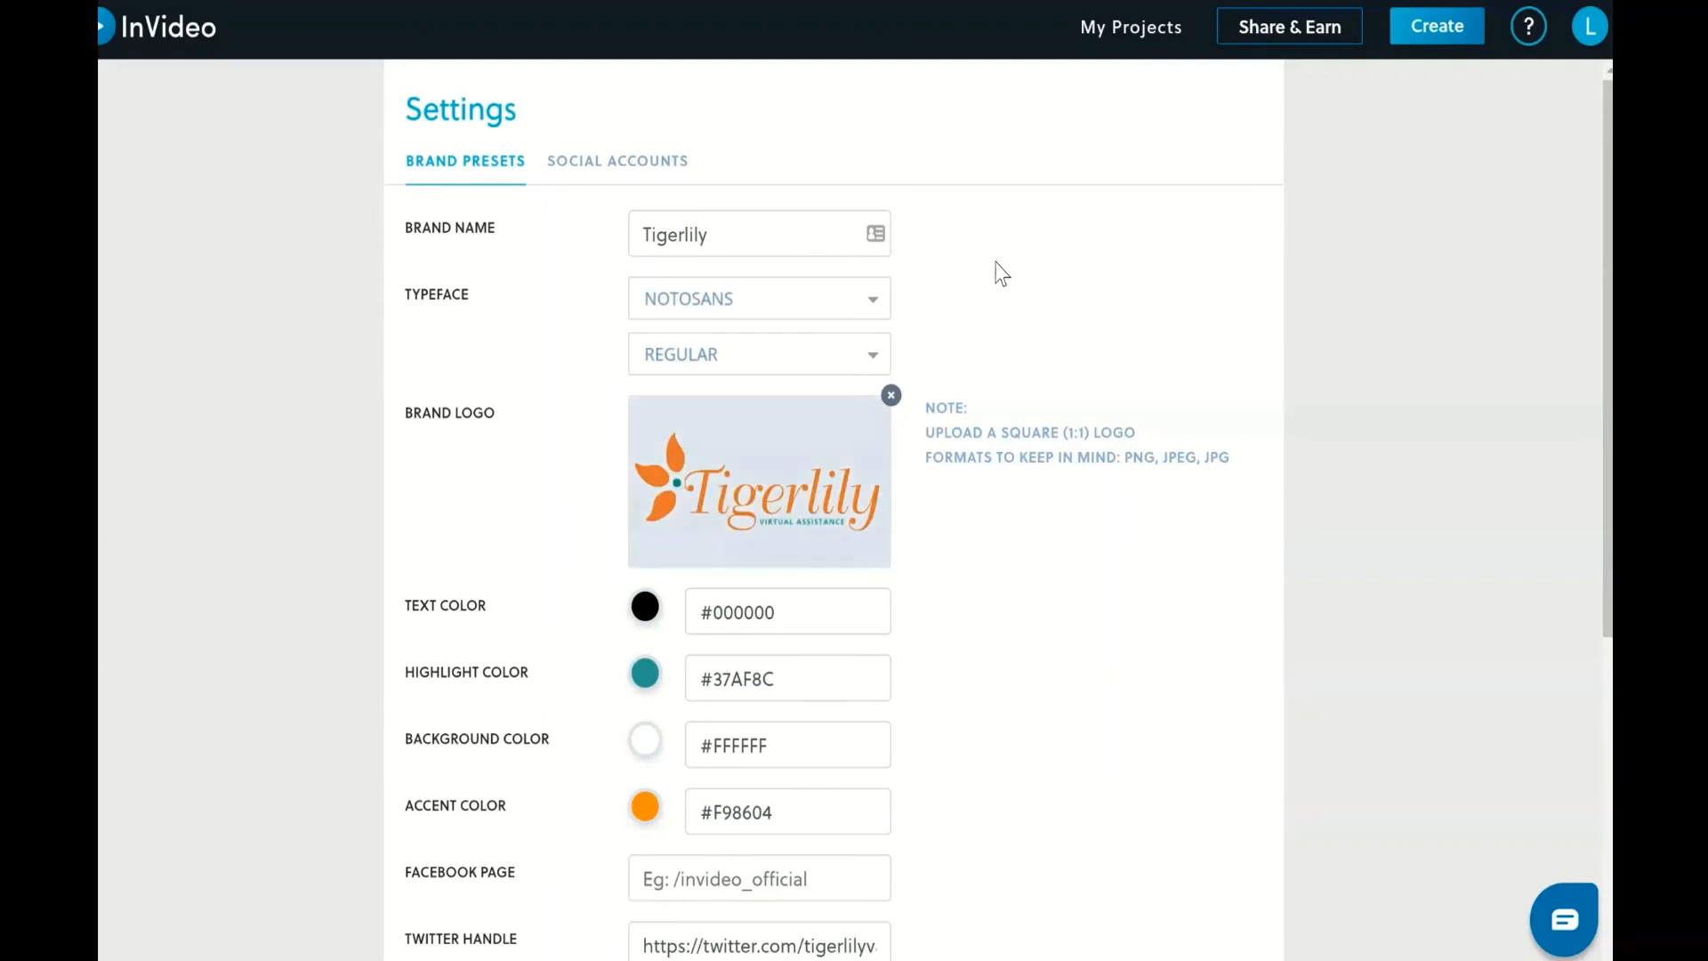
scroll(970, 606, "down", 3)
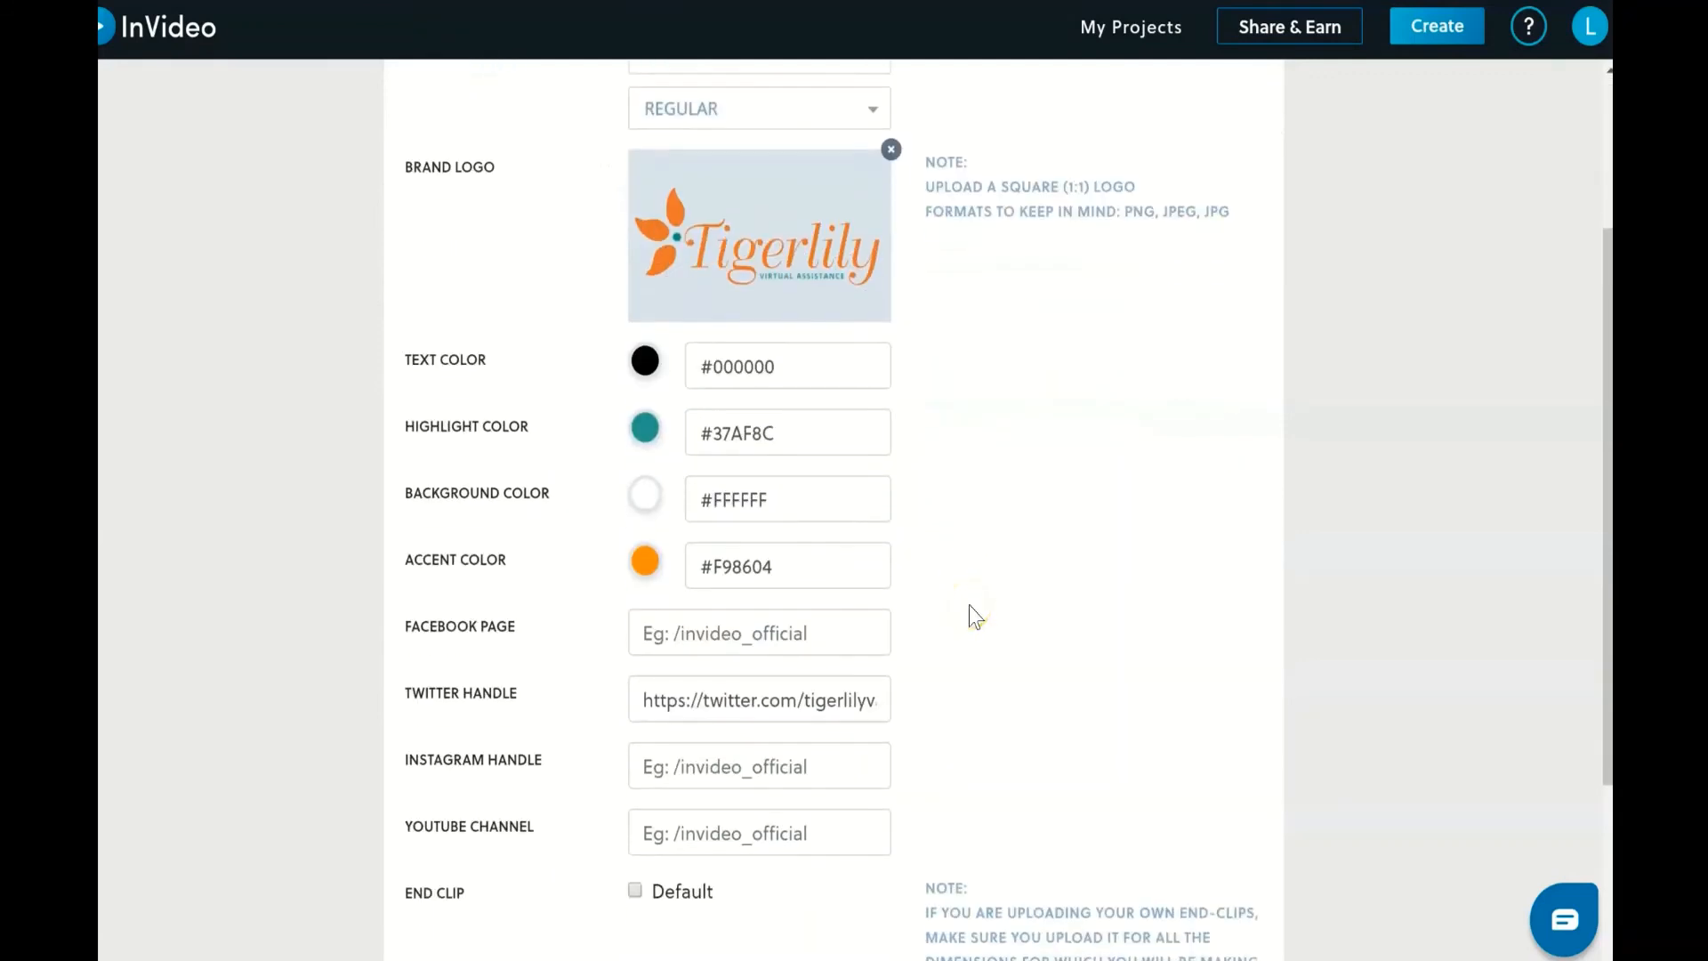
Review the end clip options in the brand presets and the connected social accounts, and return to the brand presets.
scroll(889, 583, "down", 3)
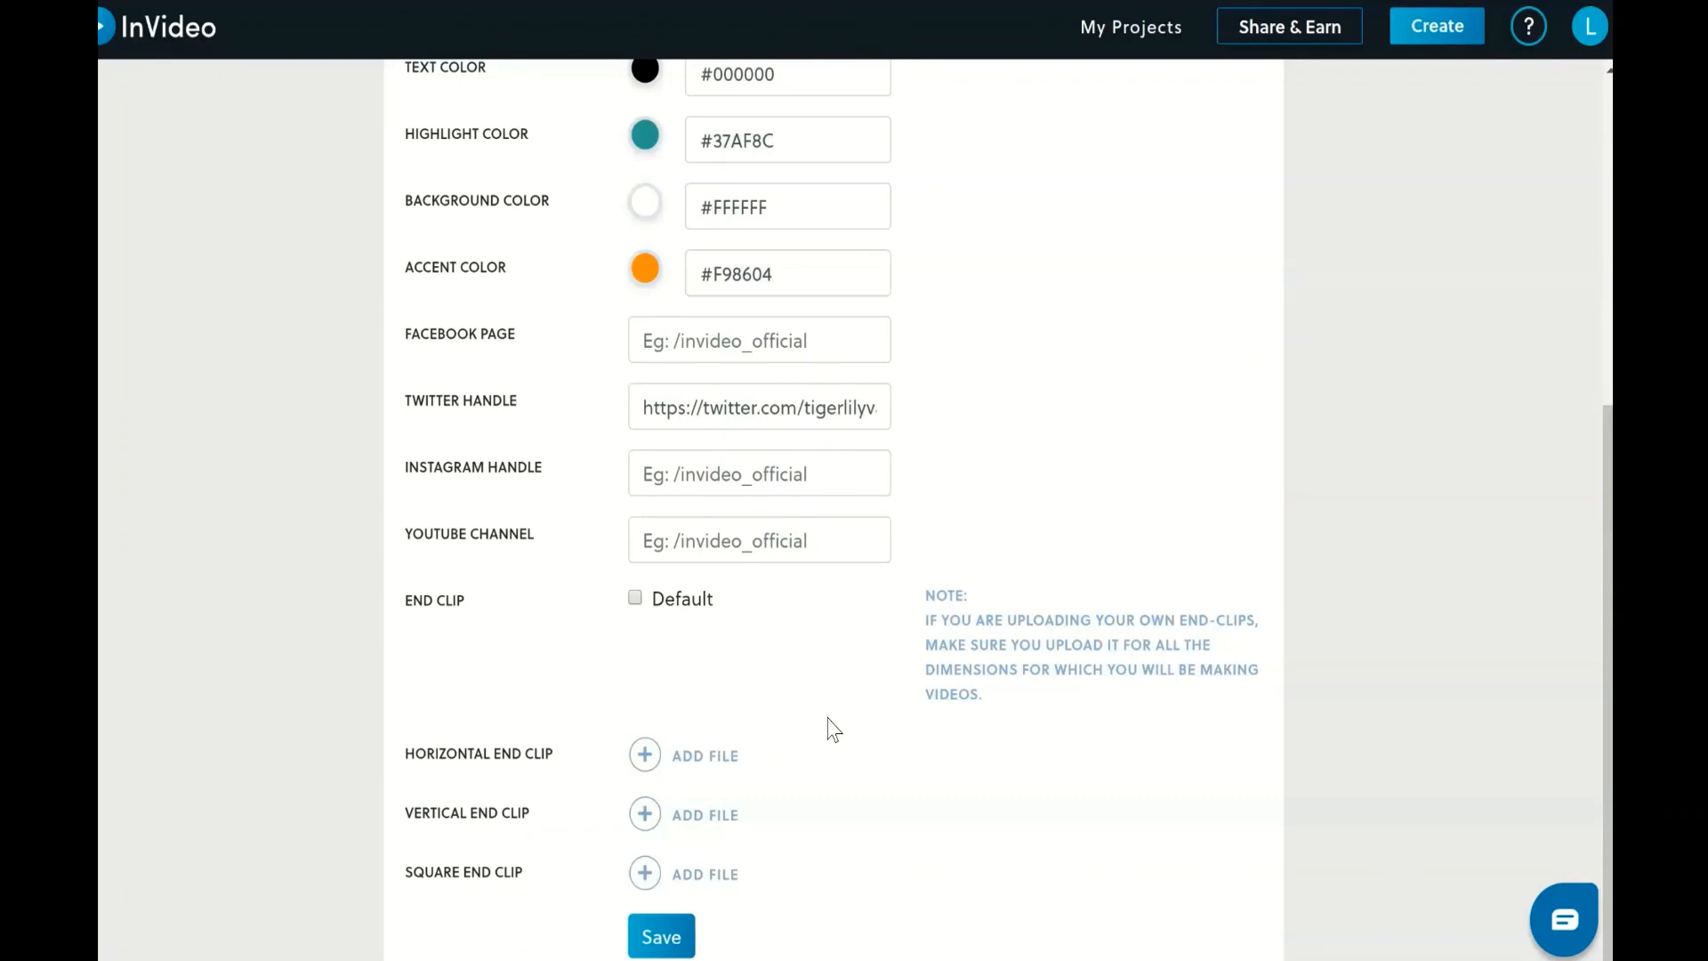
scroll(834, 728, "up", 6)
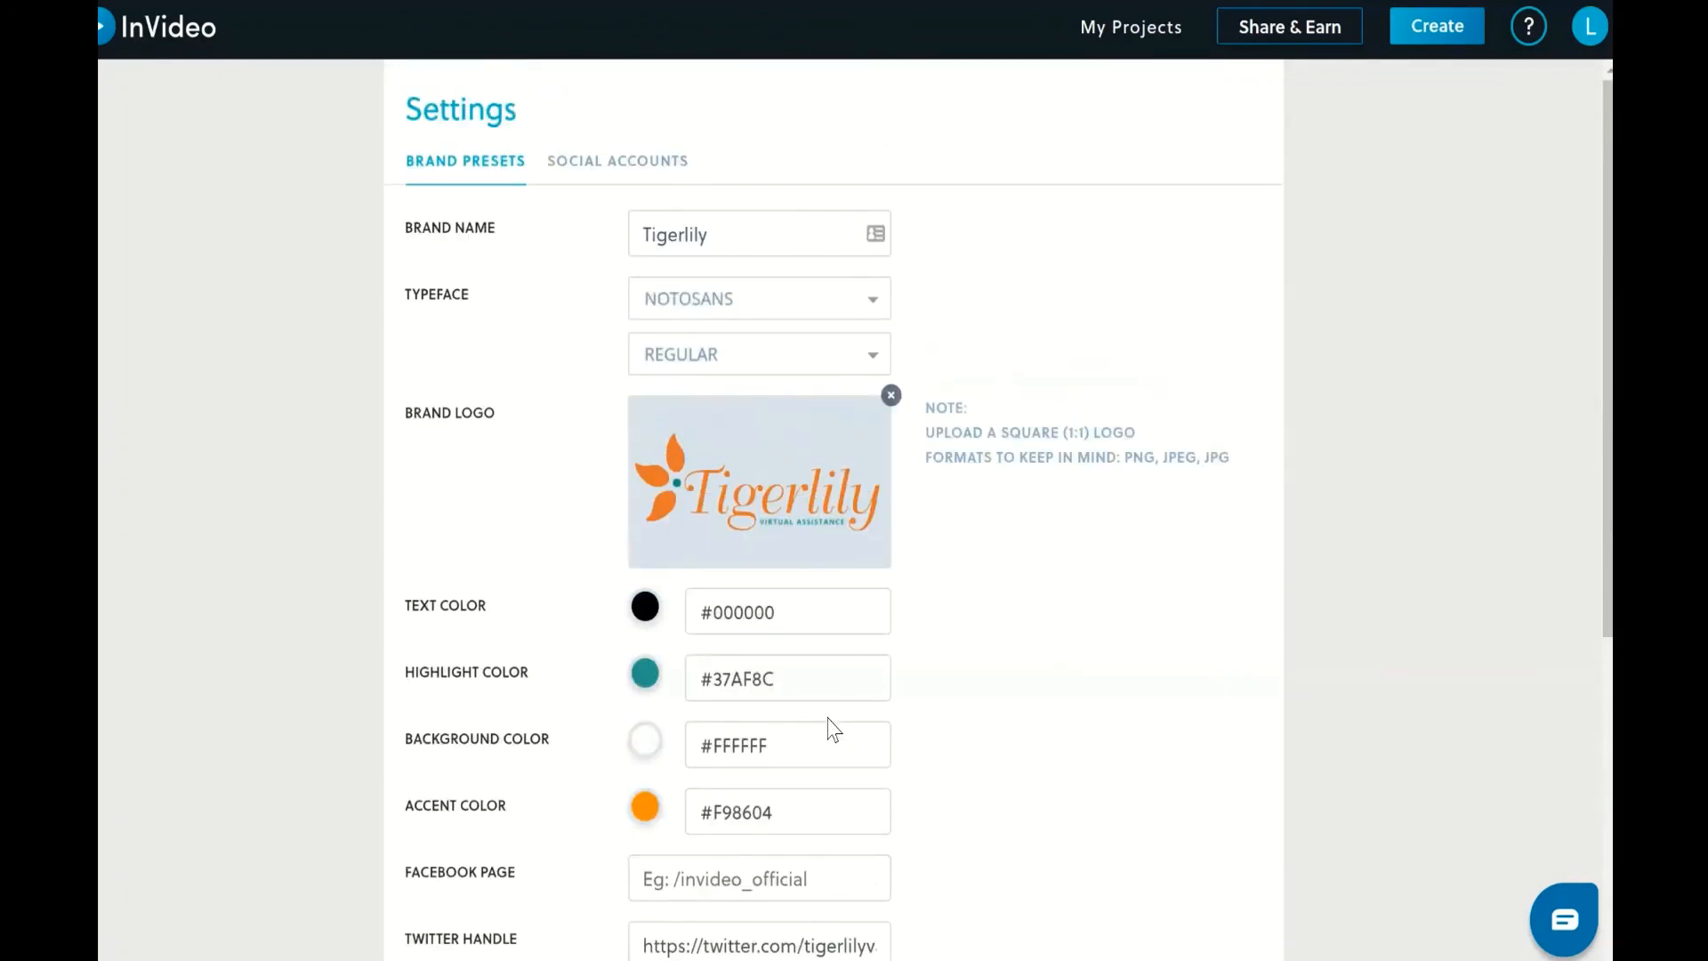
left_click(650, 162)
left_click(511, 163)
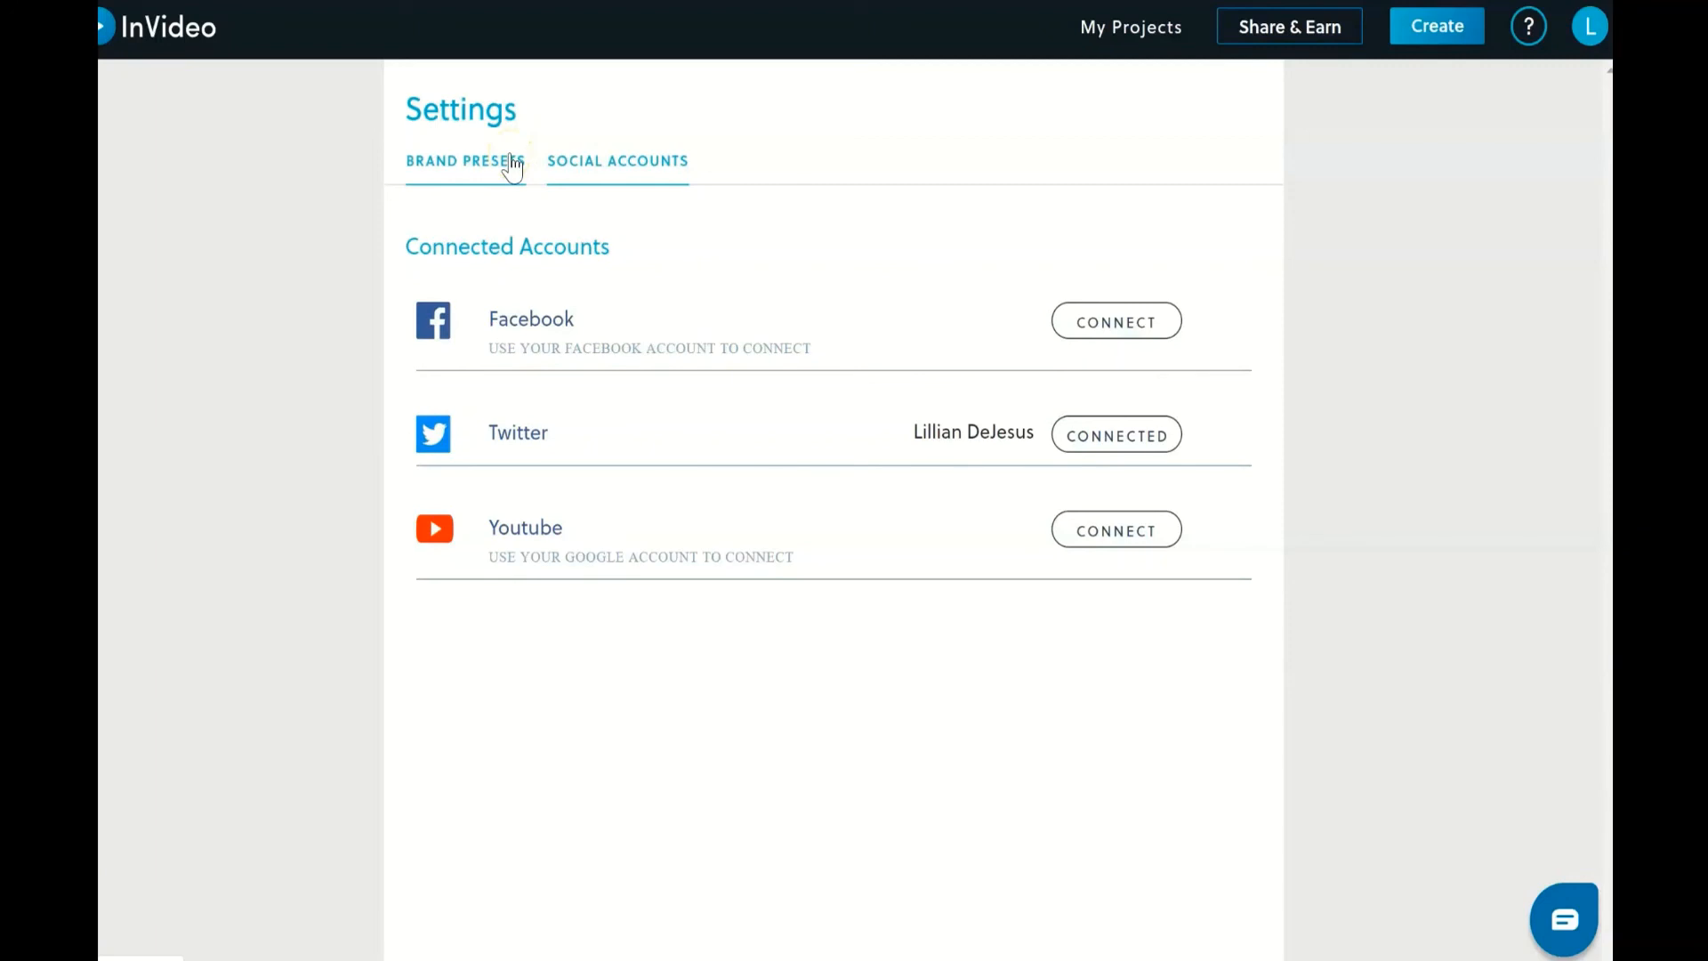
left_click(511, 163)
left_click(995, 322)
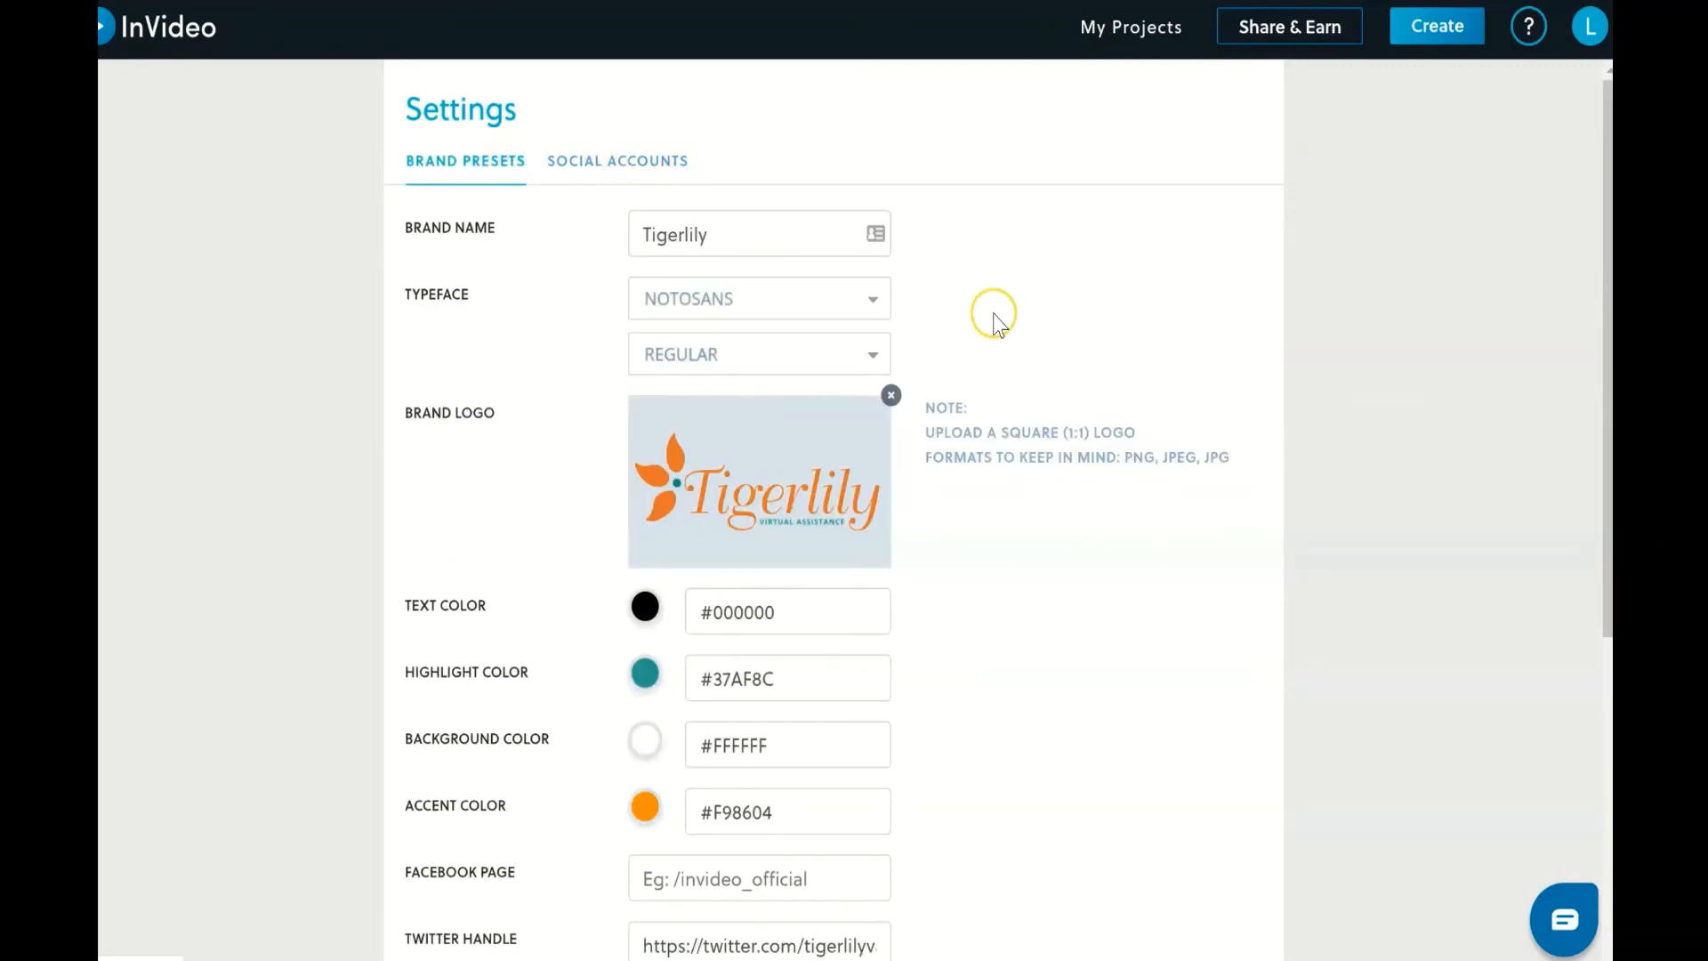
Open the project list and check the Technology Tips export and the completed Simple Self-Care Tips for Bloggers videos.
left_click(1156, 40)
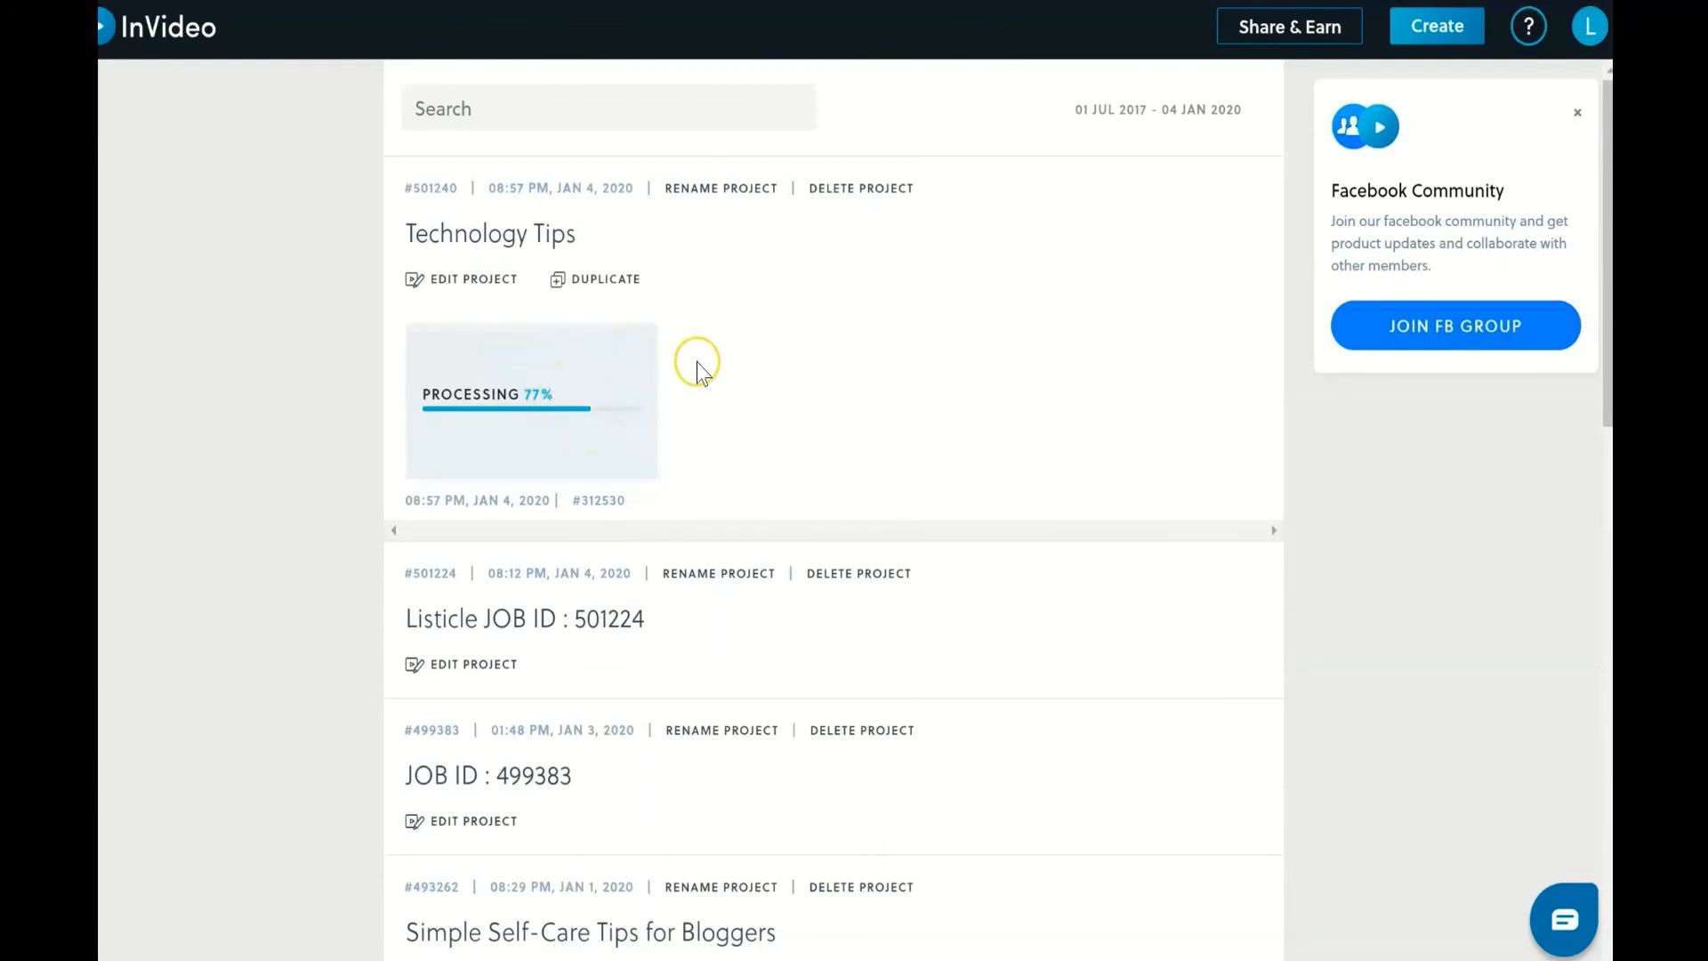
scroll(697, 365, "down", 3)
mouse_move(494, 836)
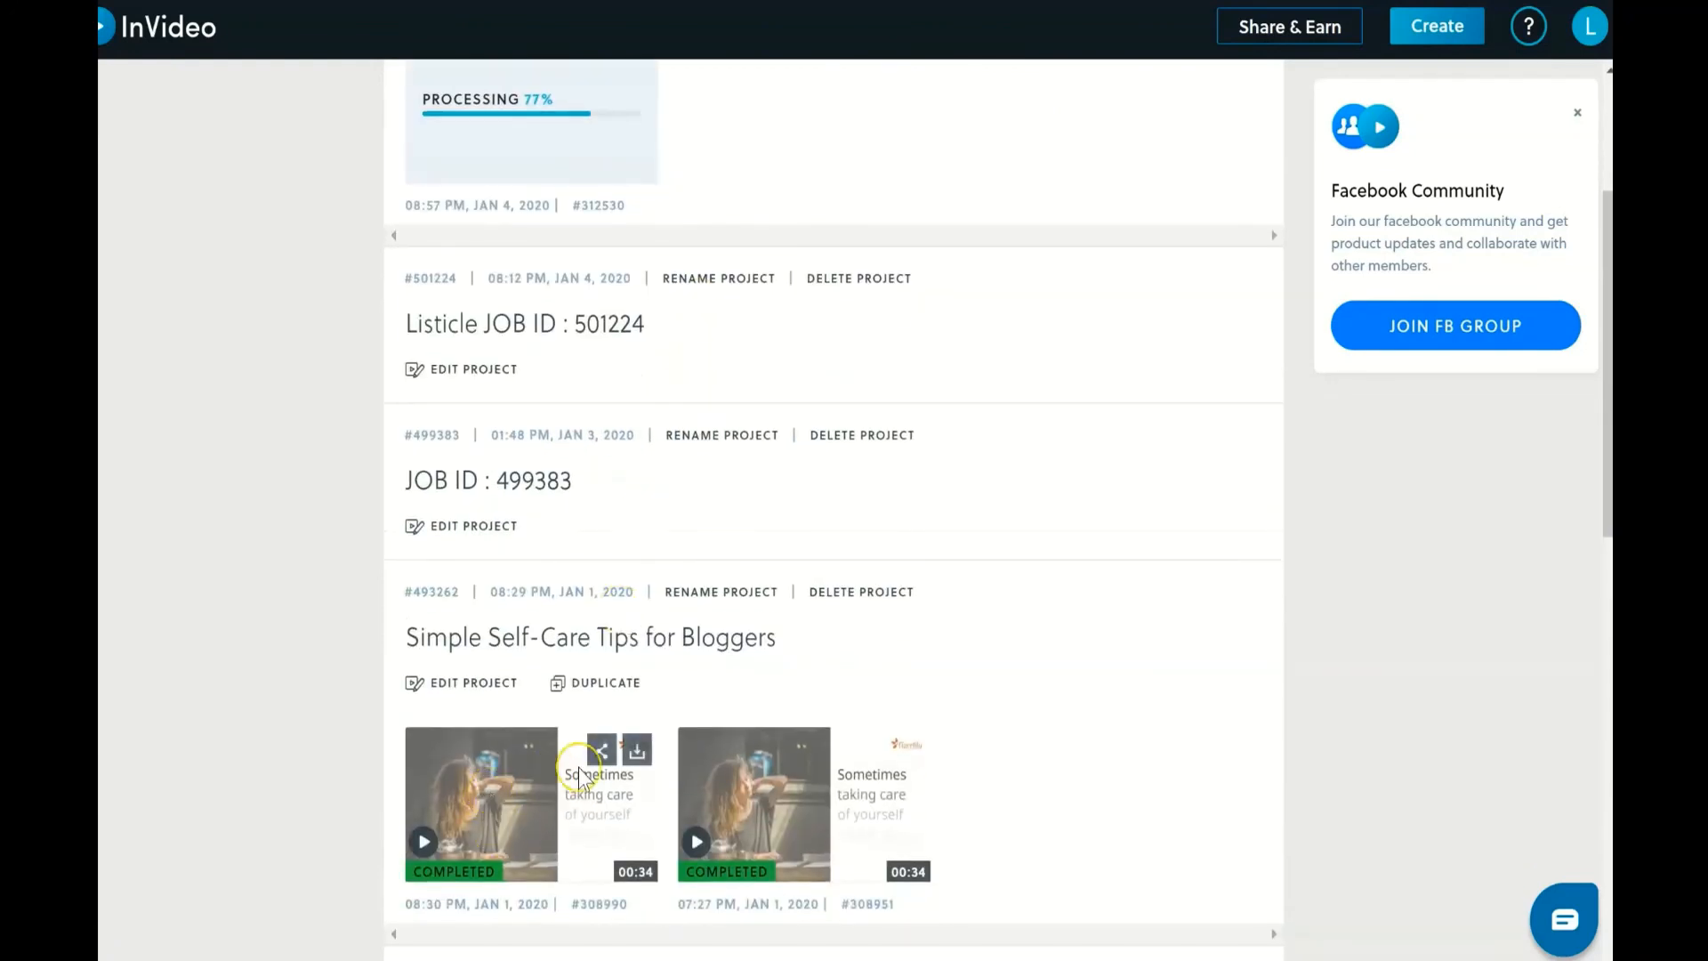